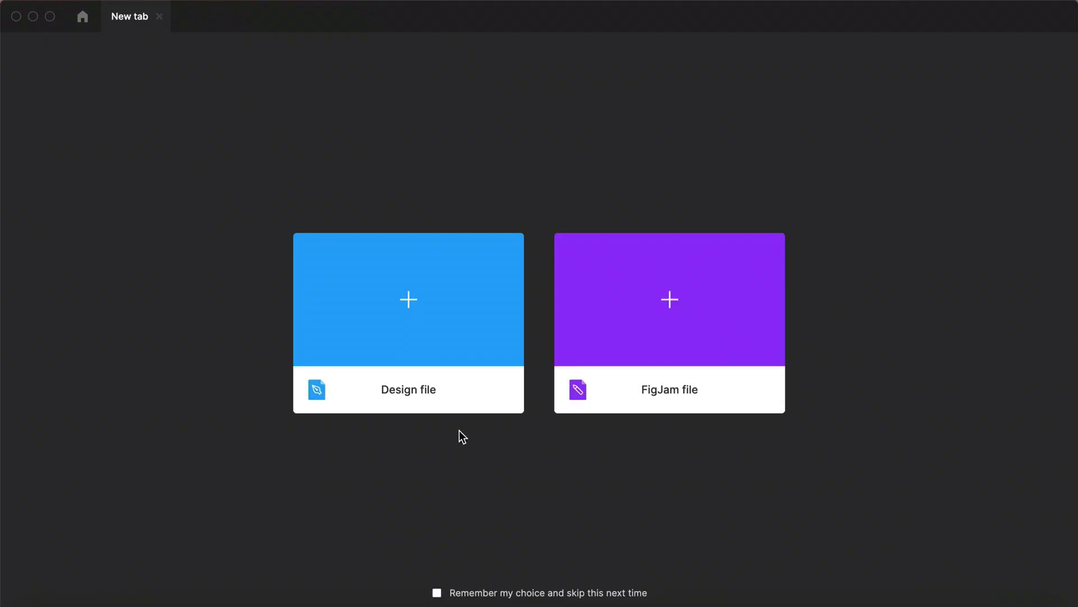
Step: Create a new design file with a Desktop 1440×1024 frame
left_click(428, 331)
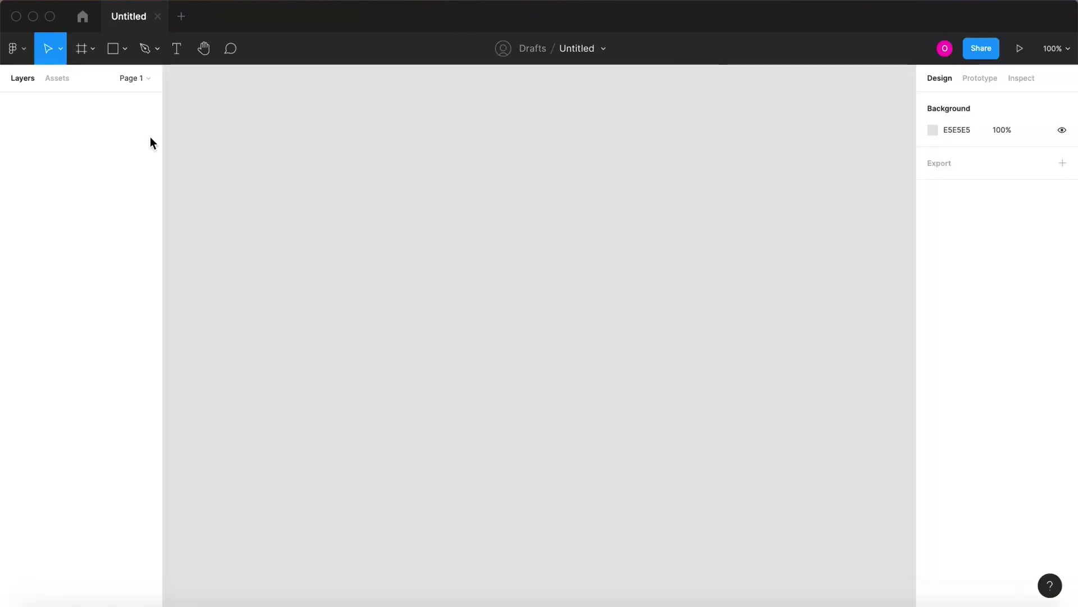
left_click(81, 56)
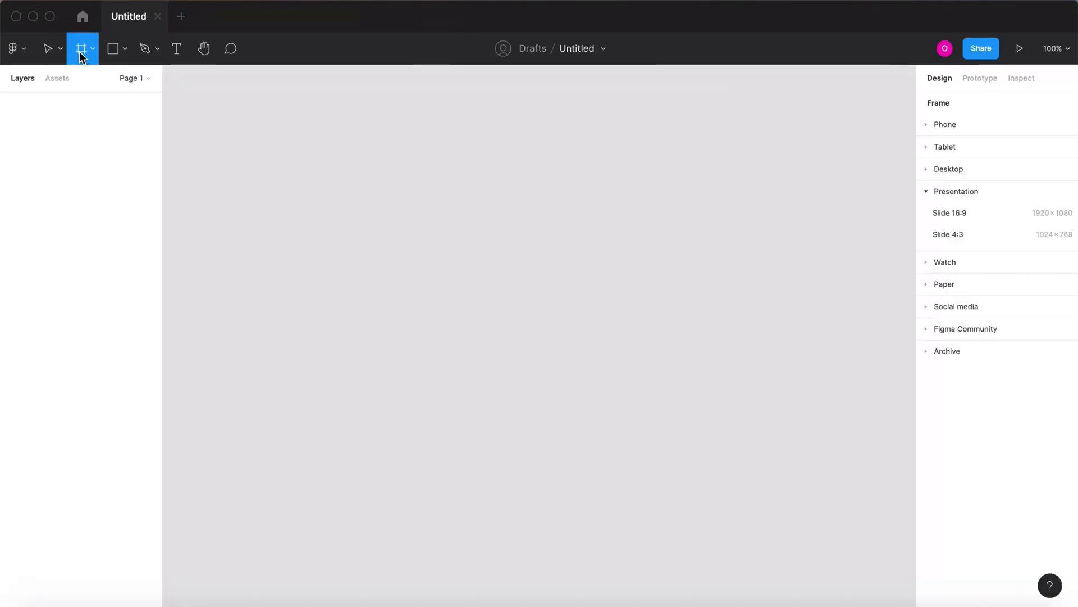
left_click(927, 191)
left_click(926, 167)
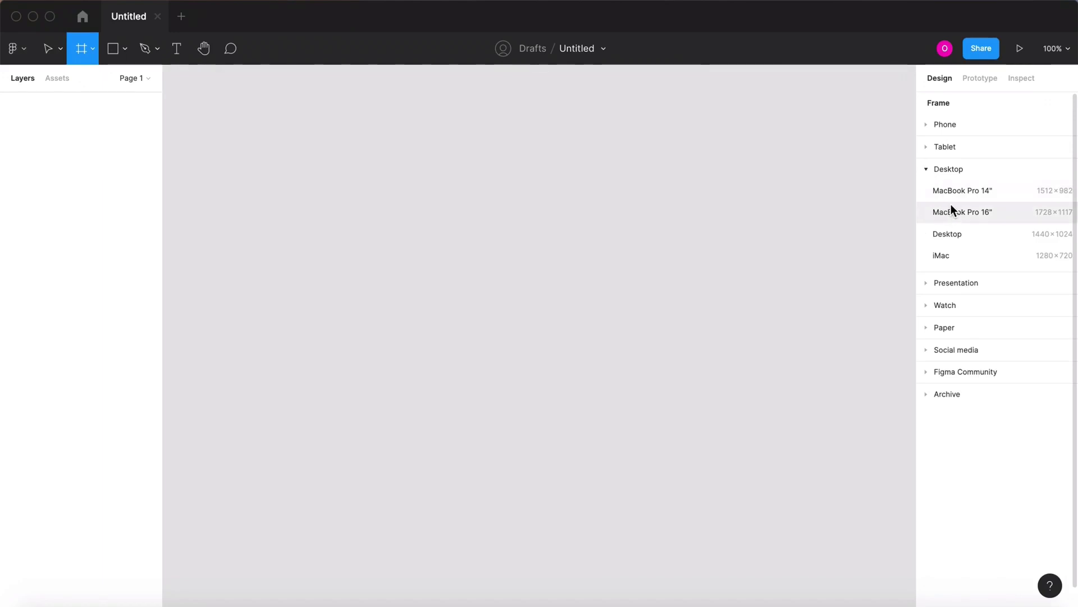
left_click(955, 233)
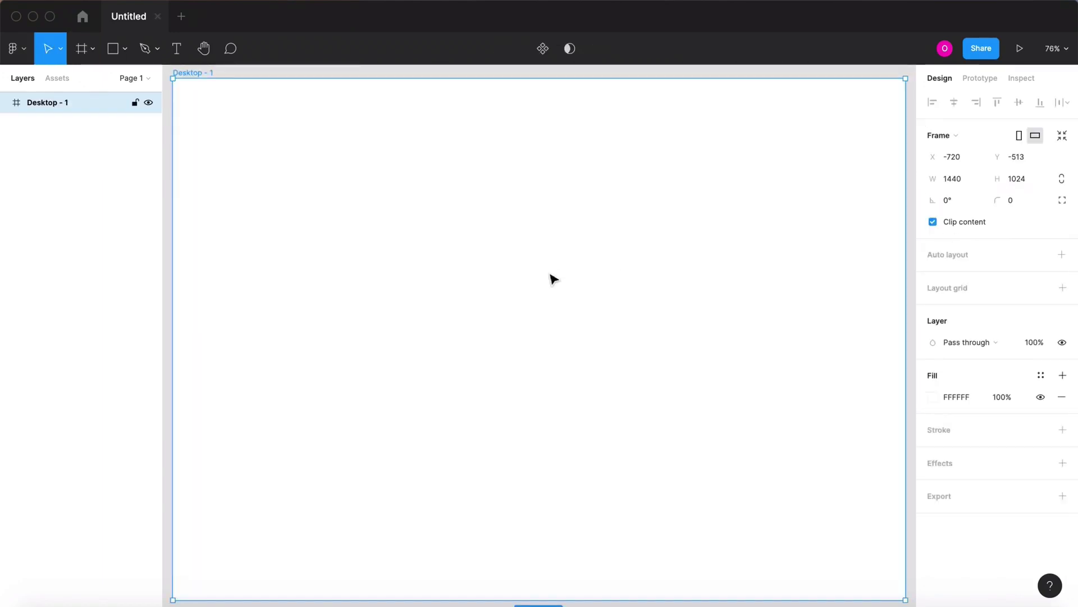
Step: Change the frame's height to 800
scroll(553, 279, "down", 5)
left_click(1023, 180)
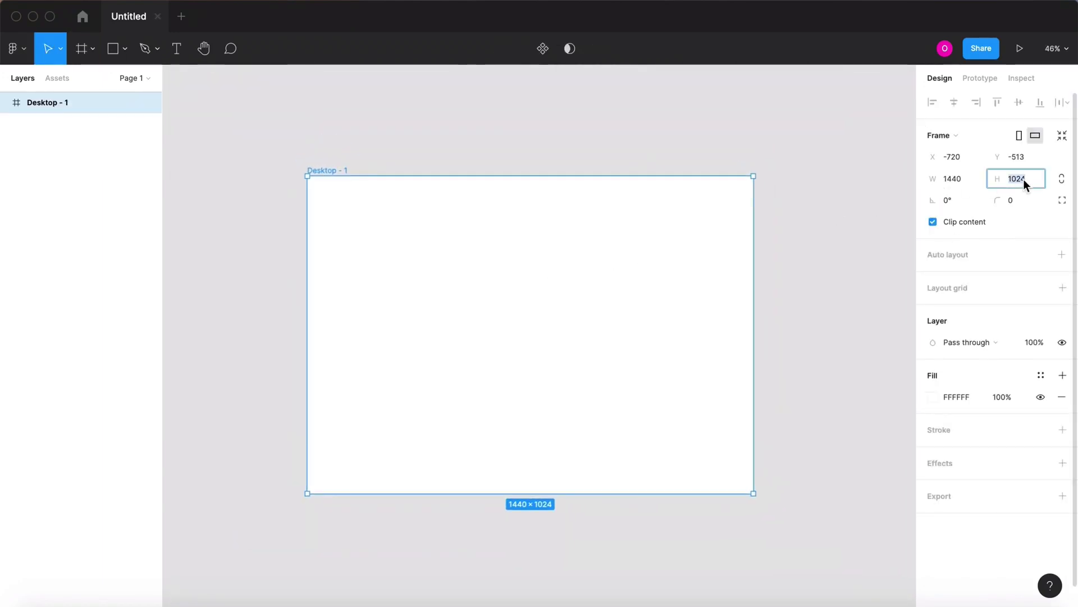
type("800")
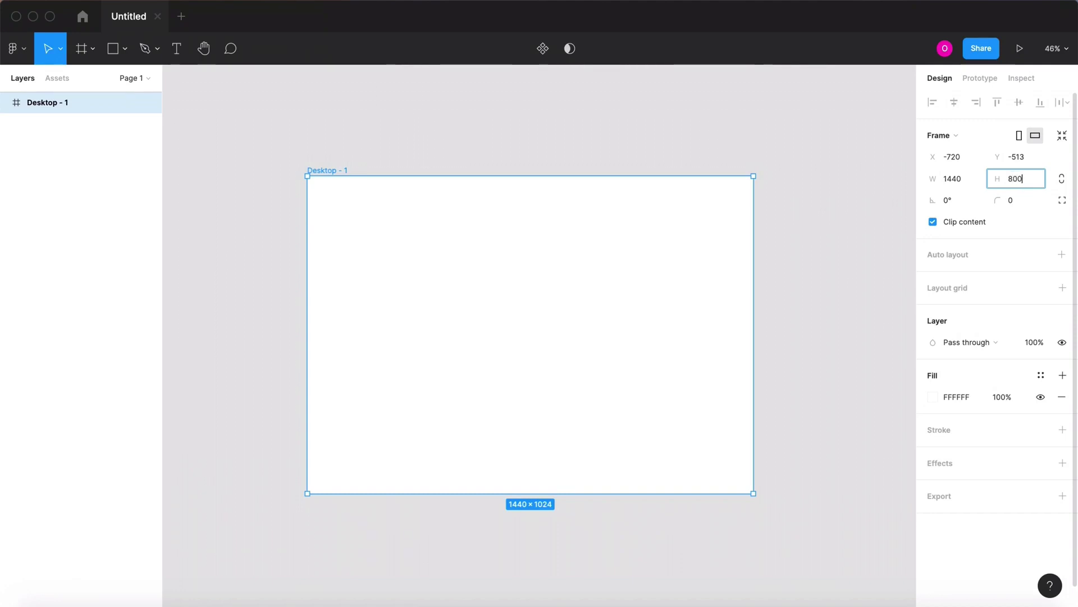
key("Return")
left_click(436, 162)
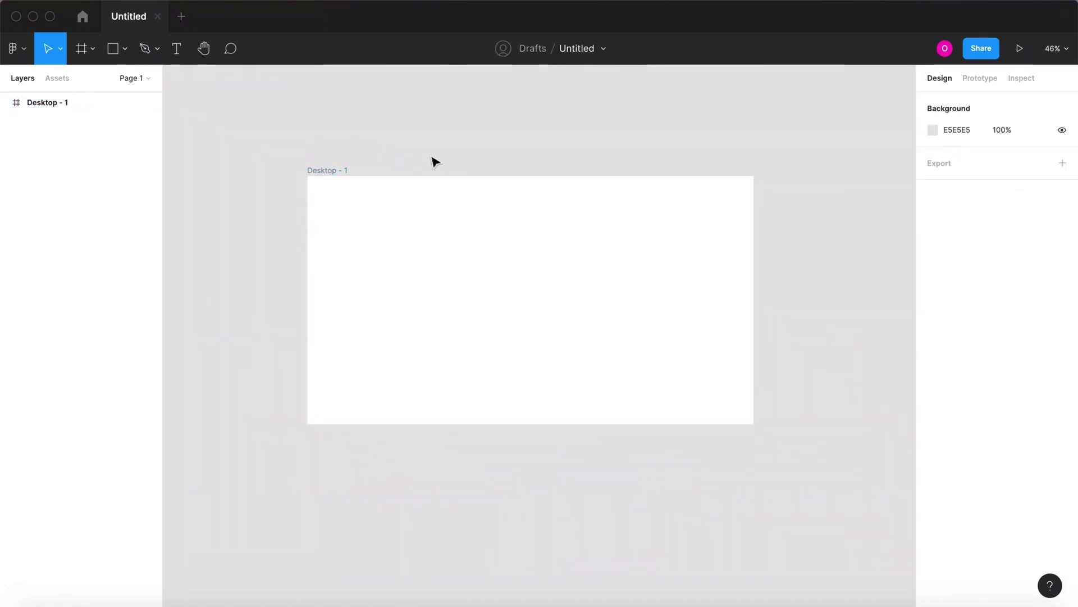
scroll(388, 238, "up", 2)
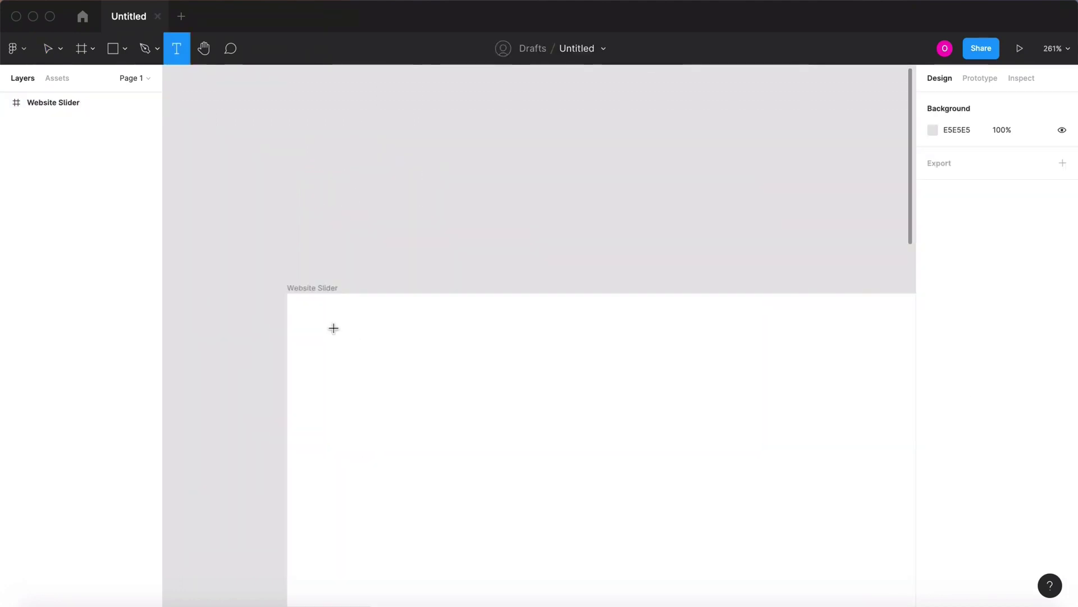
Step: Add a LOGO text layer in the frame and set it to Poppins Bold
left_click(334, 328)
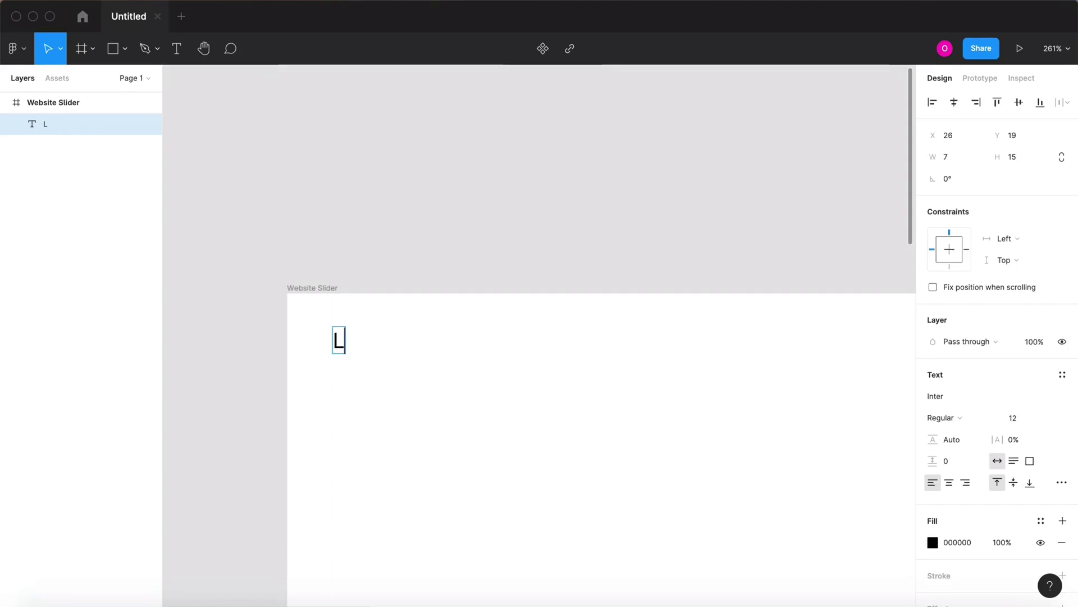
left_click(942, 397)
type("Po")
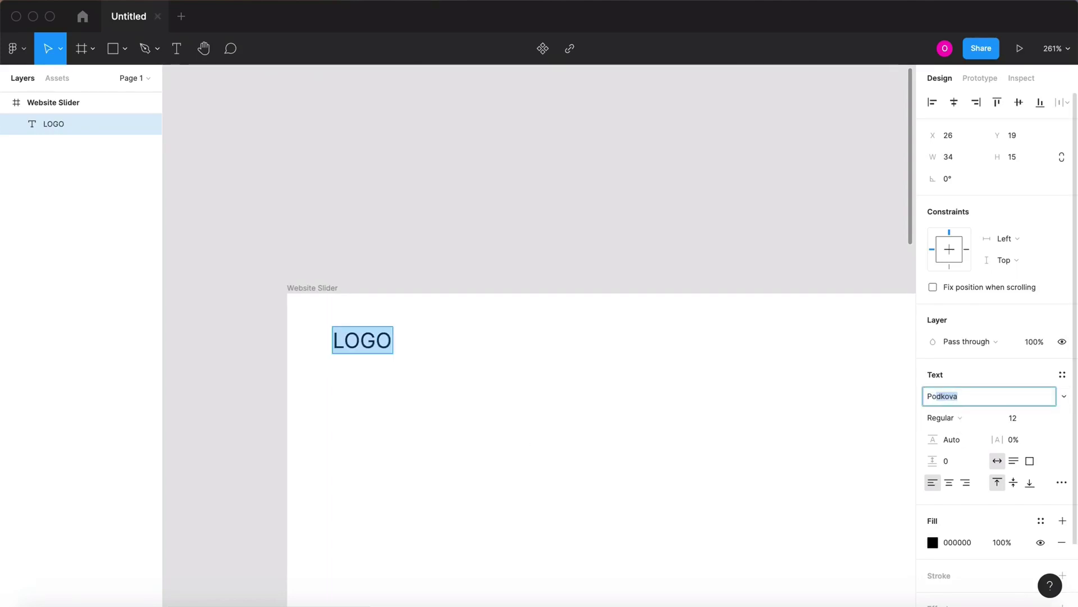
type("p")
key("Return")
left_click(944, 417)
left_click(970, 467)
scroll(572, 371, "down", 5)
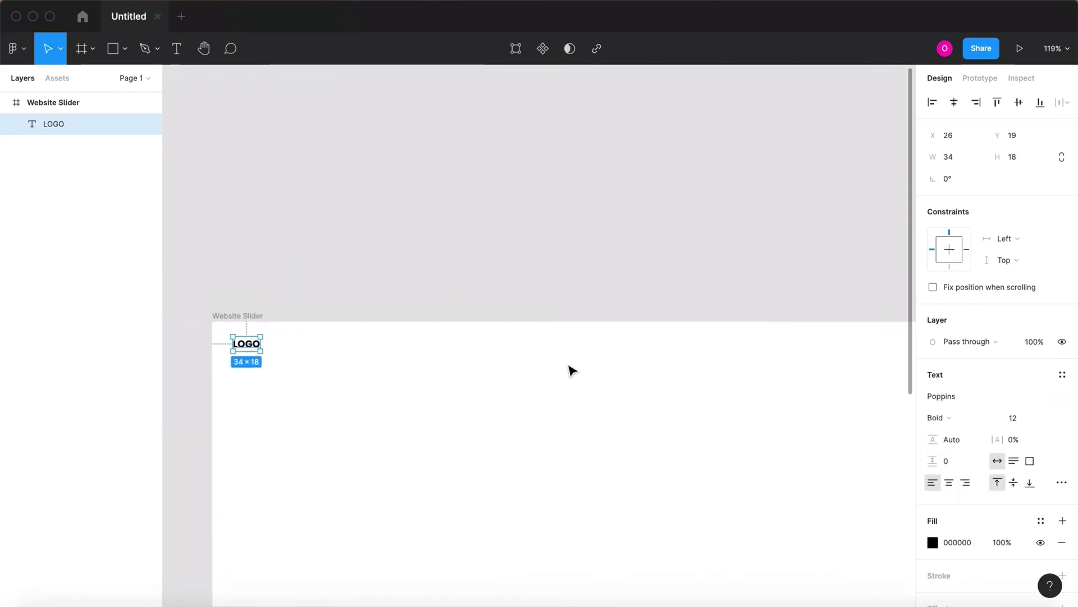
scroll(375, 361, "down", 5)
Step: Set LOGO to font size 28 and move it to the top-left corner
left_click(1022, 420)
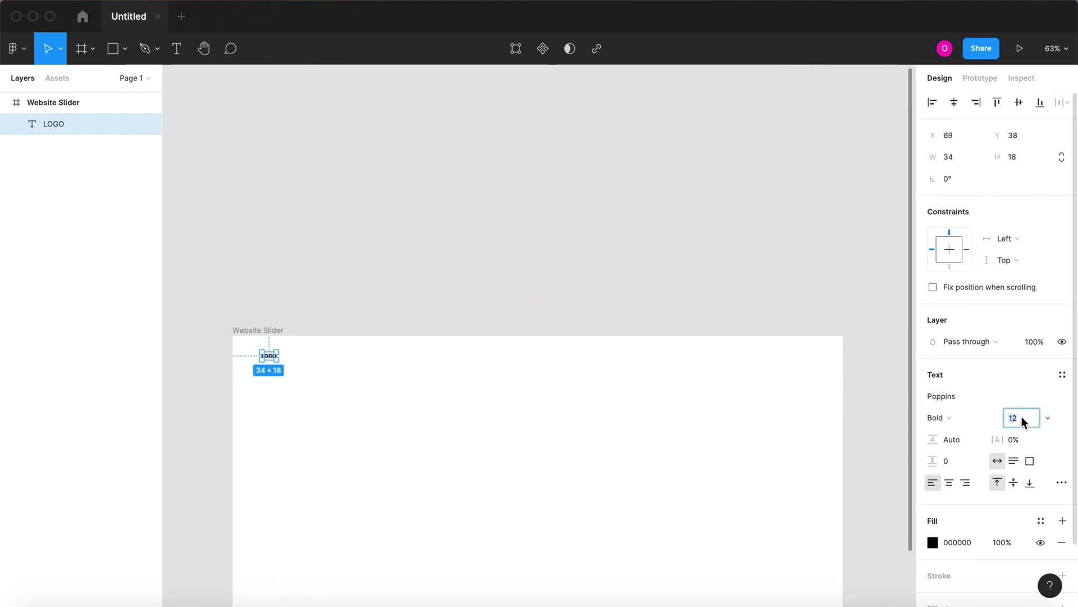
type("2")
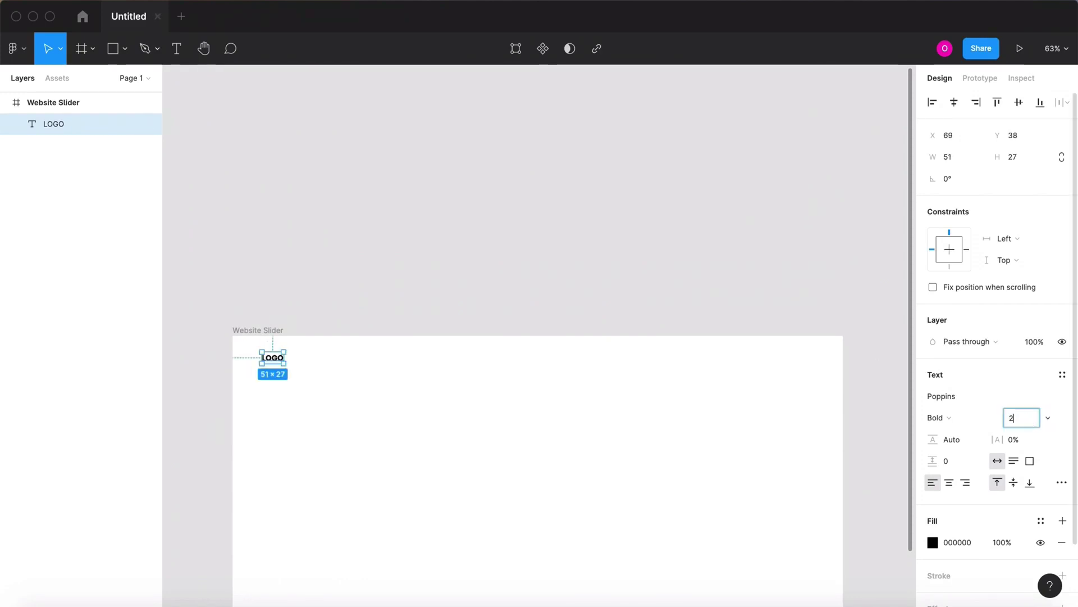
type("4")
key("Return")
type("28")
key("Return")
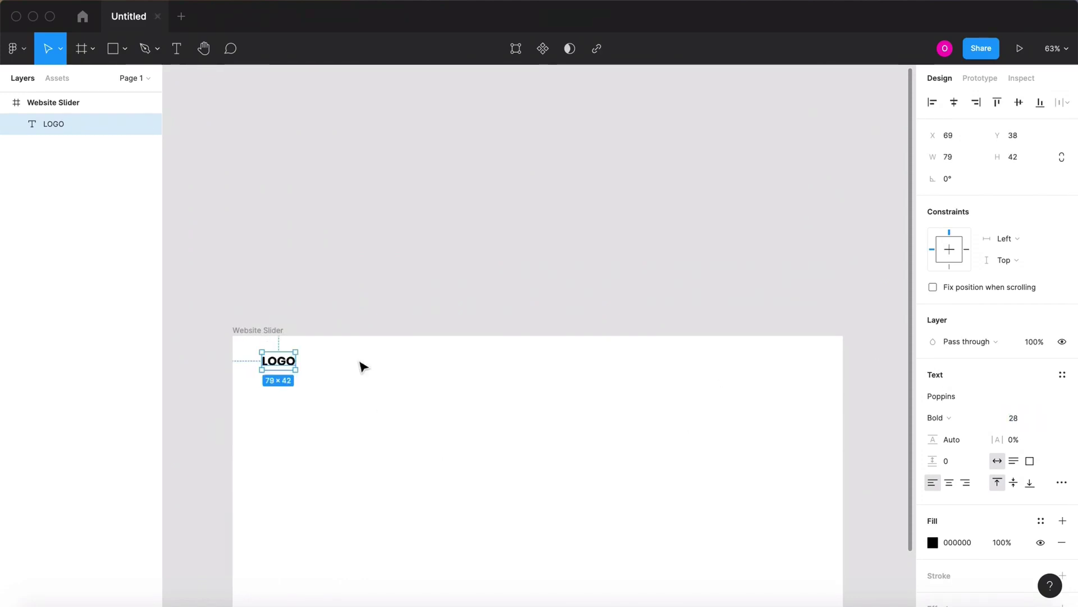
left_click_drag(283, 362, 303, 368)
left_click(698, 376)
key("t")
left_click(688, 374)
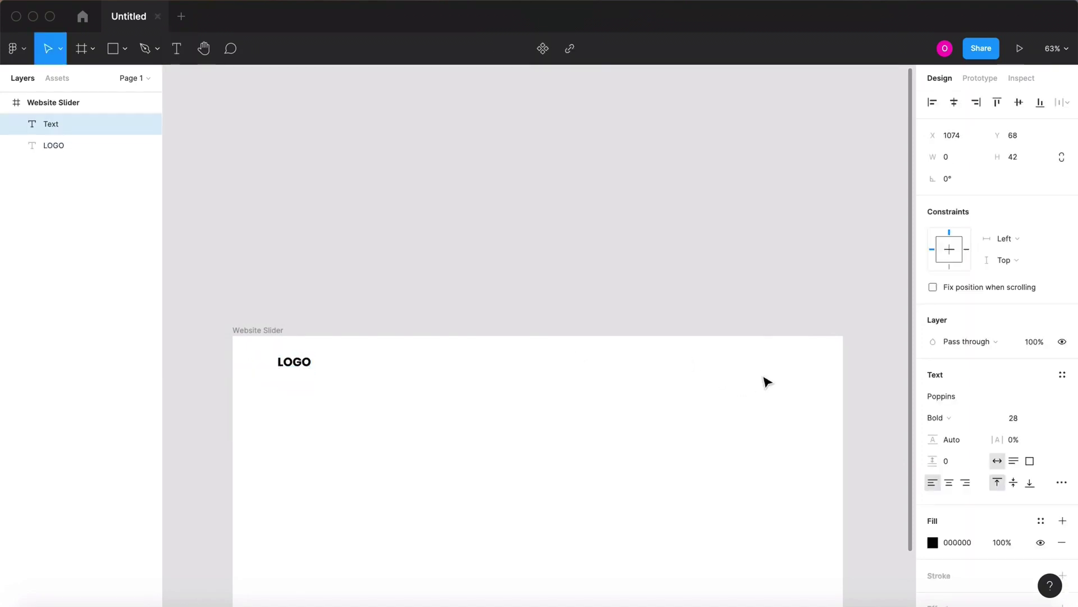
Step: Add a 'Services' label at top right in Poppins Medium 16
type("Services")
key("ctrl+a")
left_click(935, 418)
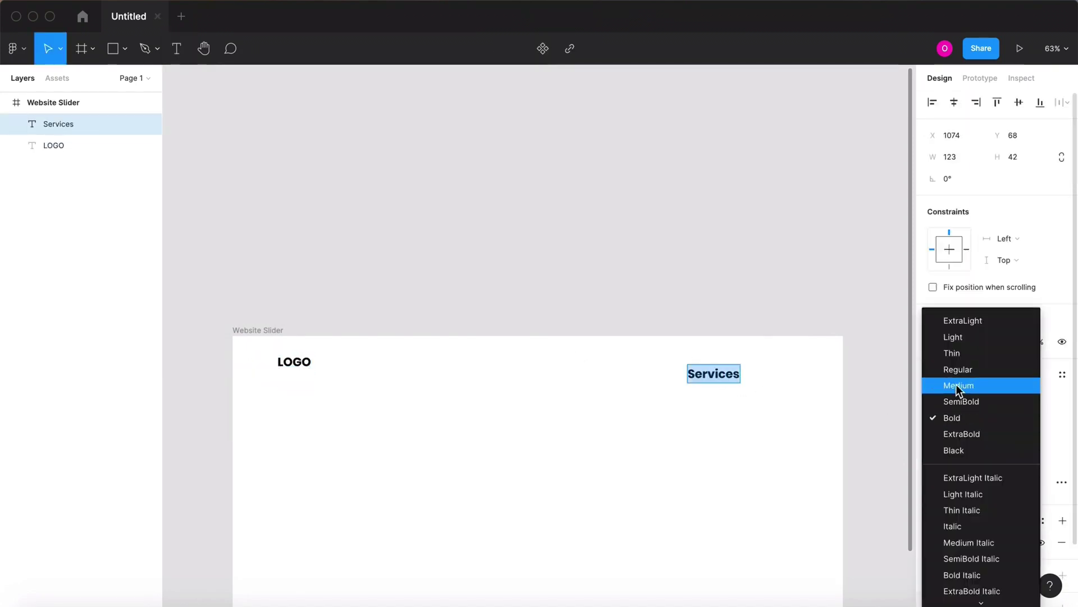
left_click(957, 384)
left_click(1019, 421)
key("Return")
Step: Duplicate it into 'About Us' and 'Contact Us' links
left_click_drag(716, 366, 772, 358)
key("Return")
type("About Us")
key("Escape")
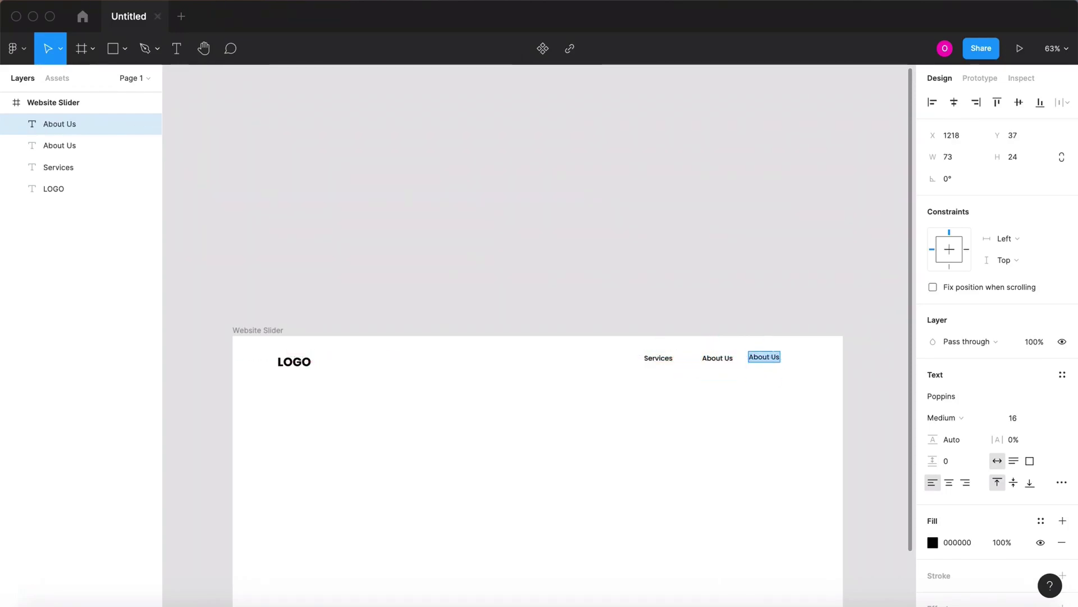
key("Escape")
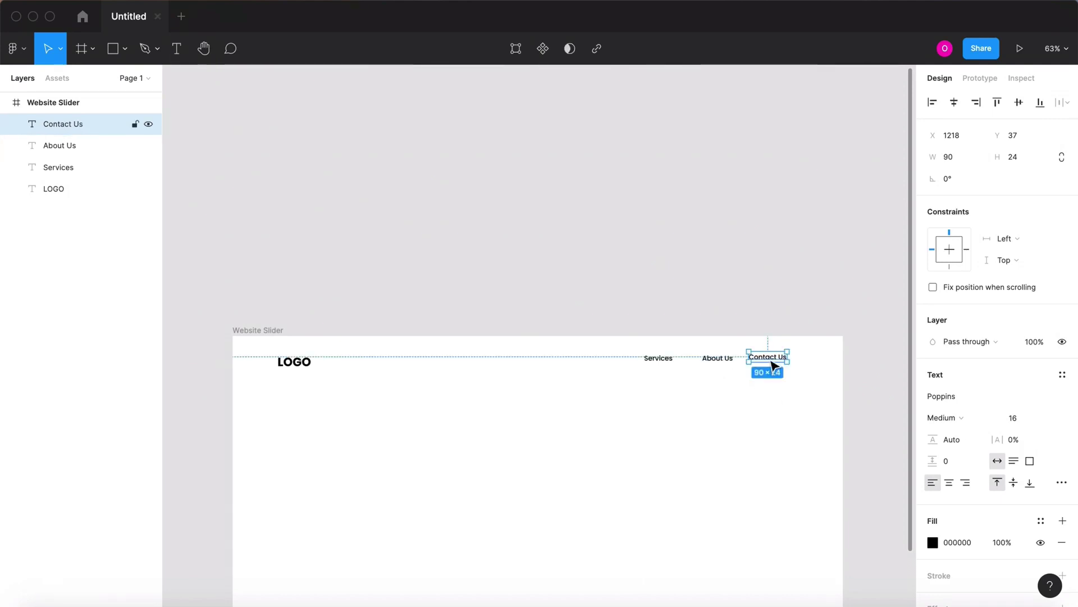
Step: Wrap the three links in an auto-layout row, then wrap that row with LOGO
left_click(725, 361, "shift")
left_click(671, 363, "shift")
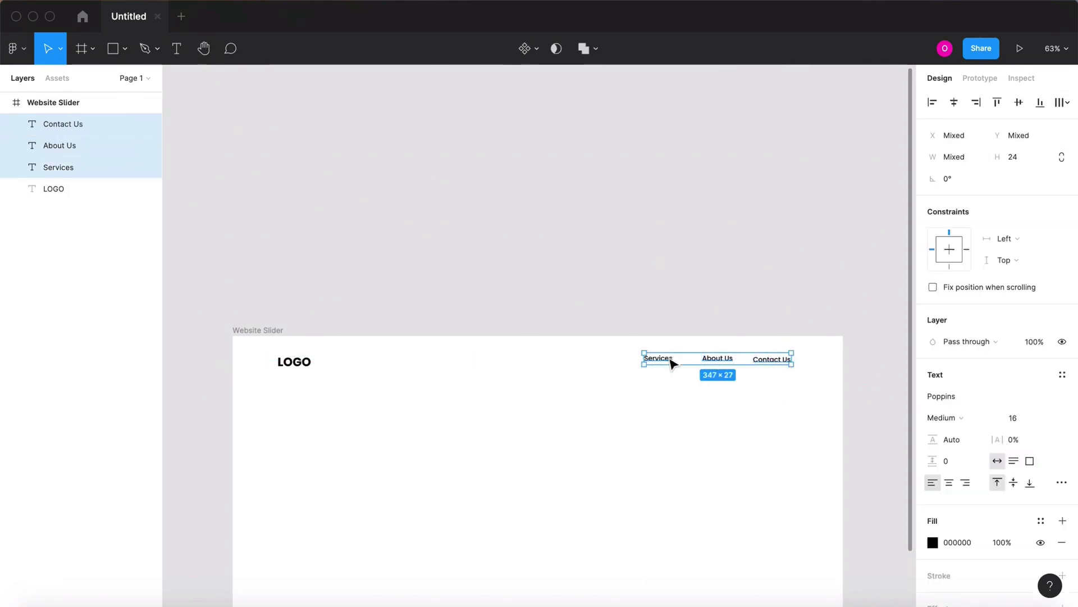
key("shift+a")
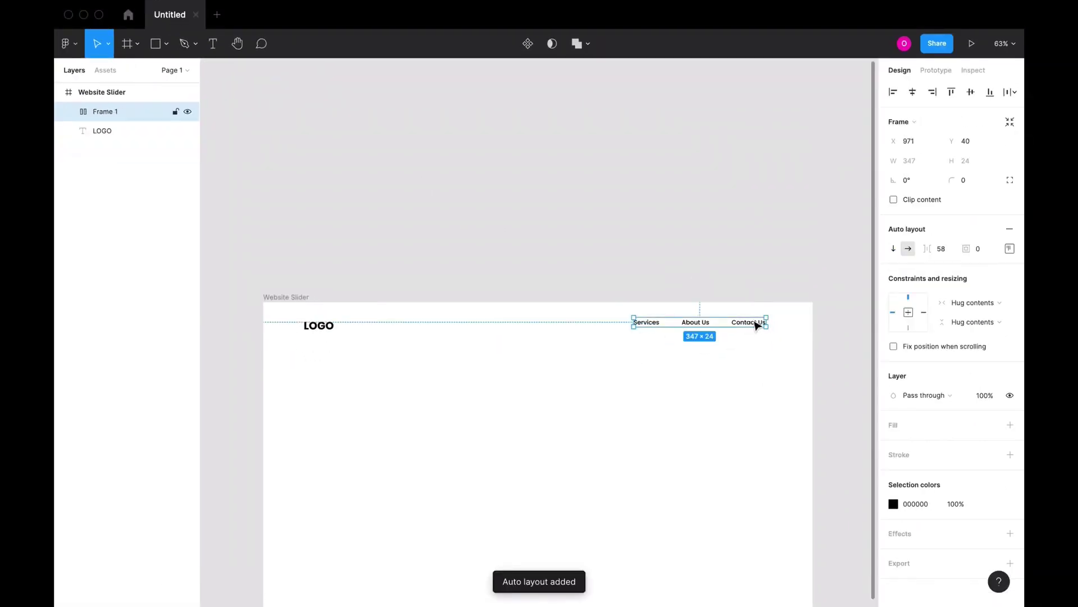
left_click(318, 331, "shift")
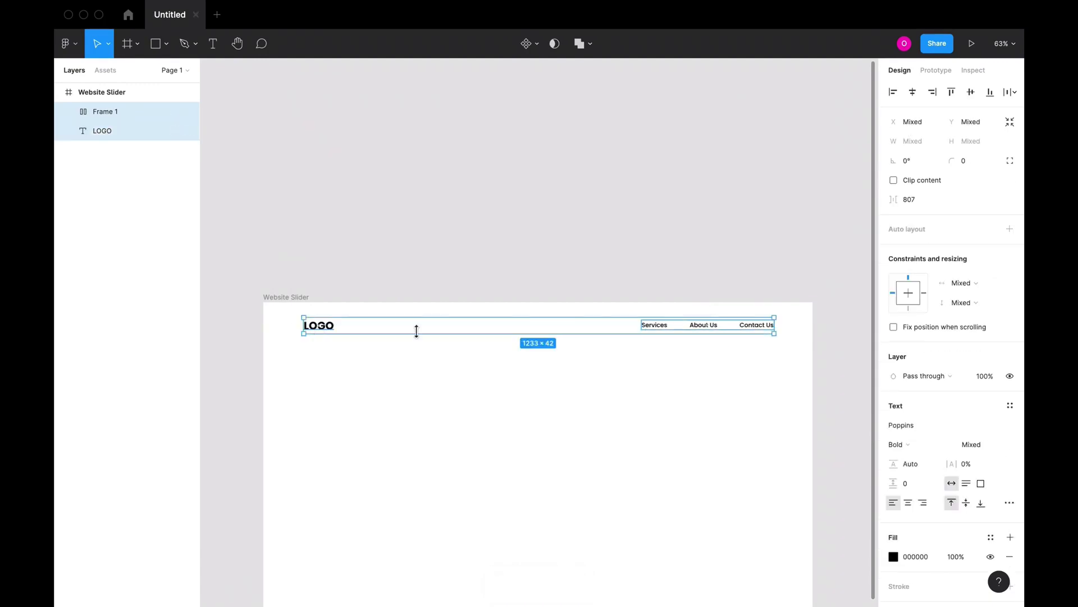
key("shift+a")
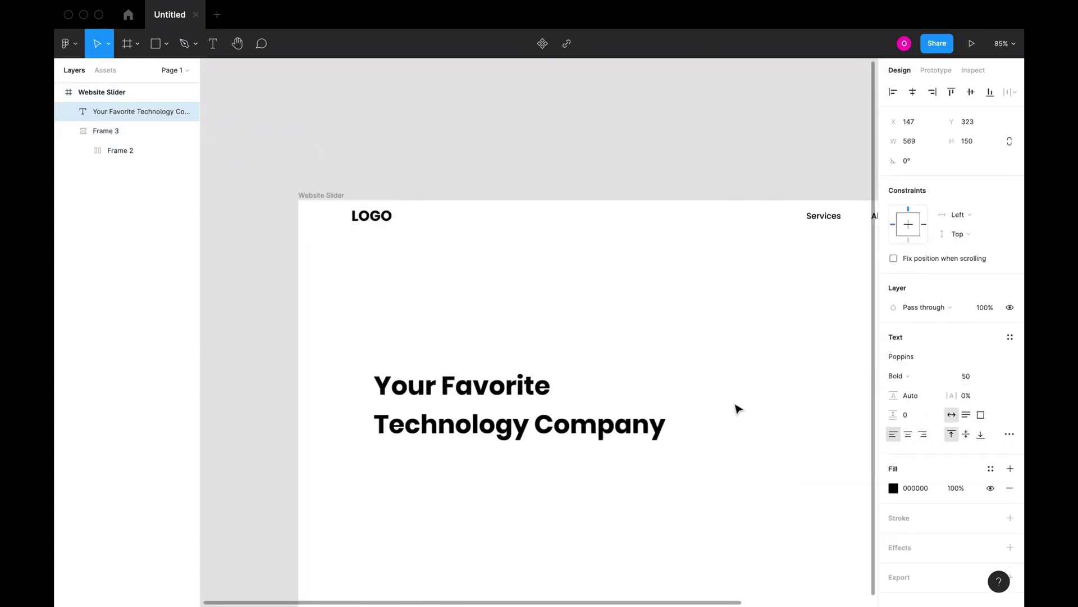
Step: Give the 'Your Favorite Technology Company' heading Auto line height and move it up at left
key("minus")
key("Return")
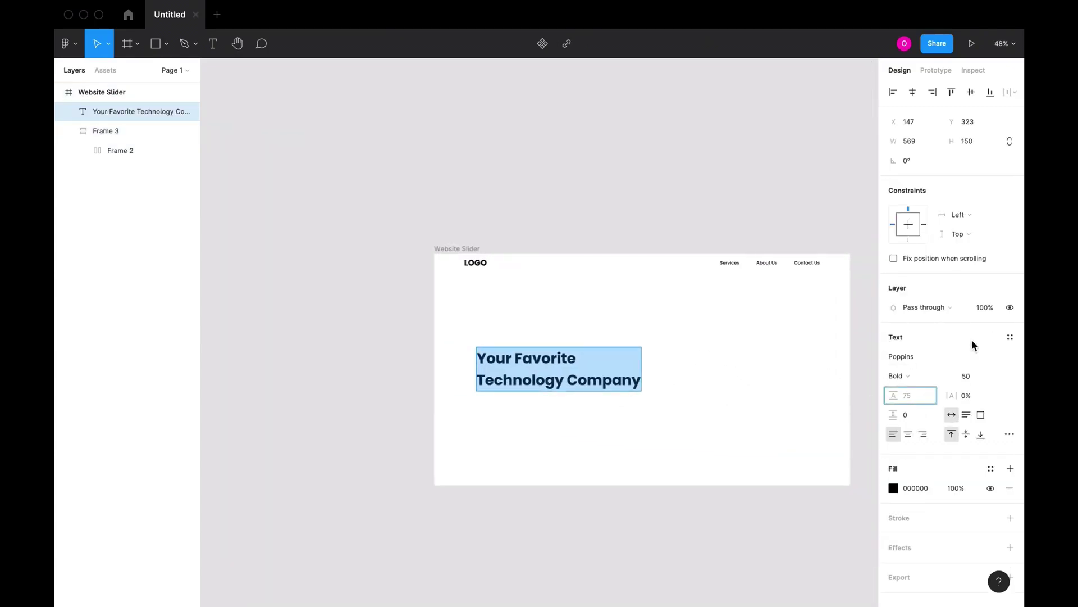
key("Escape")
key("Escape")
left_click_drag(616, 387, 621, 361)
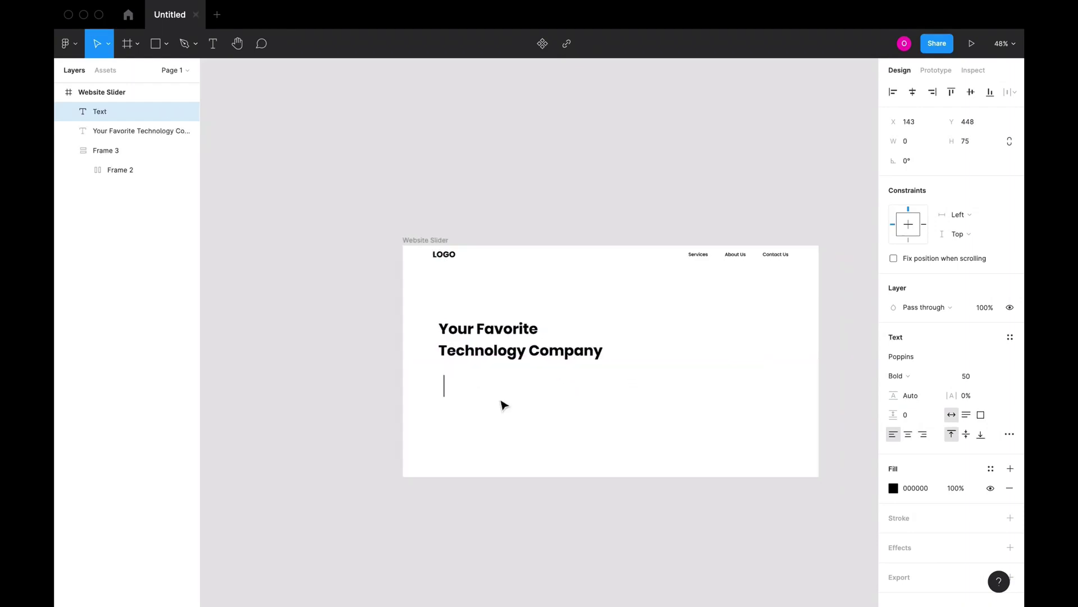
key("Escape")
Step: Browse Community plugins from the canvas context menu and install Unsplash
right_click(505, 405)
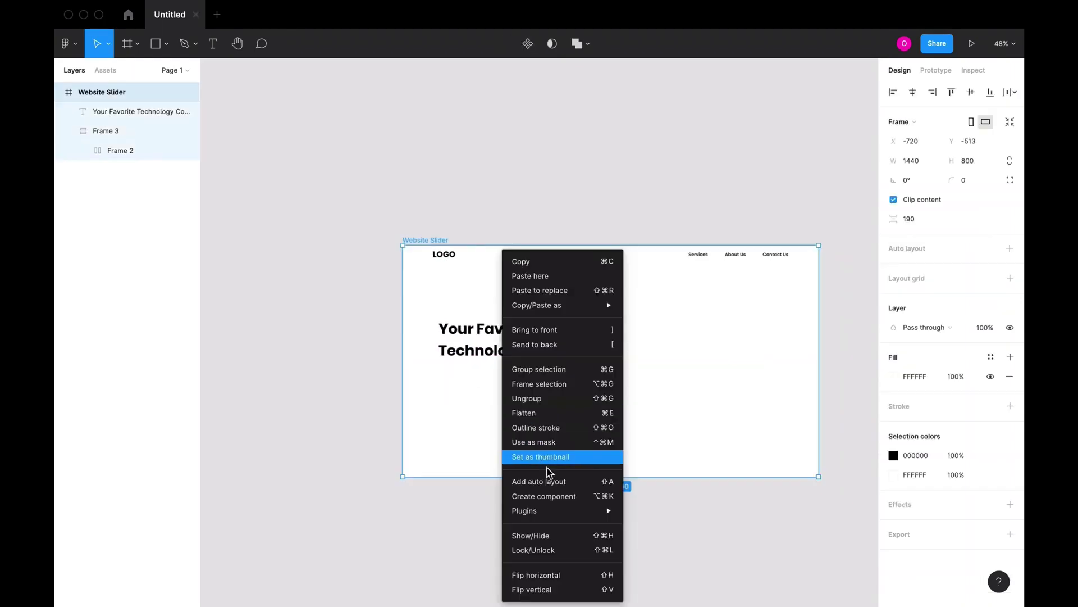
mouse_move(562, 512)
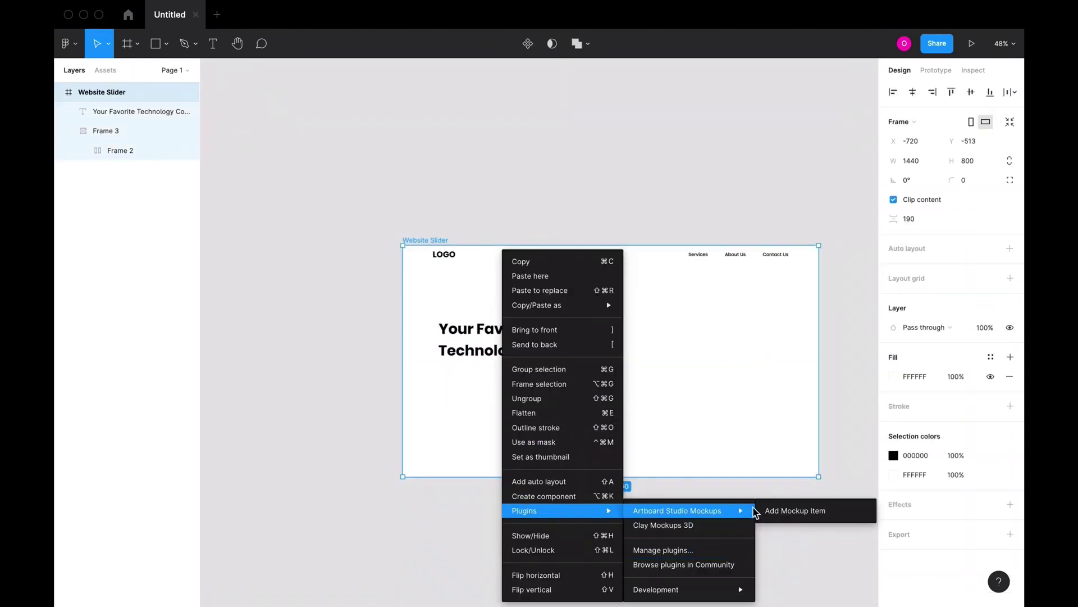
left_click(787, 506)
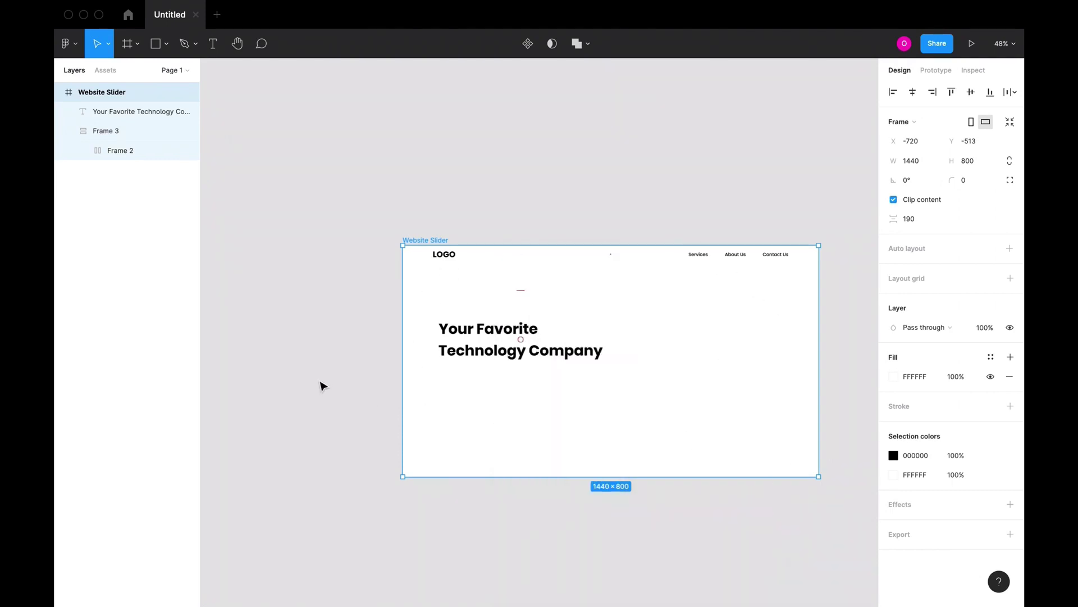
left_click(320, 383)
scroll(320, 383, "left", 2)
scroll(322, 384, "down", 2, "ctrl")
scroll(324, 387, "left", 2)
scroll(320, 370, "left", 2)
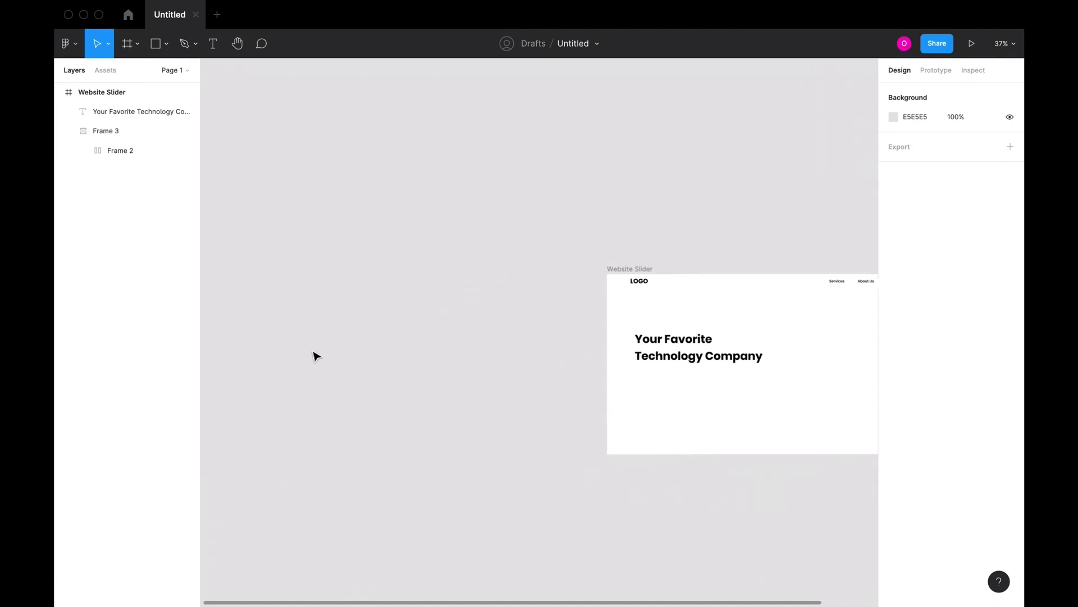
right_click(312, 347)
mouse_move(379, 452)
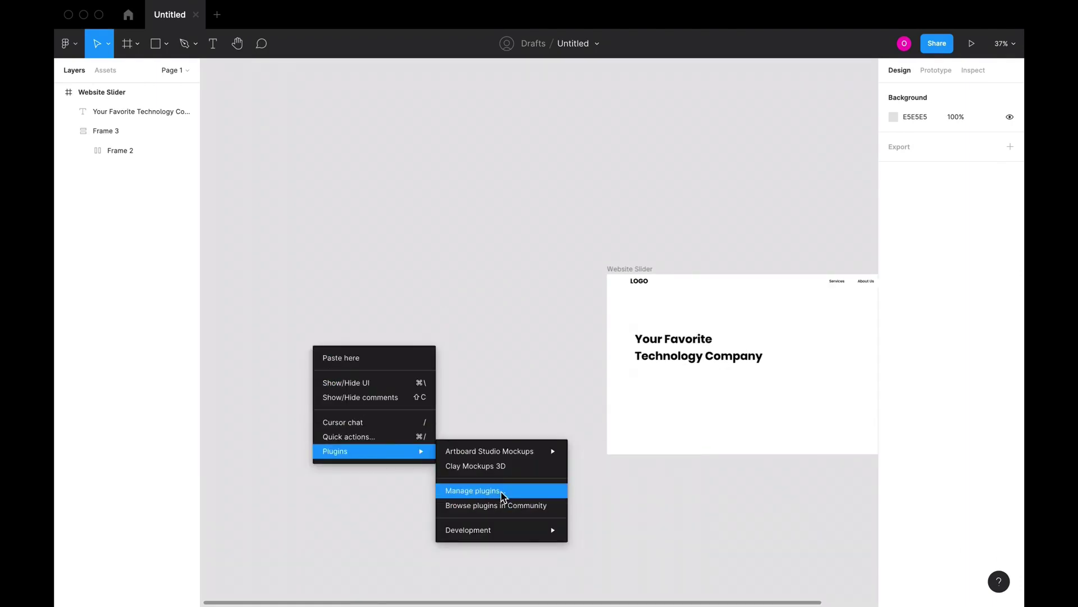
left_click(510, 505)
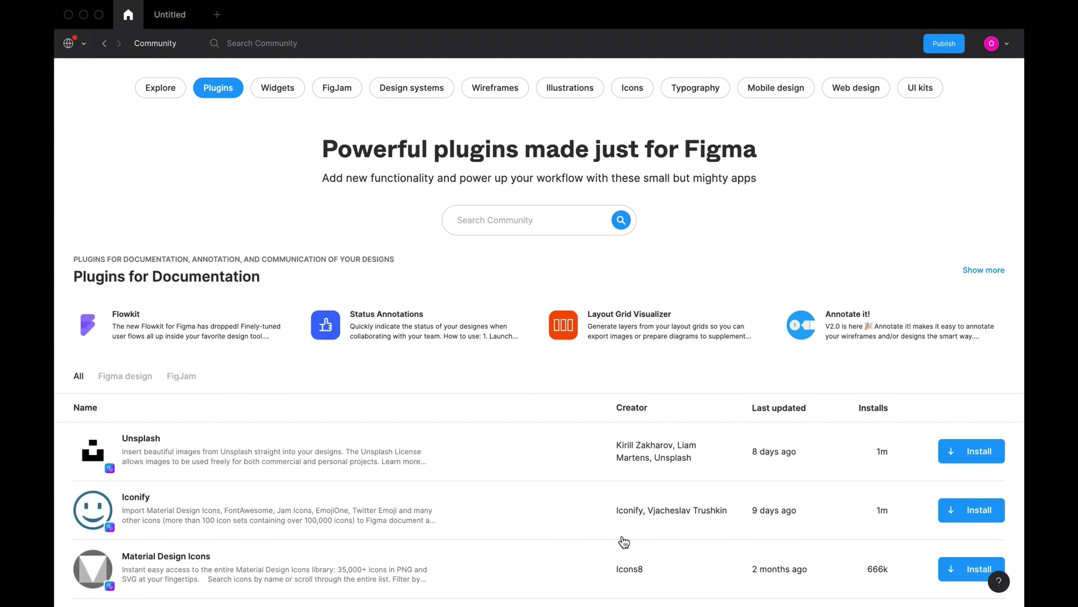
left_click(971, 455)
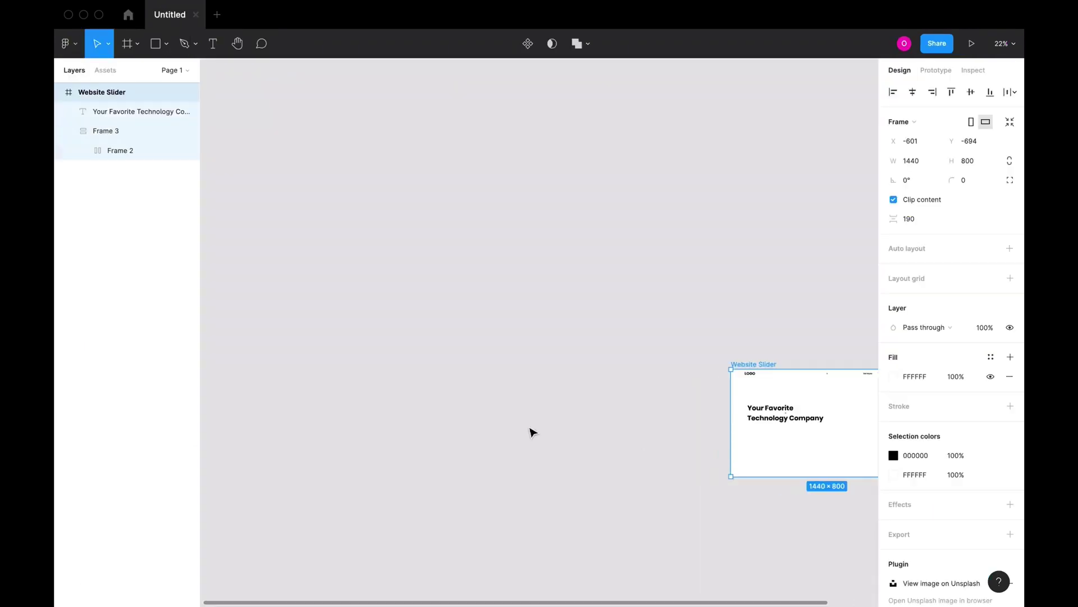
Step: Back in the Website Slider file, launch Unsplash and search 'technology'
left_click(529, 431)
scroll(522, 427, "down", 3)
scroll(517, 389, "down", 1)
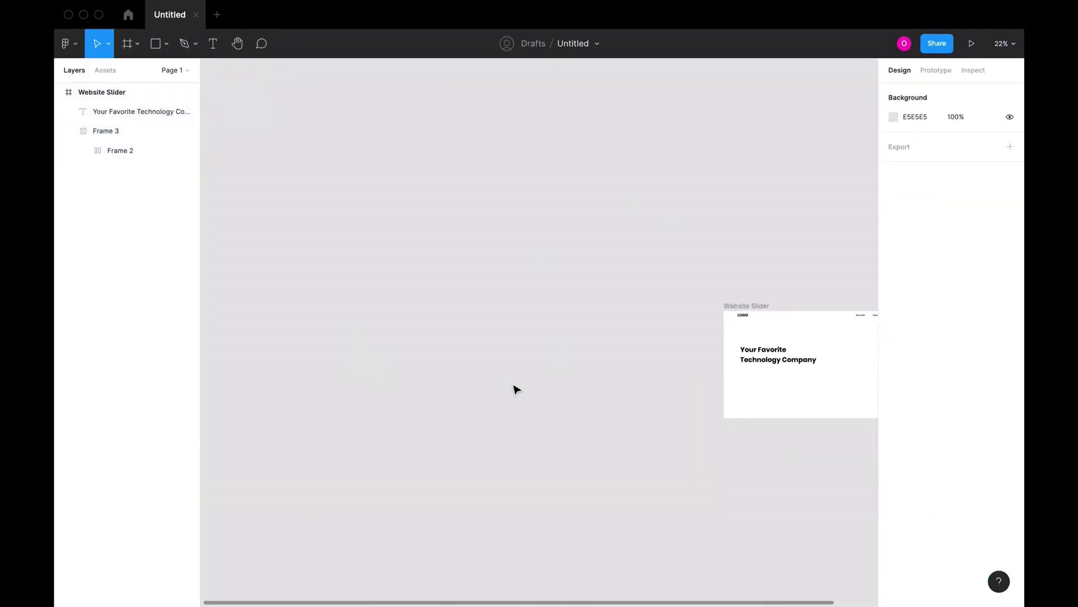
right_click(458, 375)
mouse_move(492, 467)
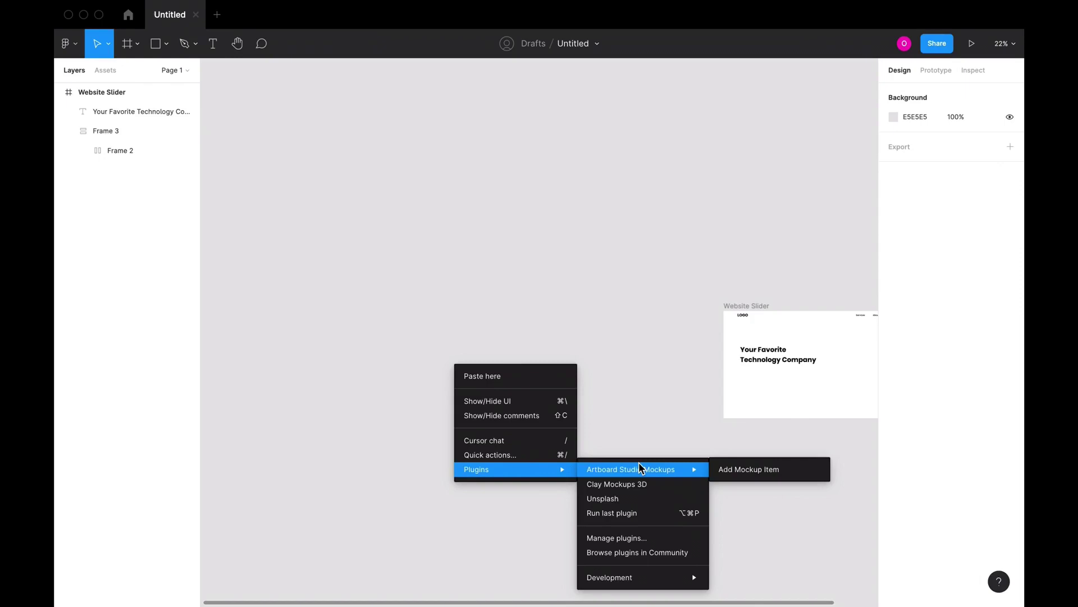
left_click(646, 498)
left_click(247, 338)
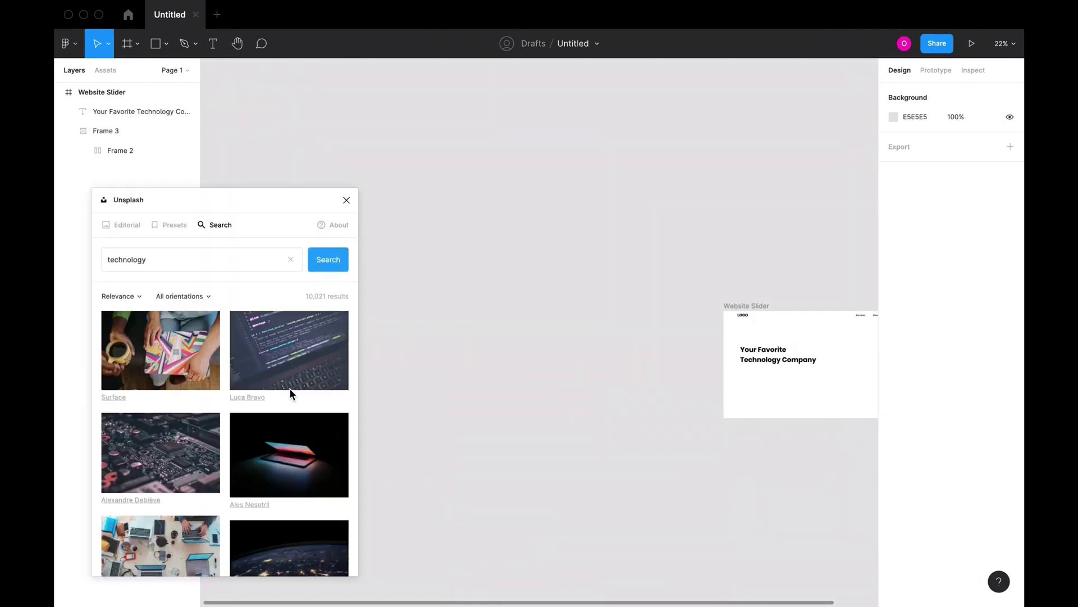
Step: Insert the dining-table laptop, window laptop and tablet-on-blanket photos
scroll(291, 389, "down", 5)
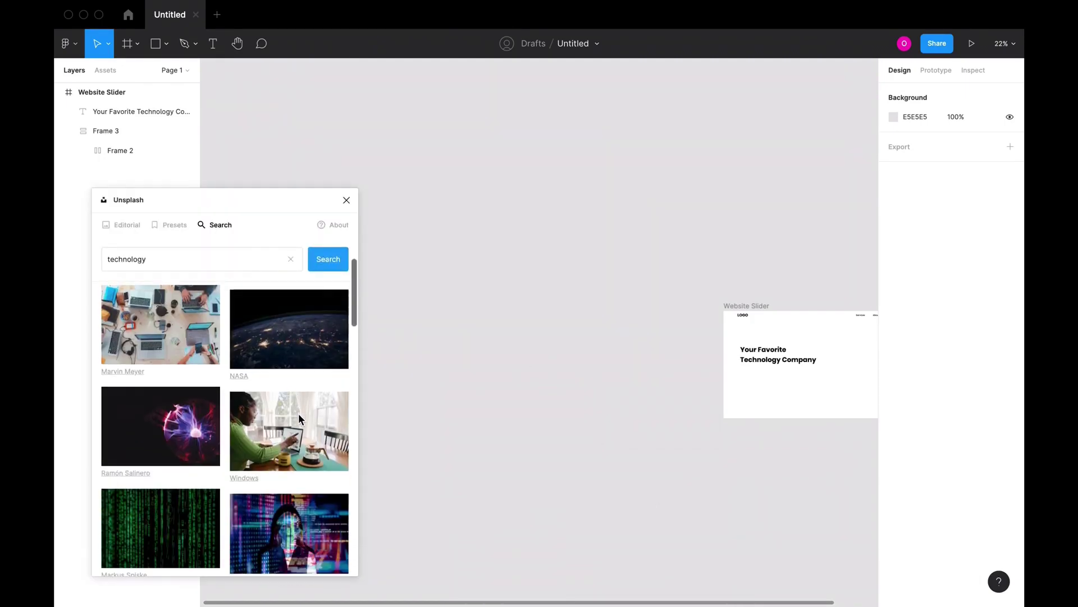
left_click(306, 449)
scroll(368, 457, "down", 1)
scroll(273, 511, "down", 4)
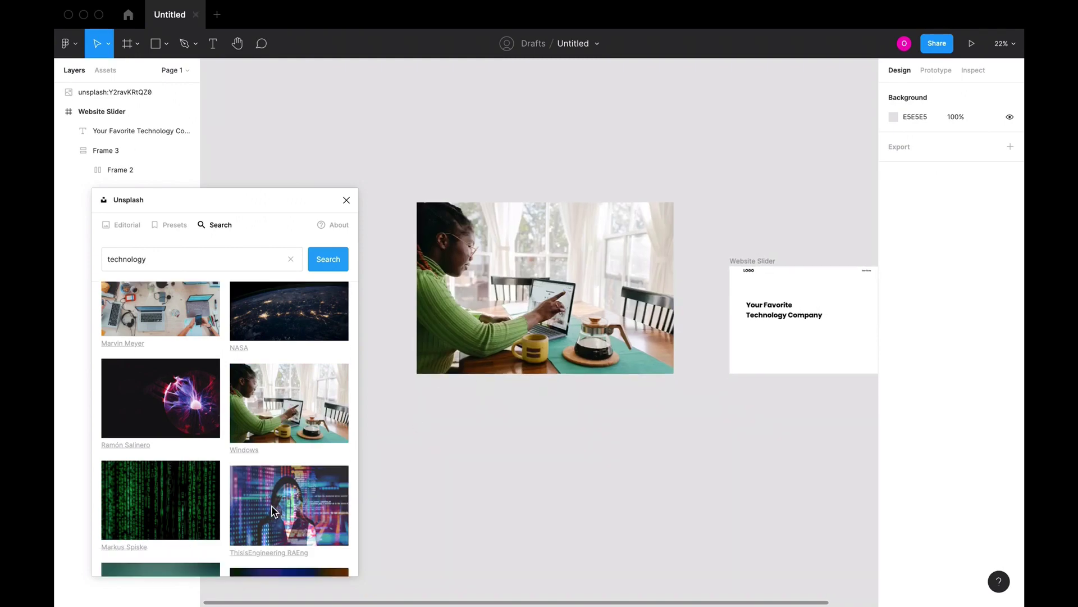
scroll(272, 510, "down", 8)
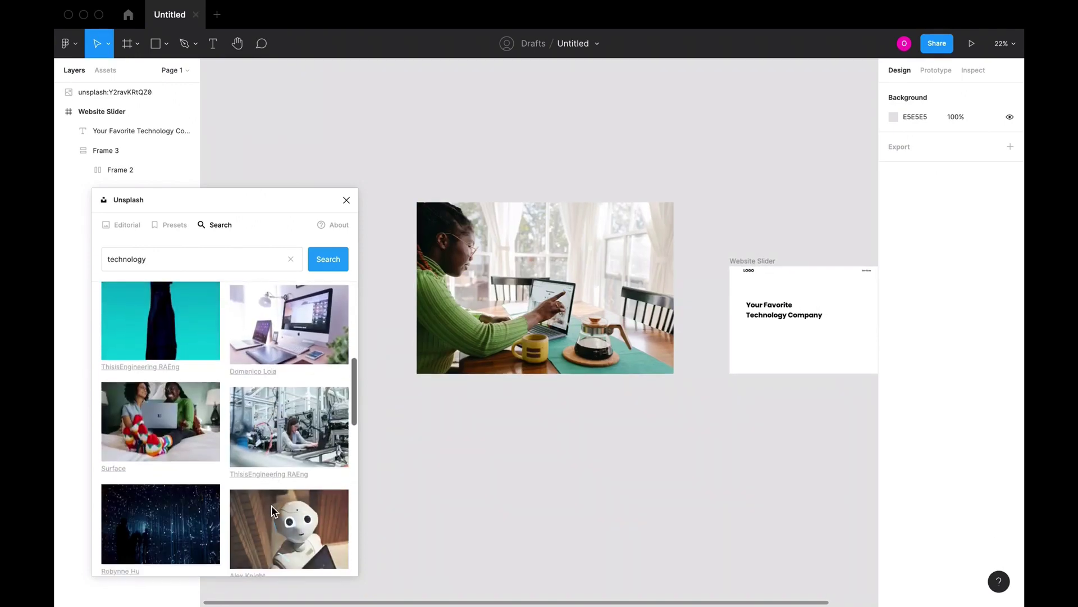
scroll(269, 471, "down", 5)
left_click(282, 441)
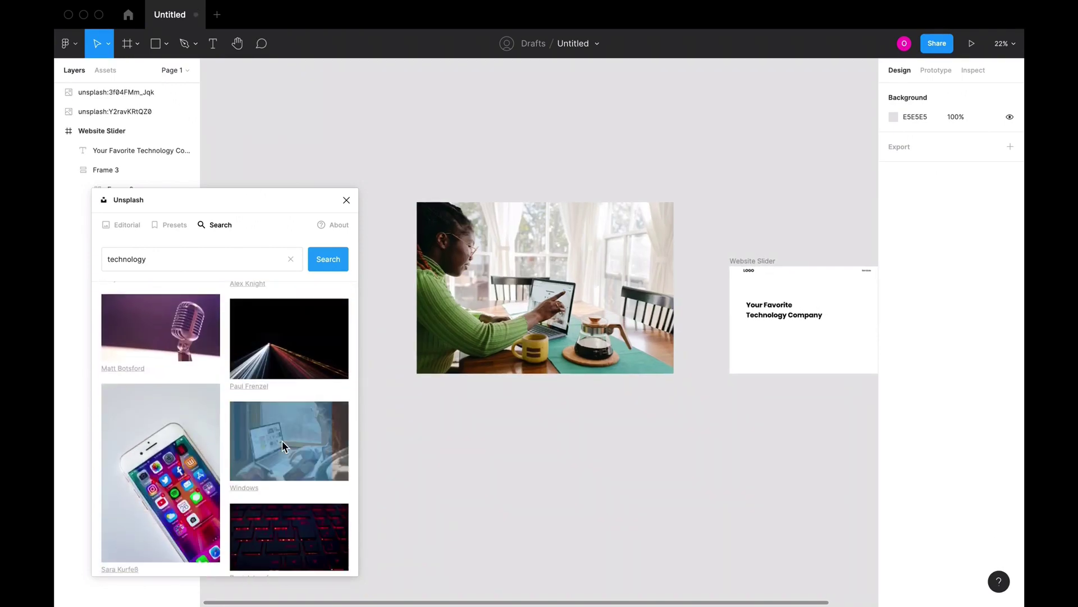
scroll(282, 441, "down", 10)
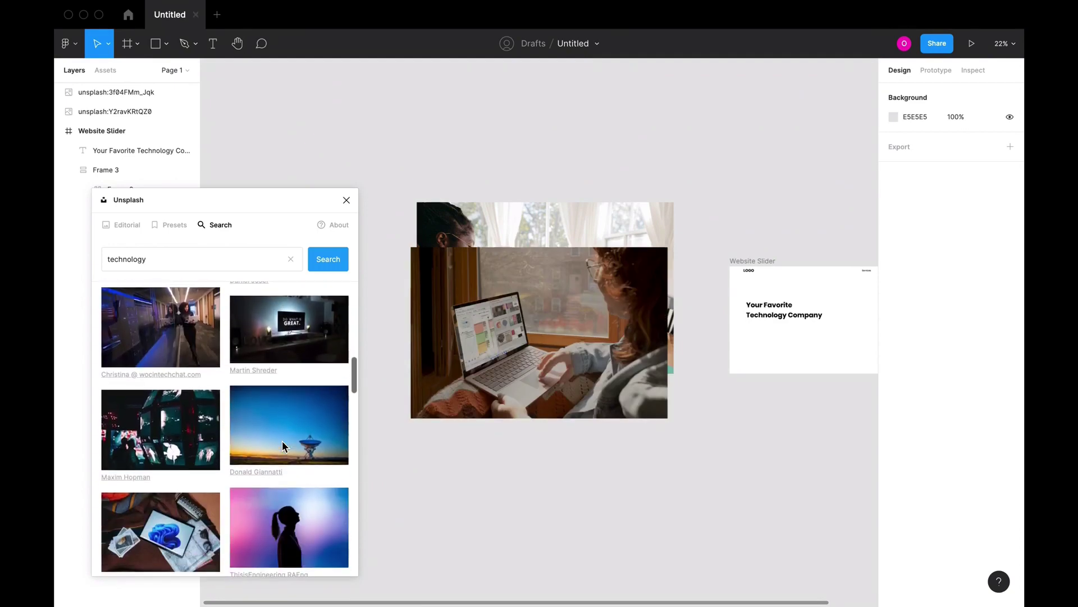
left_click(161, 479)
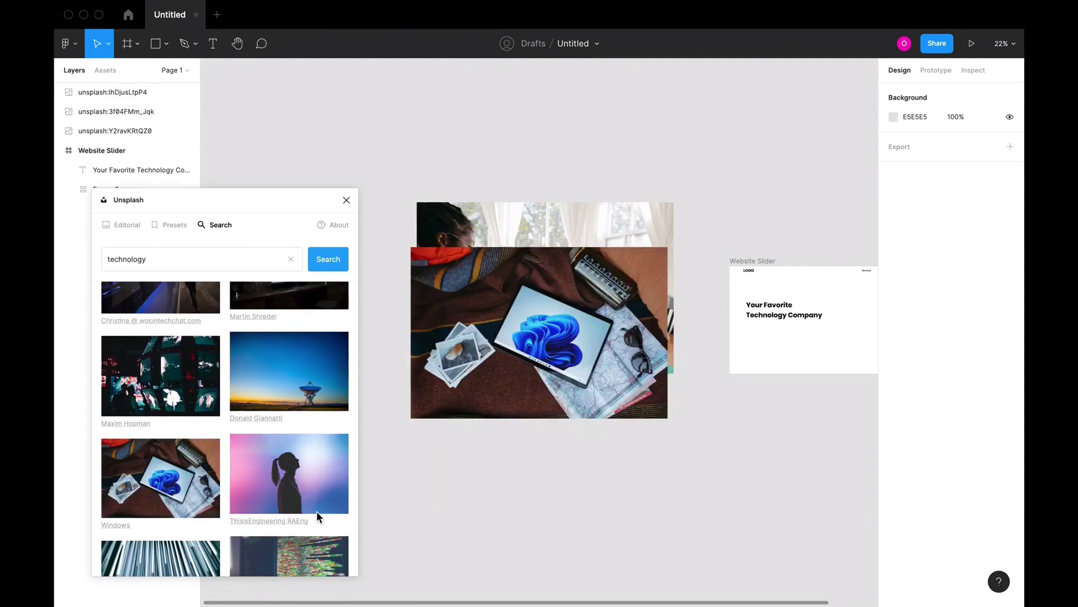
Step: Insert the laptop-code, orange-sweater typing and couple-on-sofa photos
scroll(316, 513, "down", 10)
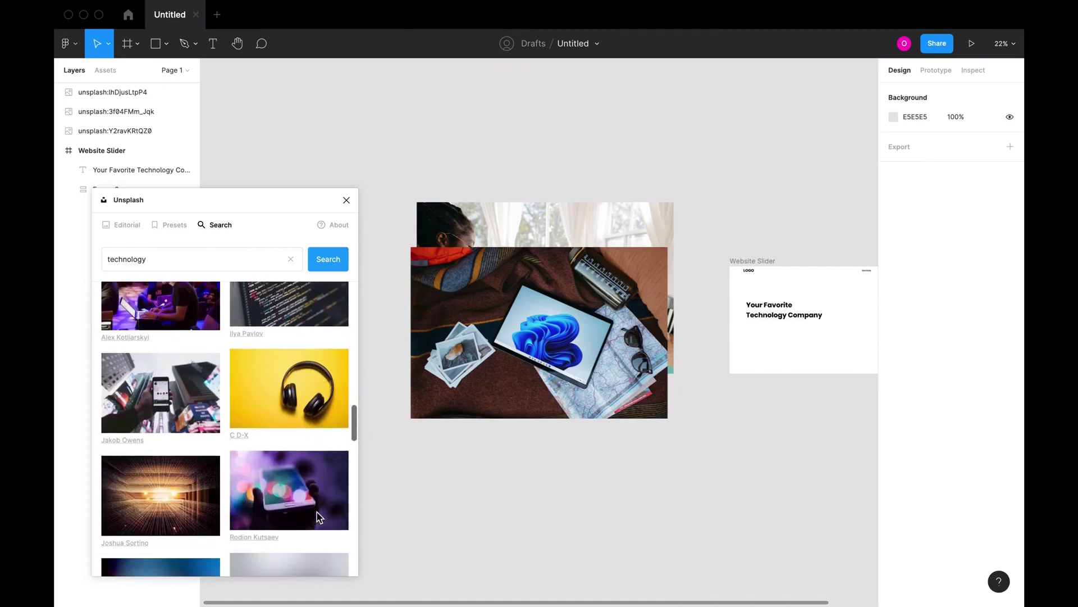
left_click(309, 479)
scroll(315, 483, "down", 2)
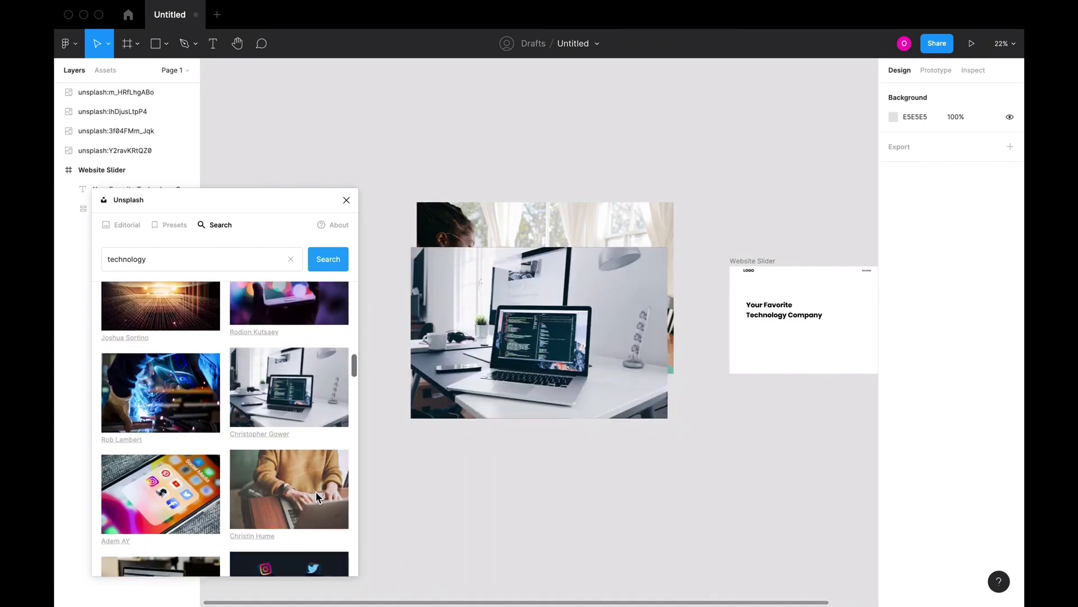
left_click(315, 491)
scroll(281, 481, "down", 5)
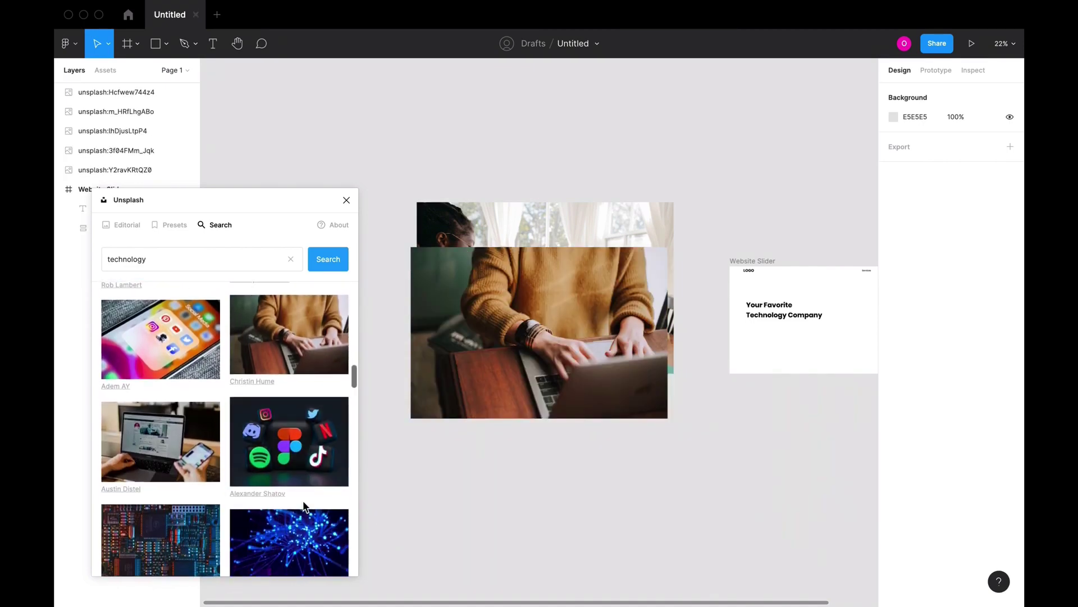
scroll(280, 479, "down", 8)
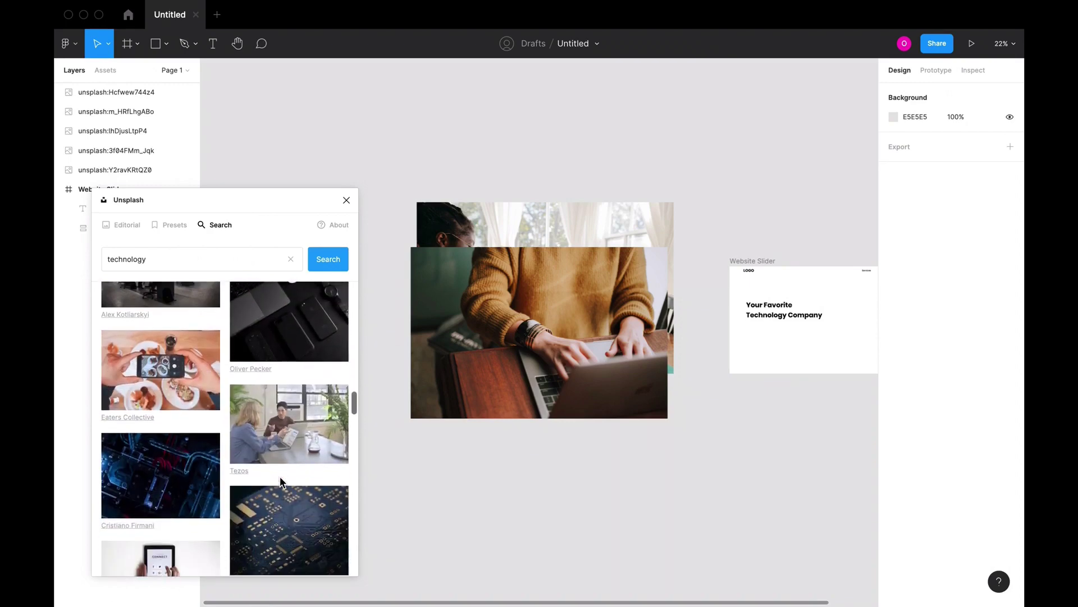
scroll(280, 479, "down", 7)
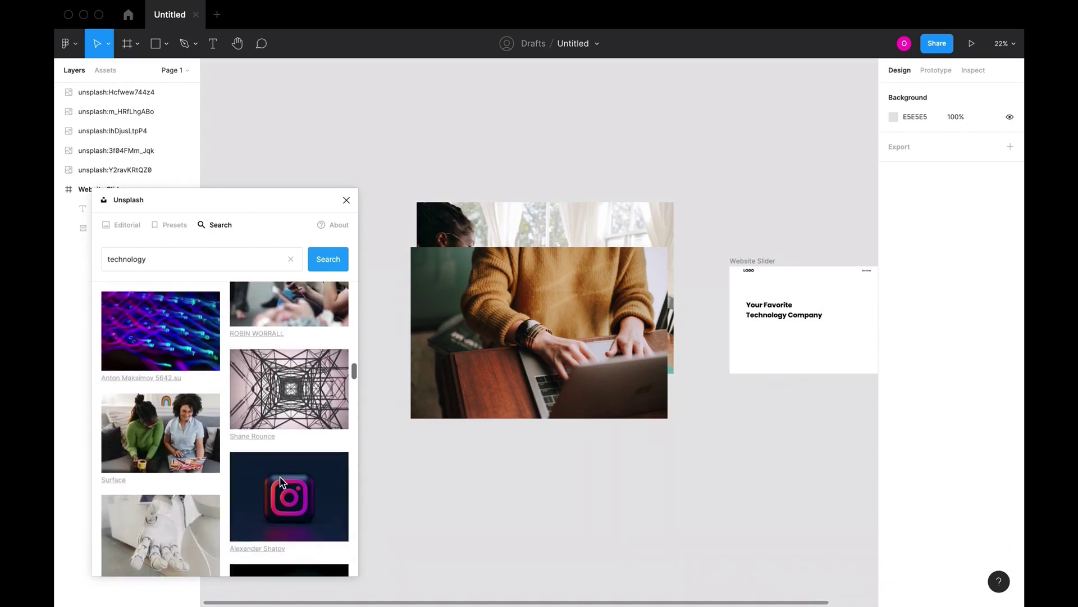
left_click(167, 453)
scroll(286, 481, "down", 5)
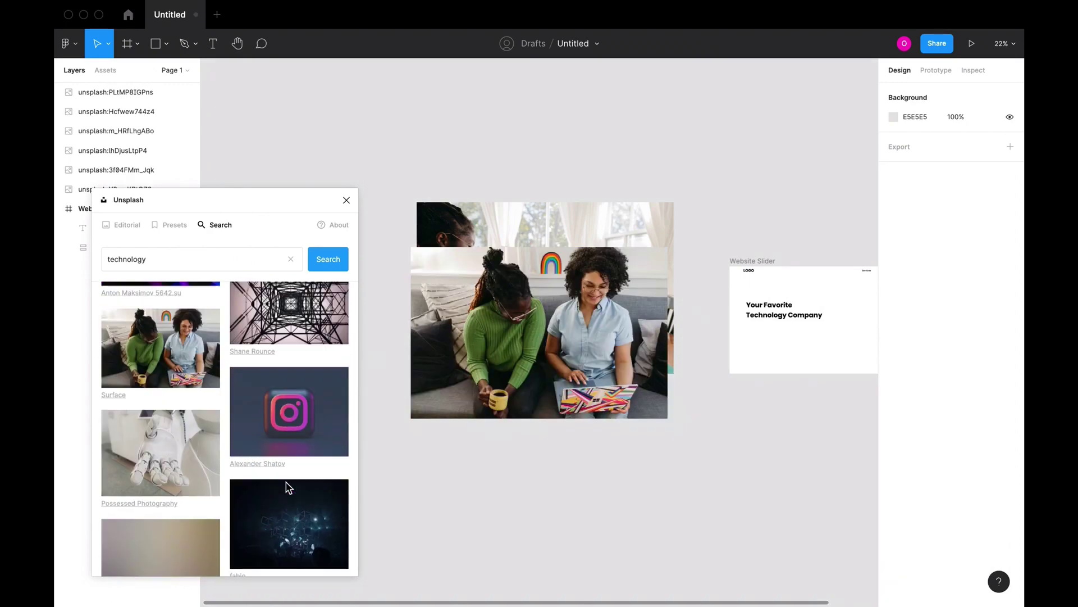
scroll(285, 481, "down", 3)
Step: Close the plugin and drag the sofa photo left off the stack
left_click(347, 200)
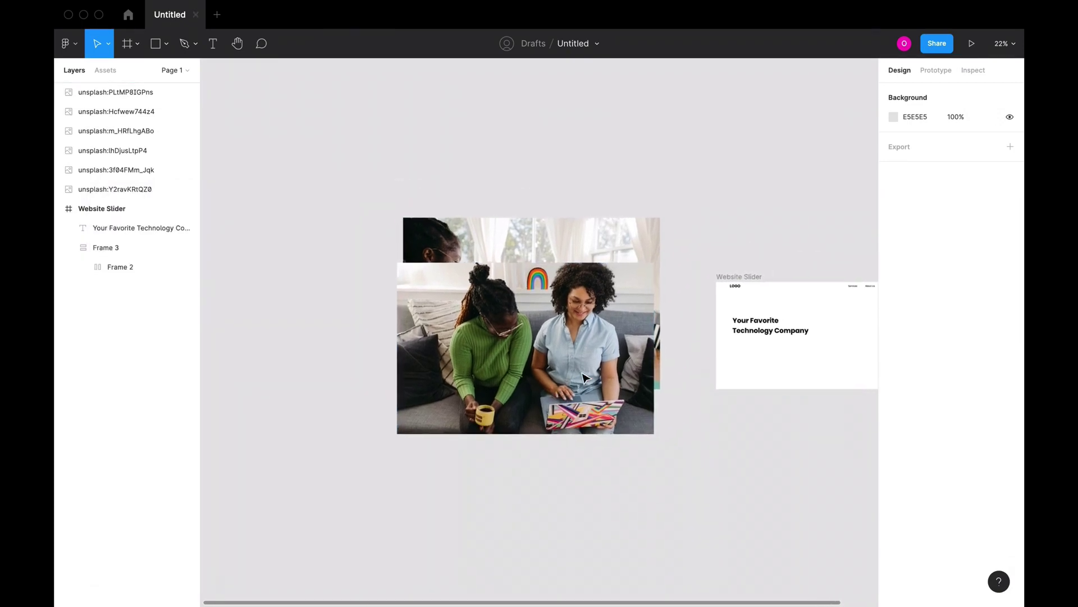
left_click(532, 347)
left_click_drag(533, 347, 237, 318)
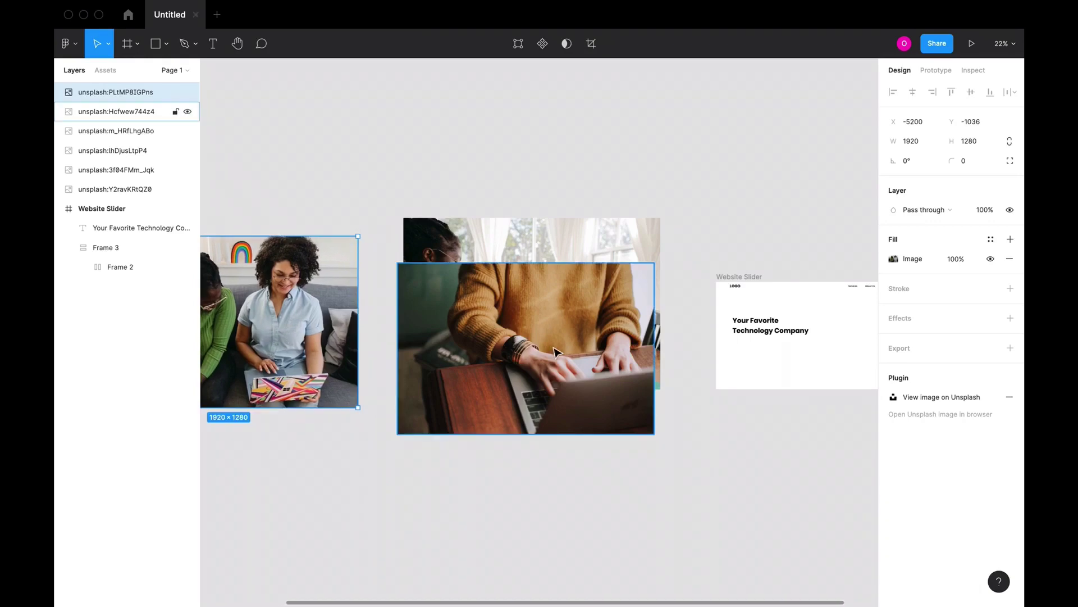
Step: Drag the orange-sweater, laptop-code, tablet and window-laptop photos out of the stack
left_click(556, 352)
scroll(556, 352, "down", 2)
left_click_drag(556, 352, 549, 190)
left_click(618, 365)
left_click_drag(618, 365, 385, 229)
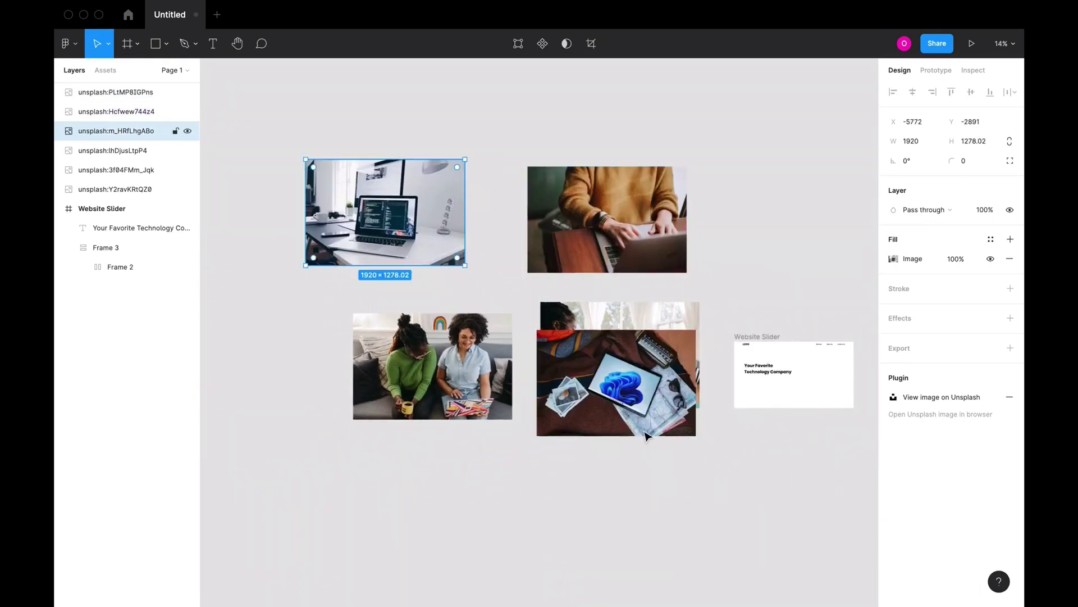
left_click(646, 427)
left_click_drag(610, 399, 426, 501)
left_click_drag(646, 334, 660, 469)
left_click(636, 365)
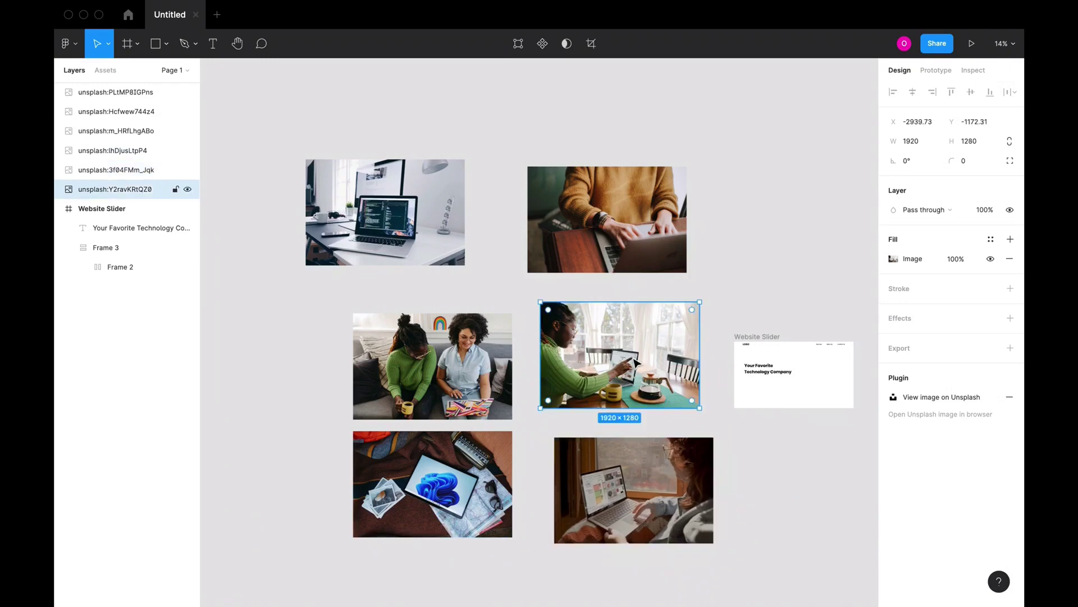
left_click(618, 228)
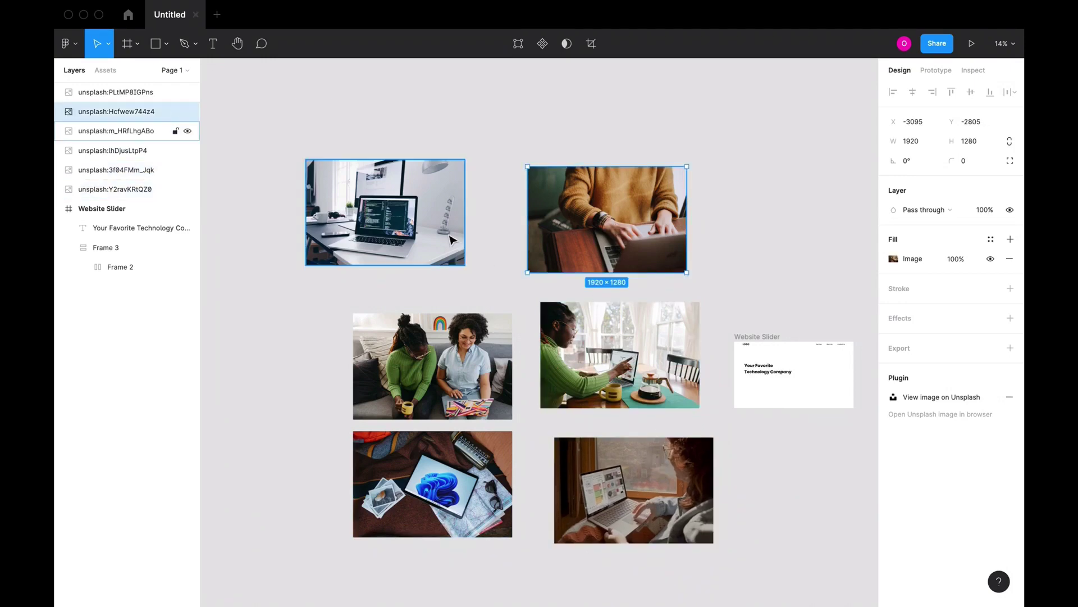
left_click_drag(385, 212, 410, 229)
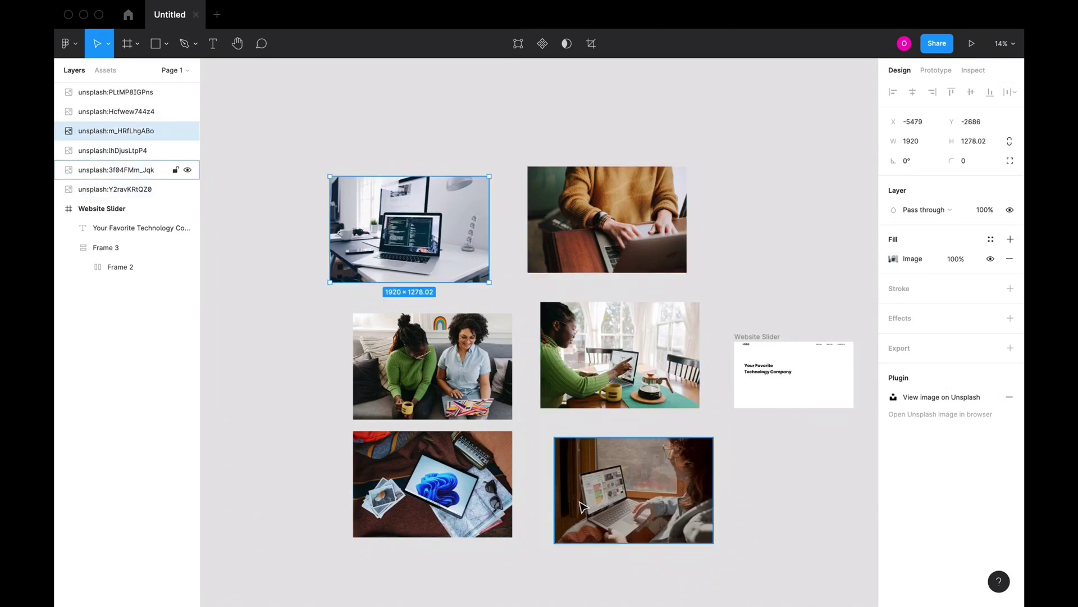
Step: Delete the laptop-code and tablet-on-blanket photos
left_click(483, 497)
left_click(453, 386)
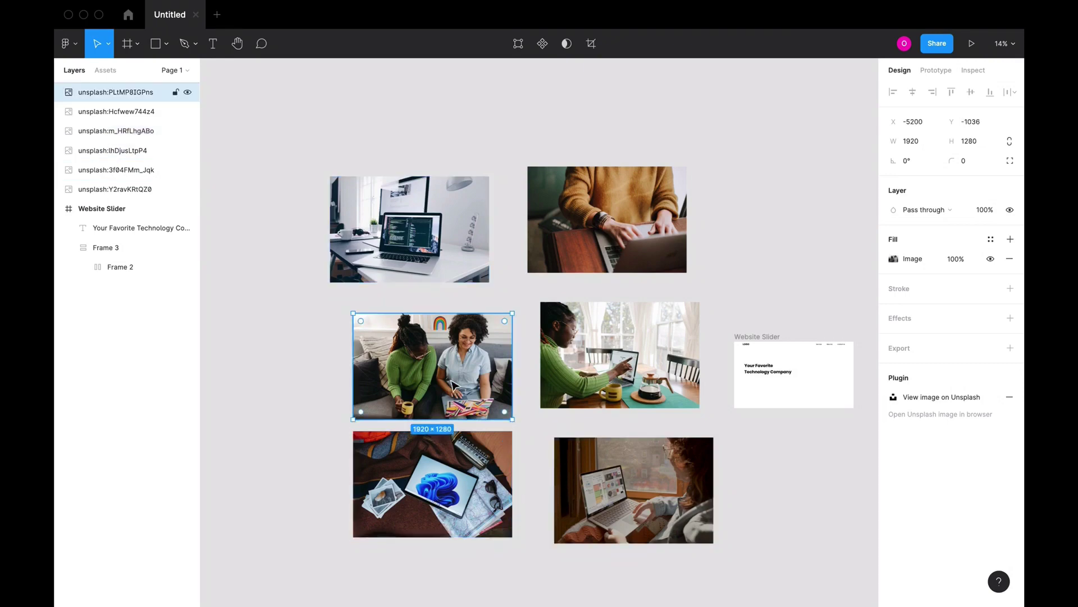
left_click(448, 275)
key("Delete")
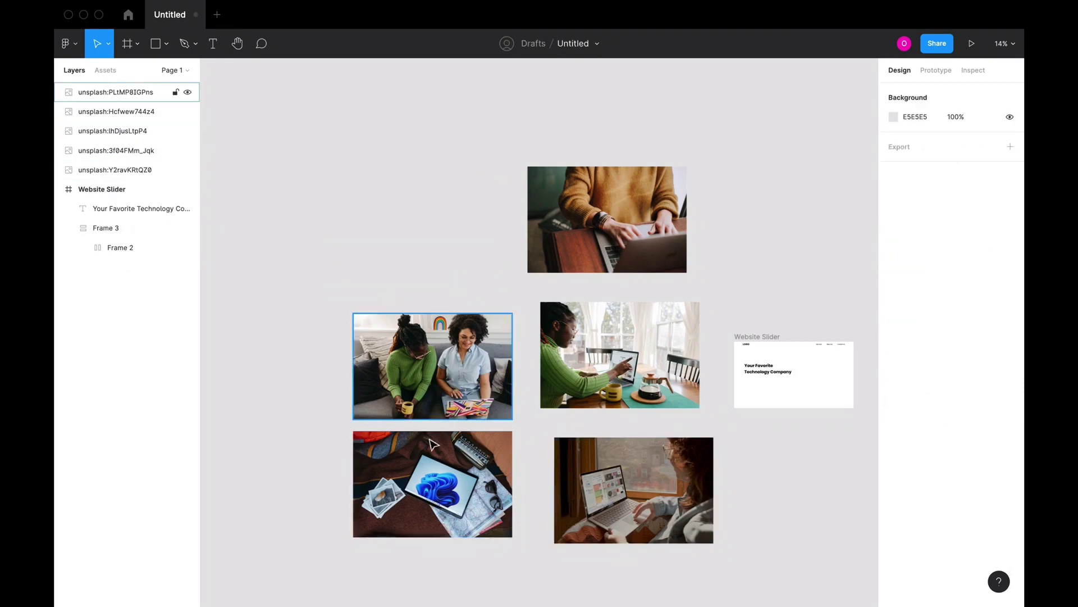
left_click(450, 489)
key("Delete")
scroll(660, 456, "right", 2)
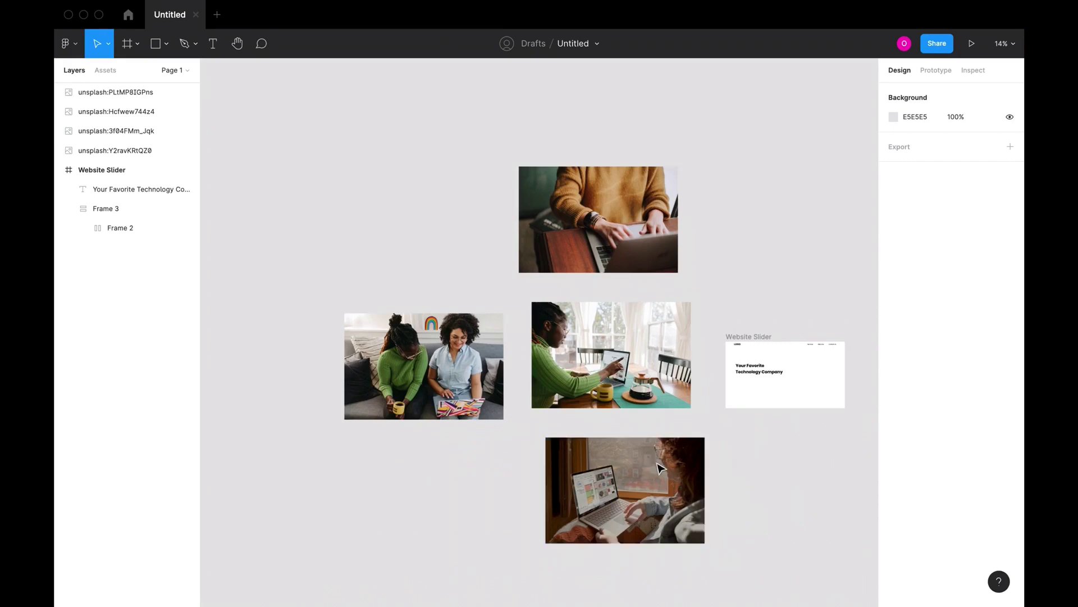
Step: Place the window-laptop photo beside the Website Slider frame and check the frame's 1440 × 800 size
left_click(562, 360)
left_click(475, 368)
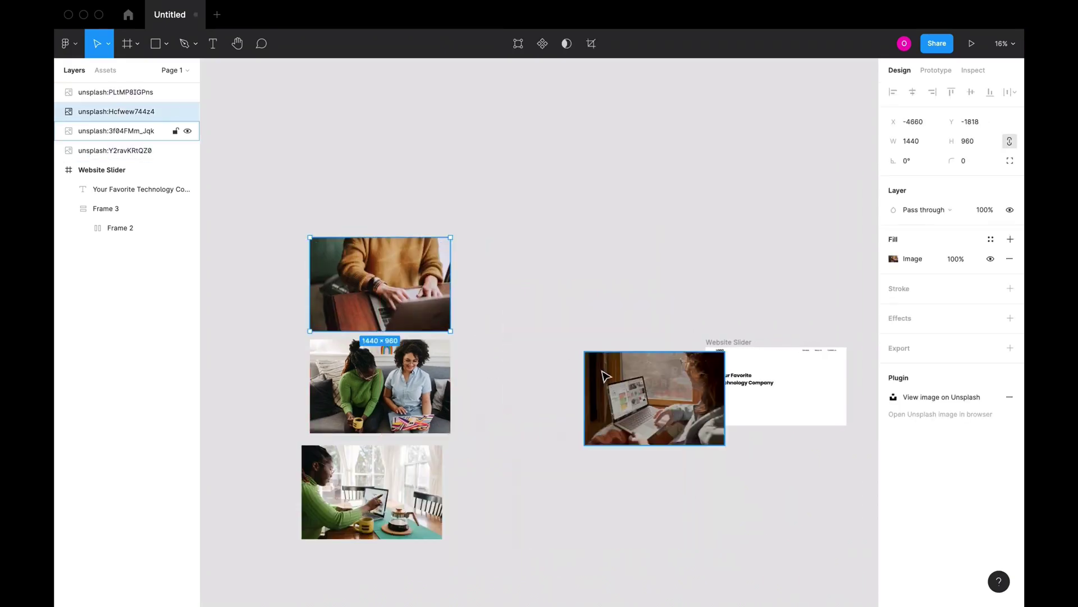
left_click_drag(651, 396, 594, 396)
left_click(729, 343)
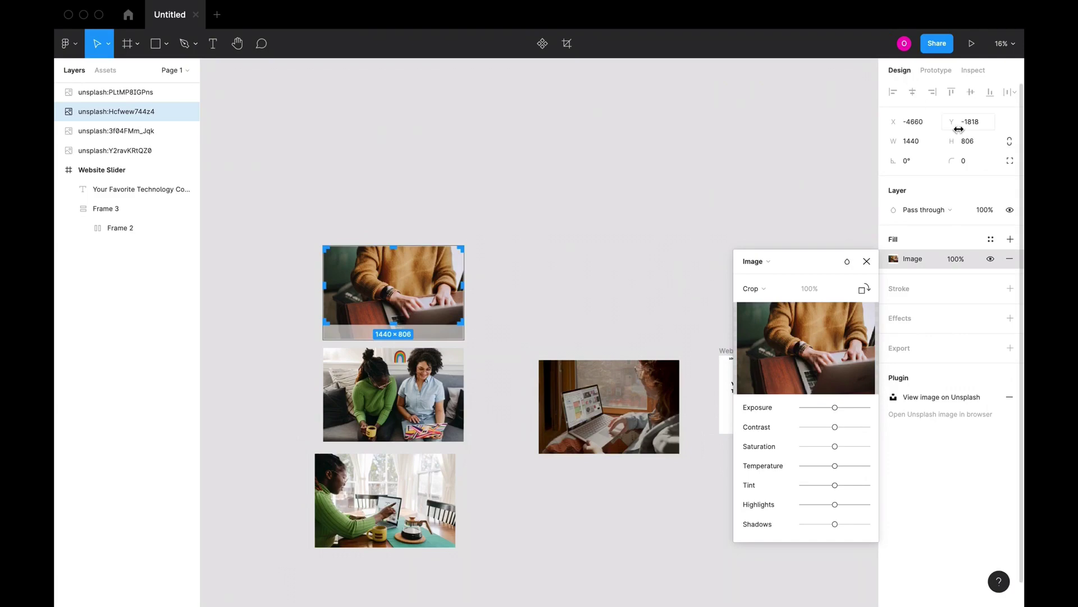
Step: Crop the orange-sweater photo to 1440 × 800 by setting its height to 800
left_click(968, 135)
type("800")
scroll(355, 304, "up", 10)
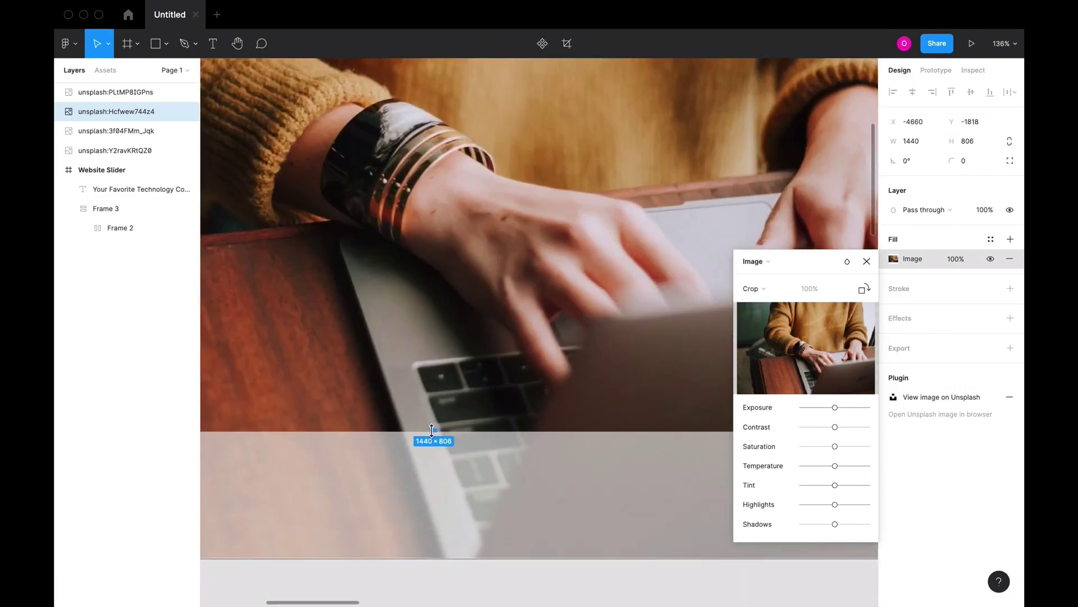
left_click_drag(432, 430, 431, 426)
scroll(432, 425, "down", 10)
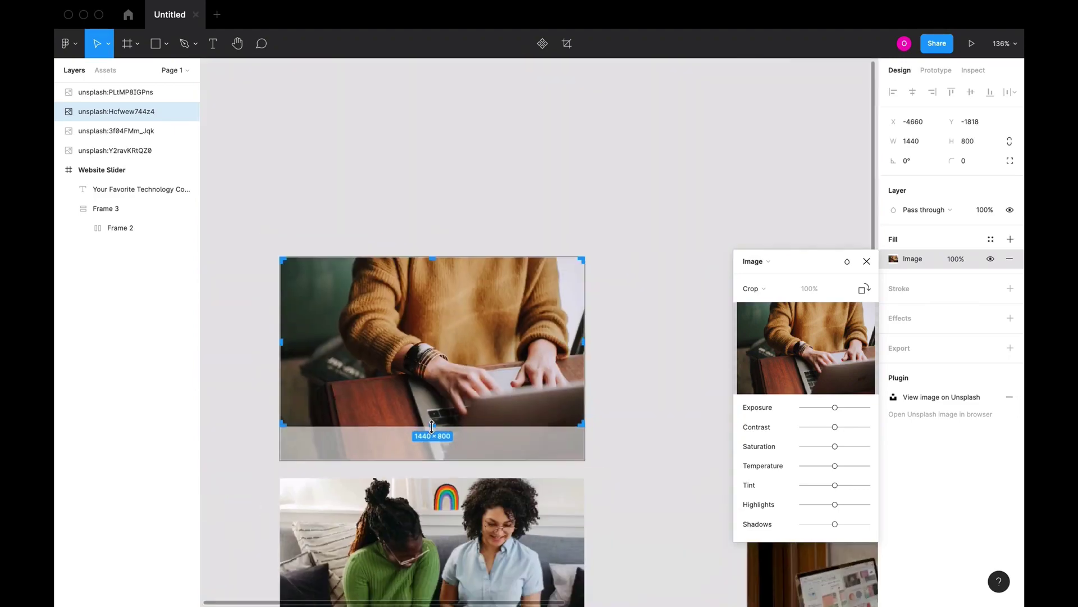
scroll(432, 426, "down", 3)
Step: Crop the couple-on-sofa photo's height down to 800
left_click(438, 326)
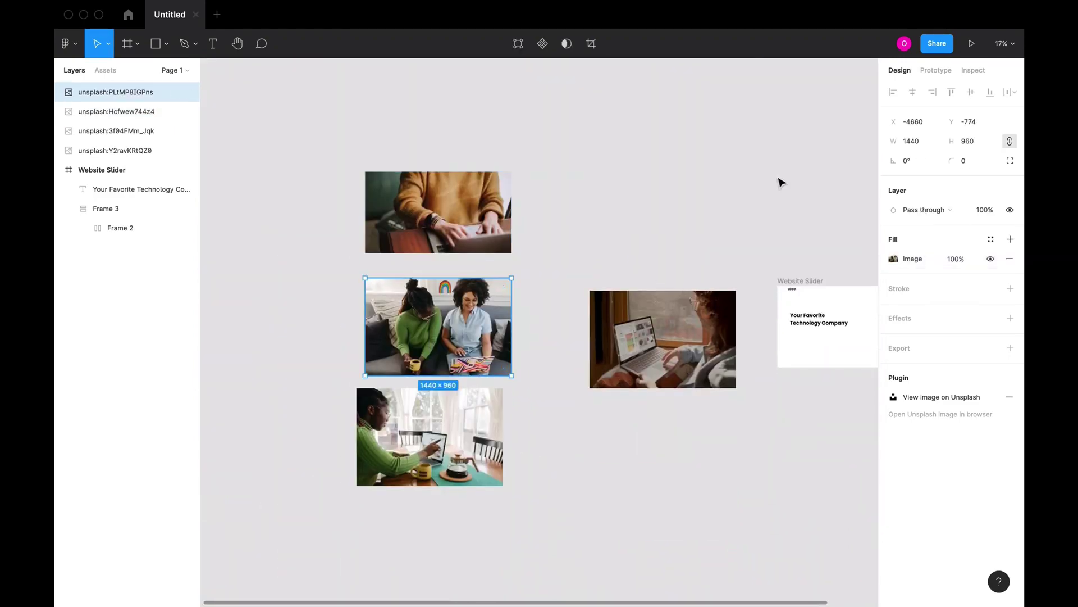
left_click_drag(485, 374, 551, 251)
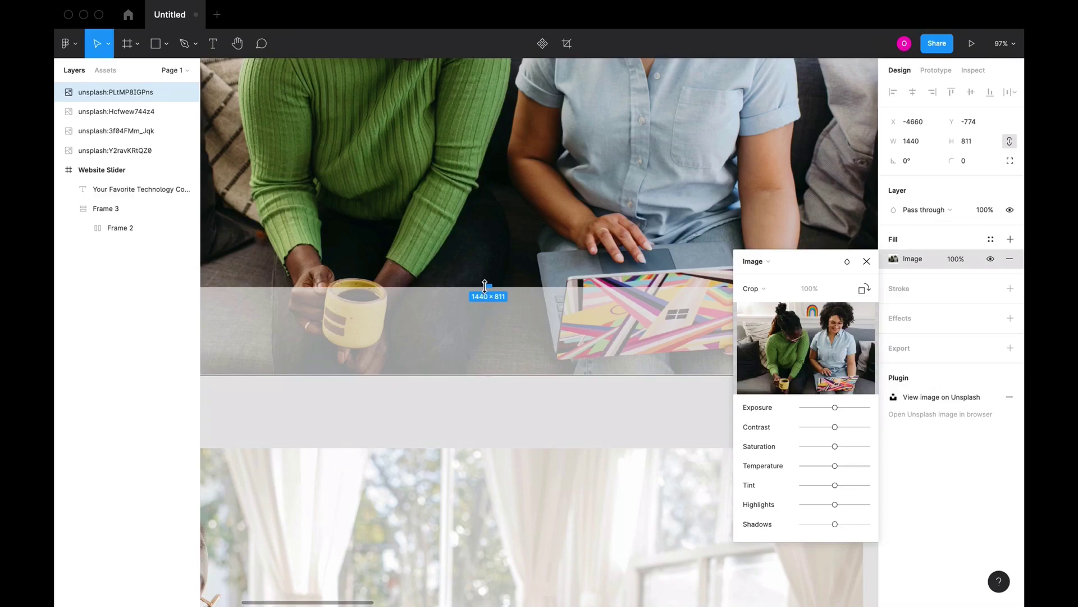
scroll(483, 282, "up", 10)
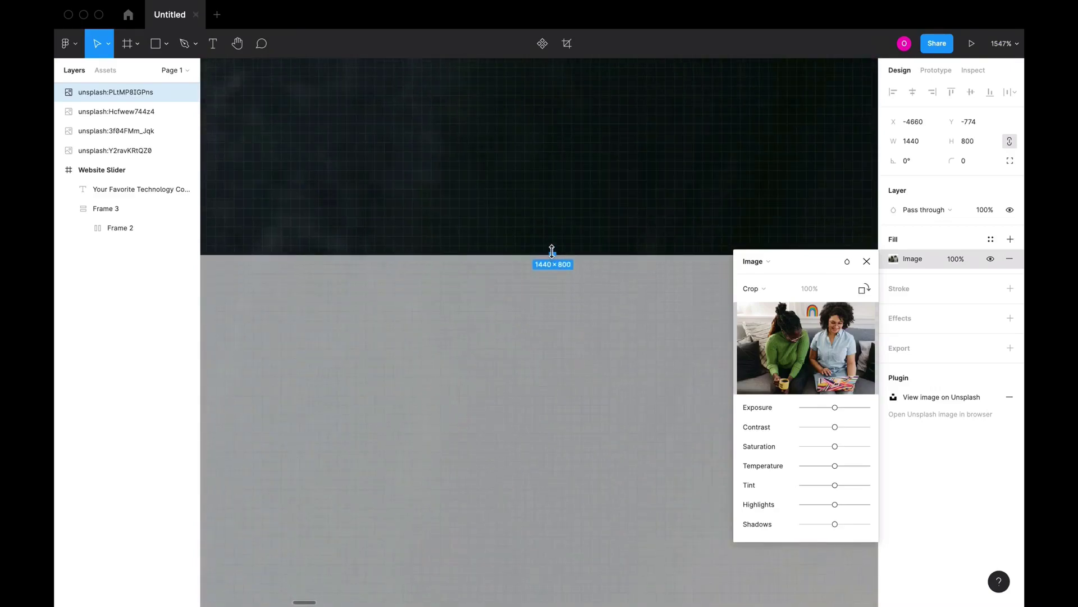
scroll(551, 250, "down", 15)
key("Return")
scroll(505, 303, "down", 2)
scroll(505, 303, "right", 1)
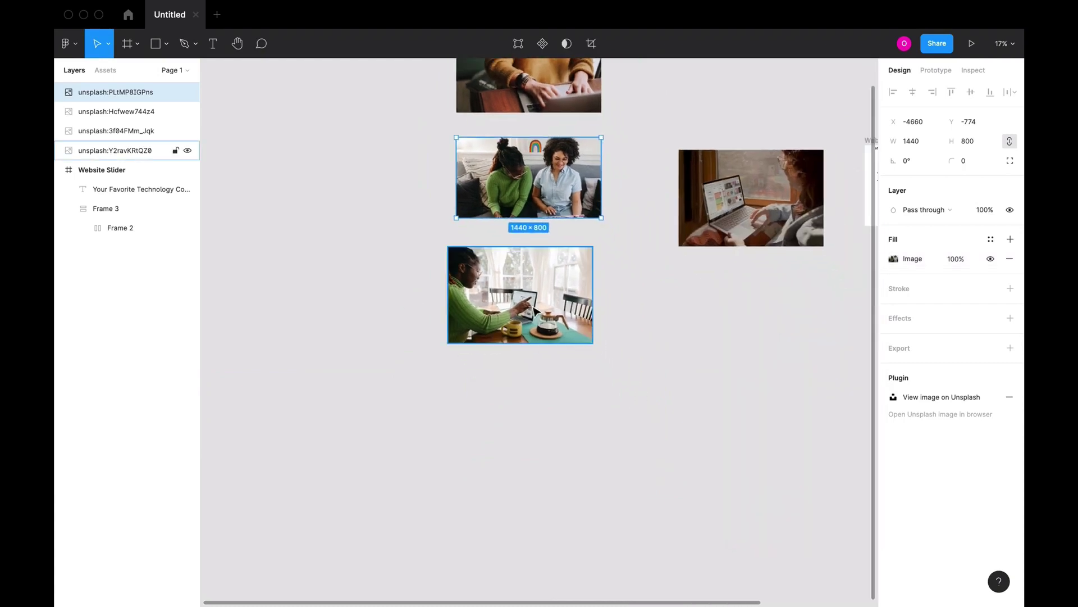
Step: Crop the dining-table photo by raising its bottom edge to 800 high
left_click(506, 303)
key("Return")
scroll(520, 348, "up", 3)
left_click_drag(520, 378, 558, 322)
scroll(565, 337, "up", 10)
scroll(558, 323, "down", 15)
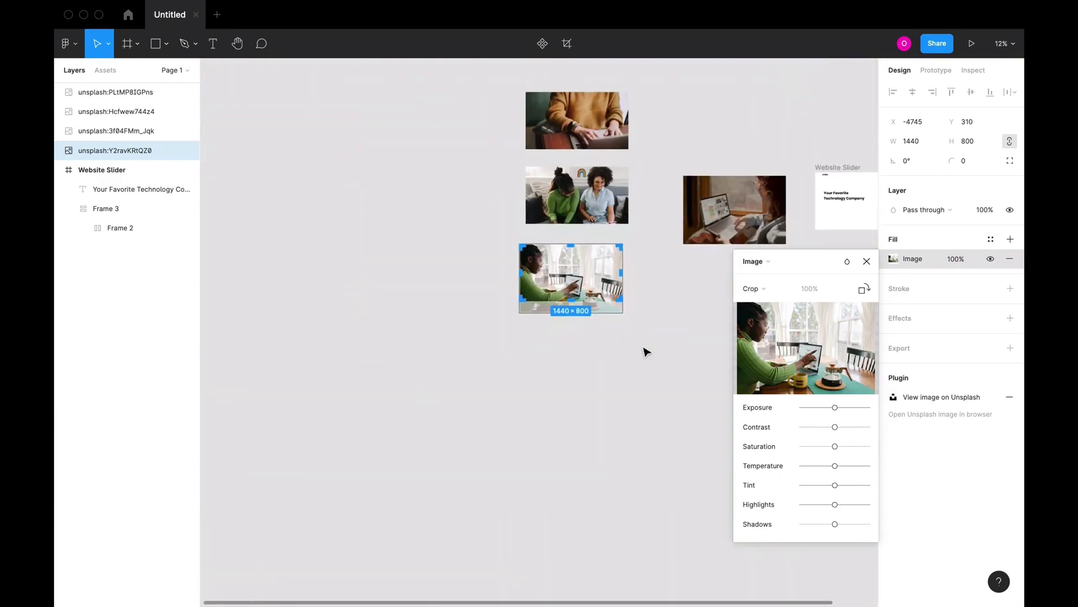
left_click(608, 343)
Step: Switch the laptop-by-window photo's image fill to Crop mode
left_click(644, 240)
left_click(894, 259)
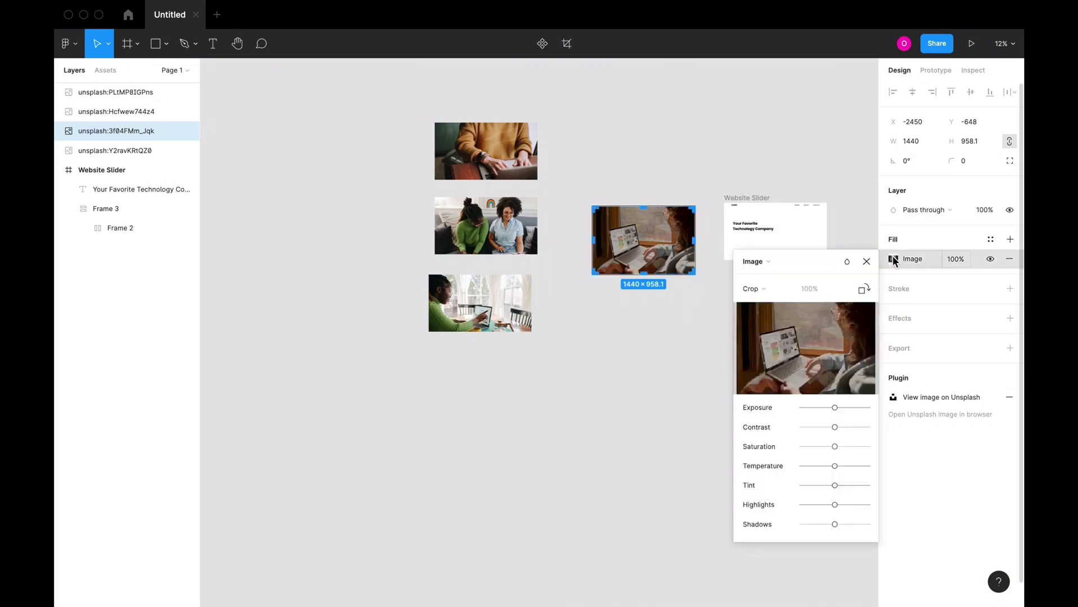
left_click(762, 296)
left_click(753, 288)
key("shift+2")
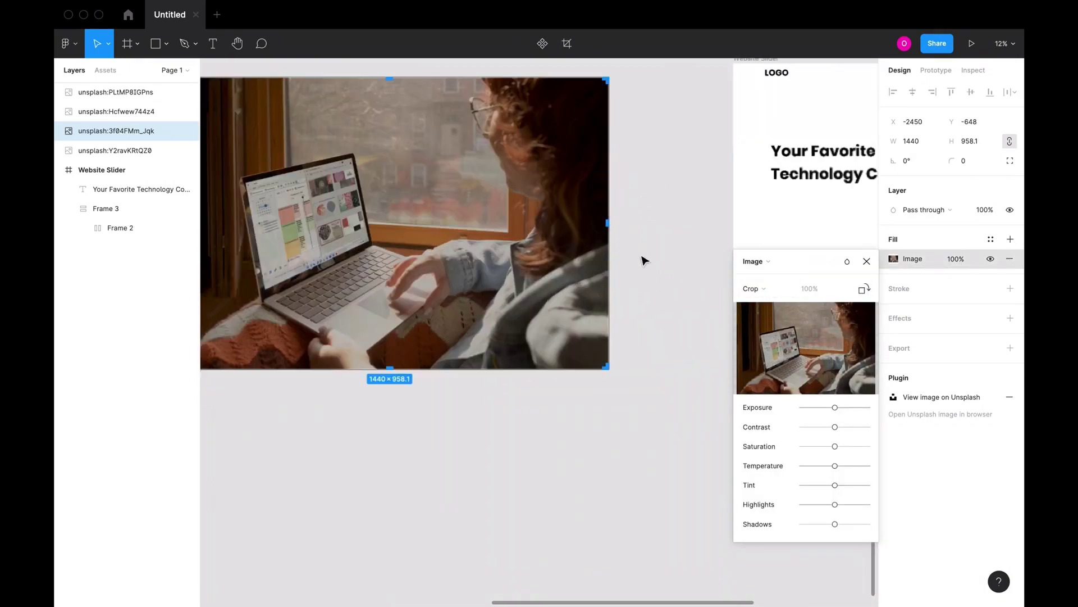
Step: Drag the laptop photo's bottom crop edge until it measures 1440 × 800, then exit cropping
left_click_drag(598, 465, 589, 584)
scroll(598, 336, "up", 10)
scroll(589, 584, "down", 6)
scroll(625, 387, "right", 2)
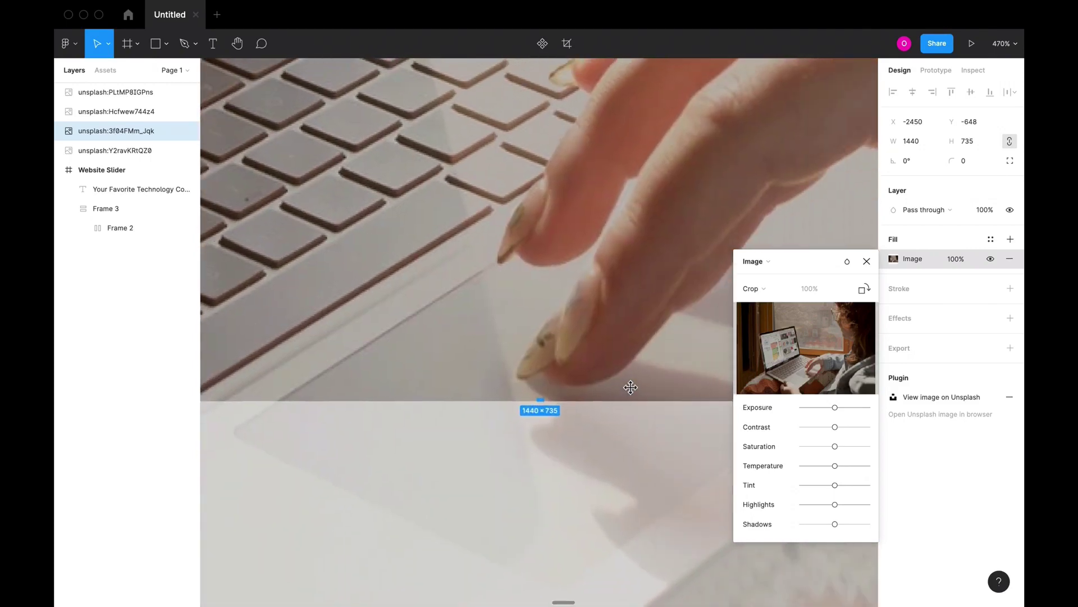
left_click_drag(537, 402, 541, 465)
left_click_drag(541, 523, 554, 342)
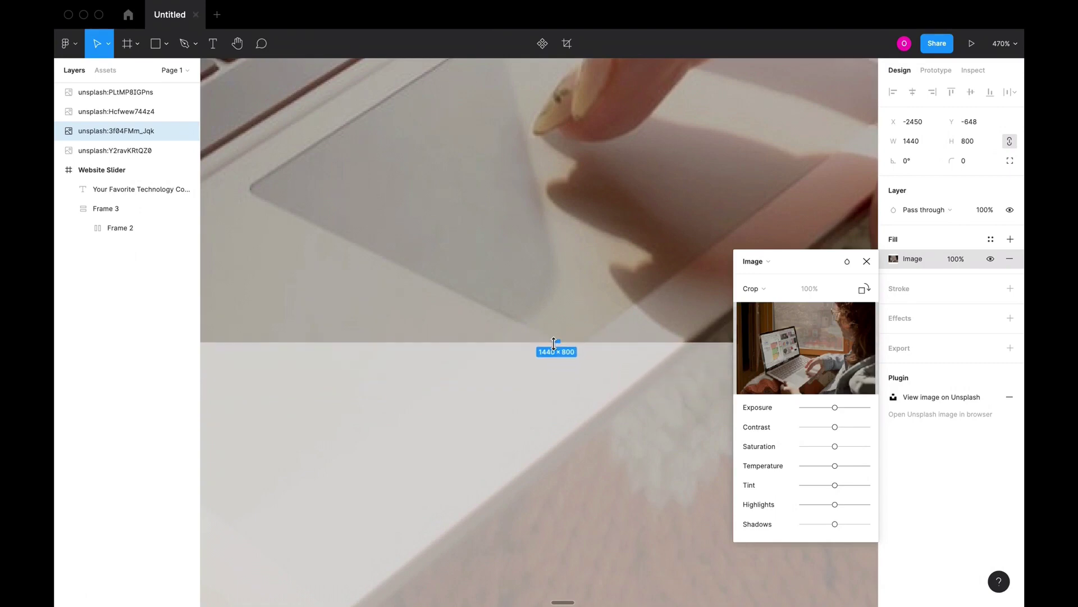
scroll(562, 340, "down", 10)
key("Escape")
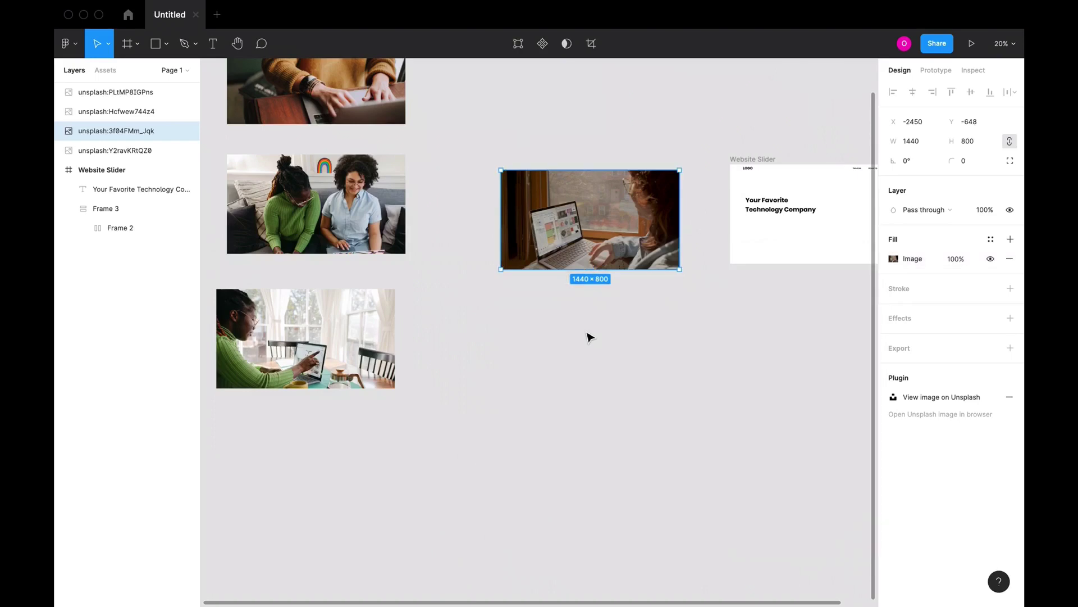
scroll(587, 320, "down", 5)
Step: Arrange the four photos in a row, with the dining-table photo at the left end
left_click(596, 267)
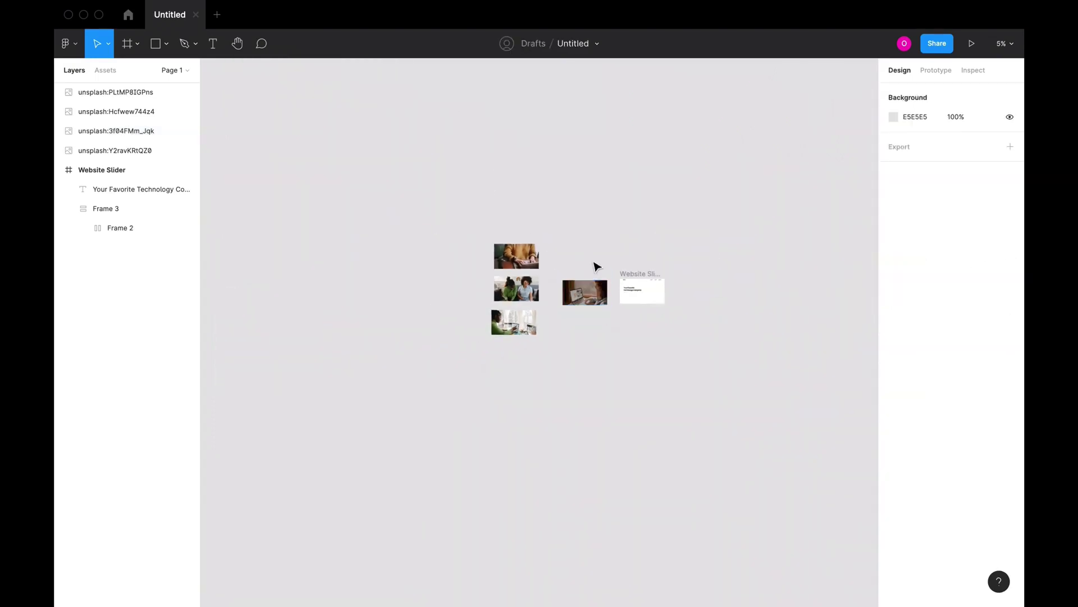
scroll(564, 322, "up", 1)
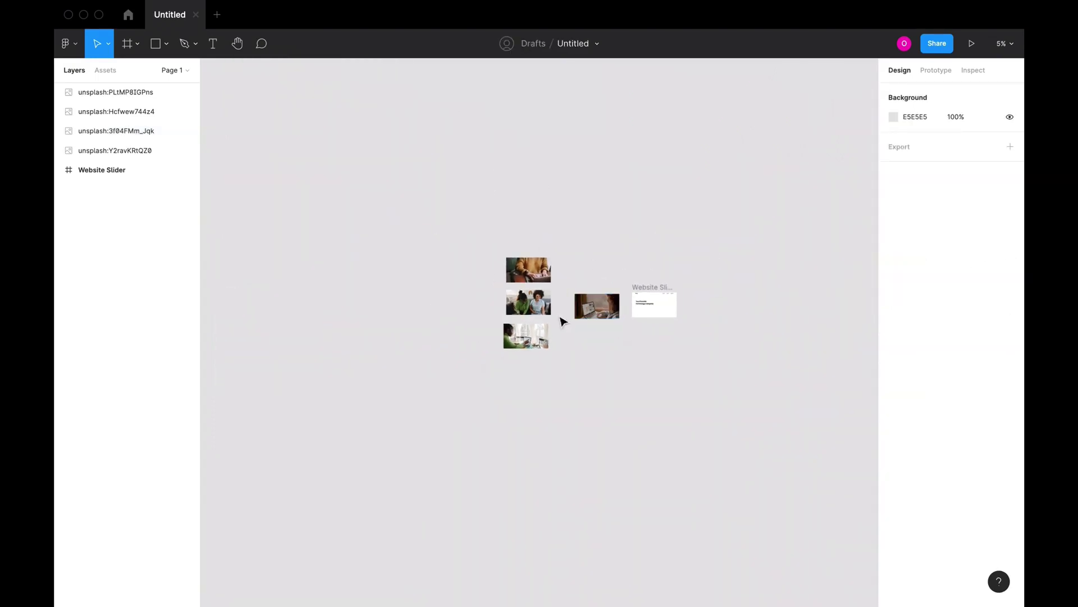
scroll(561, 319, "up", 4)
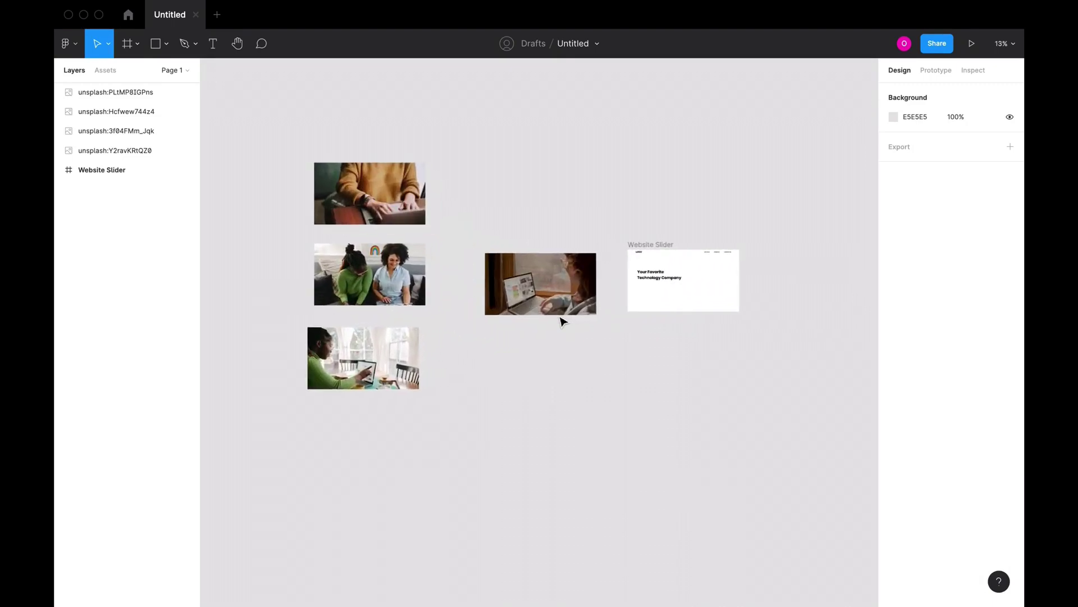
left_click_drag(408, 322, 304, 321)
left_click_drag(449, 236, 434, 317)
left_click_drag(596, 336, 531, 326)
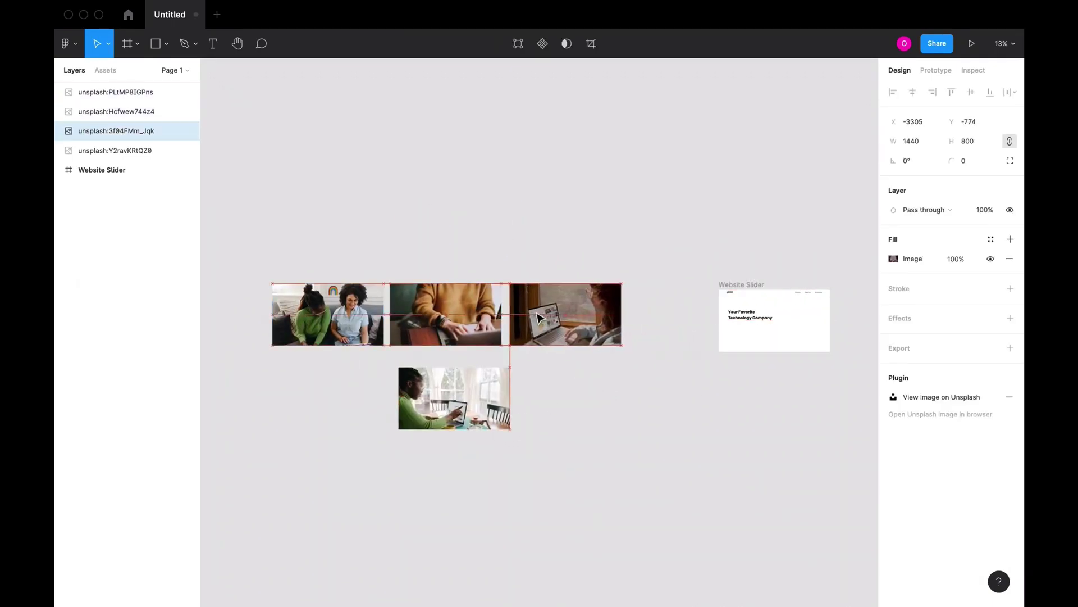
left_click(478, 323, "shift")
left_click(373, 329, "shift")
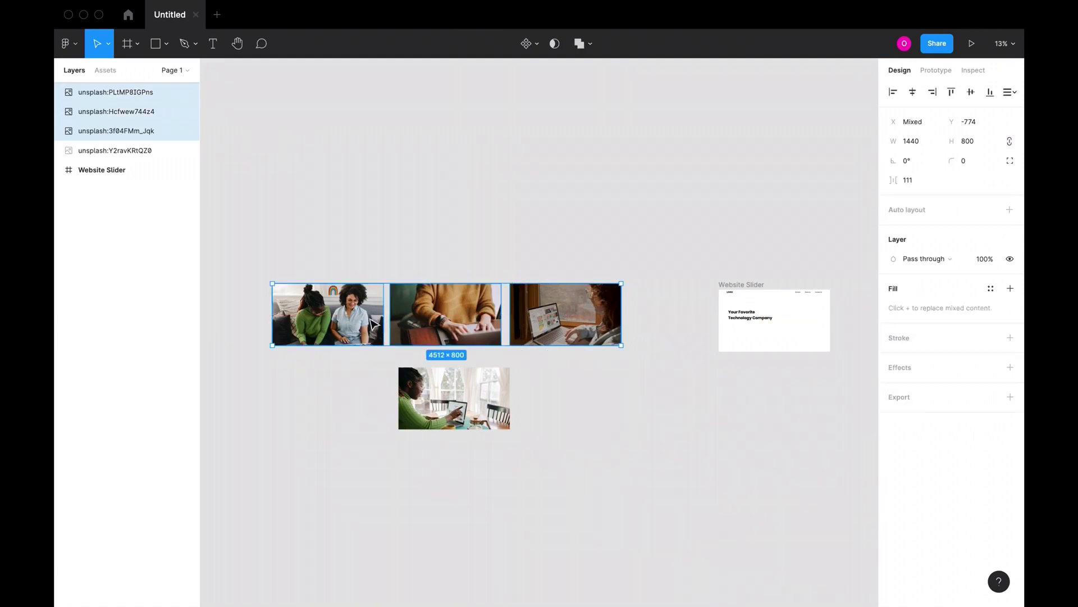
left_click_drag(373, 329, 468, 236)
left_click(471, 407)
left_click_drag(471, 407, 321, 234)
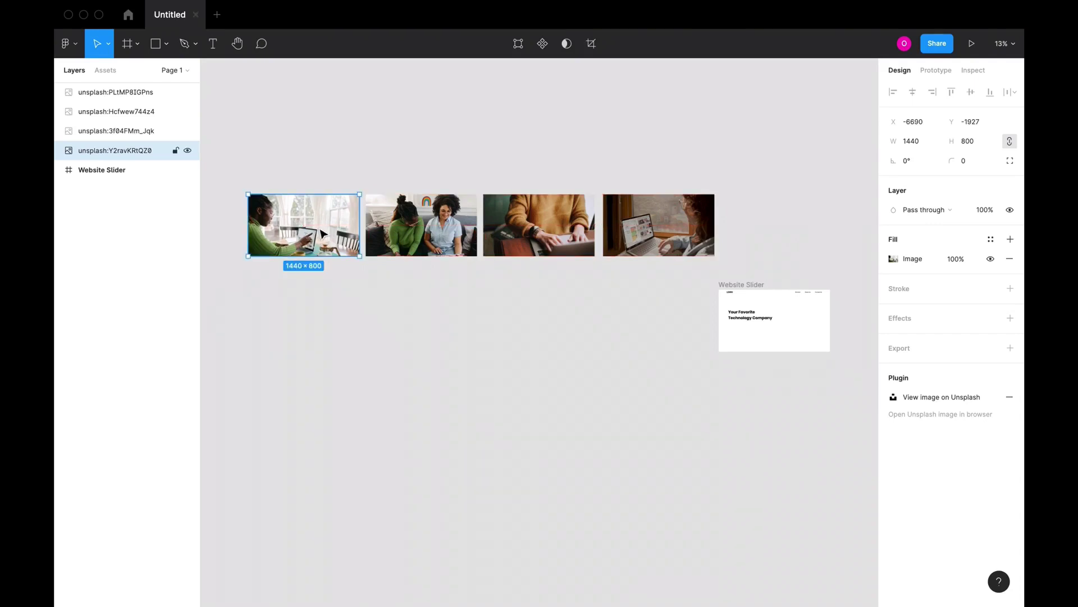
Step: Align the row level with Website Slider at 0 spacing and group it as a 5760 × 800 strip
left_click_drag(744, 209, 329, 214)
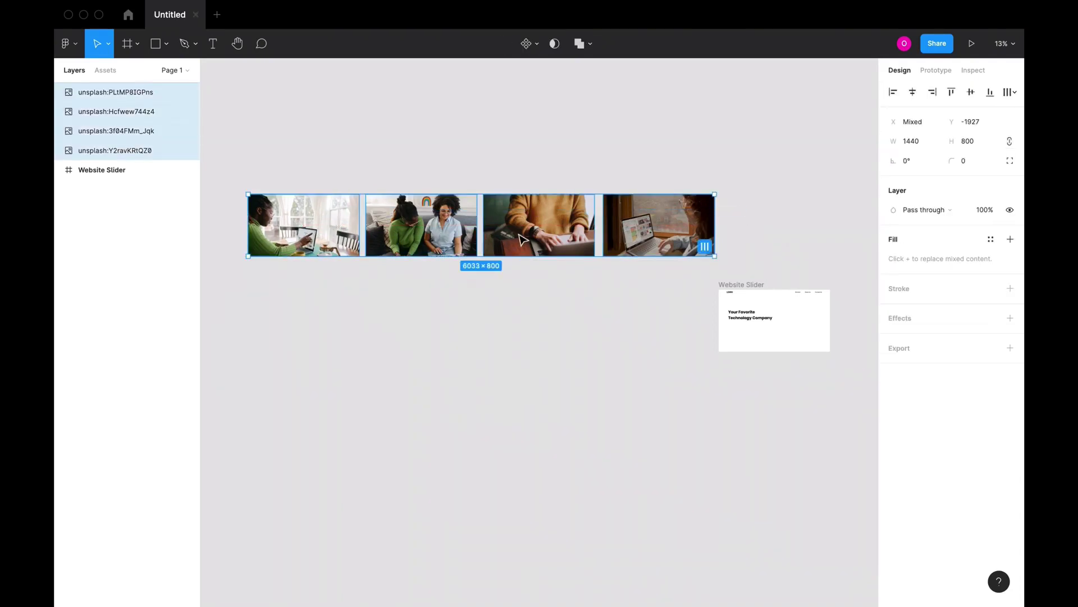
left_click_drag(528, 238, 519, 332)
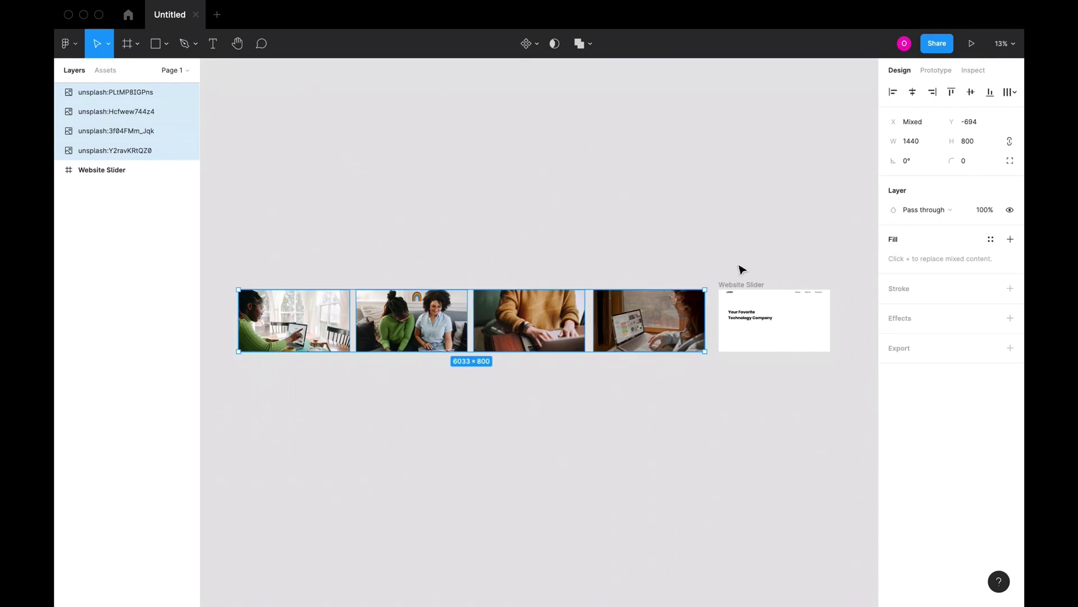
left_click(695, 341)
left_click(915, 176)
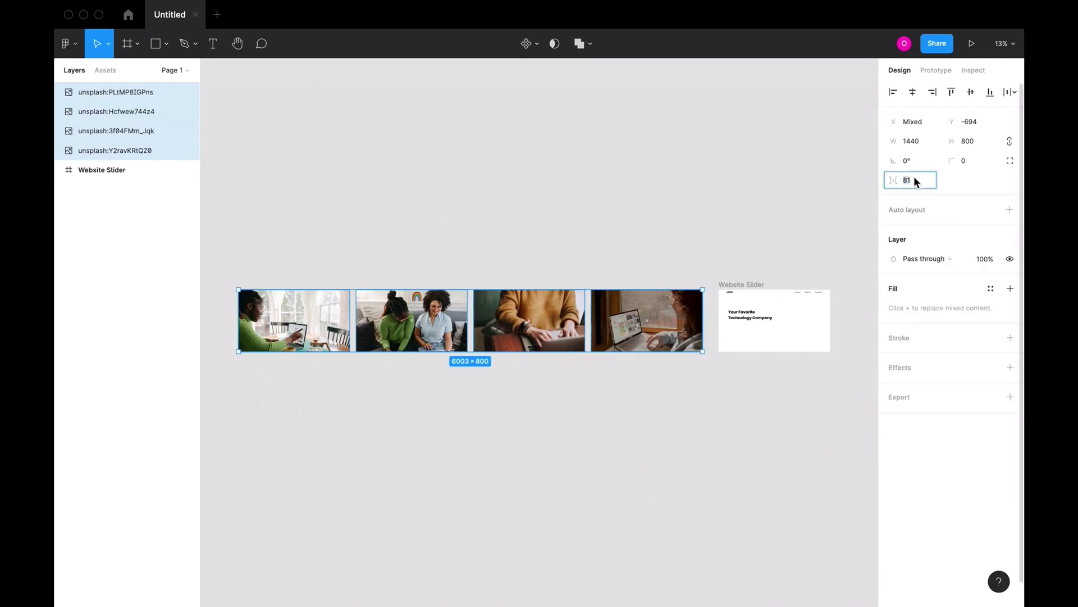
type("0")
key("Return")
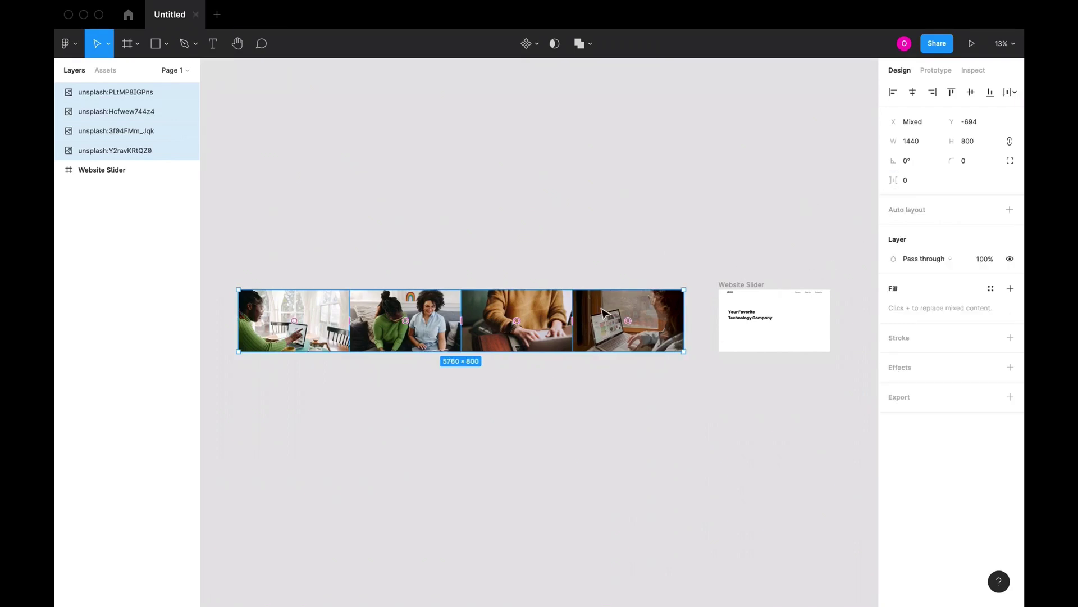
left_click_drag(595, 319, 603, 318)
key("ctrl+g")
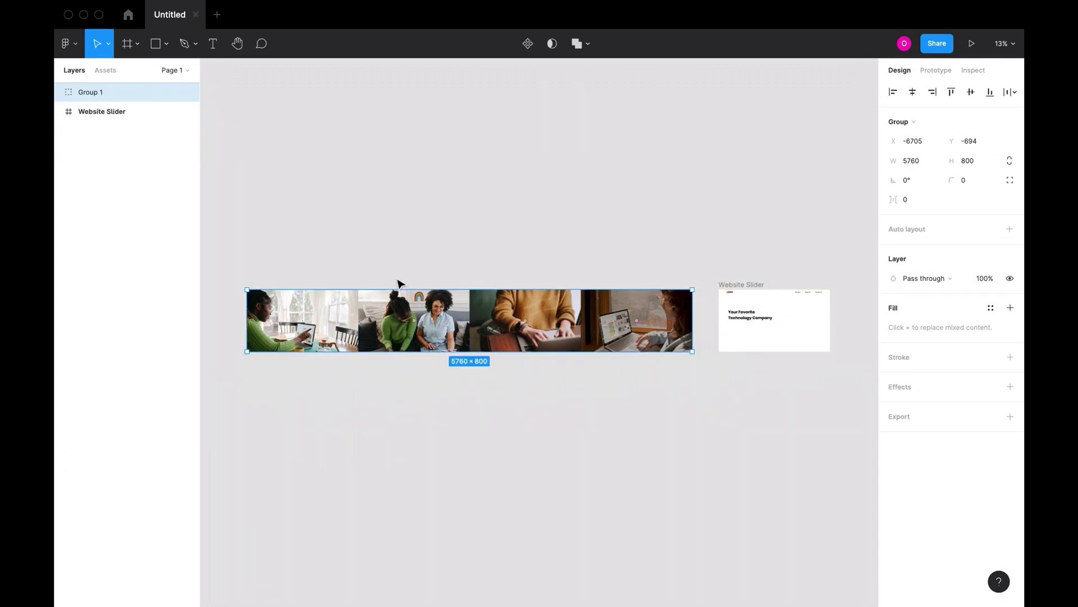
Step: Frame the photo group, narrow it to 1440 wide with Clip content, and make it a component
right_click(449, 345)
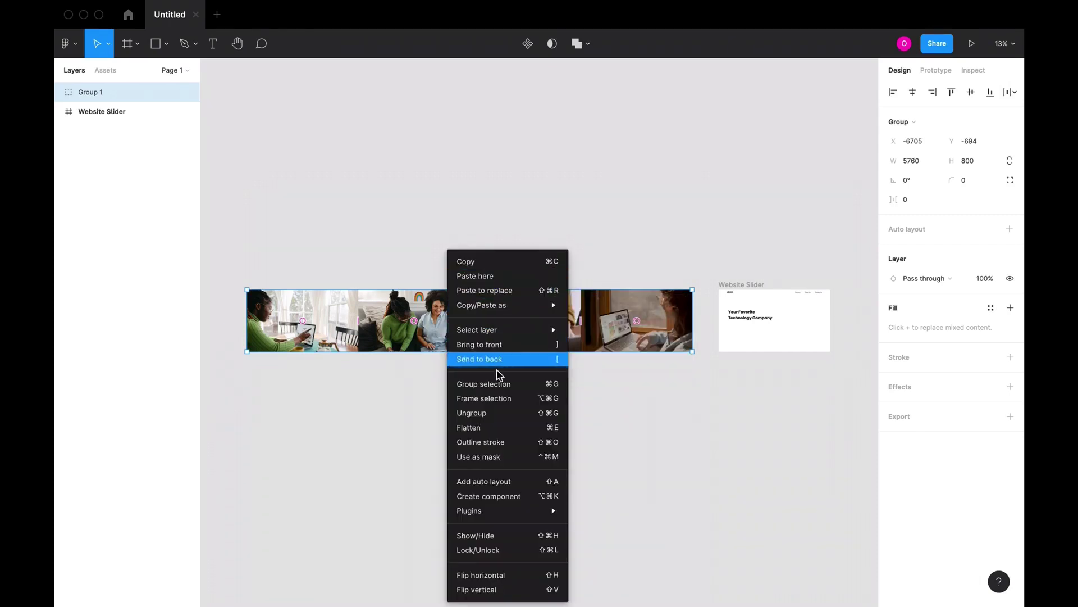
left_click(503, 399)
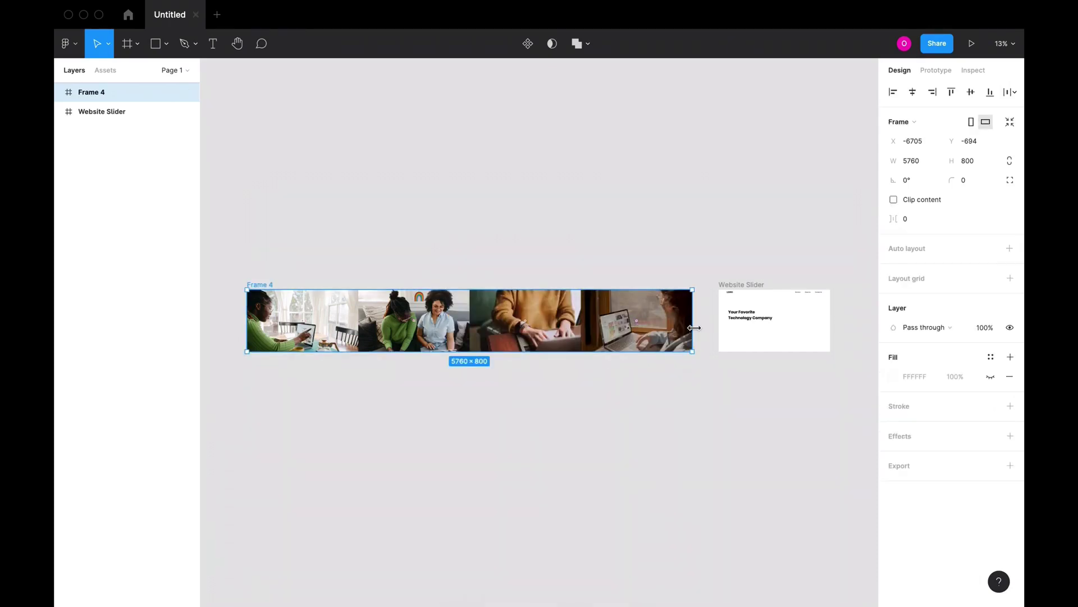
left_click_drag(694, 327, 358, 327)
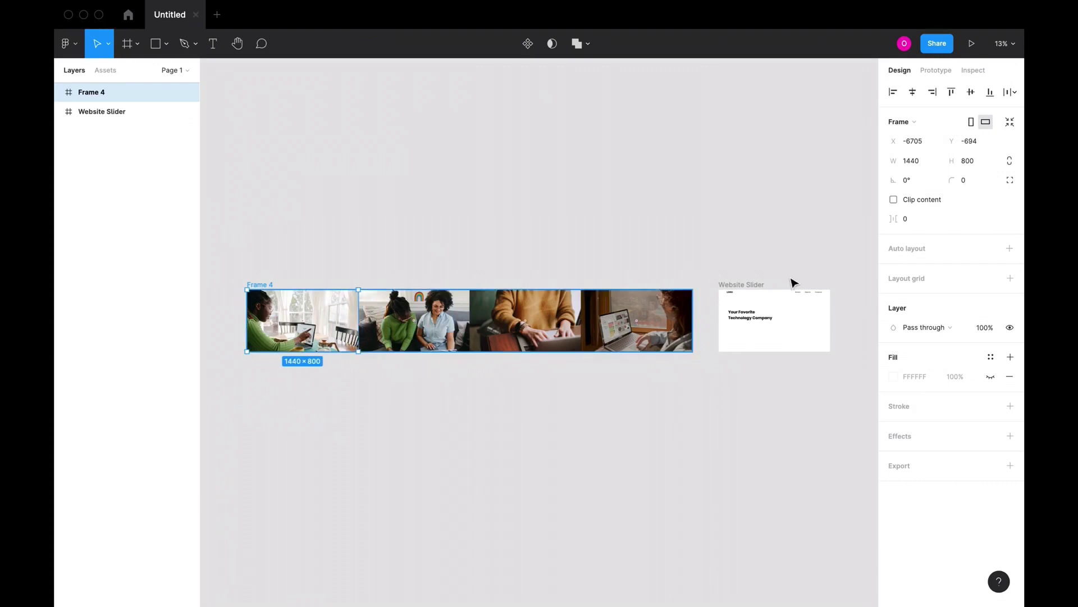
left_click(893, 200)
left_click(344, 267)
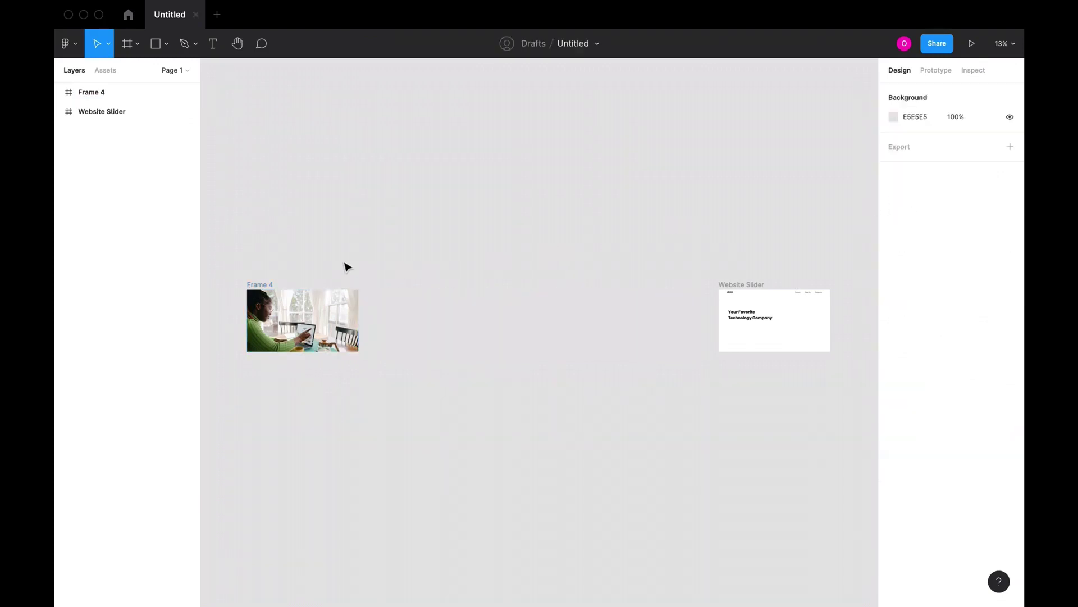
left_click_drag(272, 292, 423, 286)
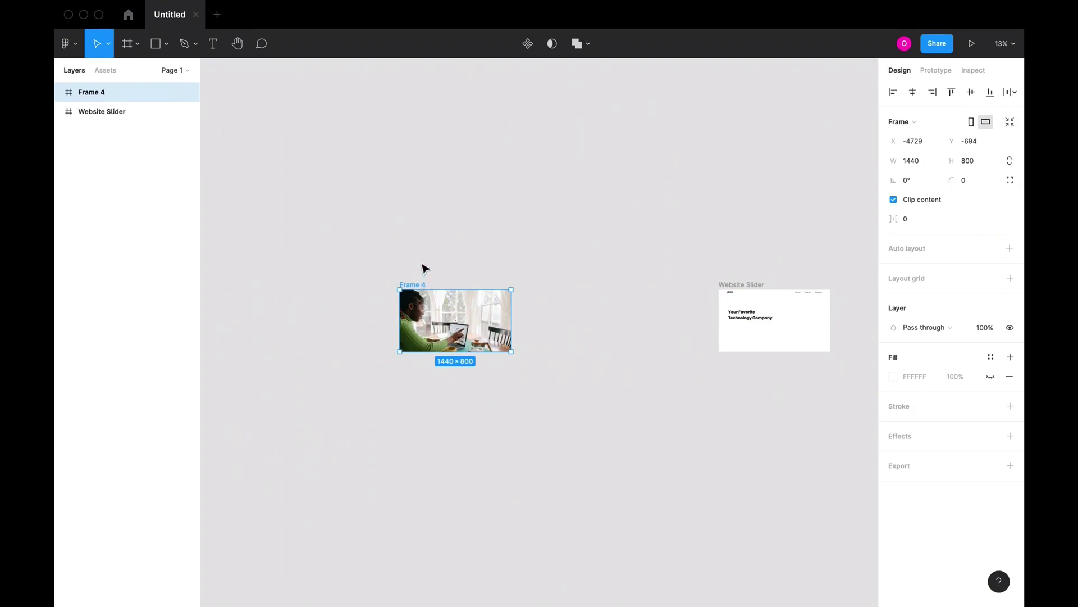
left_click(528, 45)
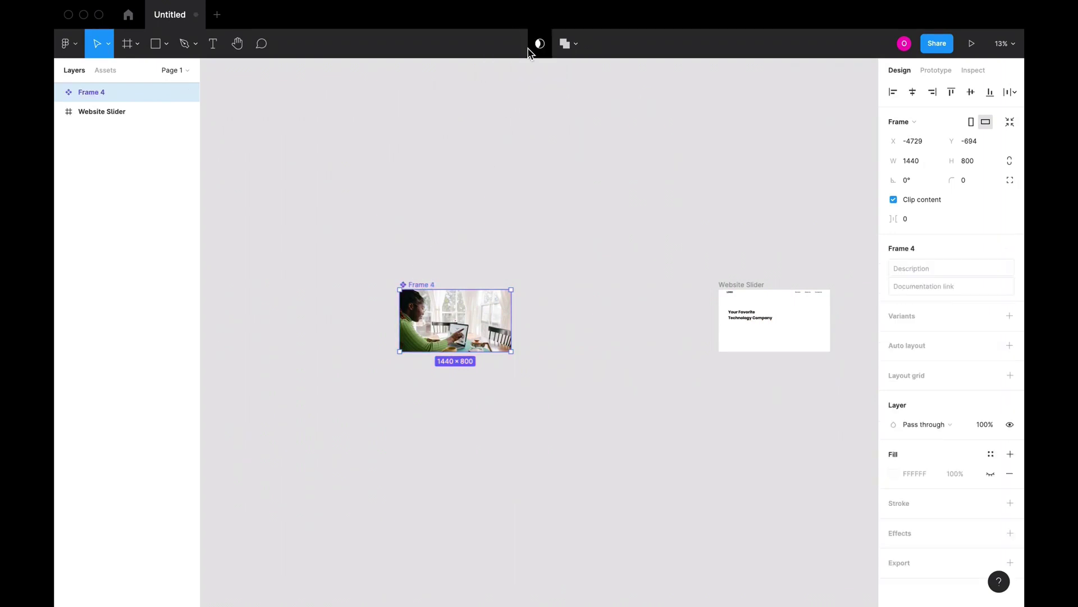
Step: Add Variant2 to the slider component and select its photo group
left_click(1010, 315)
left_click(1009, 319)
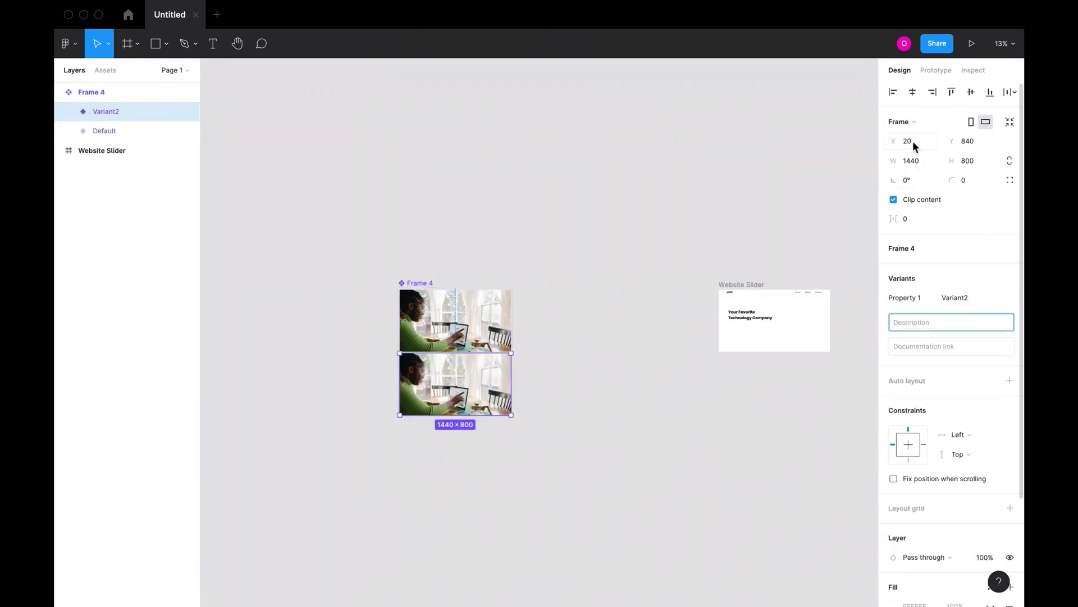
left_click(974, 144)
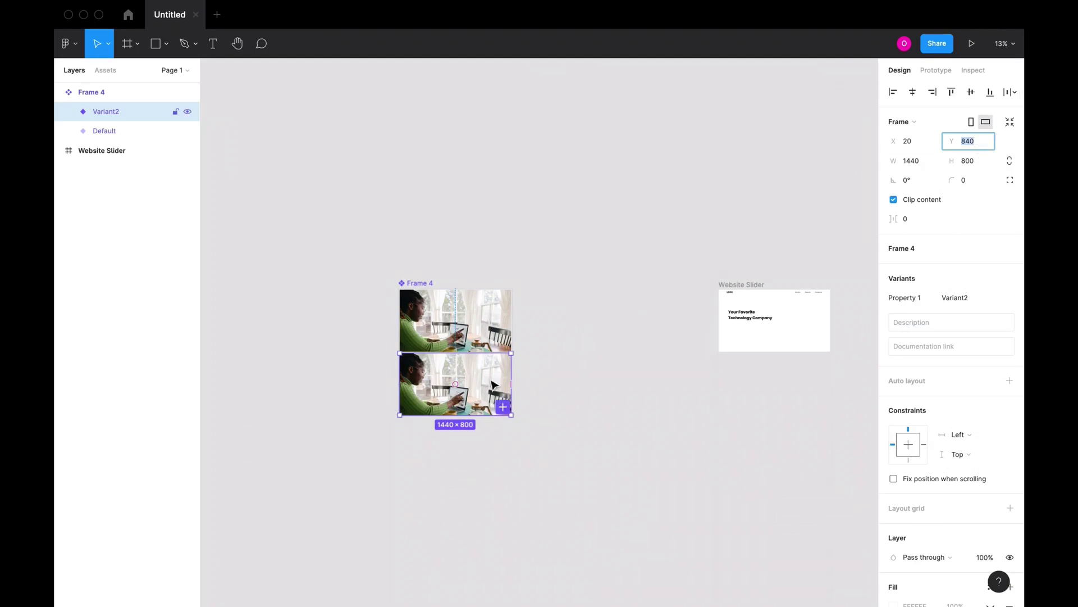
left_click(107, 131)
left_click(119, 112)
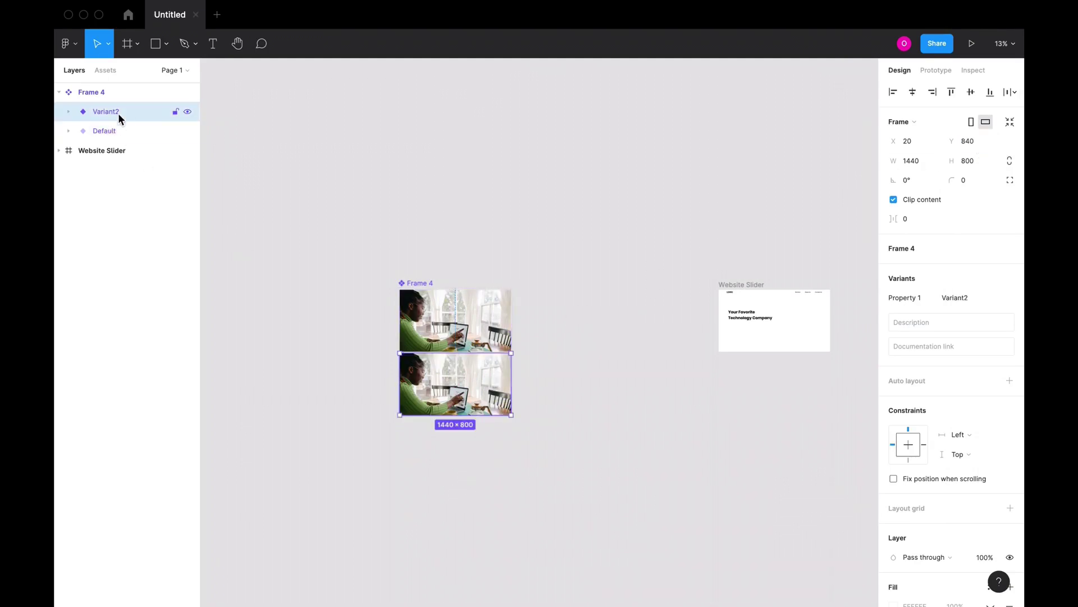
left_click(72, 111)
left_click(115, 131)
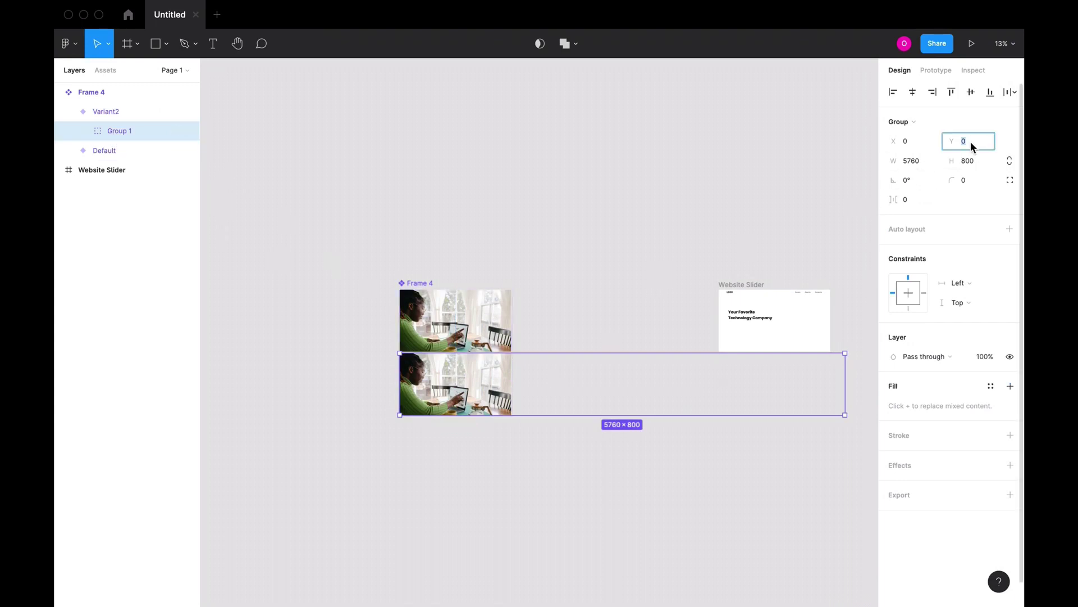
Step: Shift Variant2's photo strip to X -1440 to show the second photo
left_click(913, 144)
type("144")
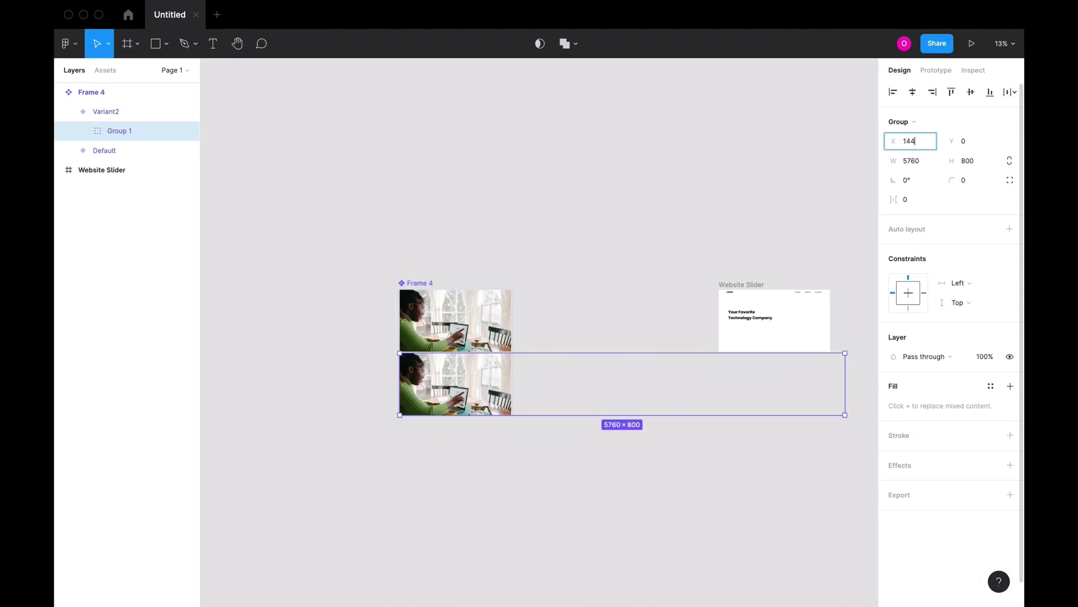
type("0")
key("Return")
key("super+z")
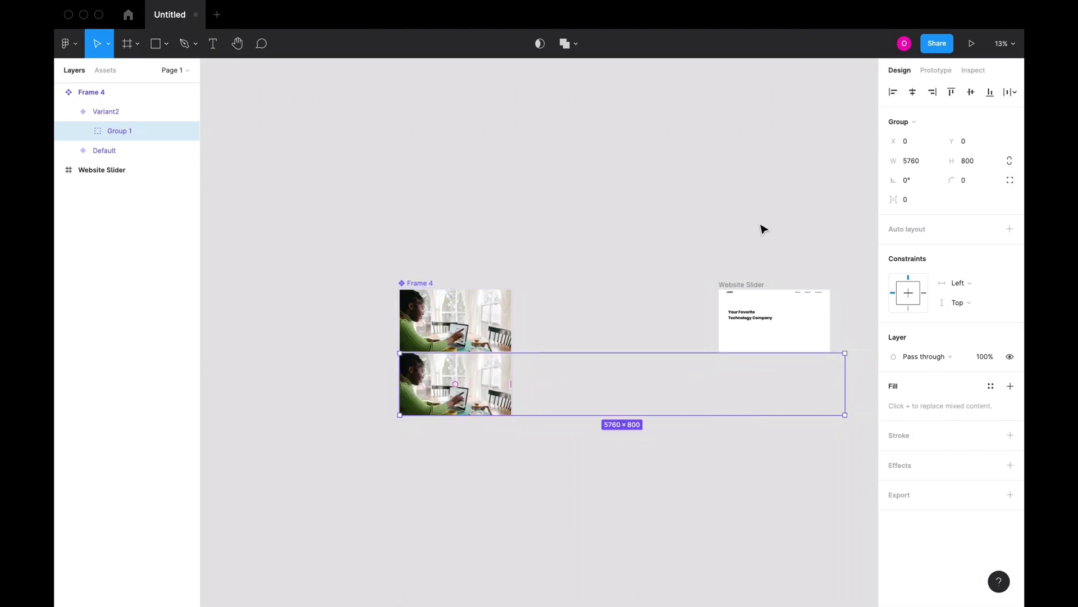
left_click(914, 143)
type("-1440")
key("Return")
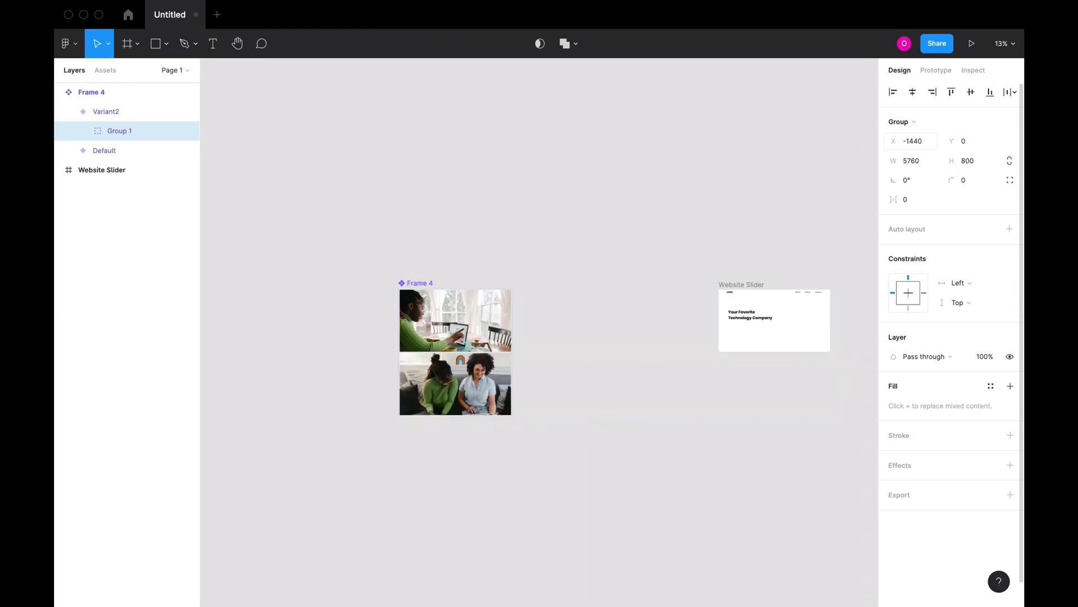
Step: Add Variant3 and set its photo strip to X -2880
left_click(422, 289)
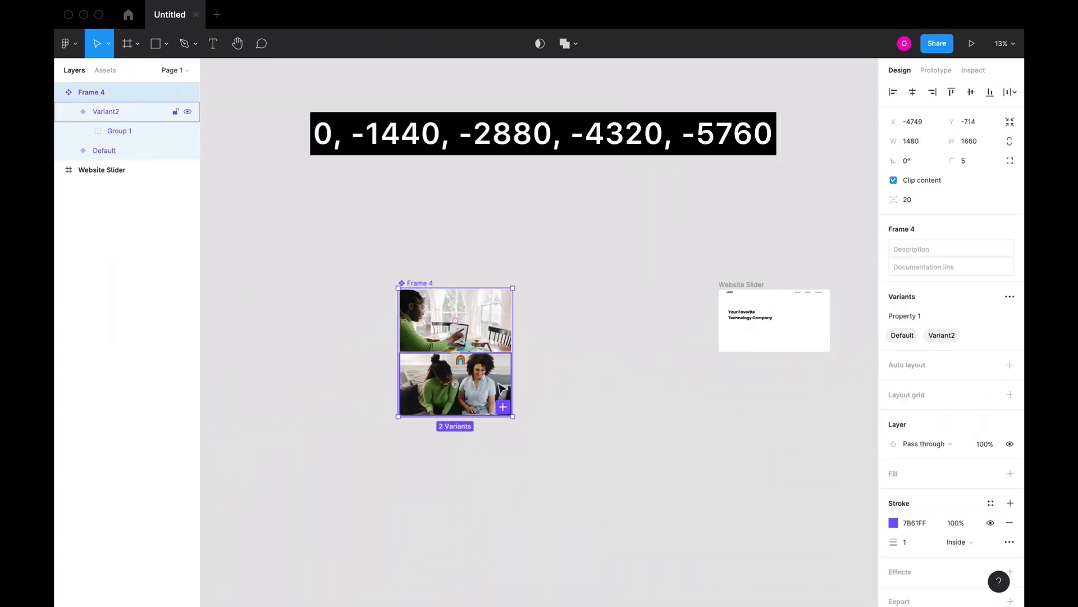
left_click(503, 406)
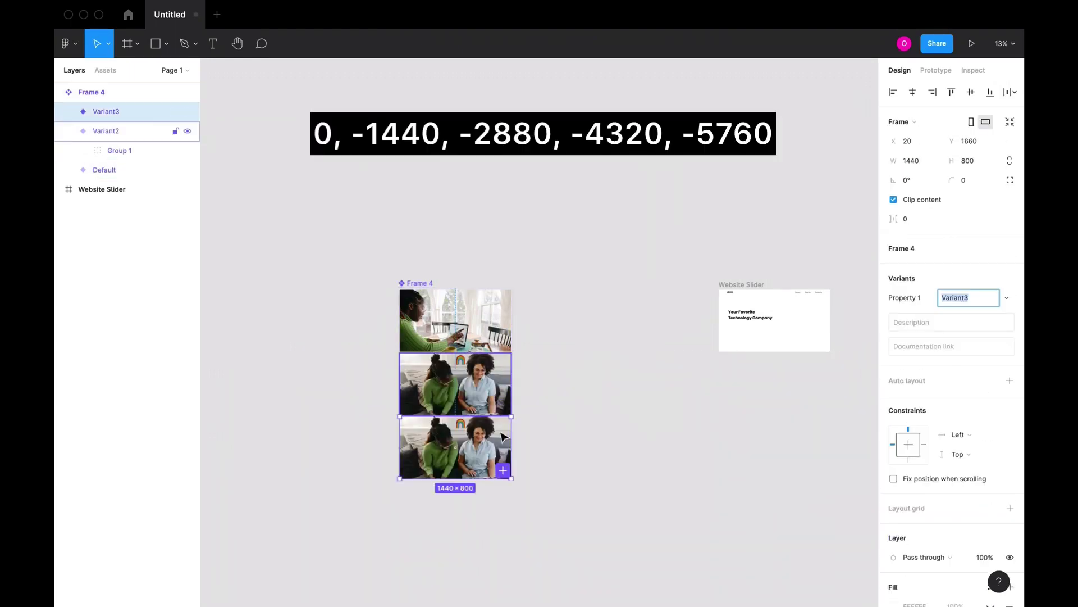
left_click(66, 135)
left_click(67, 131)
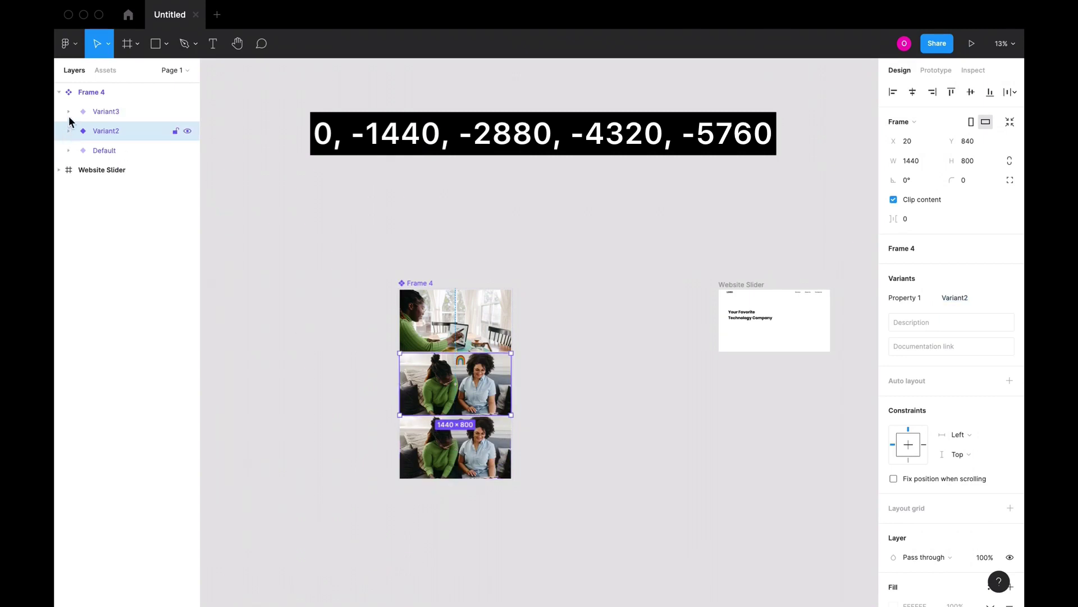
left_click(68, 112)
left_click(116, 131)
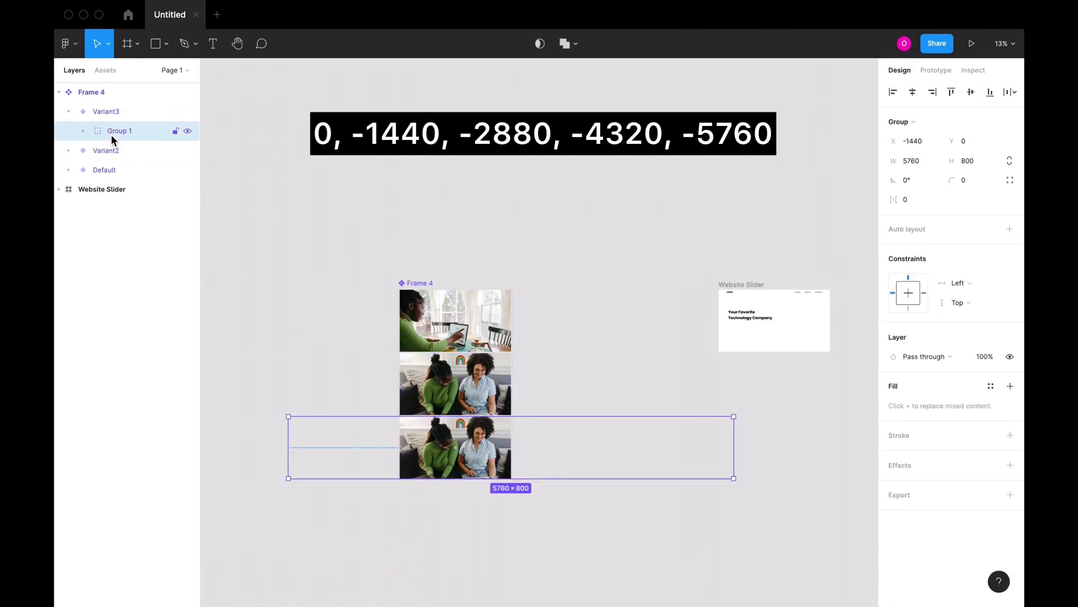
left_click(921, 142)
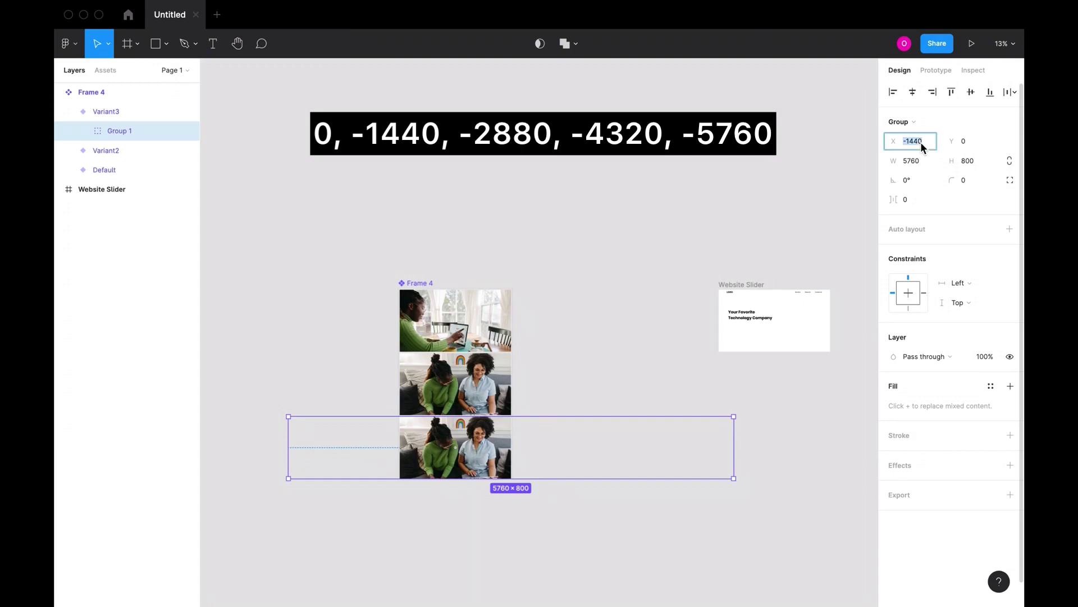
type("-2880")
key("Return")
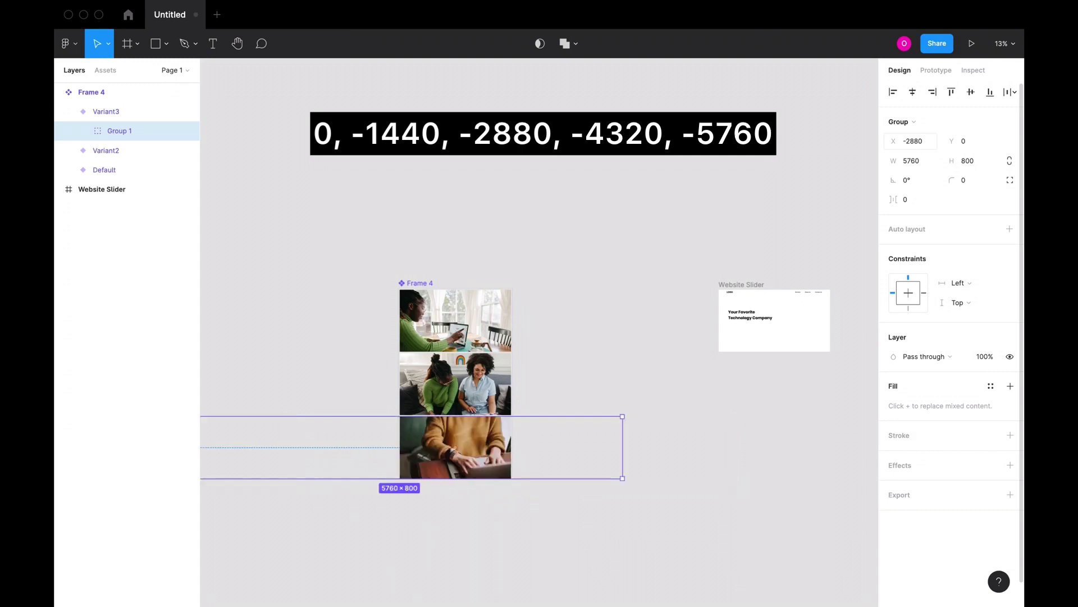
scroll(617, 366, "down", 3)
scroll(618, 366, "left", 3)
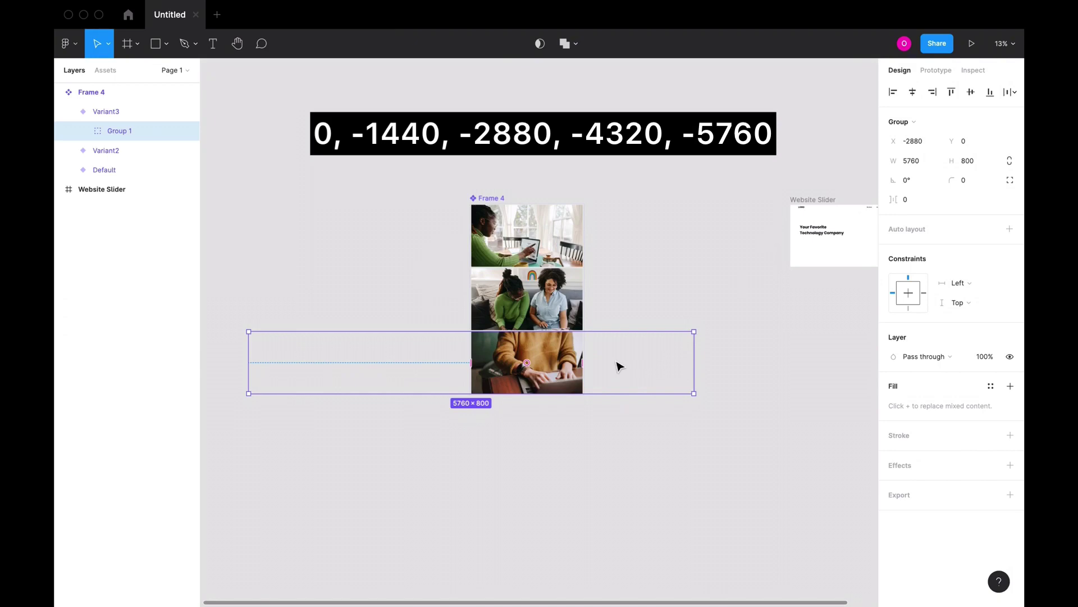
Step: Add a fourth variant, Variant4, and select its photo strip group
key("Escape")
key("Escape")
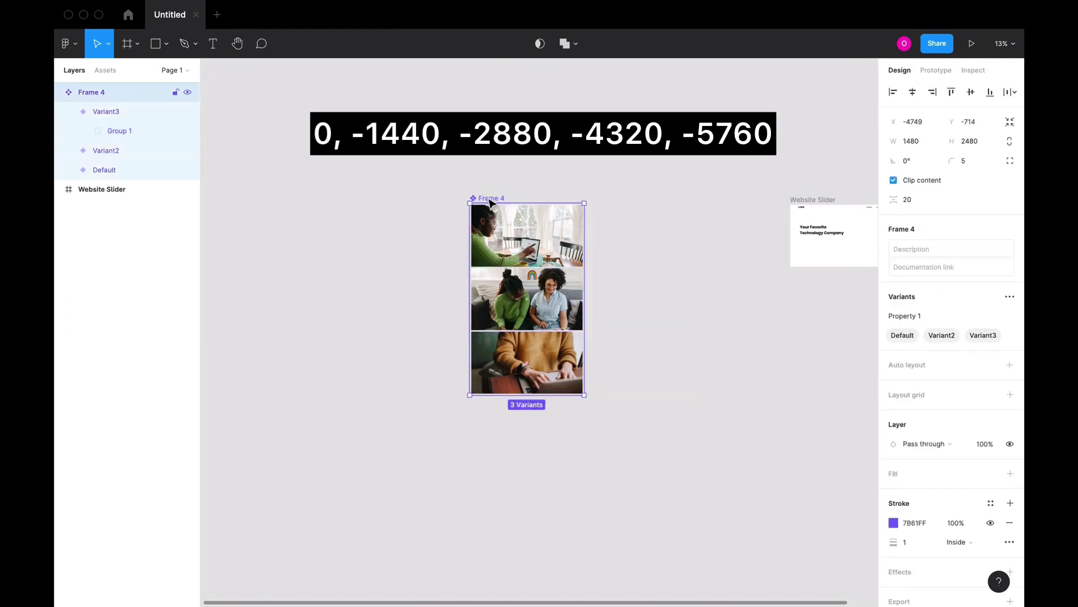
left_click(69, 111)
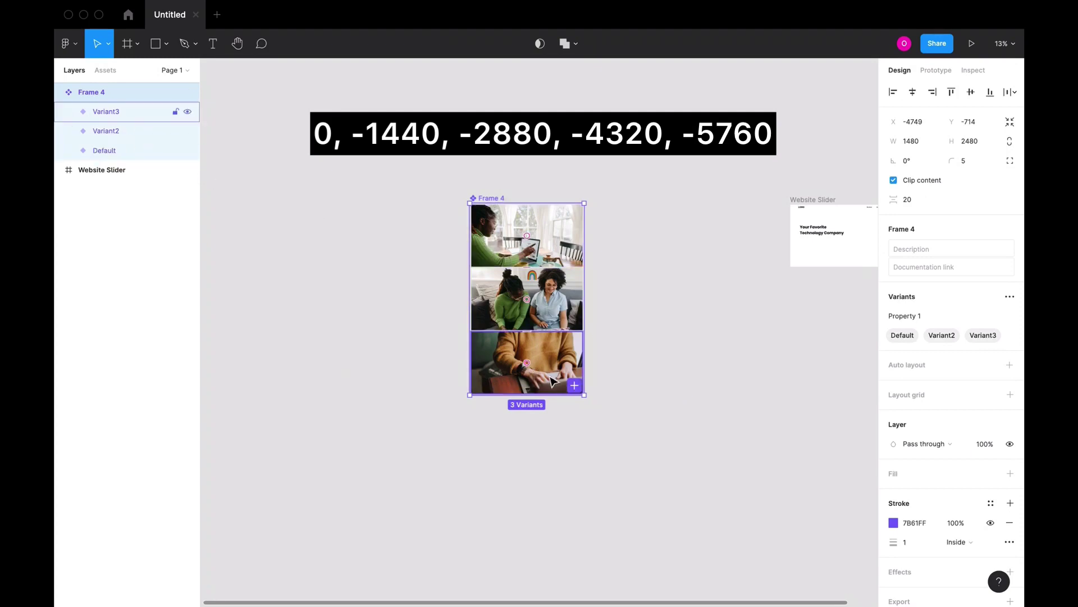
left_click(574, 386)
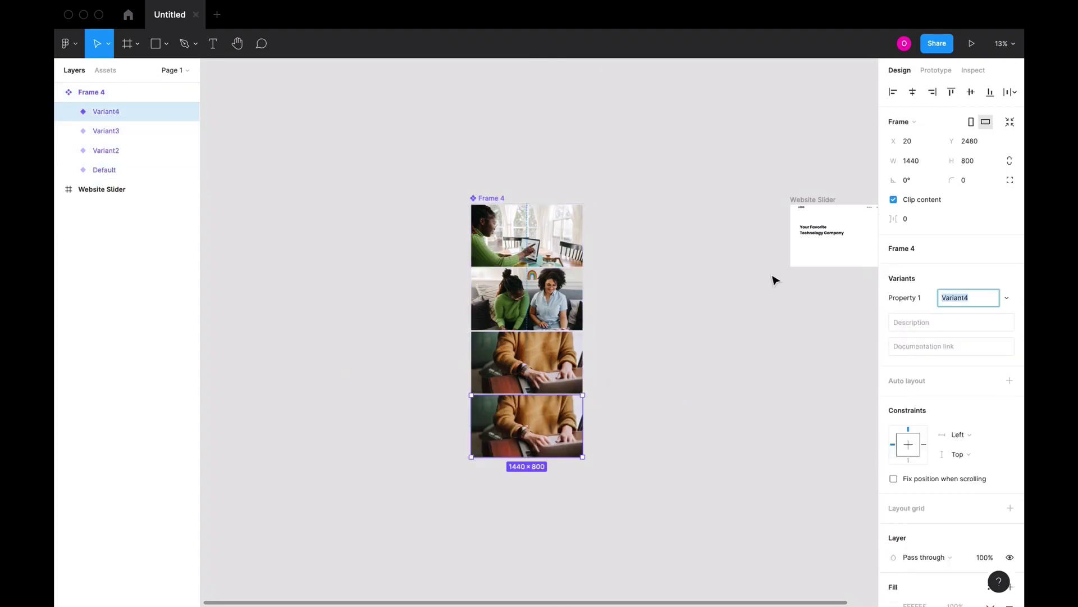
left_click(68, 111)
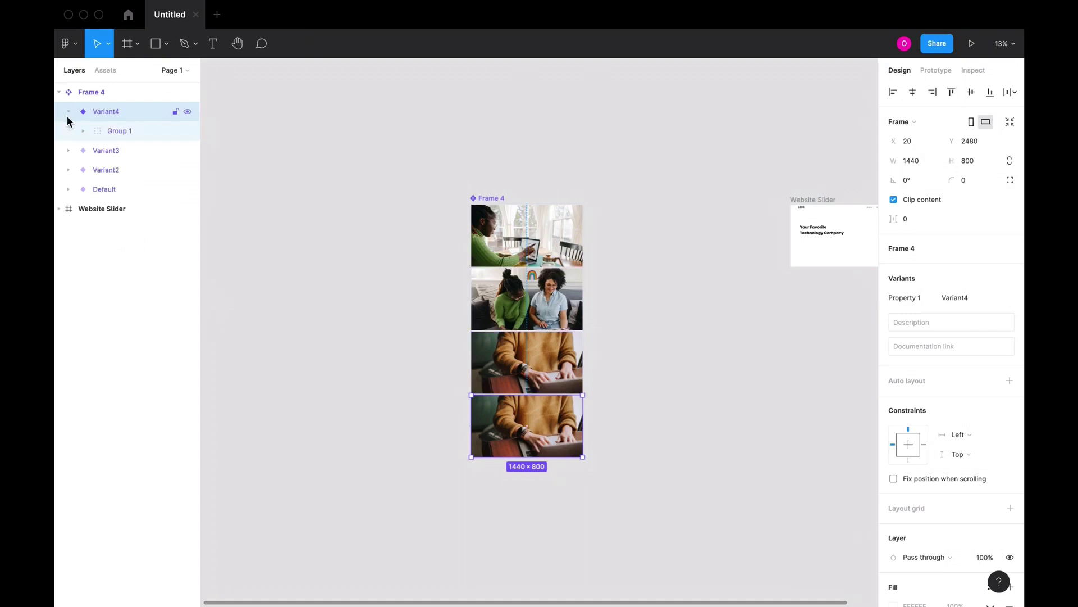
left_click(114, 133)
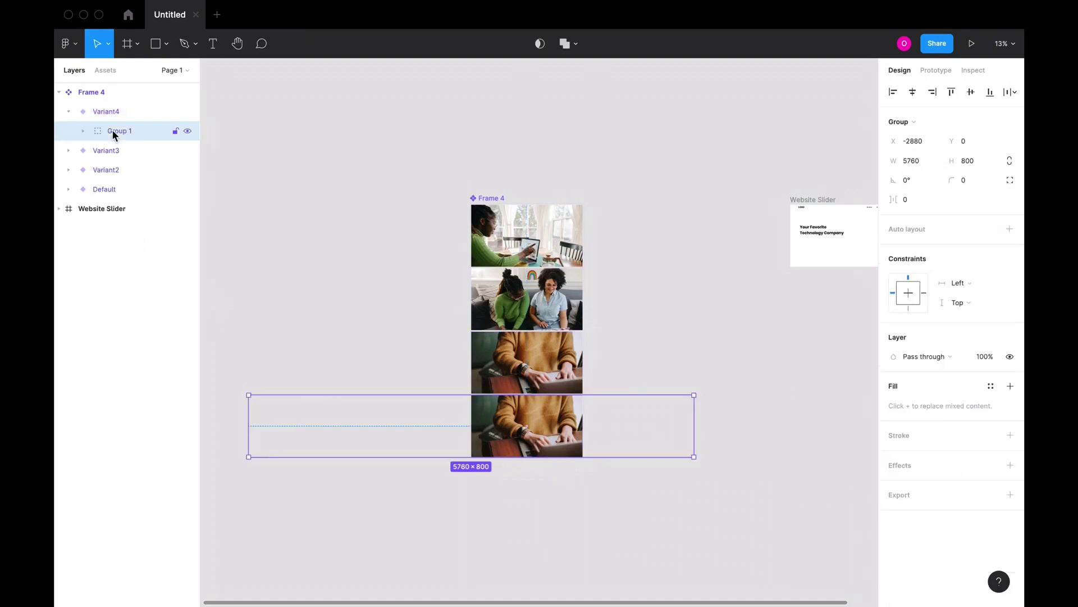
Step: Set Variant4's strip to X -4320 and move the component set beside Website Slider
left_click(927, 142)
type("-4320")
key("Return")
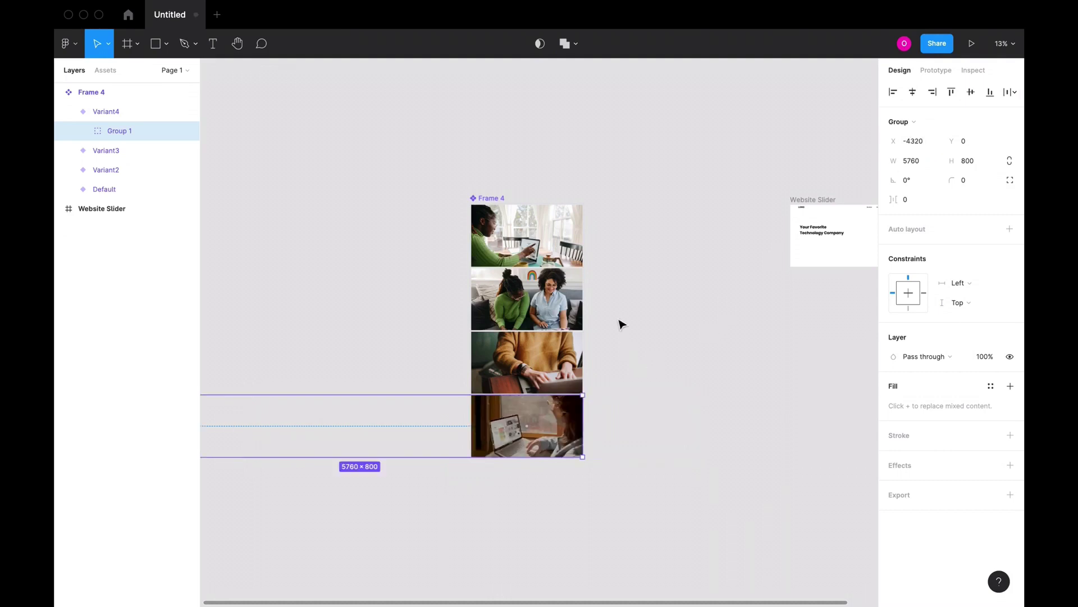
left_click_drag(644, 261, 546, 258)
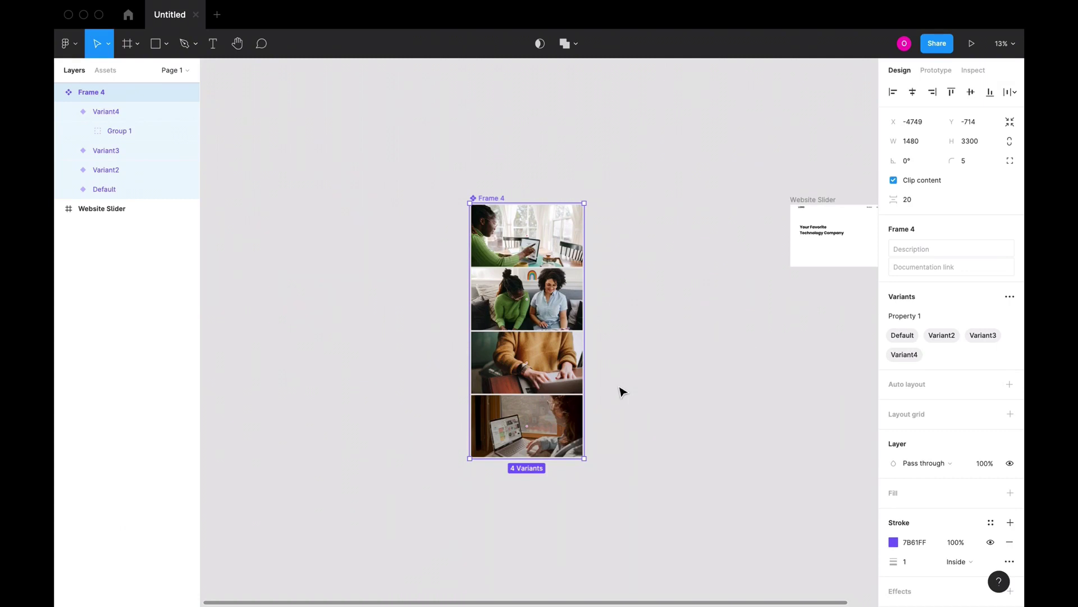
left_click_drag(496, 200, 661, 204)
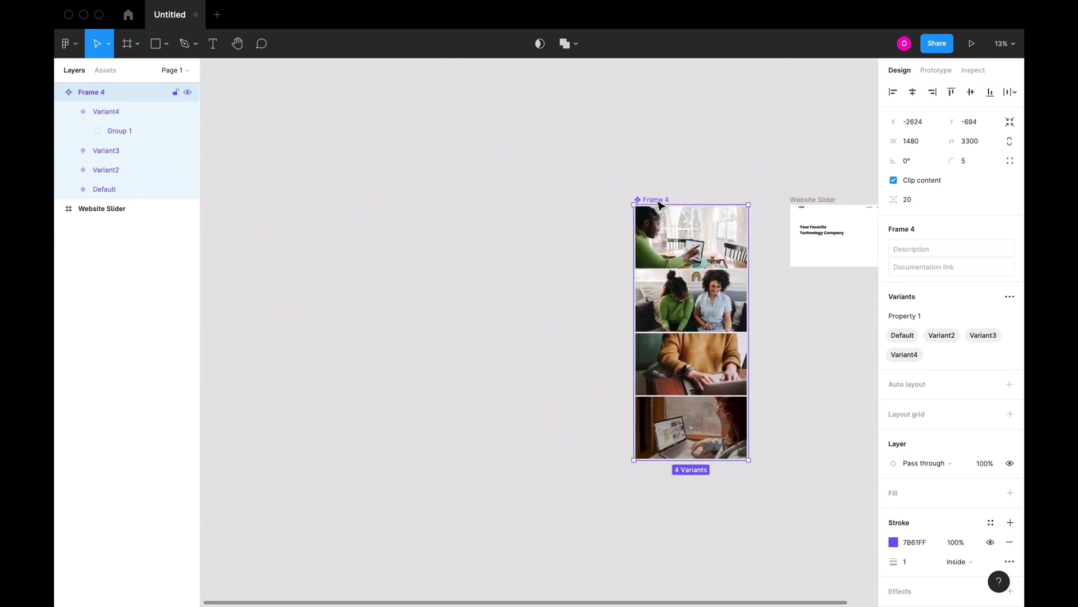
Step: Rename the Frame 4 component set to 'Slider'
scroll(657, 205, "right", 5)
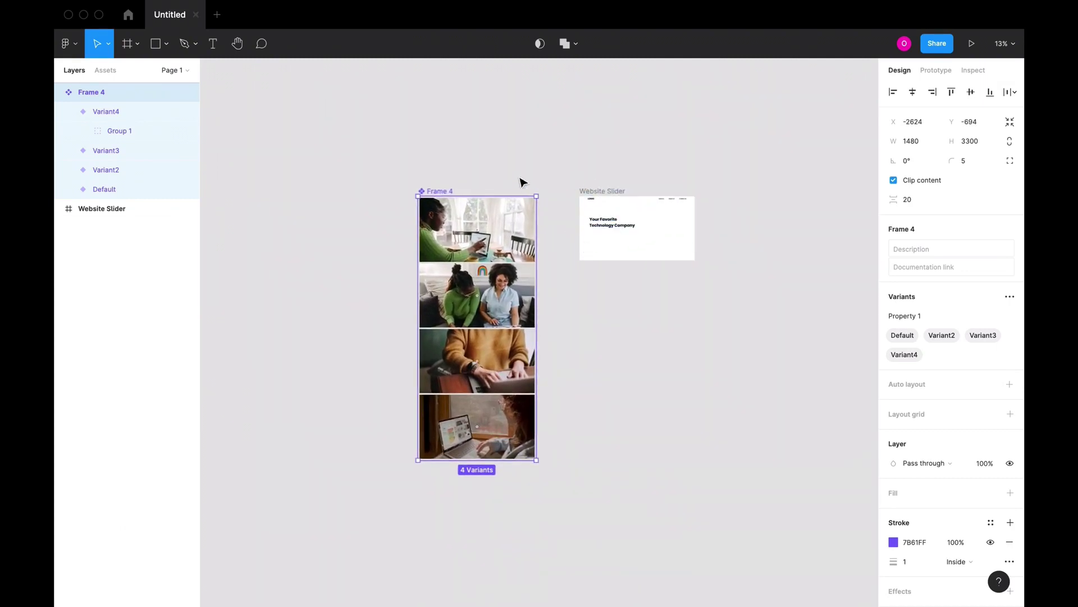
double_click(443, 191)
type("Slider")
key("Return")
Step: Select the Default slide variant and zoom in on it
left_click(549, 168)
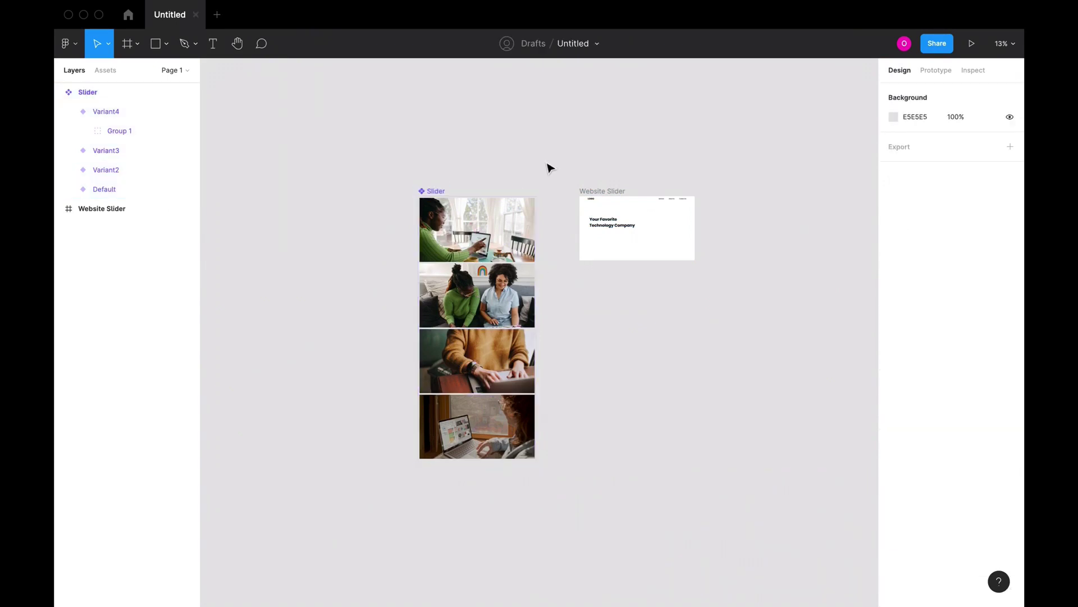
left_click(582, 194)
left_click(59, 92)
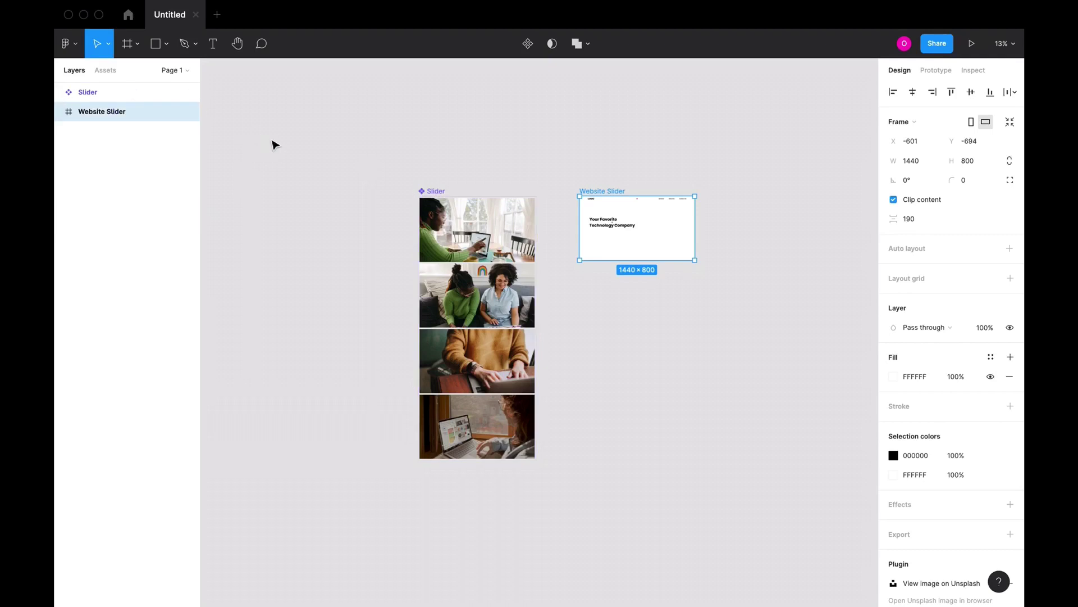
left_click(275, 146)
left_click(504, 240)
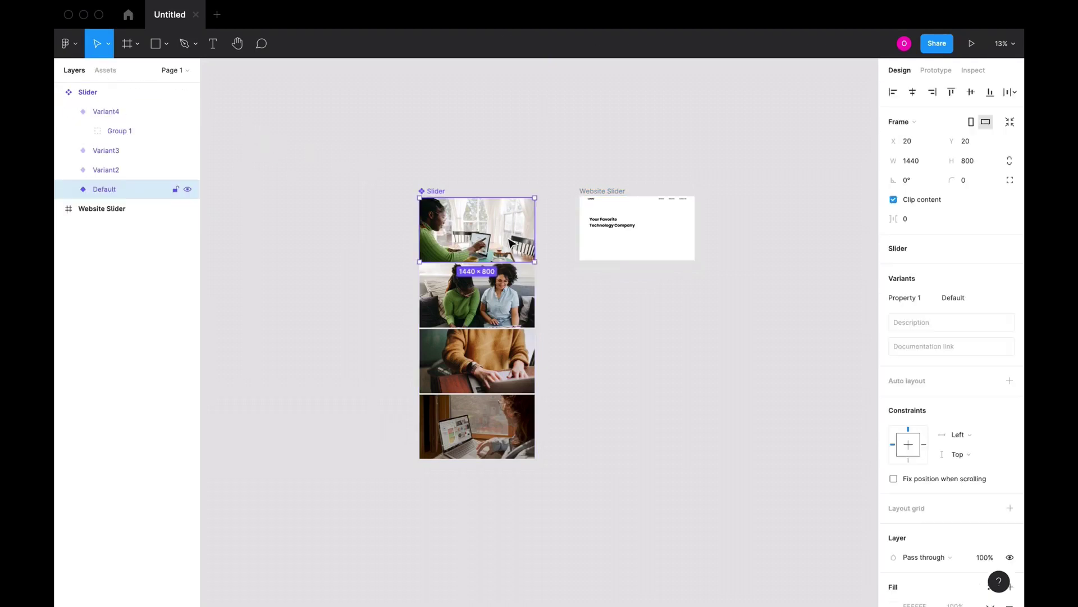
scroll(473, 213, "up", 5, "ctrl")
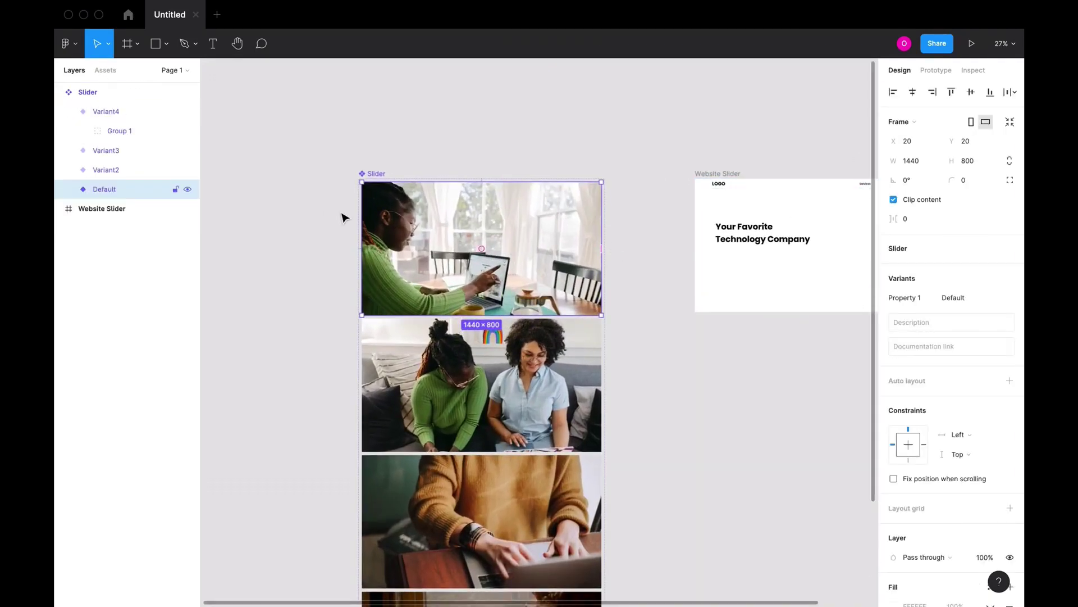
scroll(657, 205, "up", 3, "ctrl")
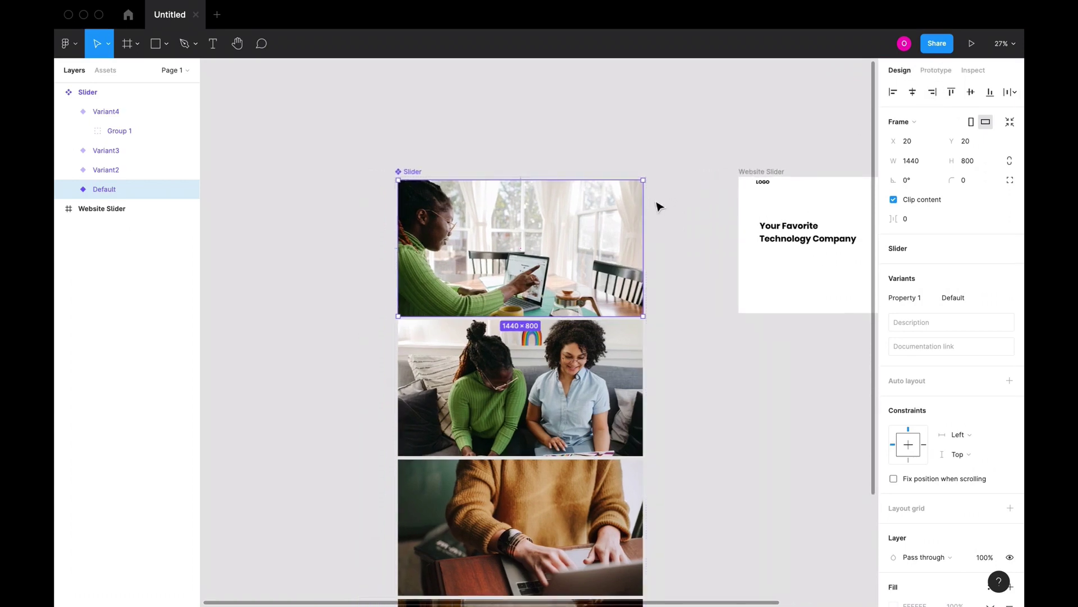
Step: Link Default to Variant2: After delay 300ms, Smart animate with 200ms duration
left_click(936, 69)
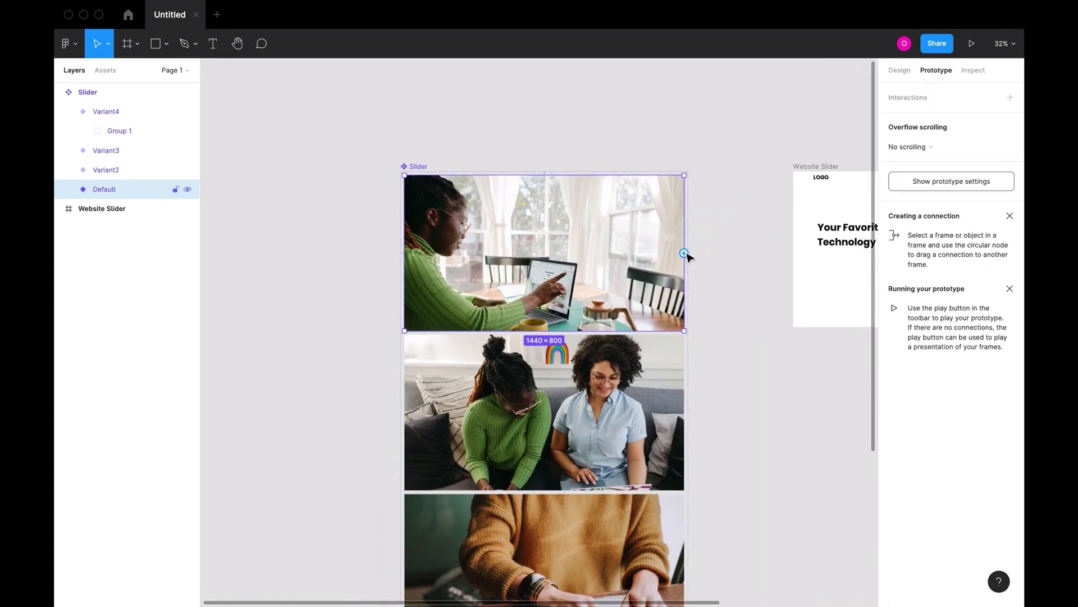
left_click_drag(684, 253, 548, 354)
left_click(773, 148)
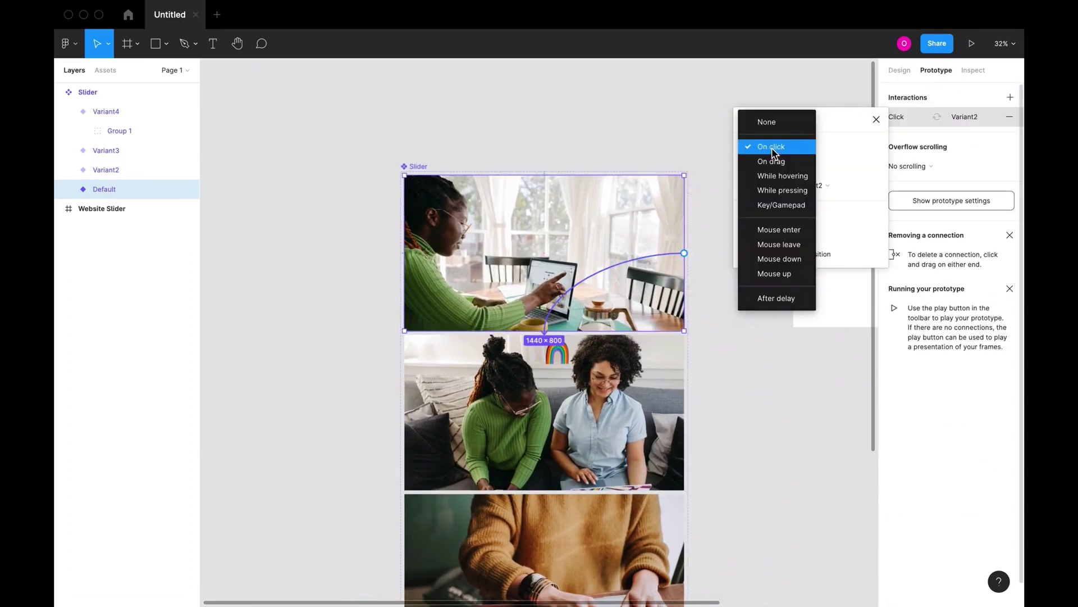
left_click(784, 300)
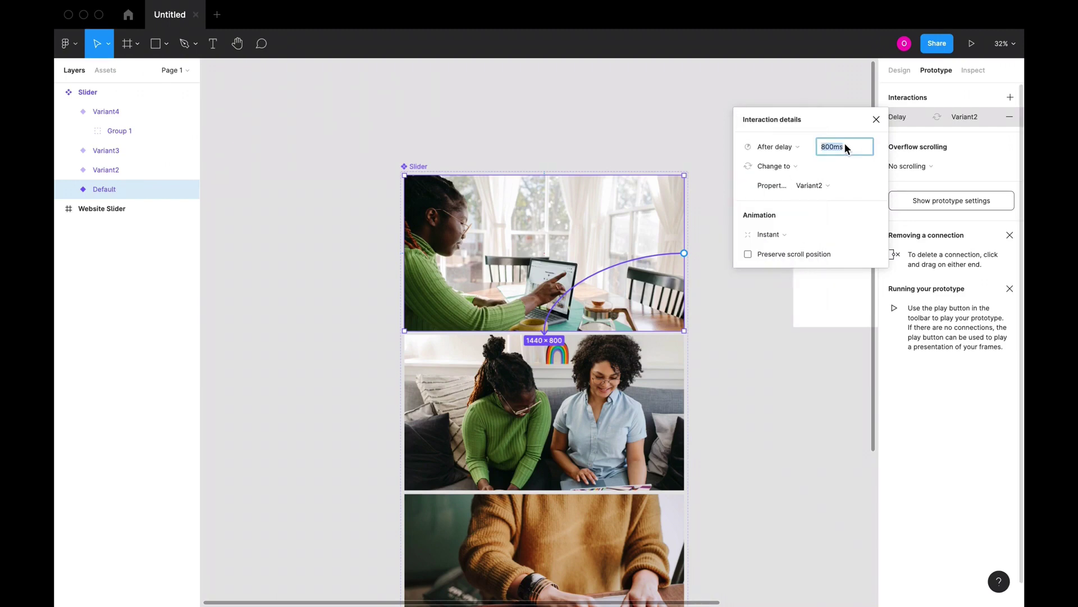
type("300")
left_click(775, 236)
left_click(780, 263)
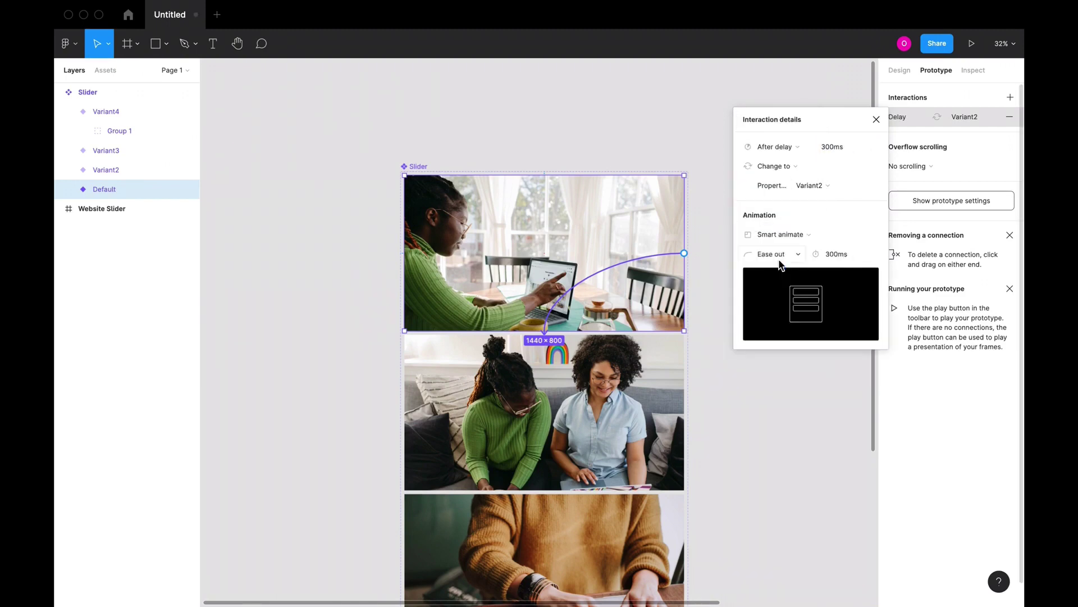
left_click(843, 254)
type("200")
key("Return")
Step: Link Variant2 to Variant3, advancing after a 300ms delay
left_click(663, 404)
scroll(694, 315, "down", 4)
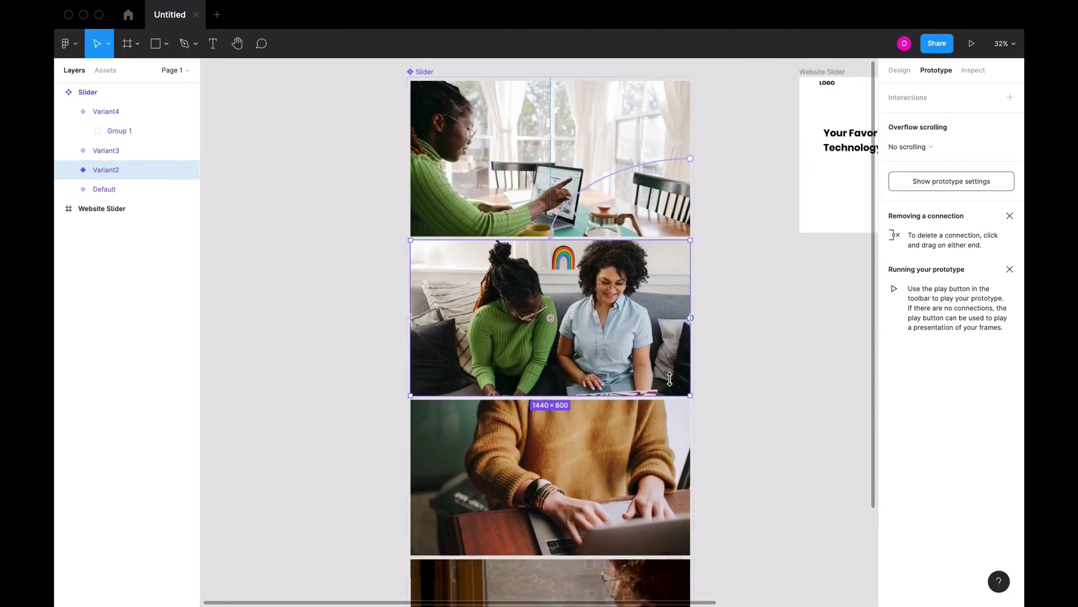
left_click_drag(690, 305, 578, 427)
left_click(771, 145)
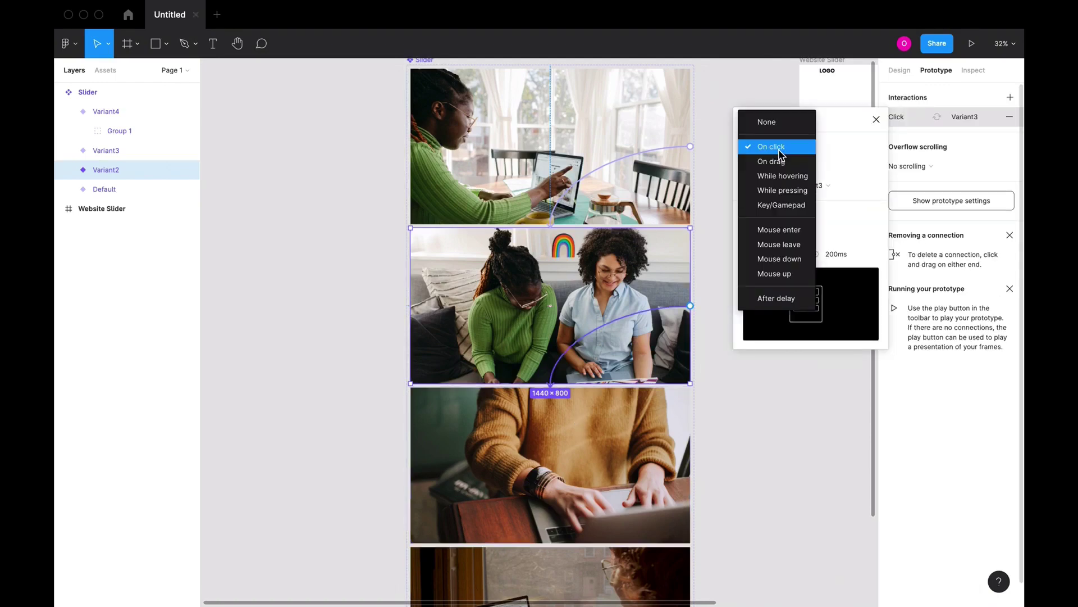
left_click(782, 298)
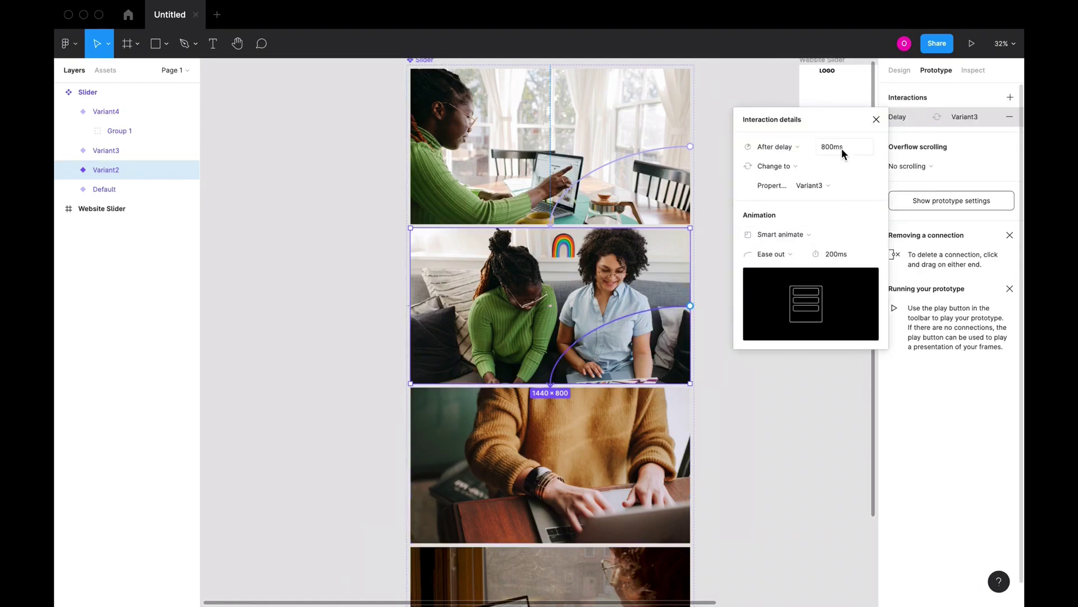
left_click(619, 163)
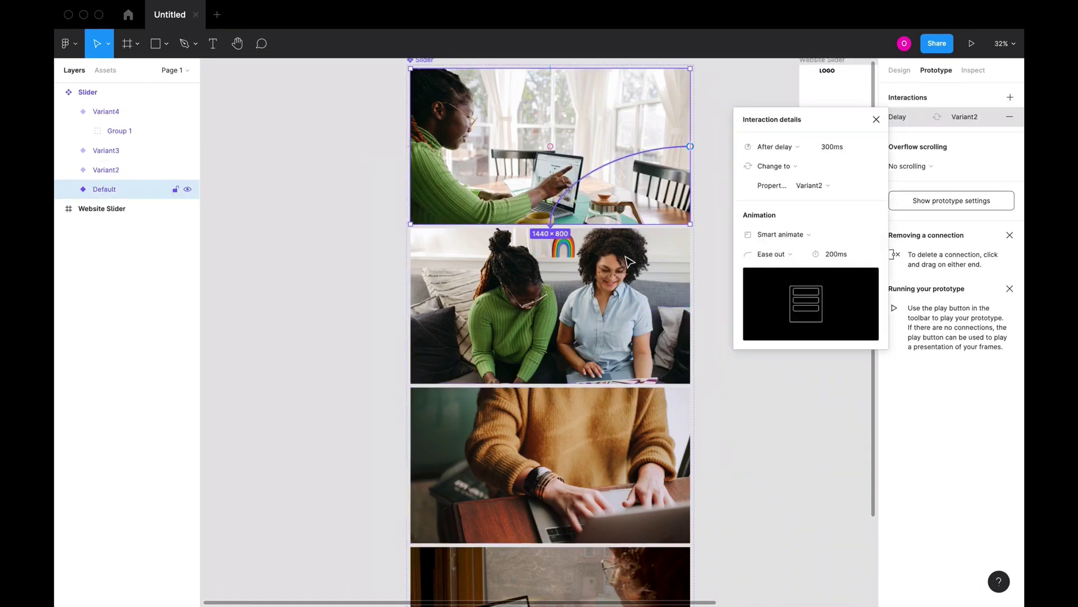
left_click(616, 360)
left_click(615, 328)
left_click(848, 146)
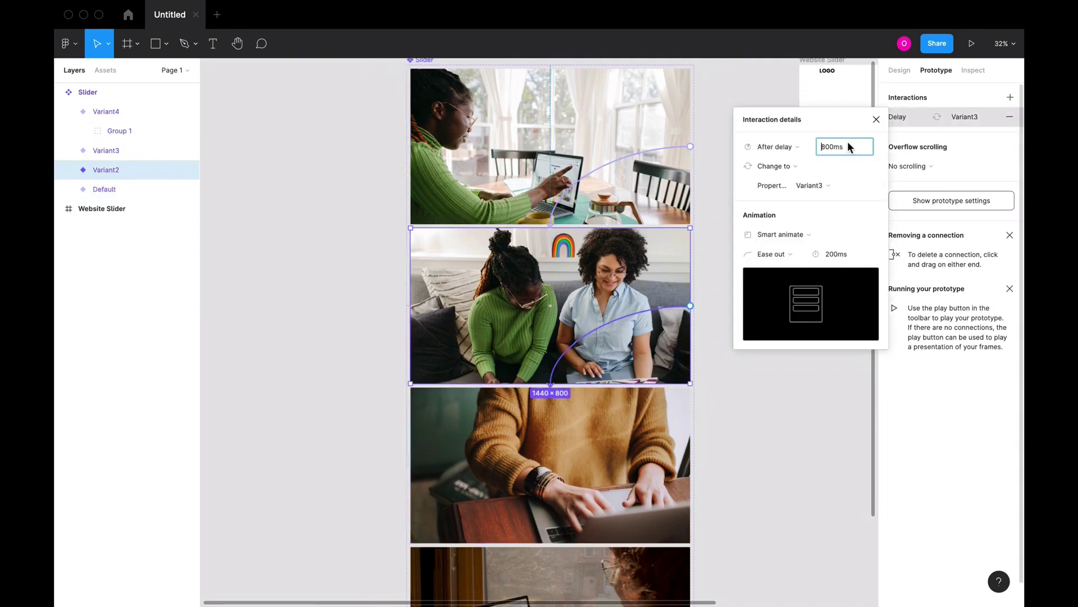
type("300")
key("Return")
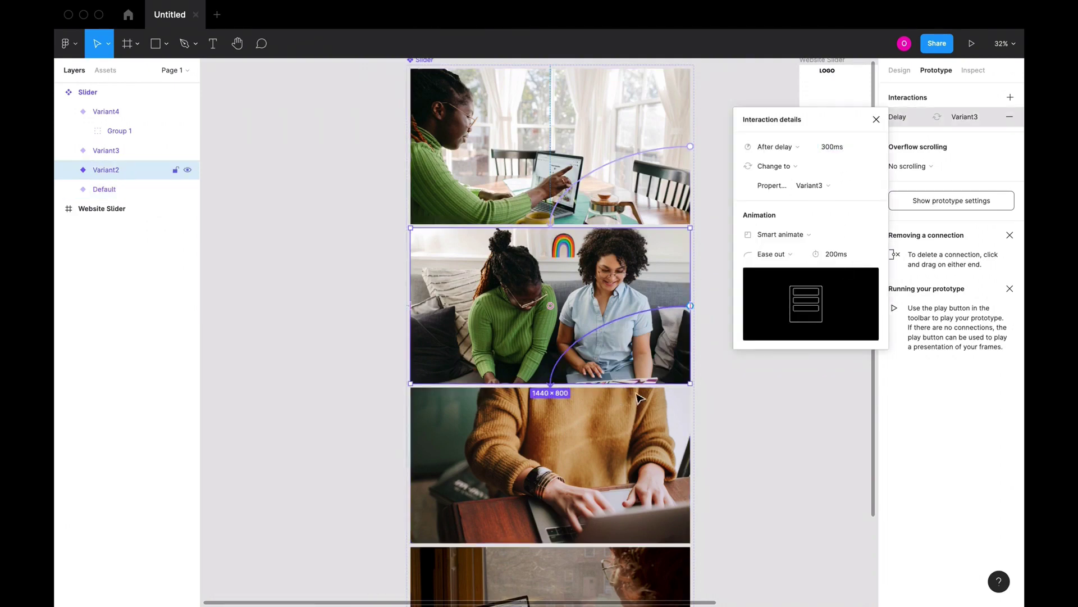
left_click(630, 408)
scroll(630, 409, "down", 3)
Step: Link Variant3 to Variant4 with an After delay trigger of 300ms
left_click_drag(694, 376, 590, 464)
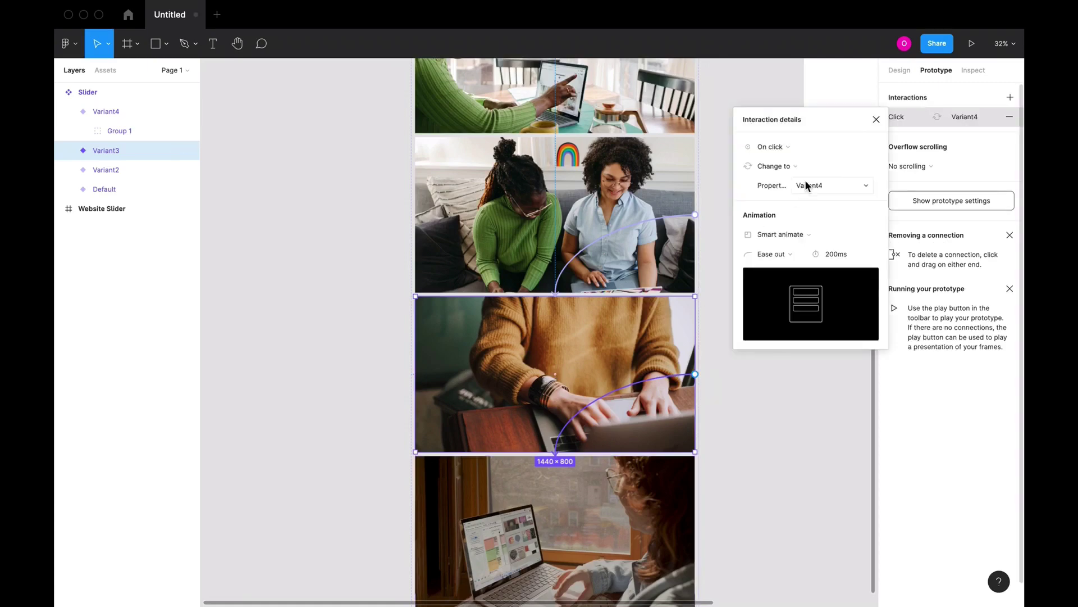
left_click(787, 147)
left_click(776, 298)
left_click(851, 150)
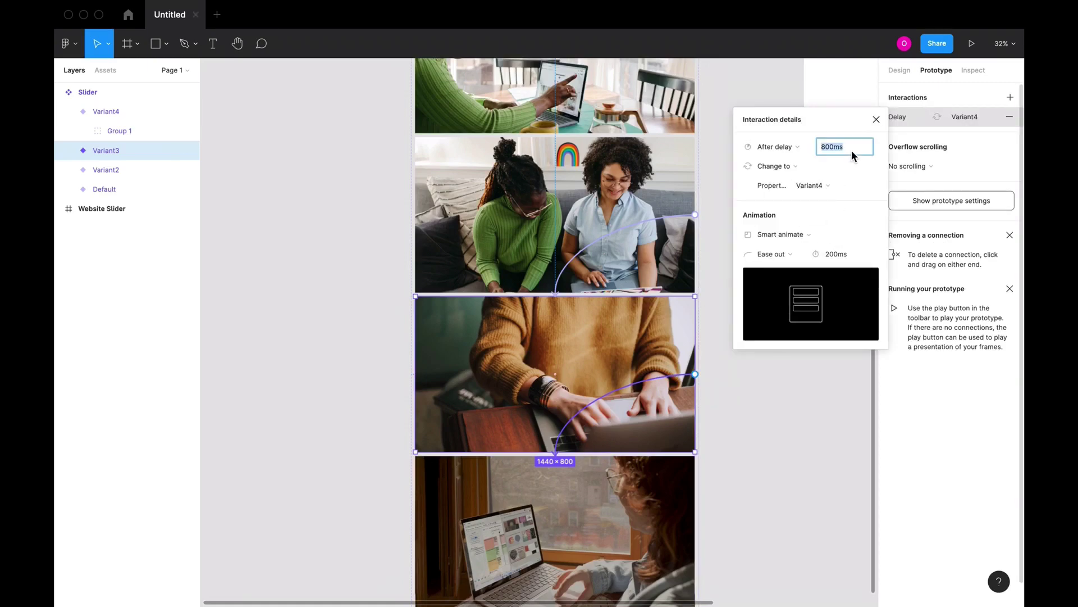
type("300")
key("Return")
Step: Connect Variant4's prototype interaction back to the Default variant
scroll(645, 378, "down", 3)
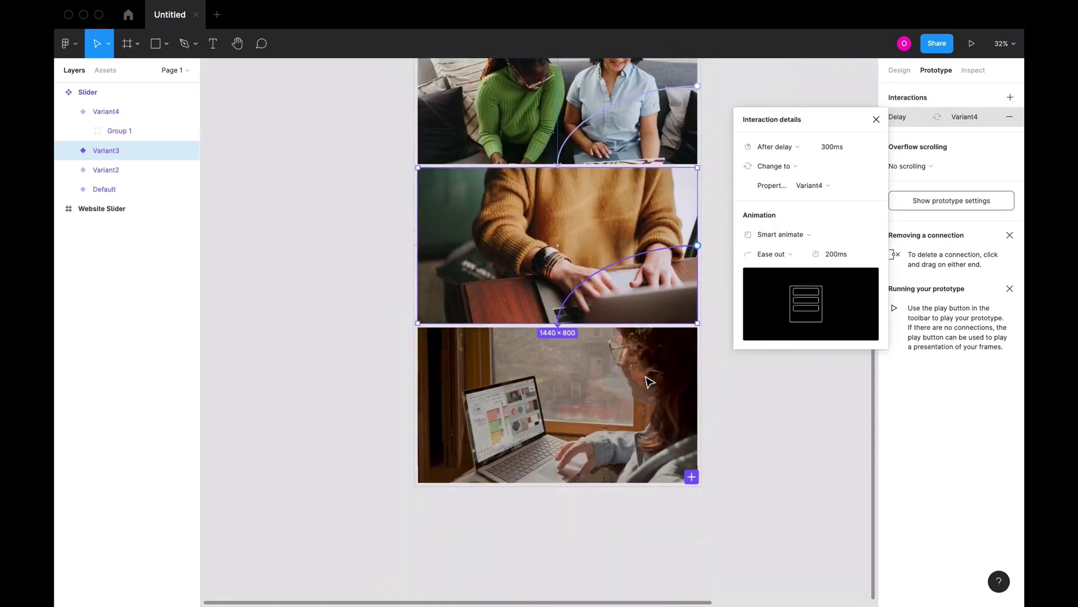
left_click(648, 400)
scroll(648, 400, "up", 4)
scroll(666, 508, "down", 3)
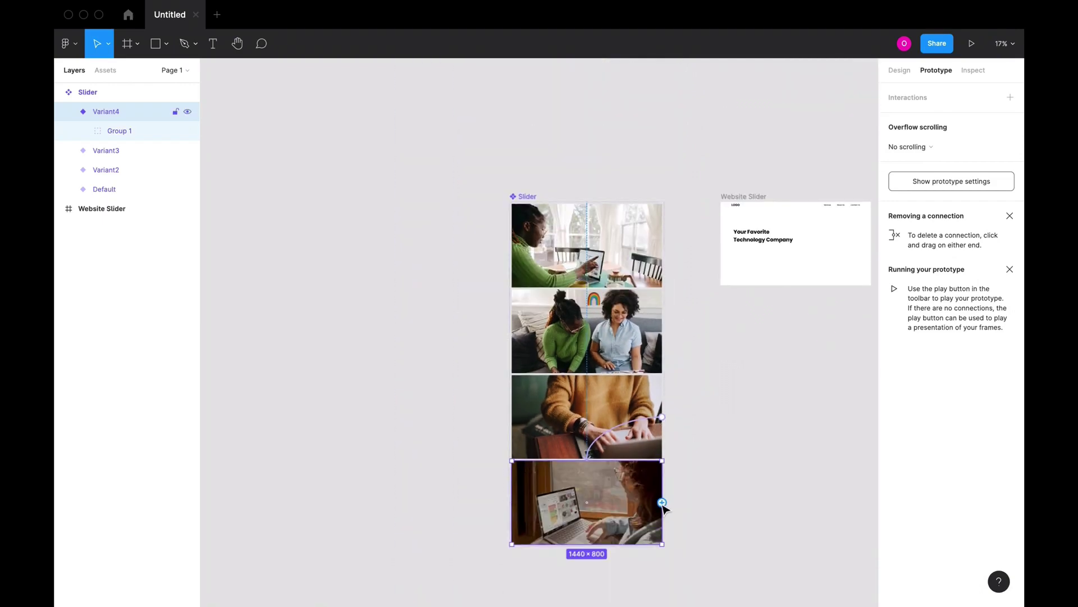
left_click_drag(662, 502, 580, 289)
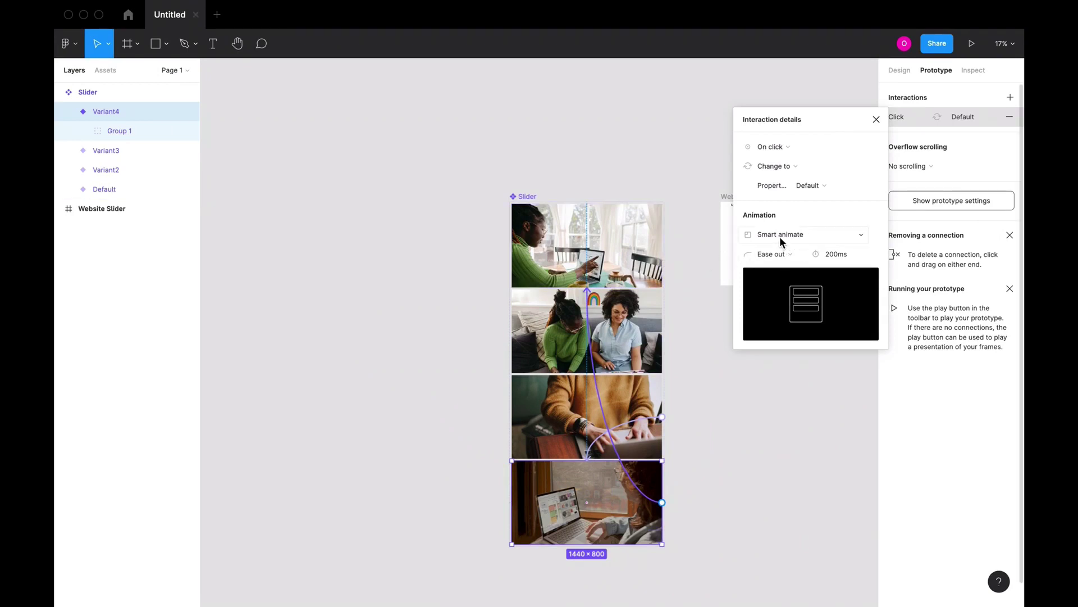
Step: Set Variant4's interaction to After delay 300ms with Instant animation, keeping Ease out
left_click(783, 254)
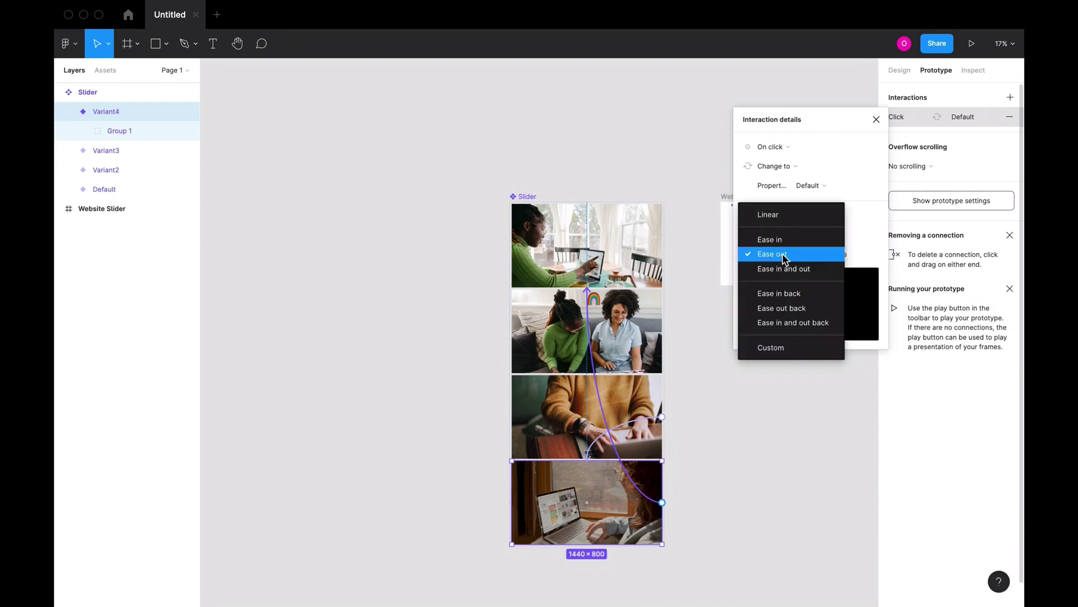
left_click(784, 257)
left_click(769, 150)
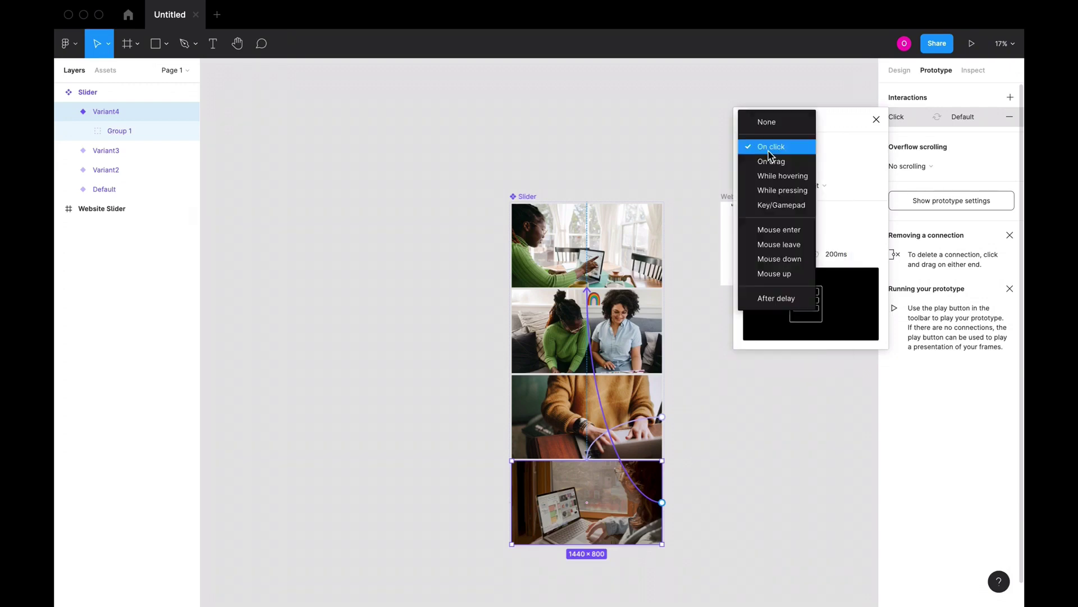
left_click(776, 297)
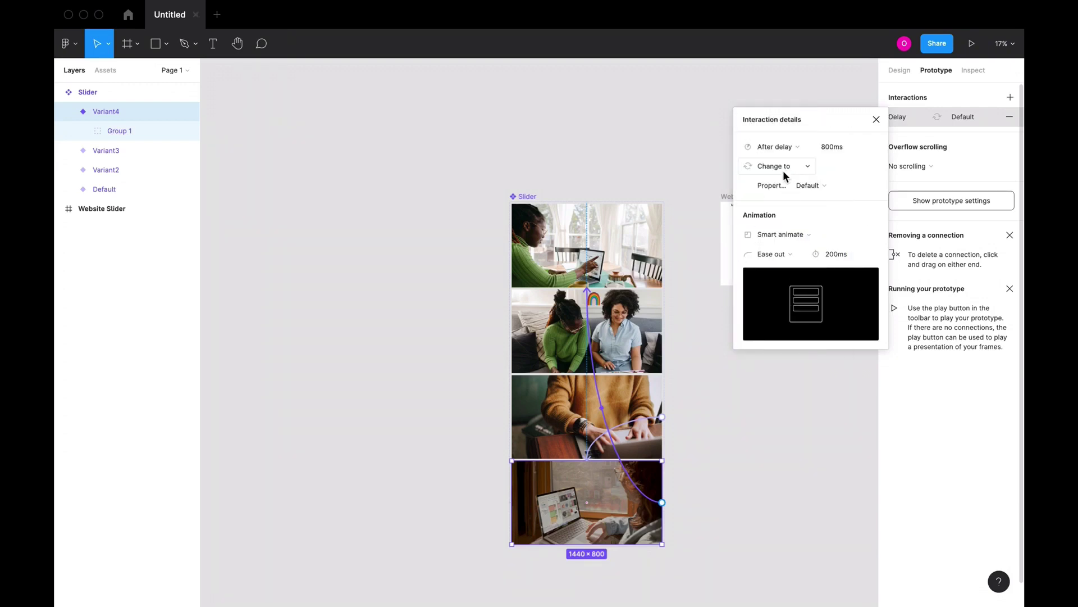
left_click(809, 234)
left_click(784, 205)
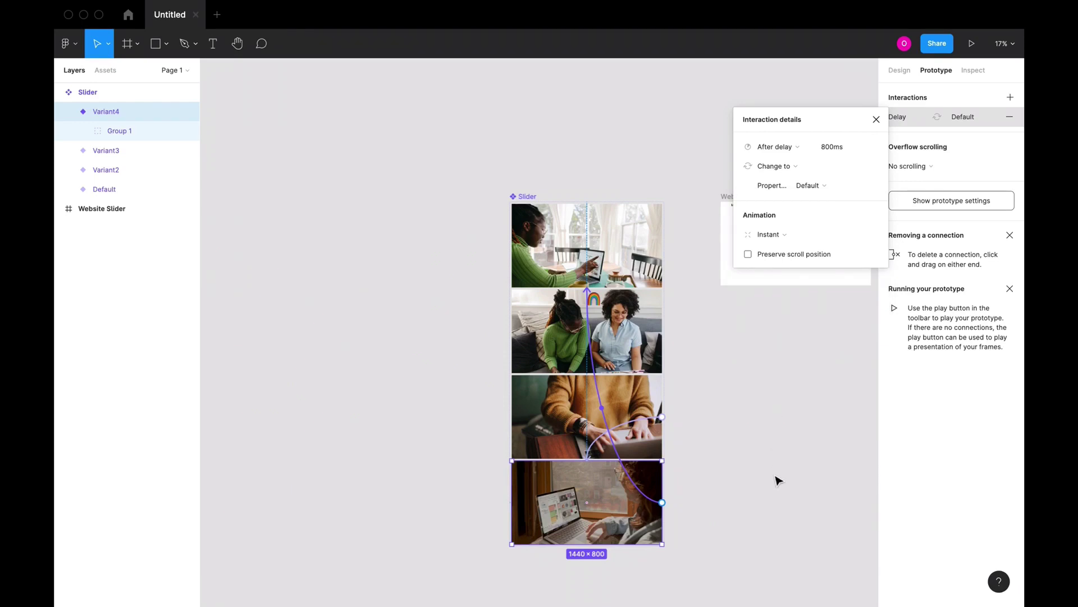
left_click(839, 146)
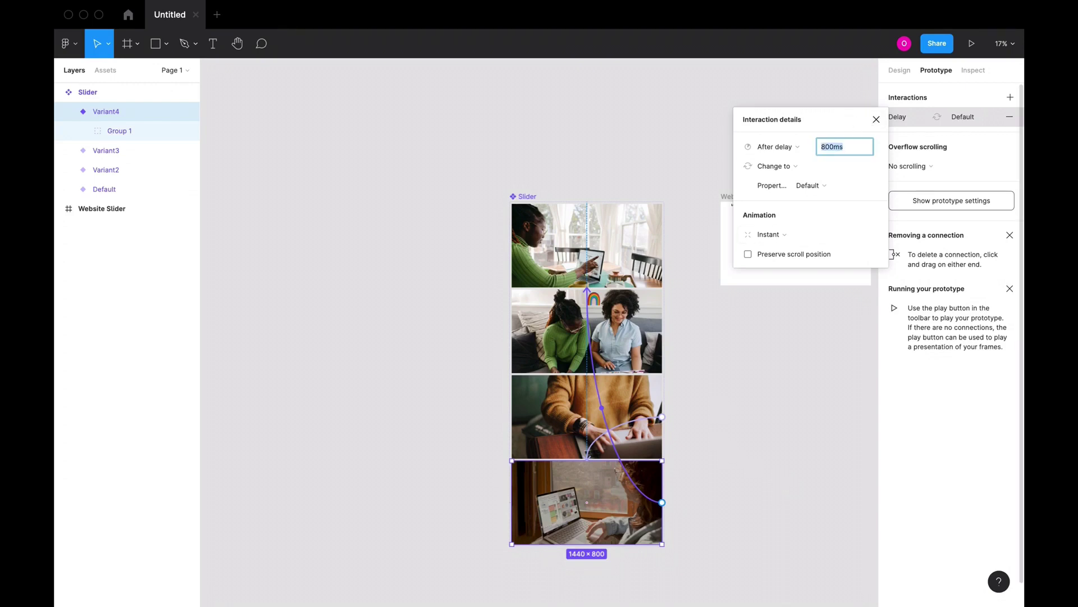
type("300")
key("Return")
Step: Place a Slider instance from the local components onto the canvas above the frames
left_click(620, 145)
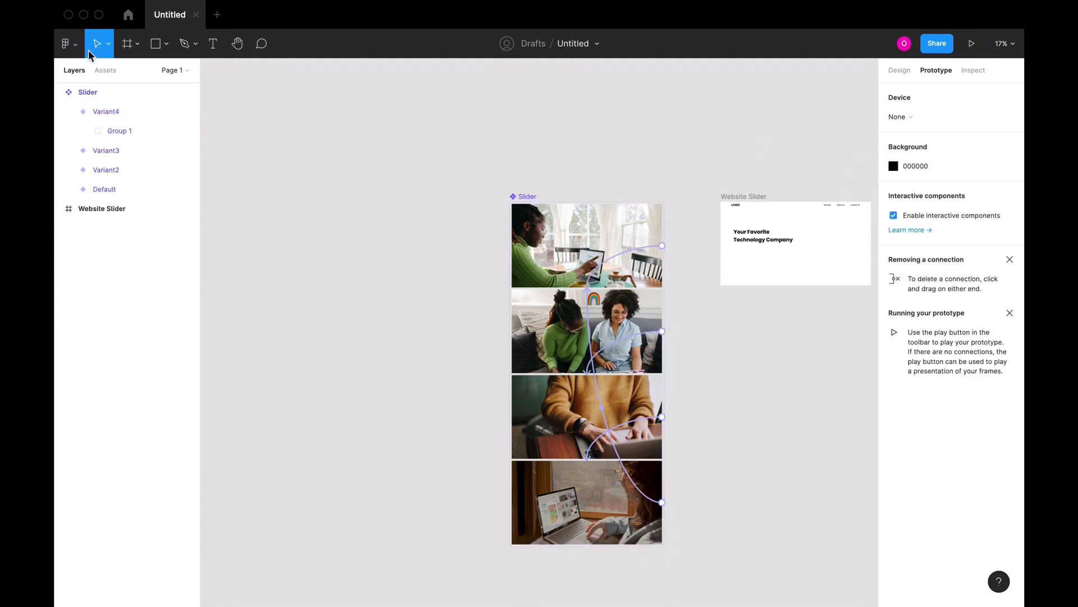
left_click(105, 70)
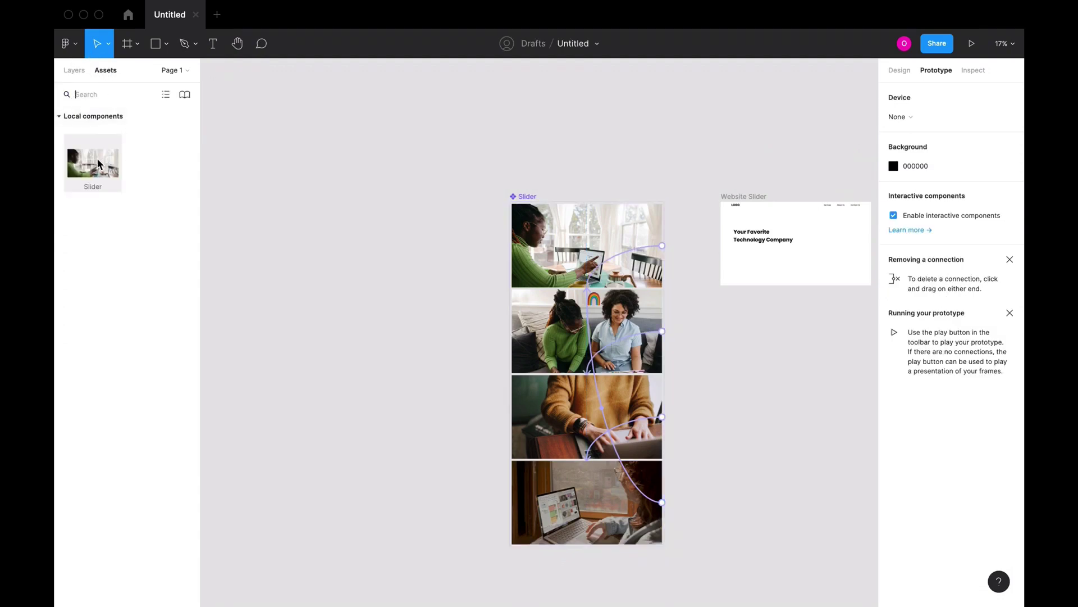
left_click_drag(98, 163, 708, 143)
scroll(722, 137, "right", 5)
scroll(722, 137, "up", 2)
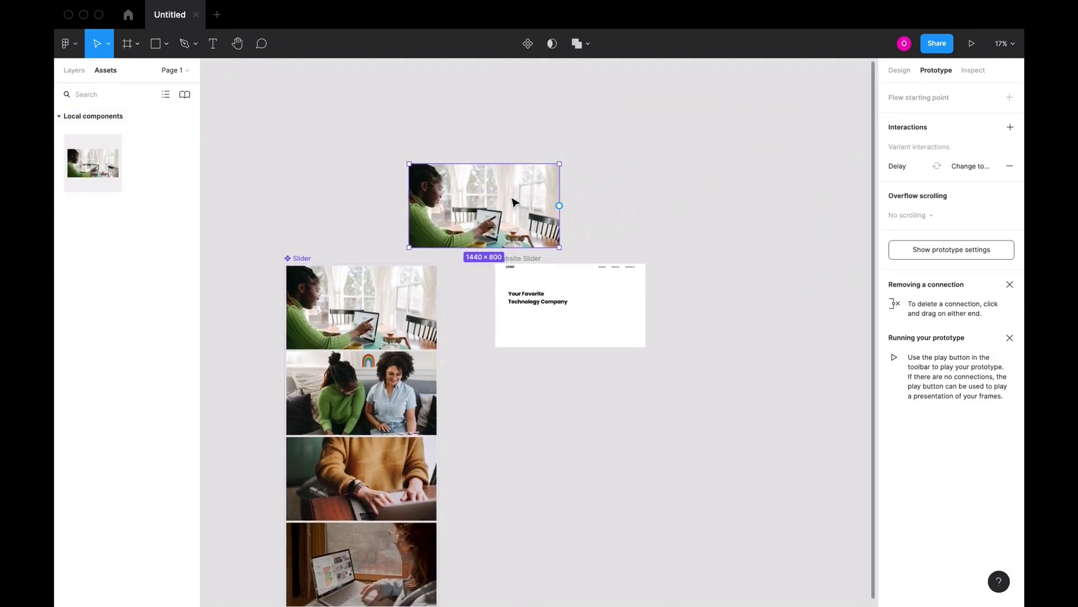
left_click(61, 115)
key("Escape")
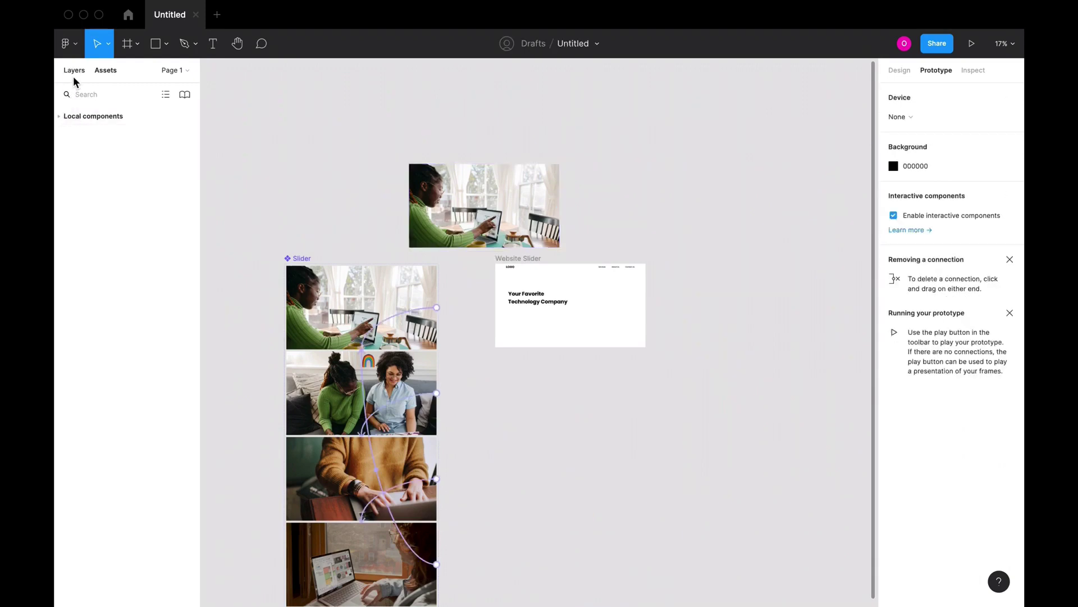
Step: Move the Slider instance into Website Slider and layer it beneath Frame 3
left_click(74, 77)
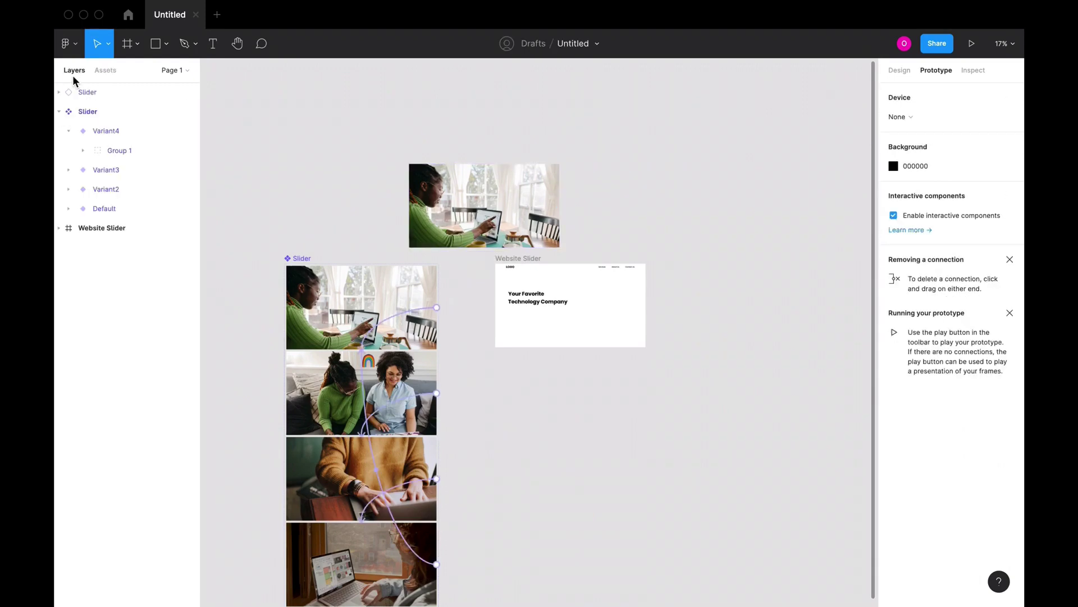
left_click(60, 112)
left_click(488, 206)
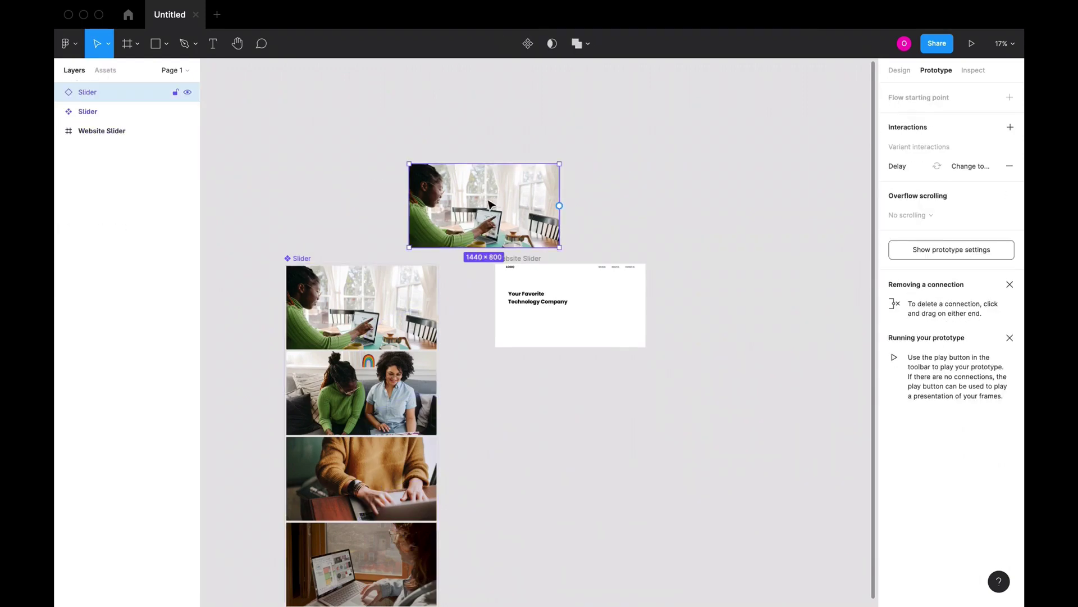
left_click_drag(488, 206, 577, 305)
left_click(70, 170)
left_click_drag(102, 131, 118, 178)
Step: Select the Website Slider frame and start the prototype preview
scroll(505, 248, "up", 10)
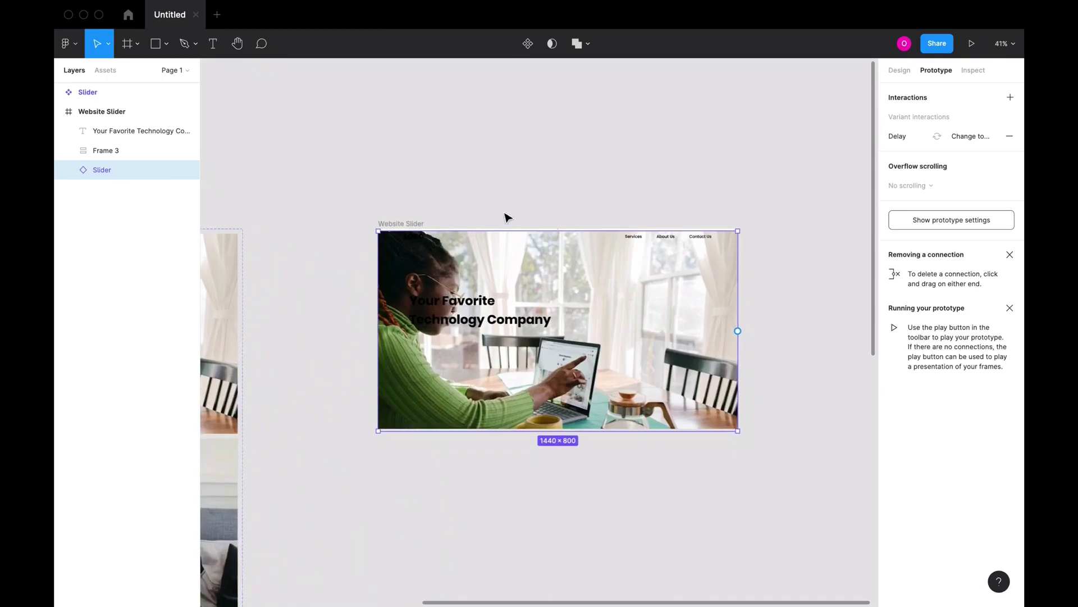
scroll(522, 246, "down", 10)
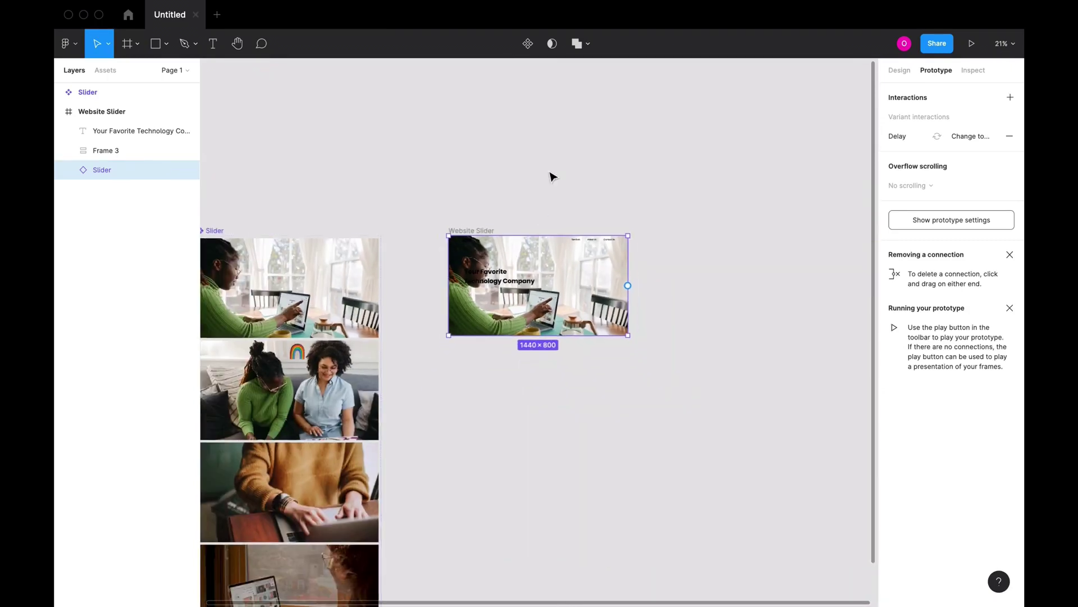
left_click(551, 173)
left_click(491, 232)
left_click(971, 43)
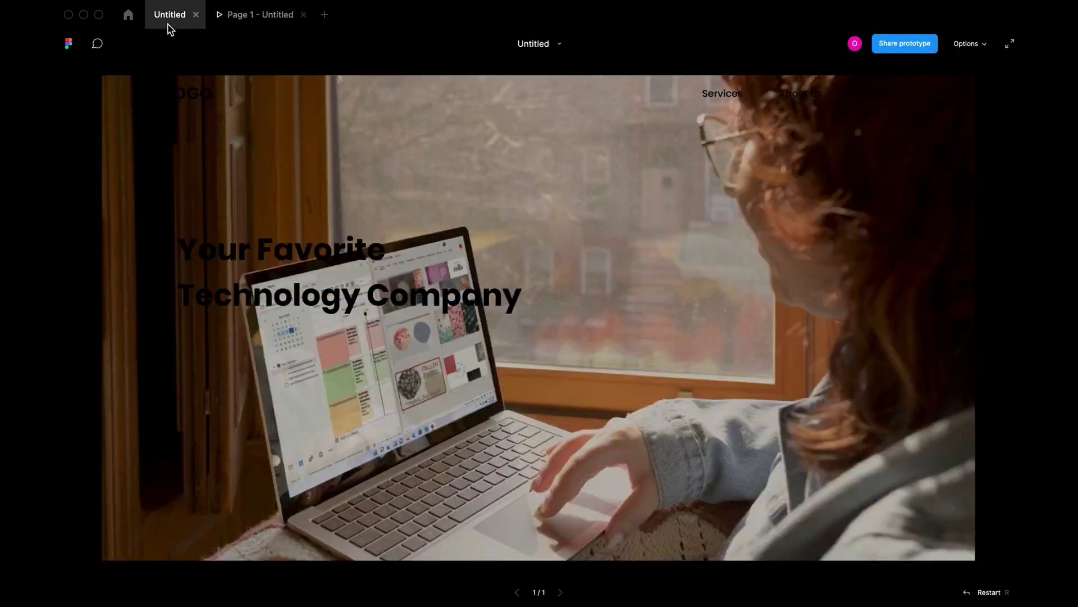
Step: Return from the prototype preview to the Untitled design file and clear the selection
left_click(169, 15)
left_click(409, 289)
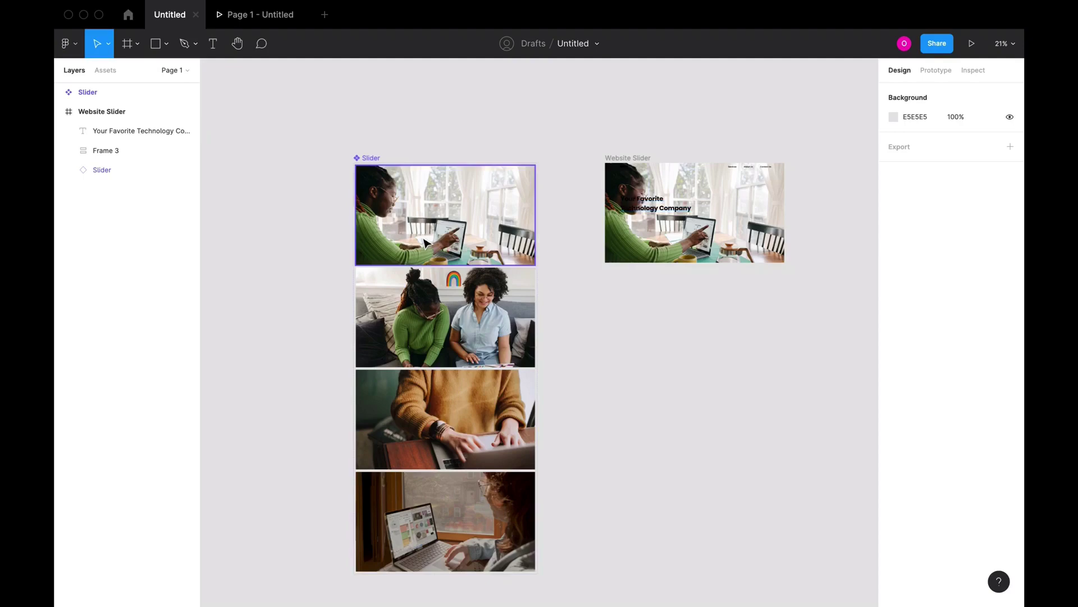
Step: Select the Default variant and expand it to inspect its Group 1 image strip
left_click(467, 246)
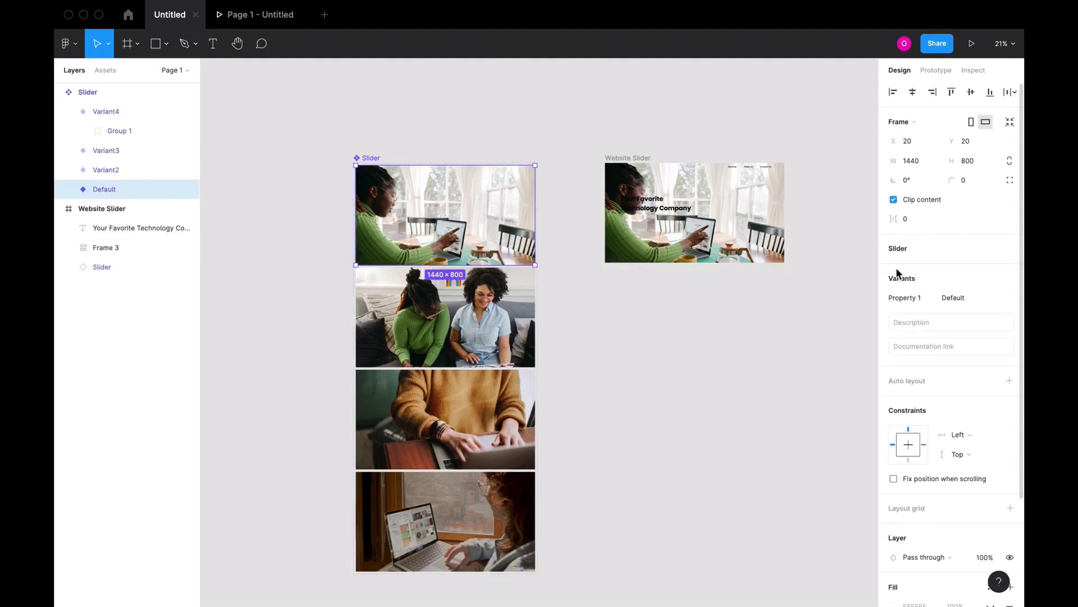
scroll(944, 230, "down", 4)
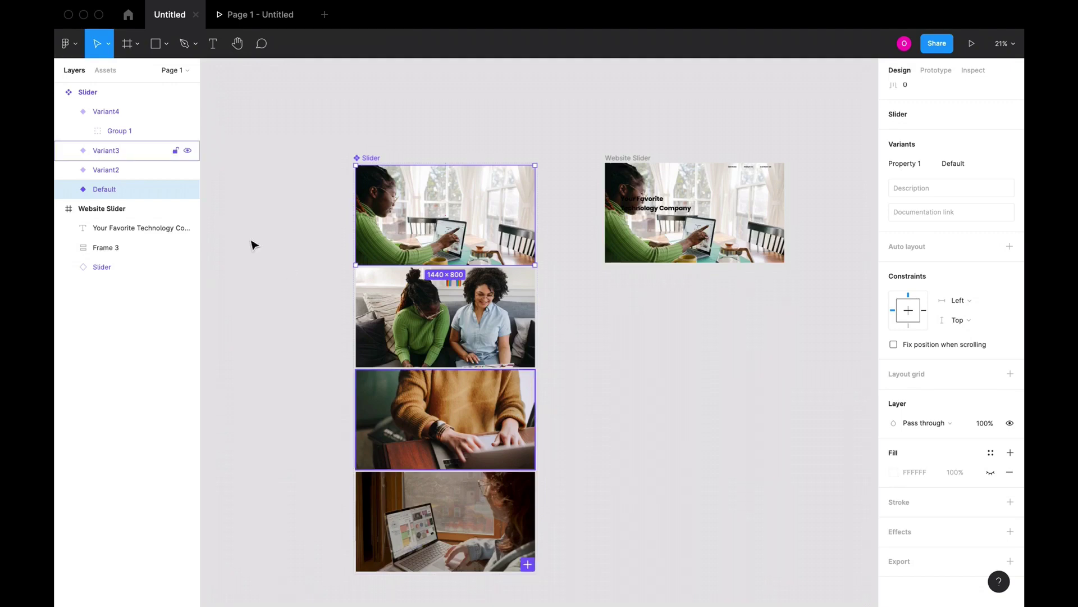
left_click(68, 189)
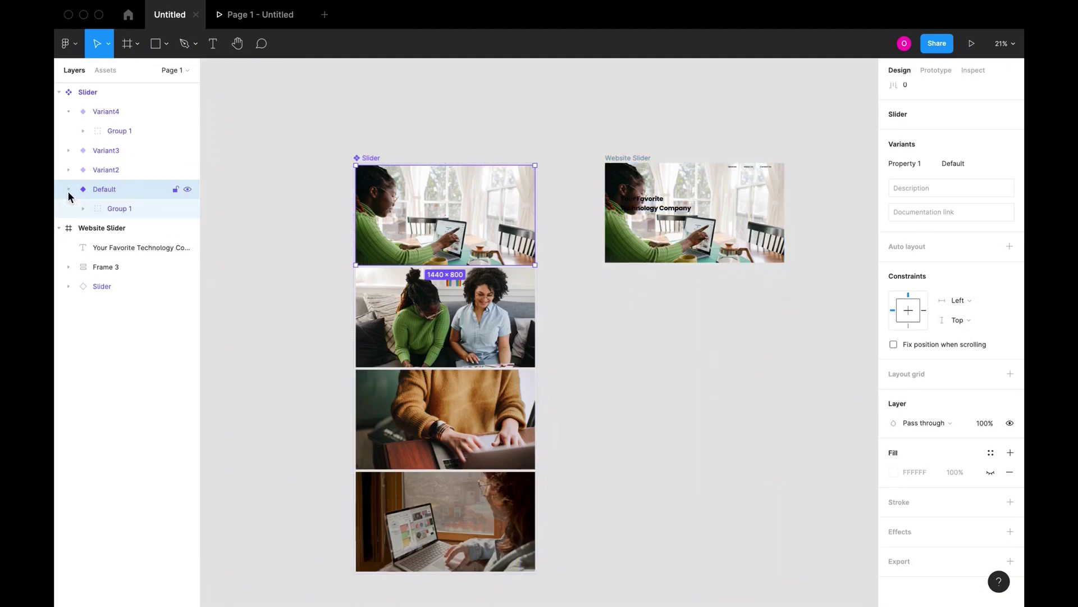
left_click(101, 209)
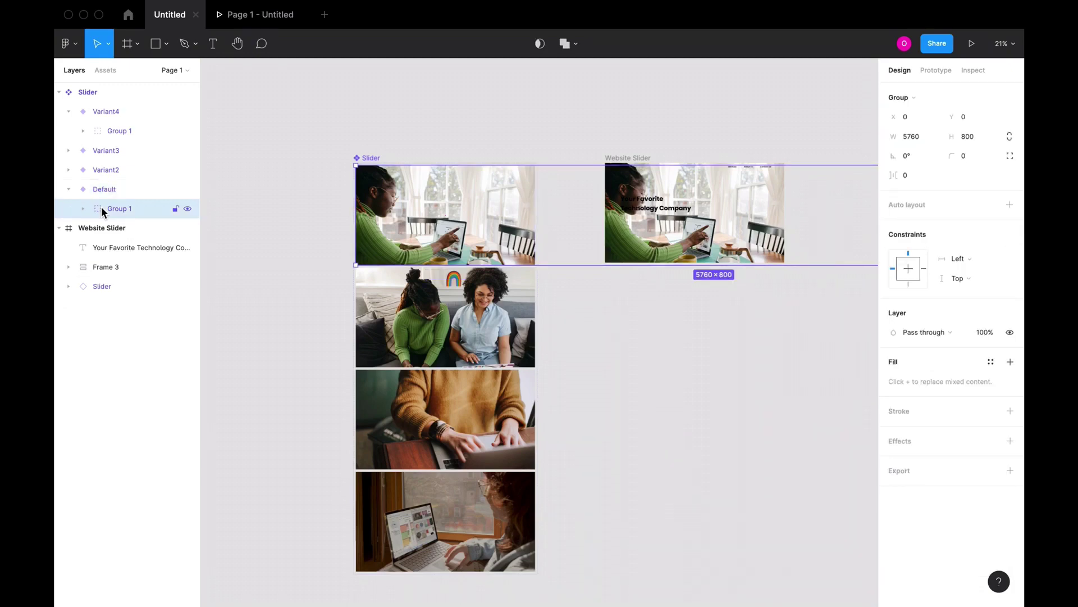
scroll(336, 248, "down", 6)
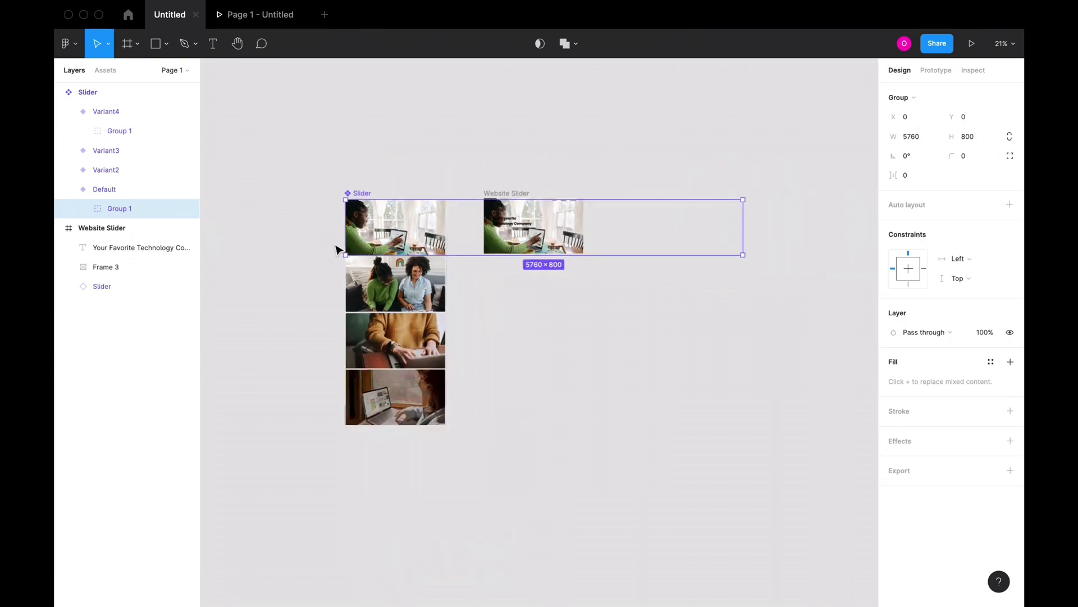
scroll(336, 248, "left", 5)
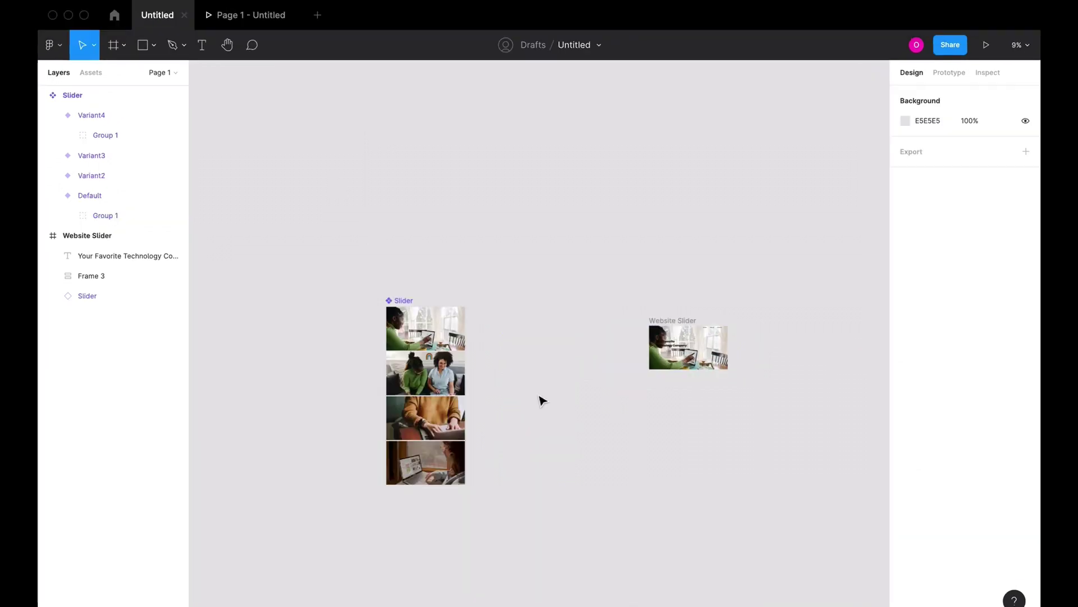
Step: Drag the Slider component set to the right, then select the Slider instance in Website Slider
left_click(427, 394)
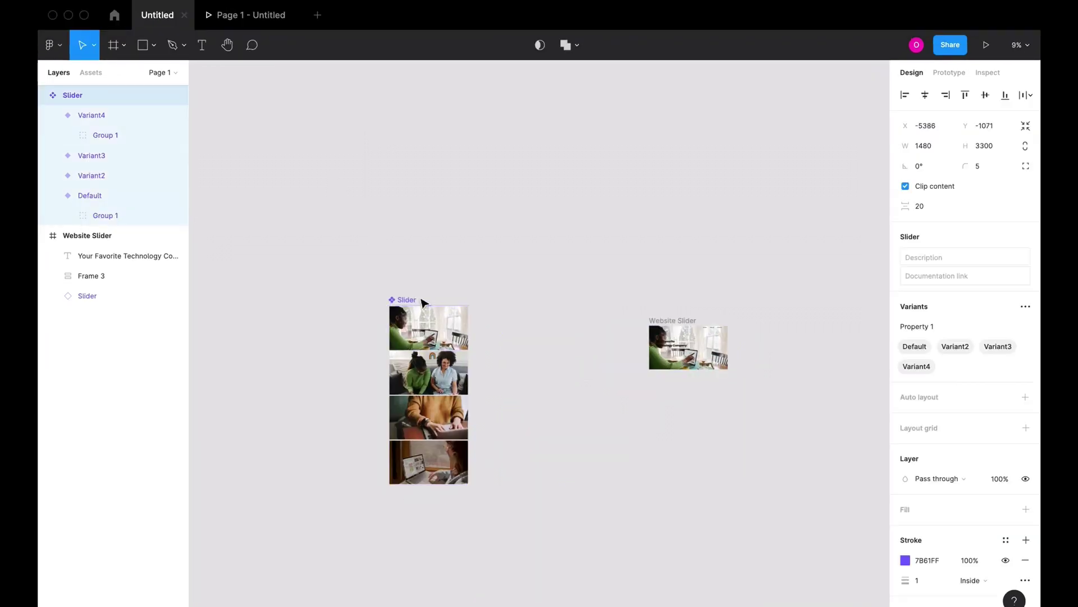
left_click_drag(427, 393, 519, 390)
left_click(591, 256)
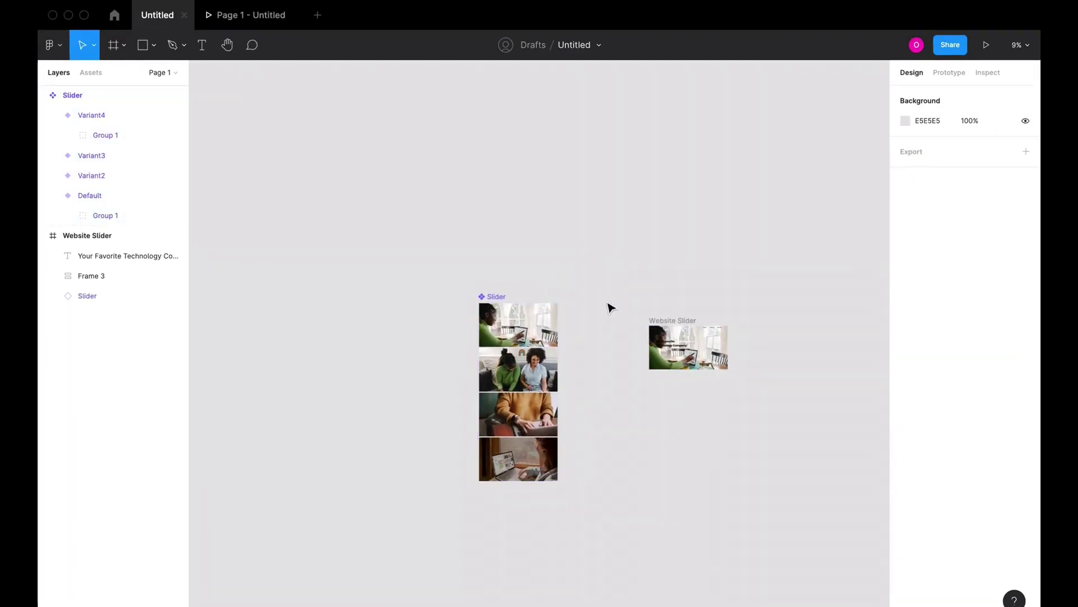
left_click(116, 295)
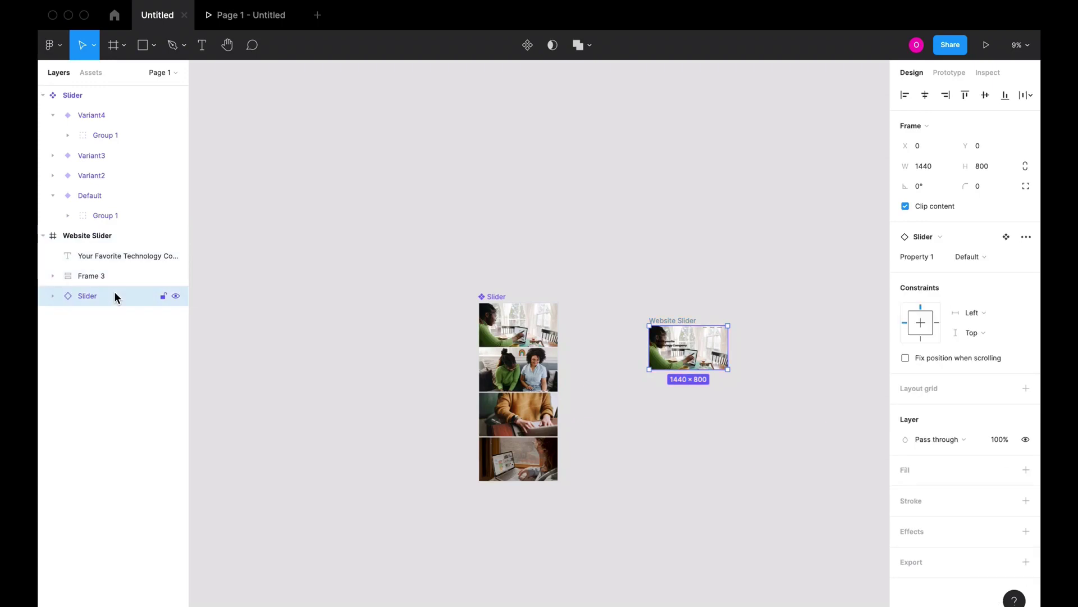
Step: Delete the Slider instance, paste a copy of Default's four-image group, and select its photos
key("Delete")
left_click(481, 296)
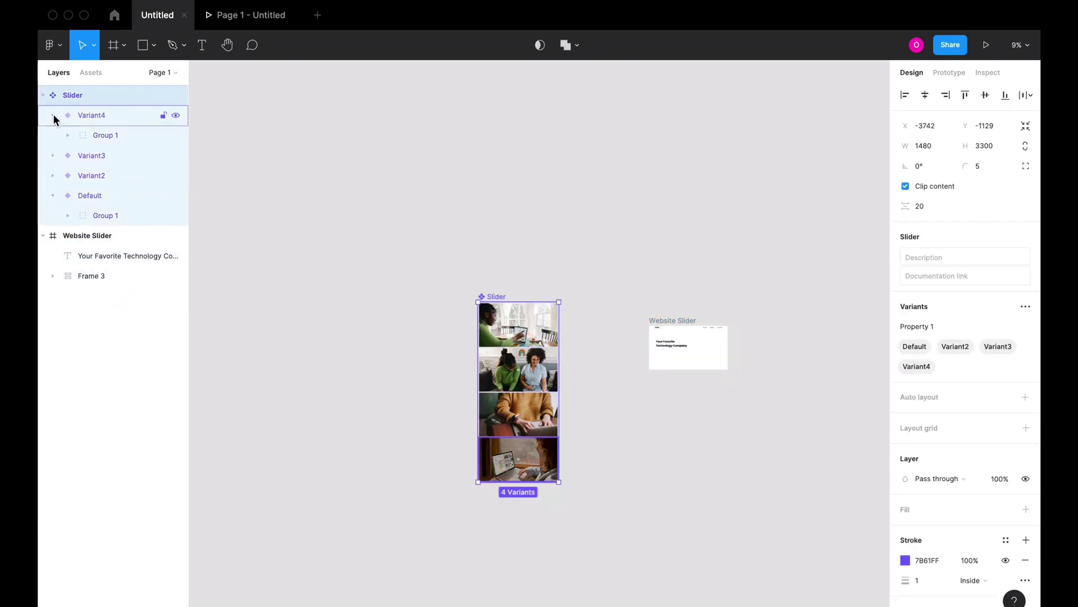
left_click(53, 115)
left_click(90, 175)
left_click(127, 194)
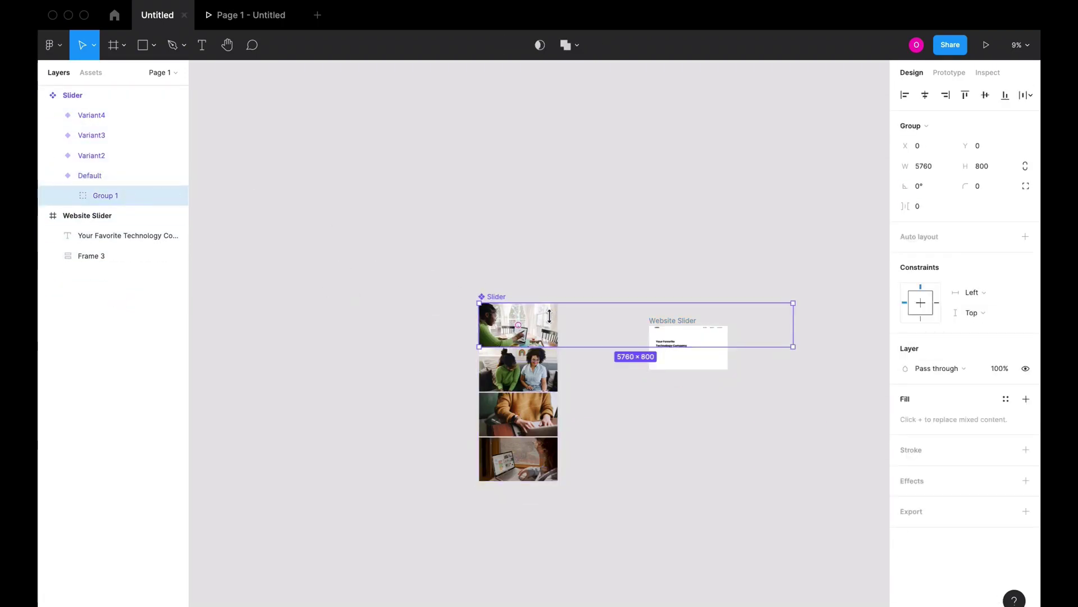
key("ctrl+v")
key("Return")
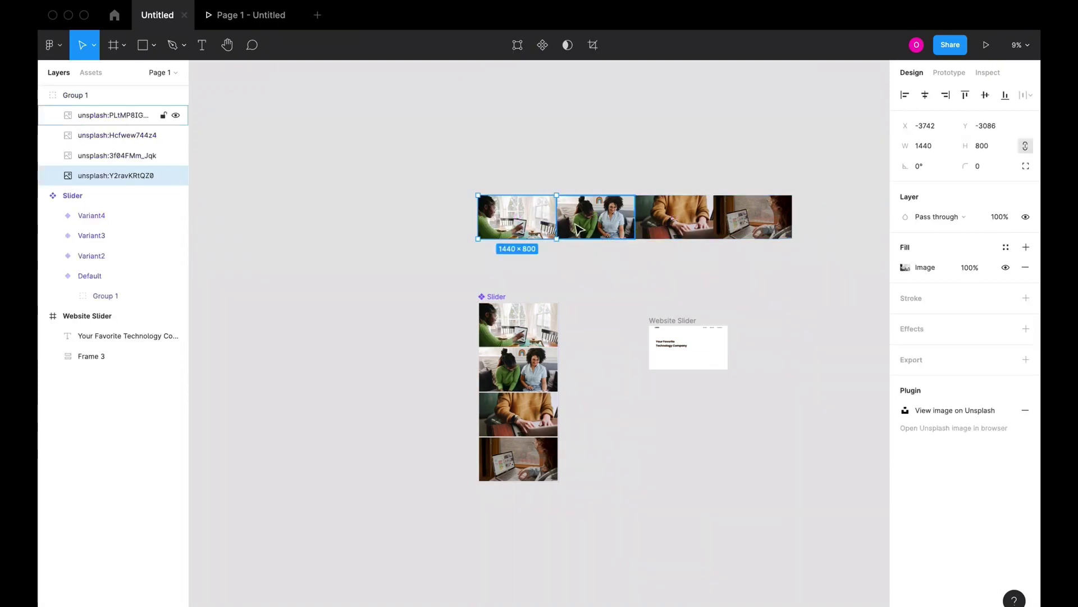
left_click(578, 230, "shift")
left_click(674, 219, "shift")
left_click(752, 219, "shift")
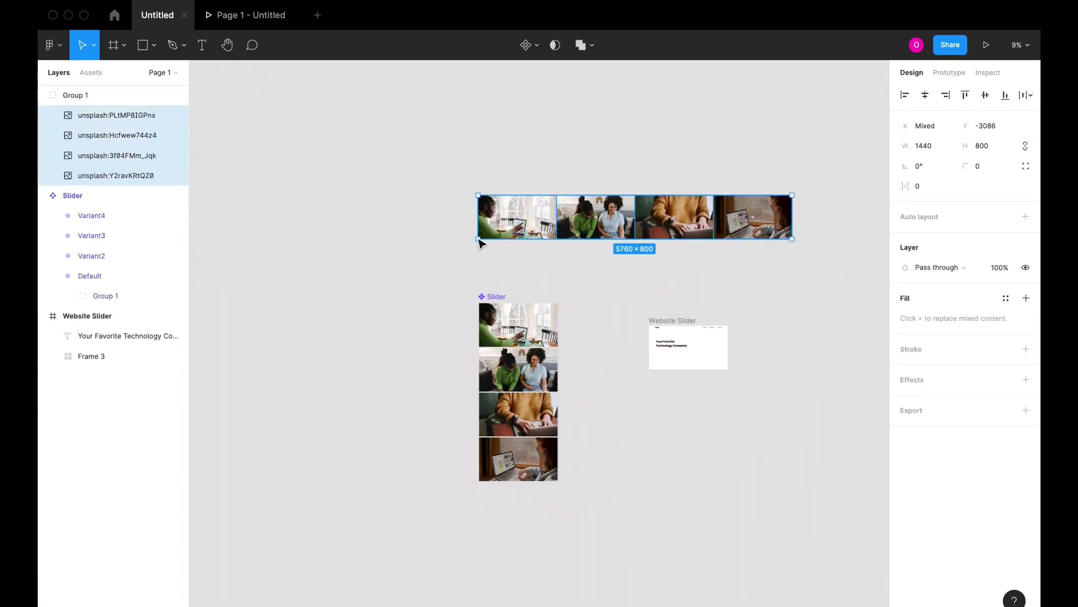
Step: Add a black 000000 fill at 60% opacity to the first and second photos
left_click(519, 212)
left_click(1026, 247)
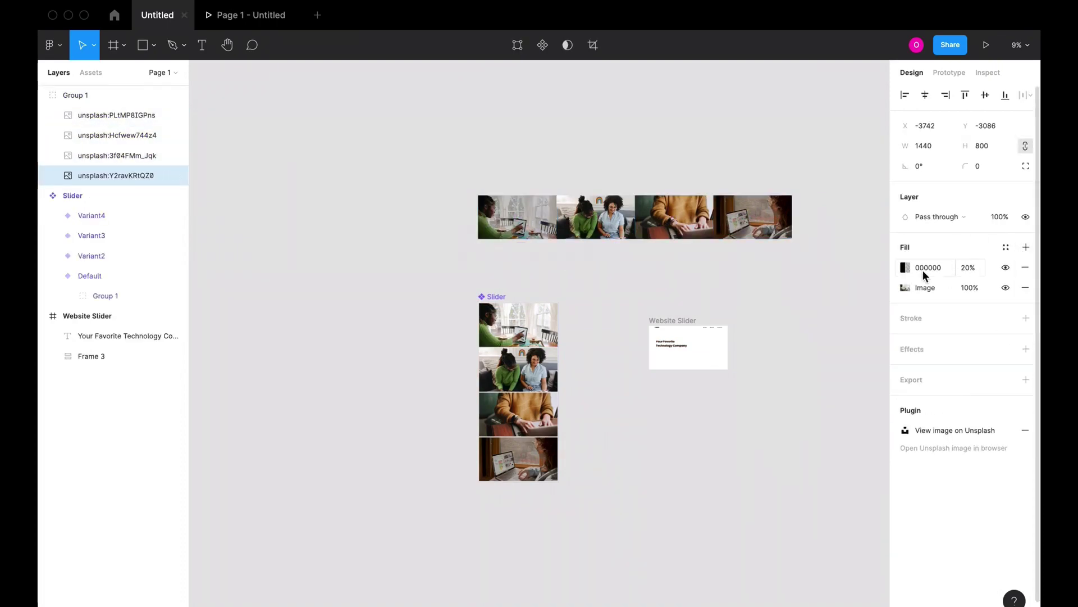
left_click(973, 269)
type("60")
key("Return")
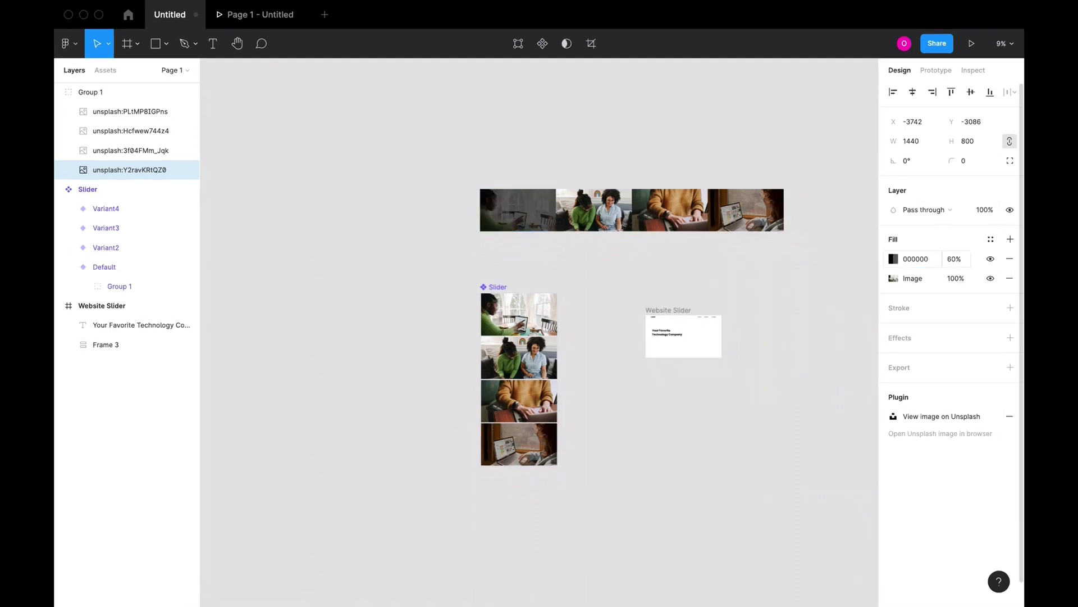
left_click(595, 211)
left_click(1010, 239)
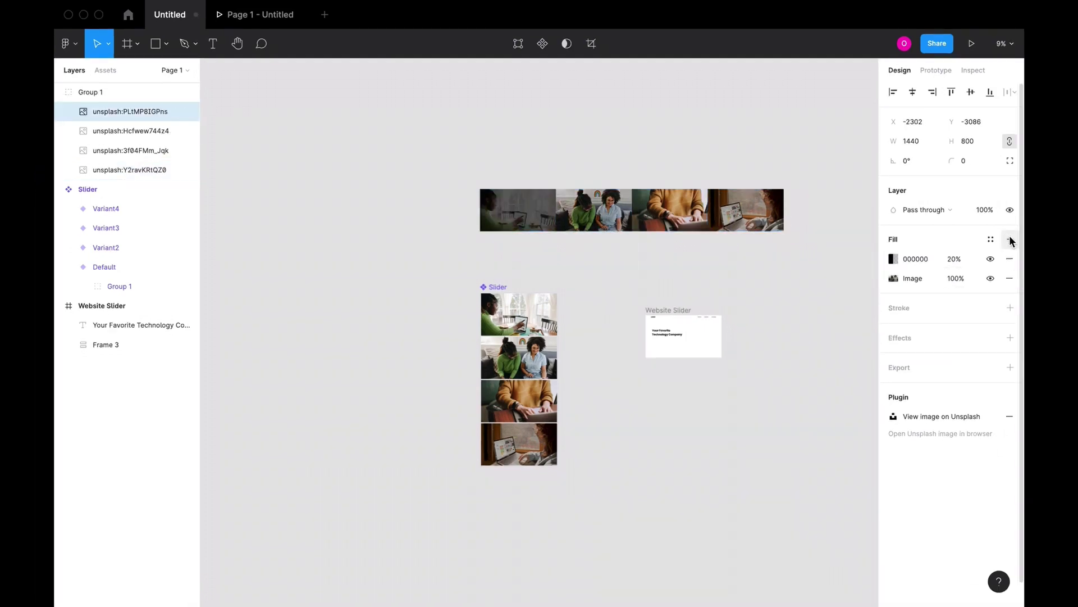
left_click(957, 259)
type("60")
key("Return")
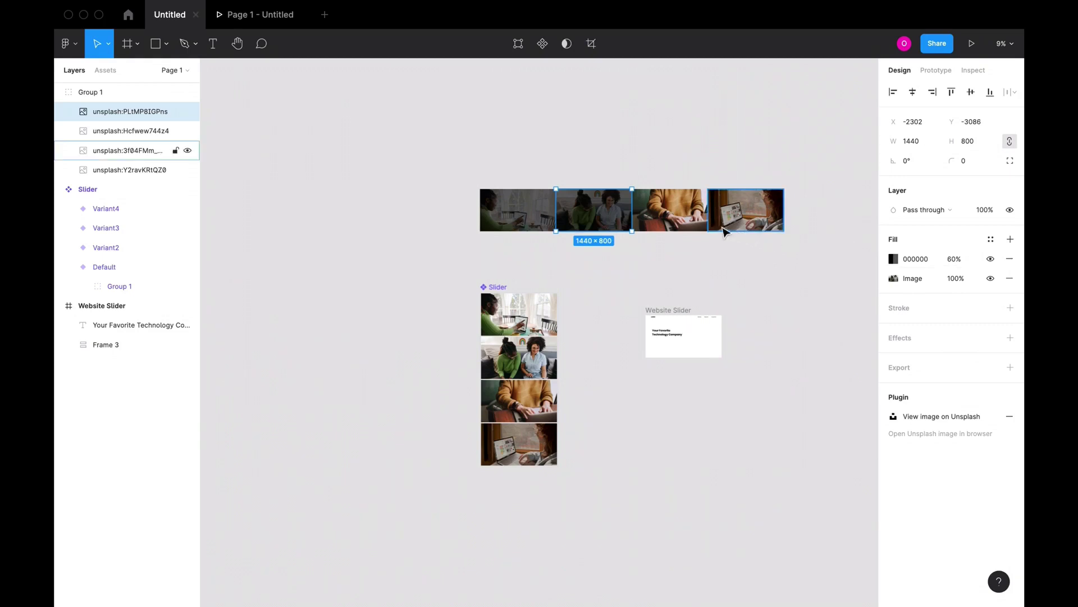
Step: Give the third and fourth photos the same 60% black overlay fill
left_click(671, 213)
left_click(1010, 239)
left_click(957, 259)
type("60")
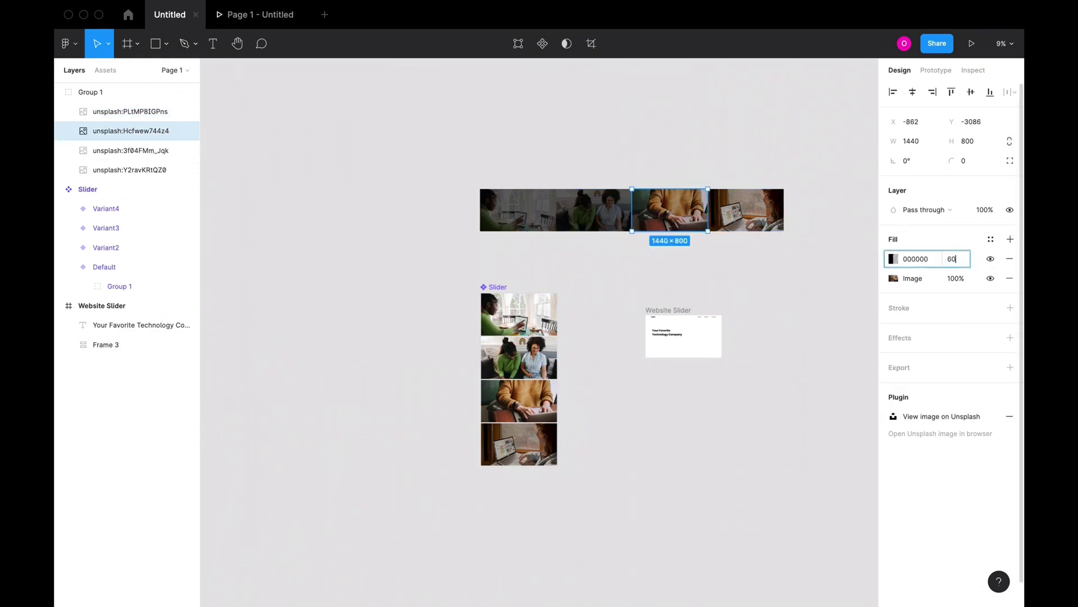
key("Return")
left_click(751, 224)
left_click(1010, 238)
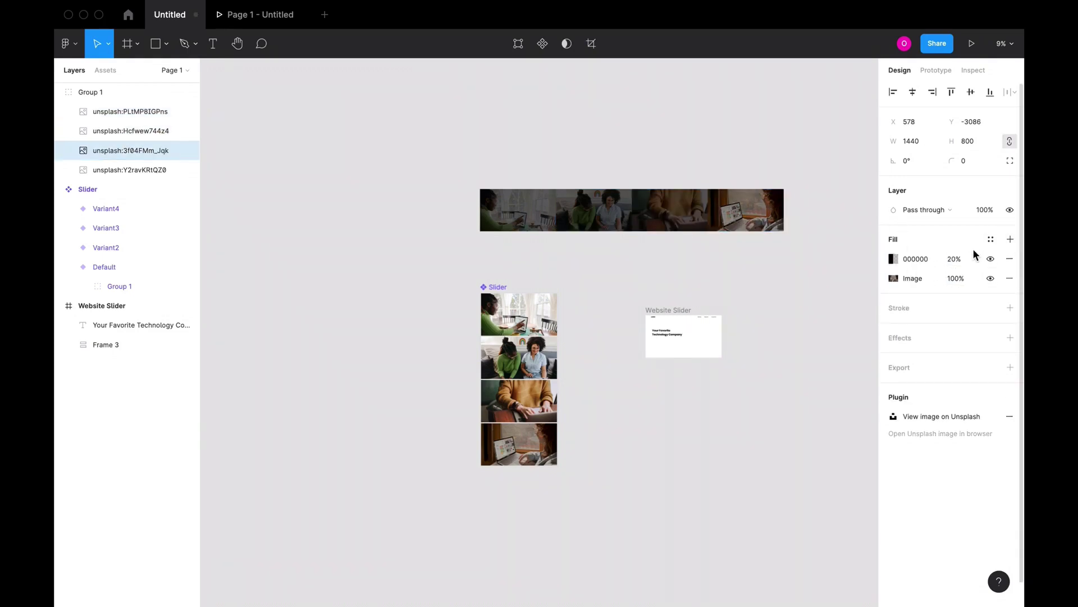
left_click(957, 259)
type("60")
key("Return")
Step: Make the Group 1 photo strip a component and paste-replace Default's strip with it
left_click(415, 230)
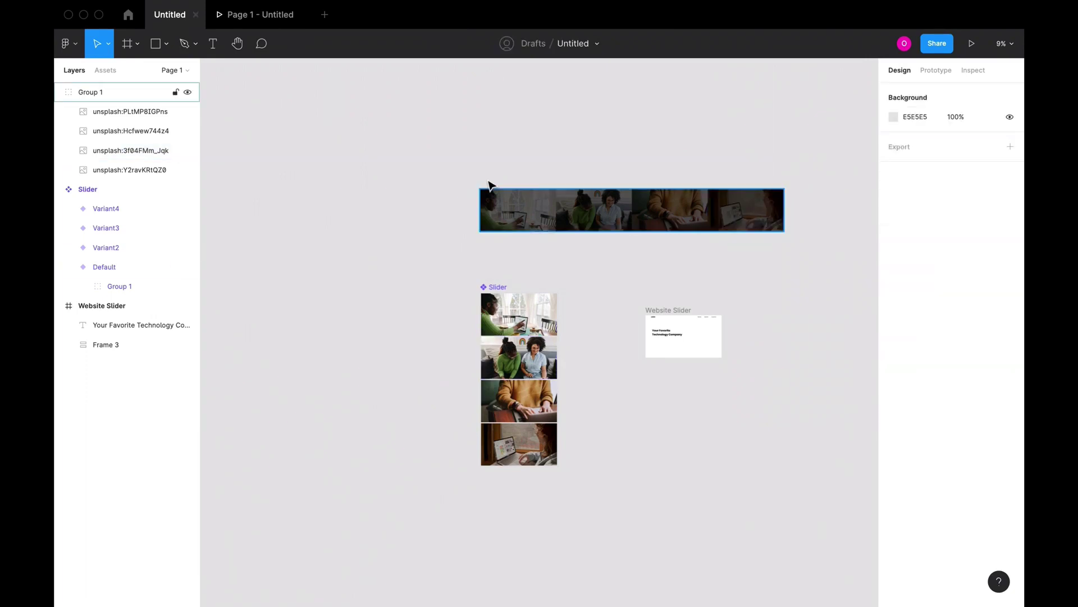
left_click(482, 198)
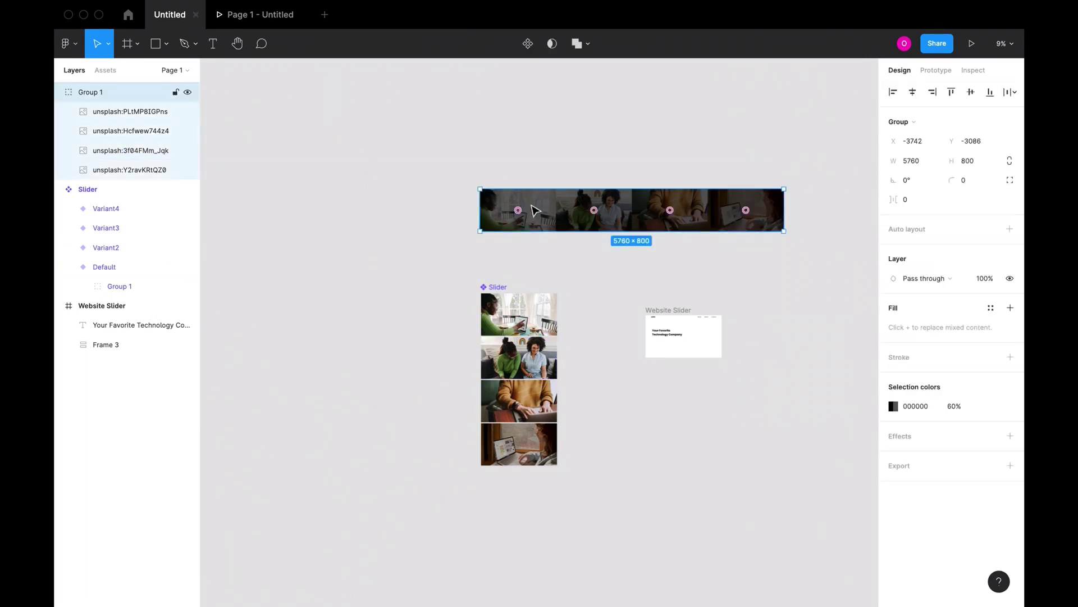
left_click(528, 45)
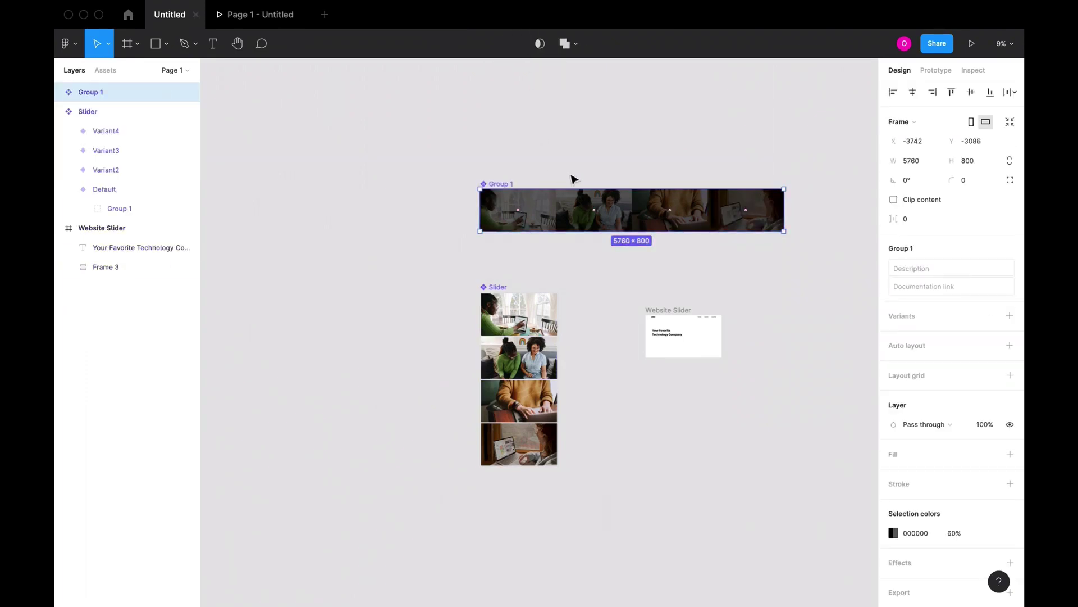
left_click(112, 188)
left_click(137, 208)
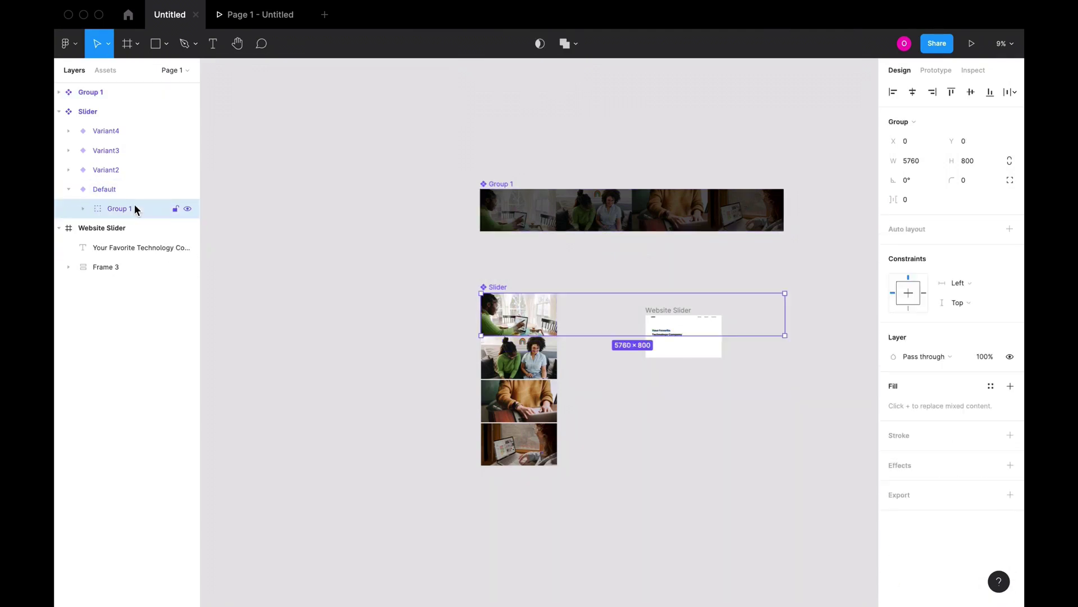
right_click(138, 204)
left_click(163, 228)
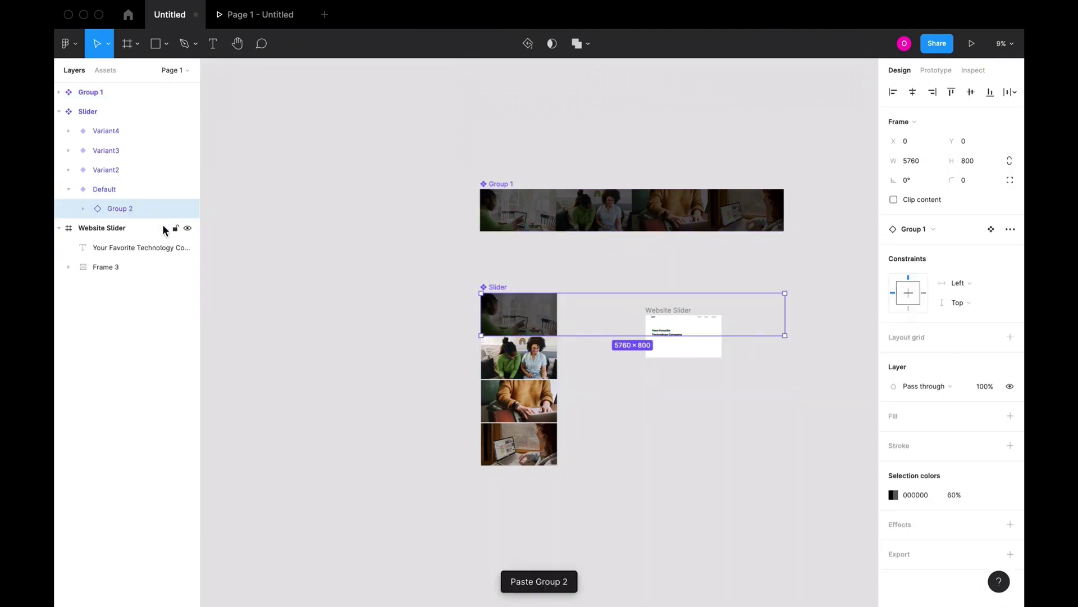
left_click(68, 189)
Step: Paste-replace the photo strips in Variant2 and Variant3 with the darkened instance
left_click(68, 170)
left_click(100, 188)
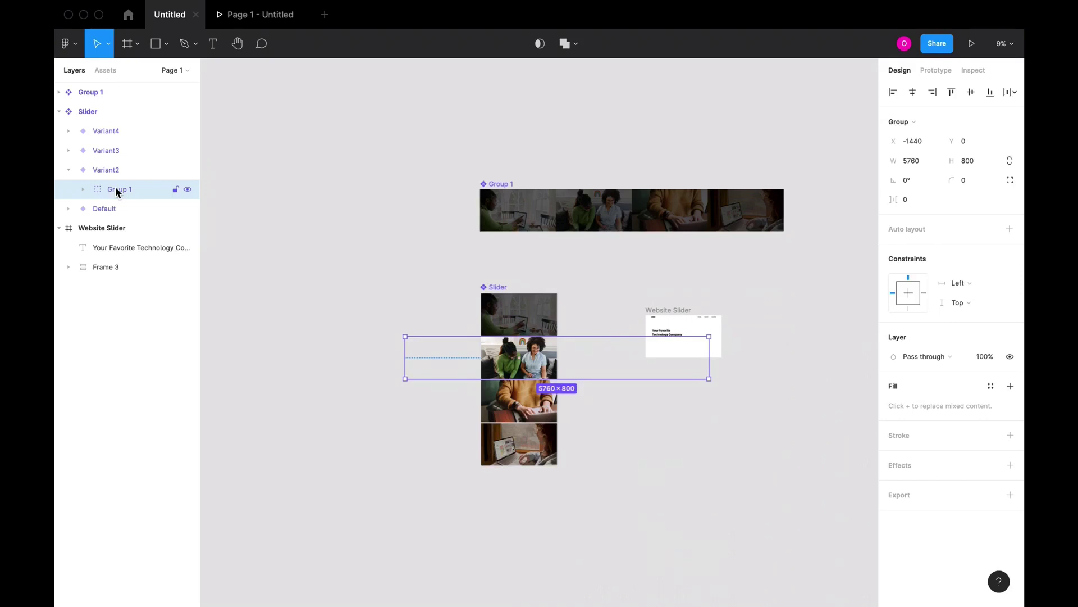
right_click(116, 192)
left_click(165, 212)
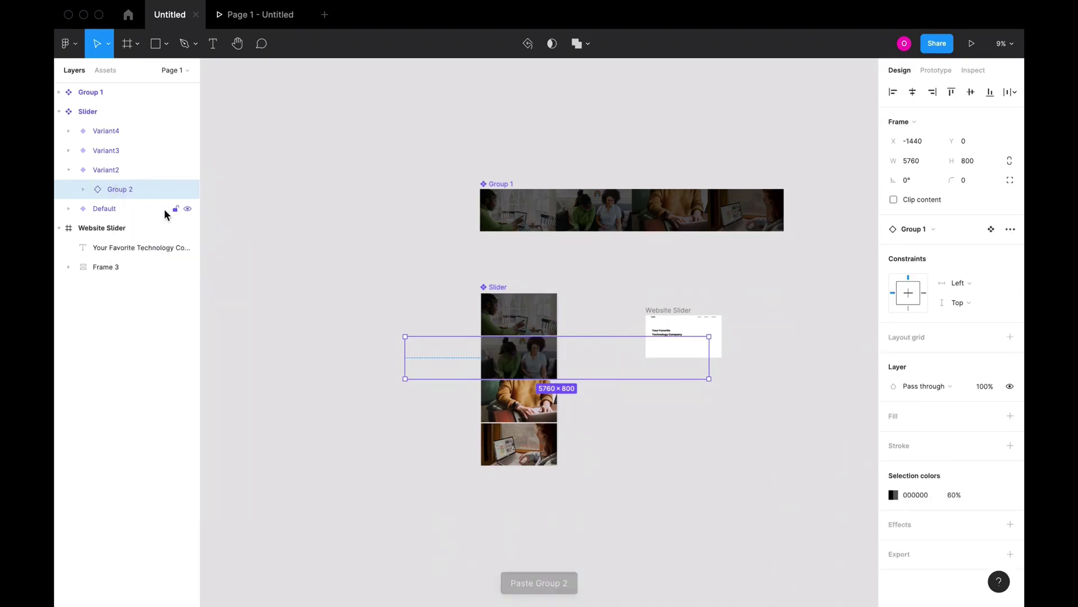
left_click(68, 170)
left_click(68, 150)
left_click(120, 170)
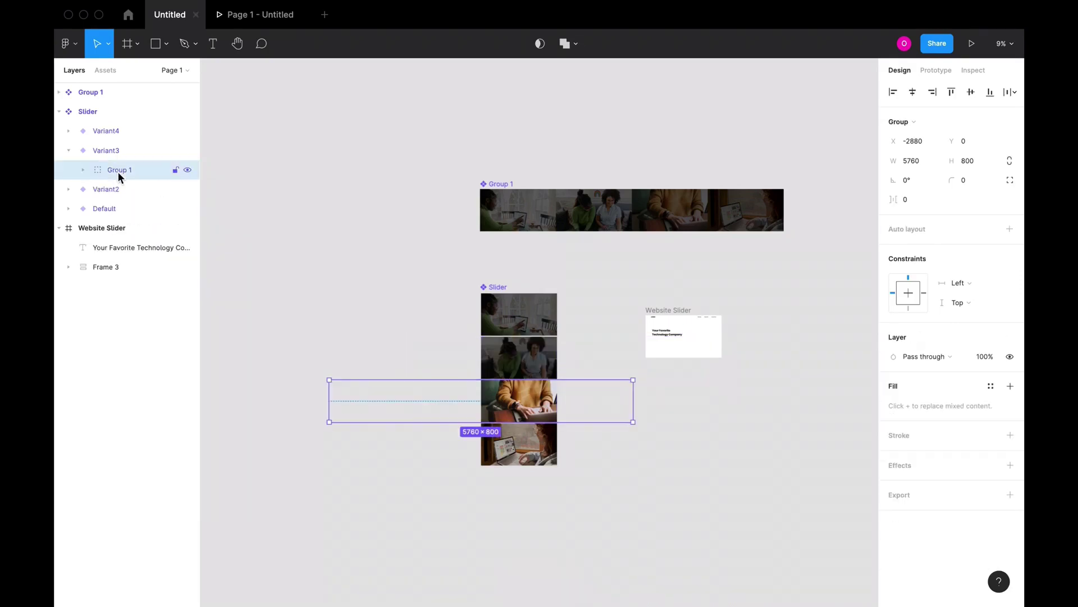
right_click(118, 169)
left_click(152, 194)
left_click(68, 150)
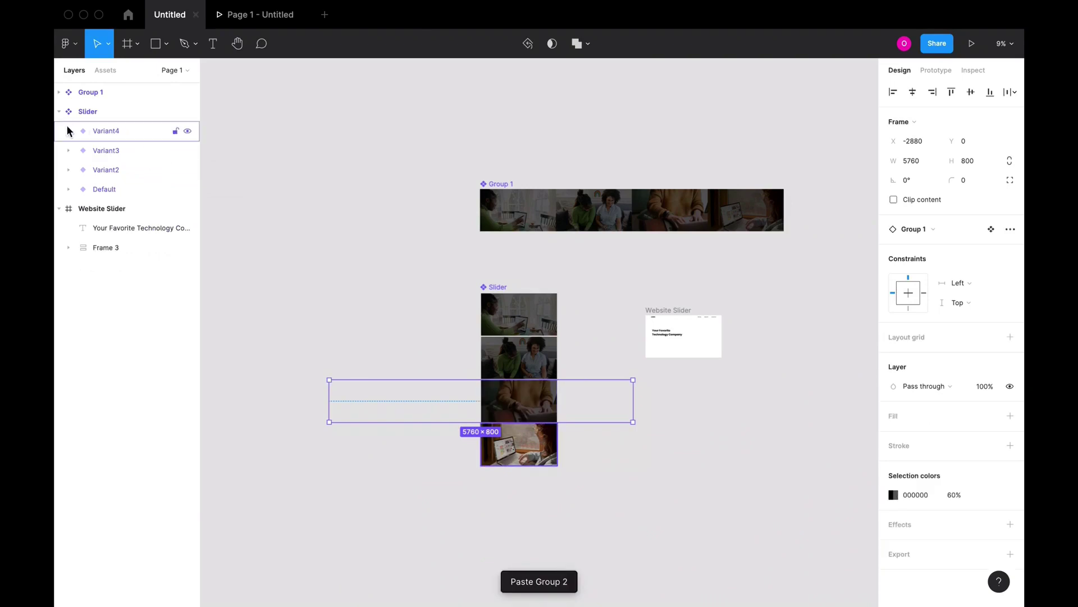
Step: Replace Variant4's photo strip with the darkened instance as well
left_click(68, 130)
left_click(111, 150)
right_click(111, 150)
left_click(152, 175)
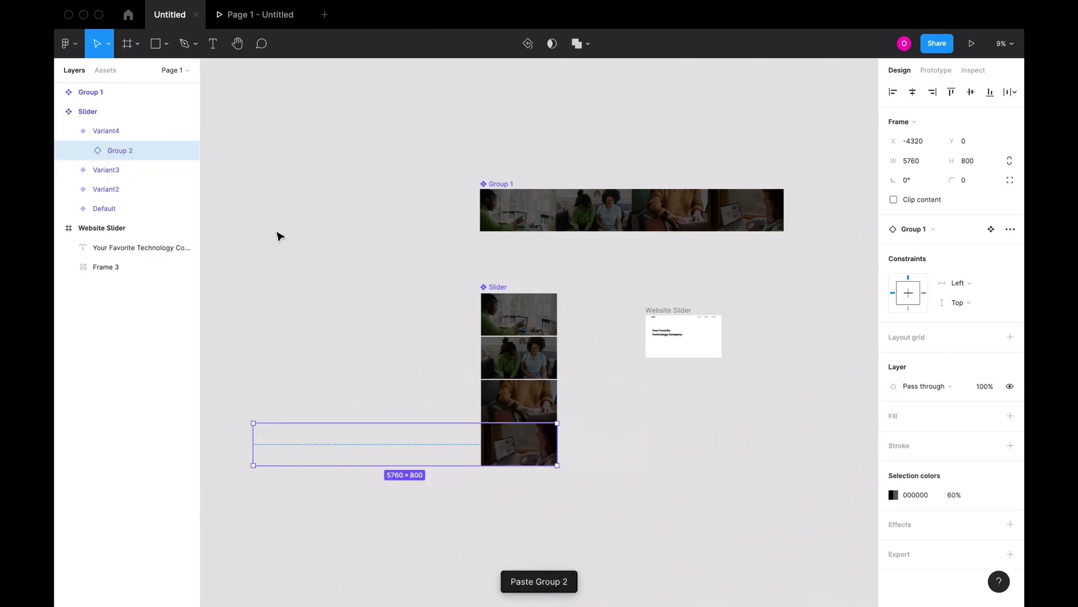
left_click(302, 241)
left_click(67, 131)
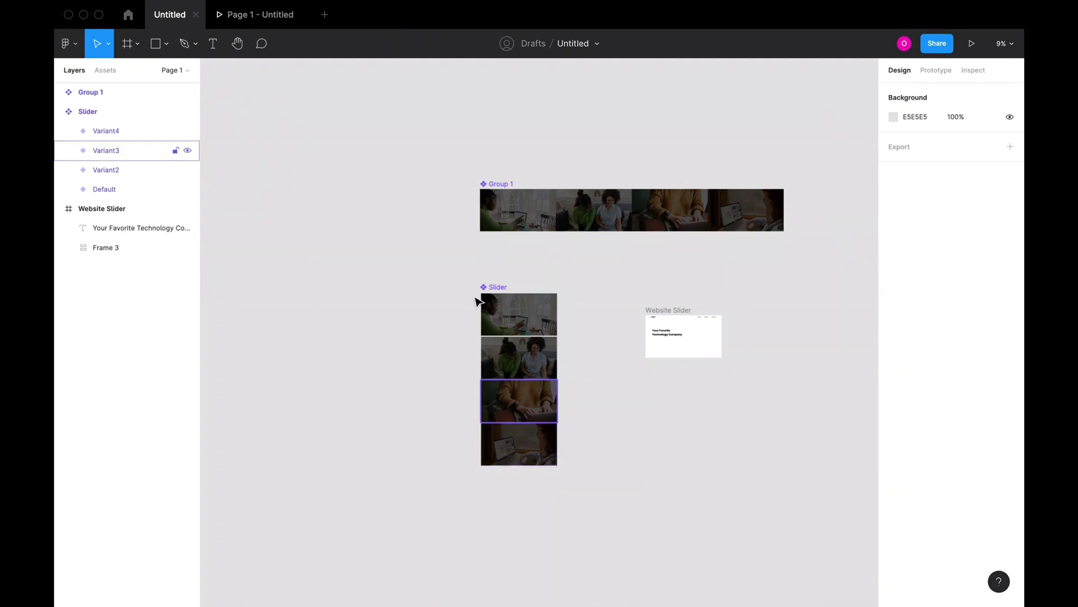
Step: Duplicate the first dining-table photo and place the copy after the strip's end
left_click_drag(520, 212, 763, 222)
double_click(462, 225)
scroll(763, 222, "up", 5)
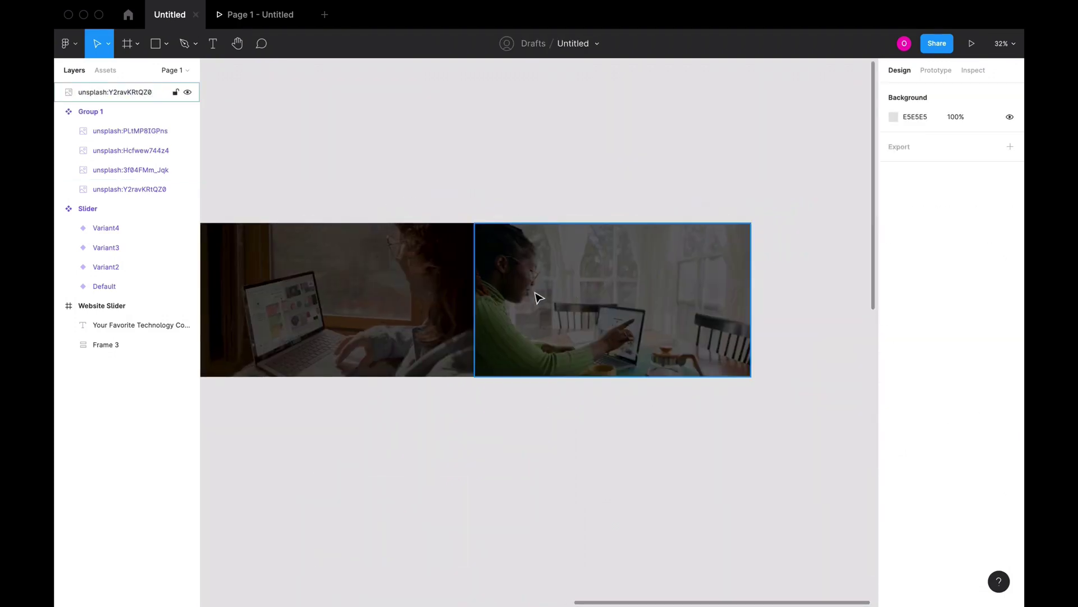
scroll(539, 296, "down", 8)
scroll(539, 296, "up", 5)
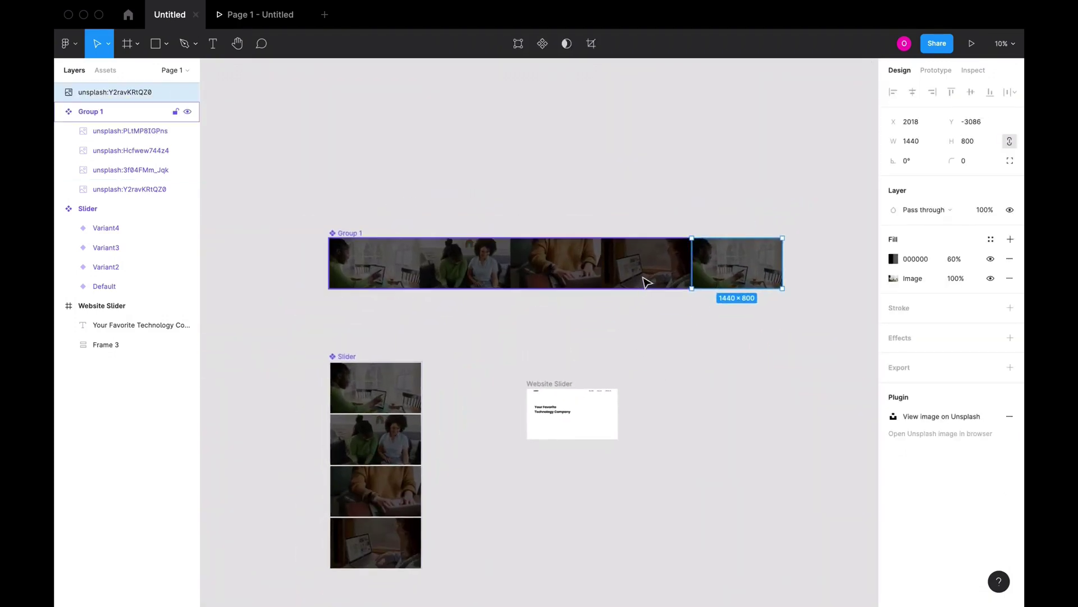
Step: Widen Group 1 to 7200 and move the copied photo into the group's end
left_click(667, 273)
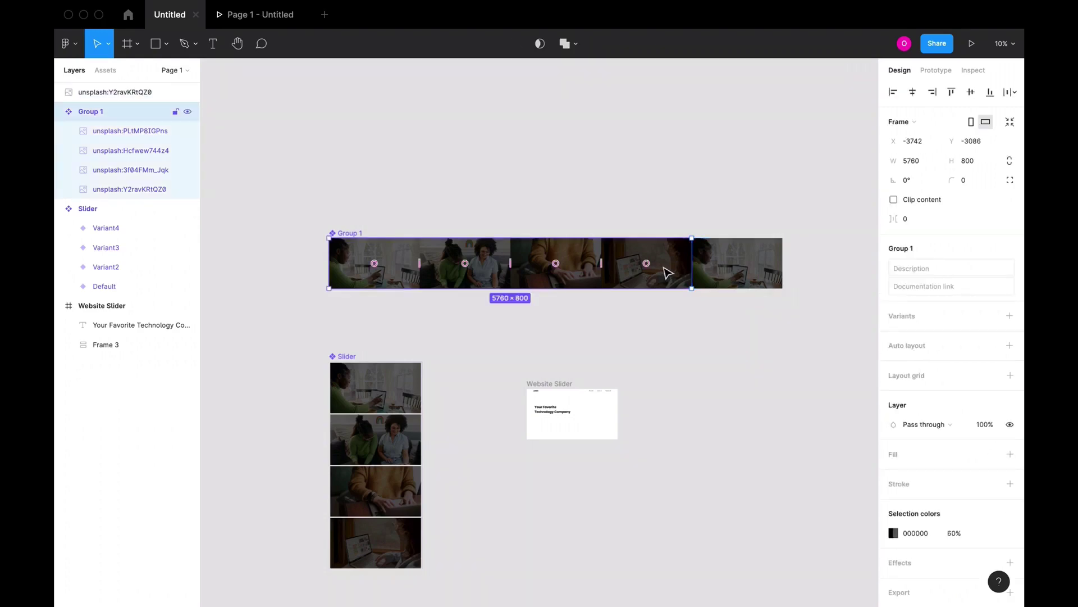
left_click_drag(690, 262, 782, 262)
double_click(753, 260)
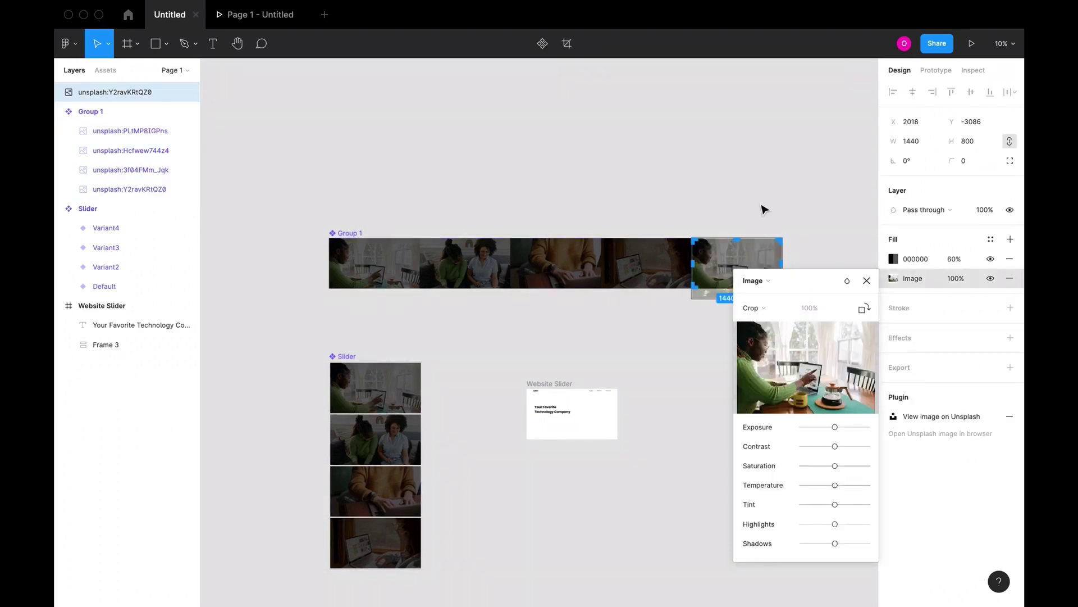
key("Escape")
left_click_drag(128, 92, 140, 168)
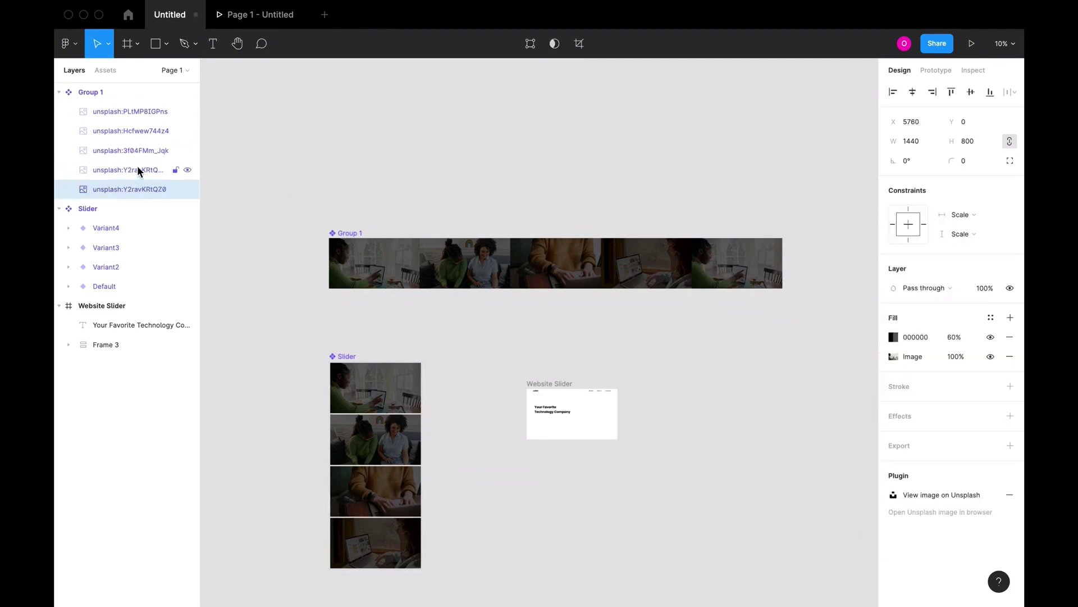
left_click(449, 219)
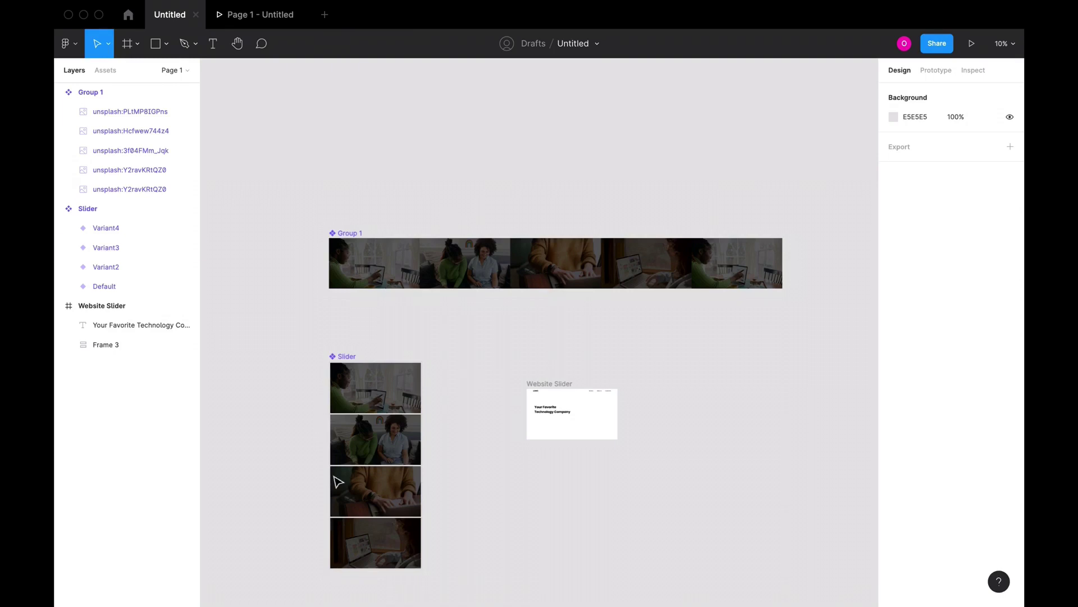
Step: Add Variant5 to Slider, paste the photo strip inside it, and set X to -5760
left_click(385, 544)
scroll(385, 545, "down", 3)
mouse_move(439, 468)
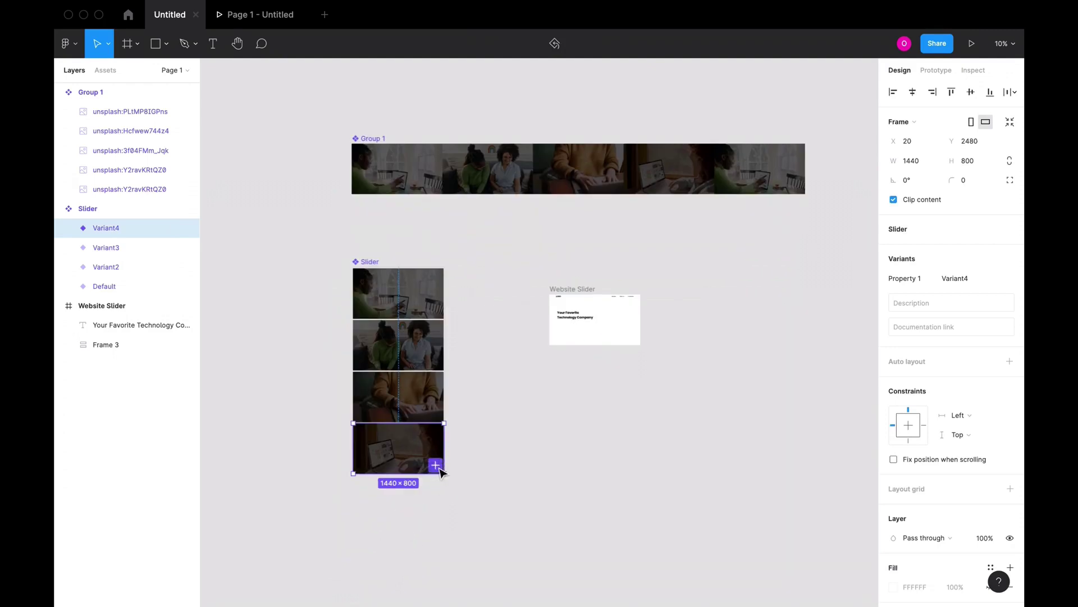
left_click(437, 467)
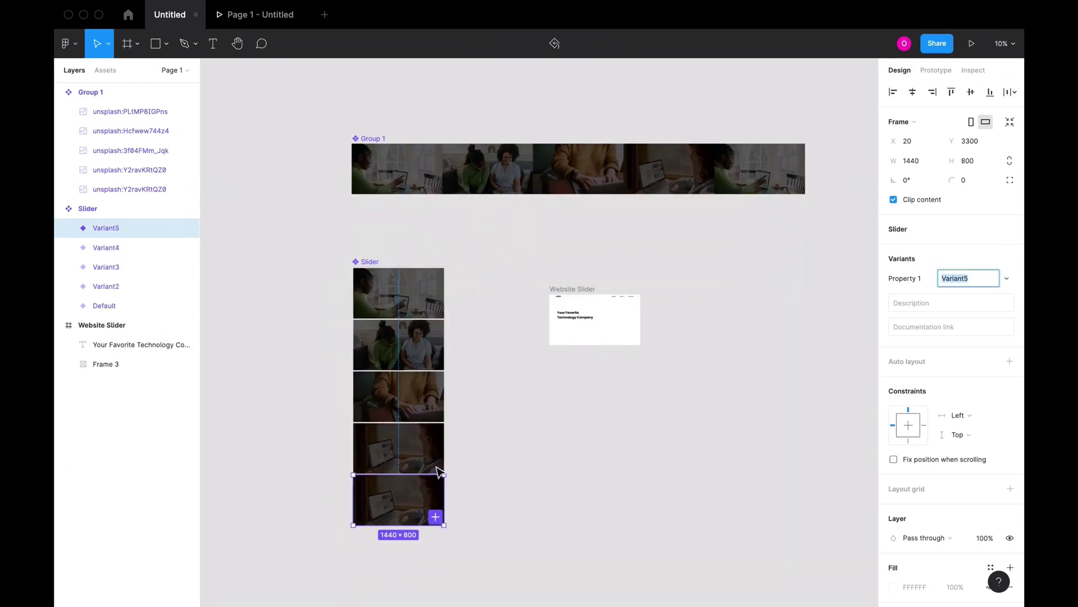
key("ctrl+v")
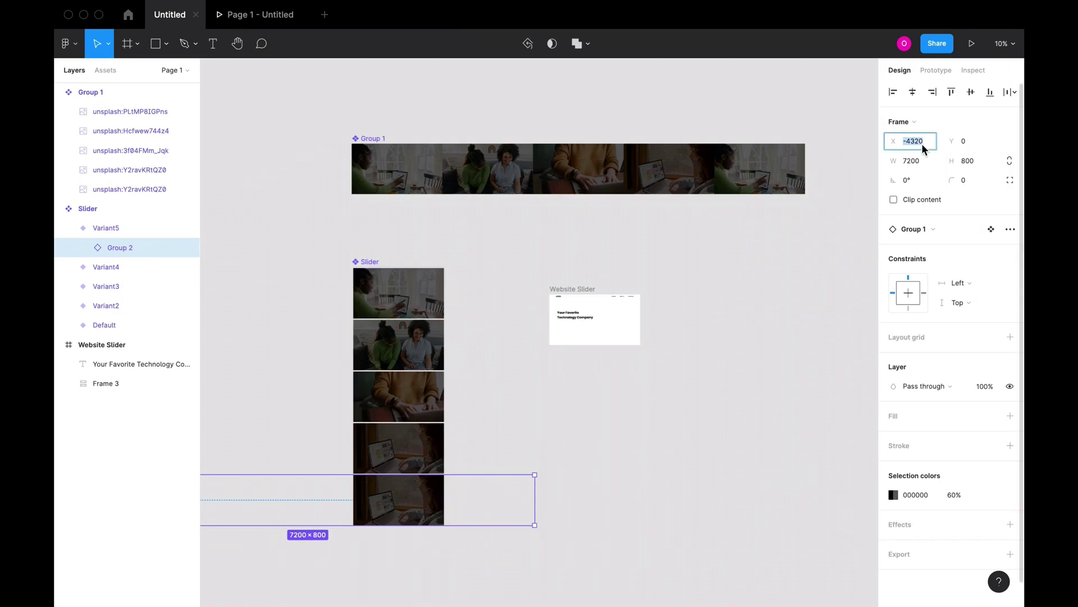
type("-5760")
key("Return")
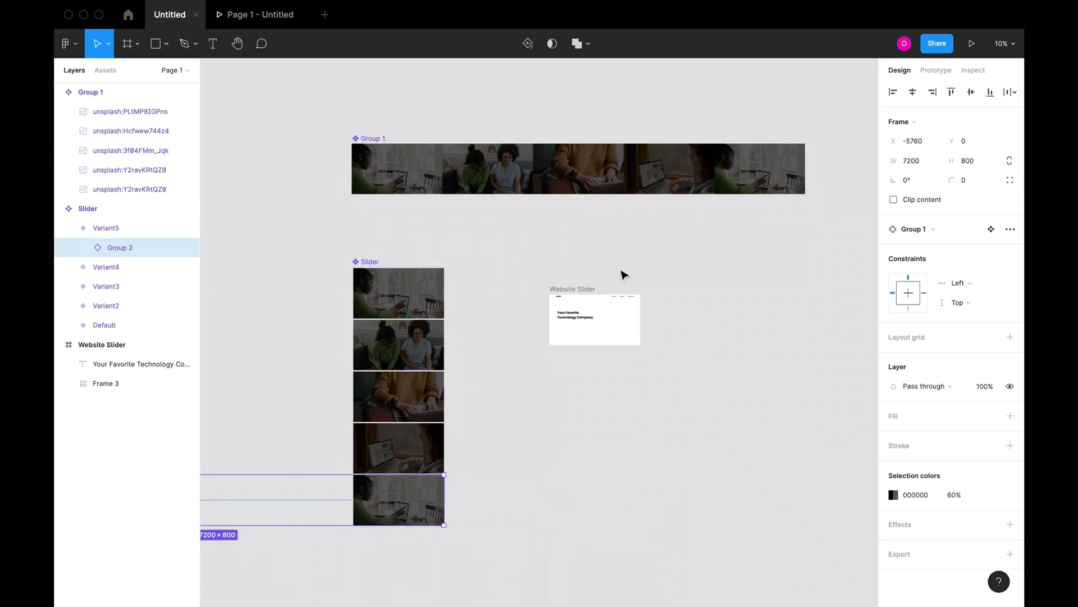
Step: Select Variant4 and switch to prototype mode to edit its interactions
scroll(413, 464, "left", 3)
scroll(414, 464, "down", 2)
left_click(501, 400)
scroll(501, 400, "down", 1)
scroll(502, 400, "left", 1)
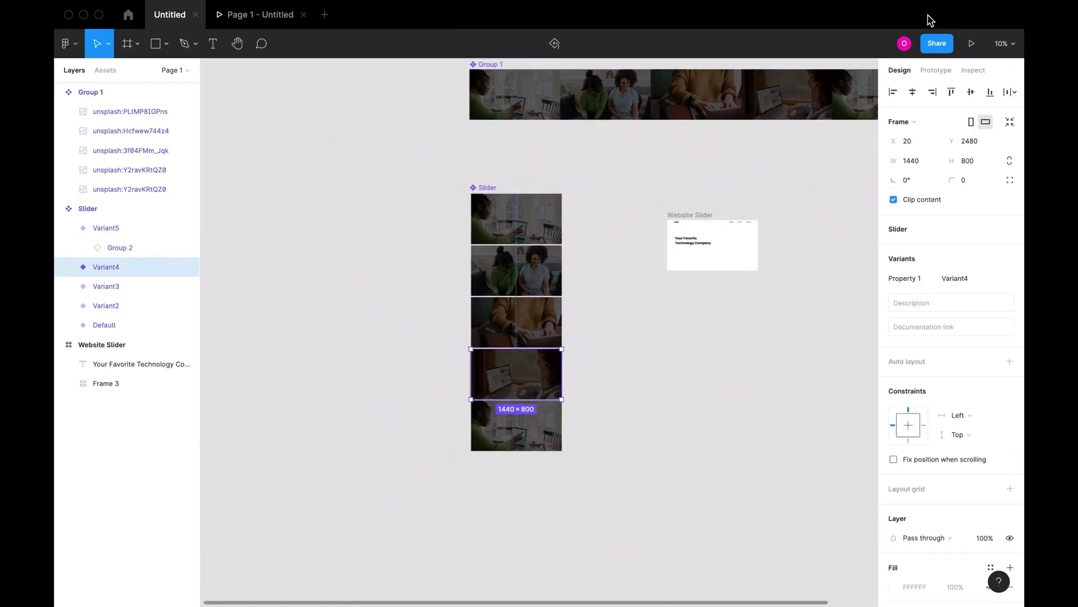
key("shift+e")
Step: Point Variant4's connection to Variant5 using Smart animate at 1000ms
left_click(556, 373)
left_click_drag(528, 413, 528, 413)
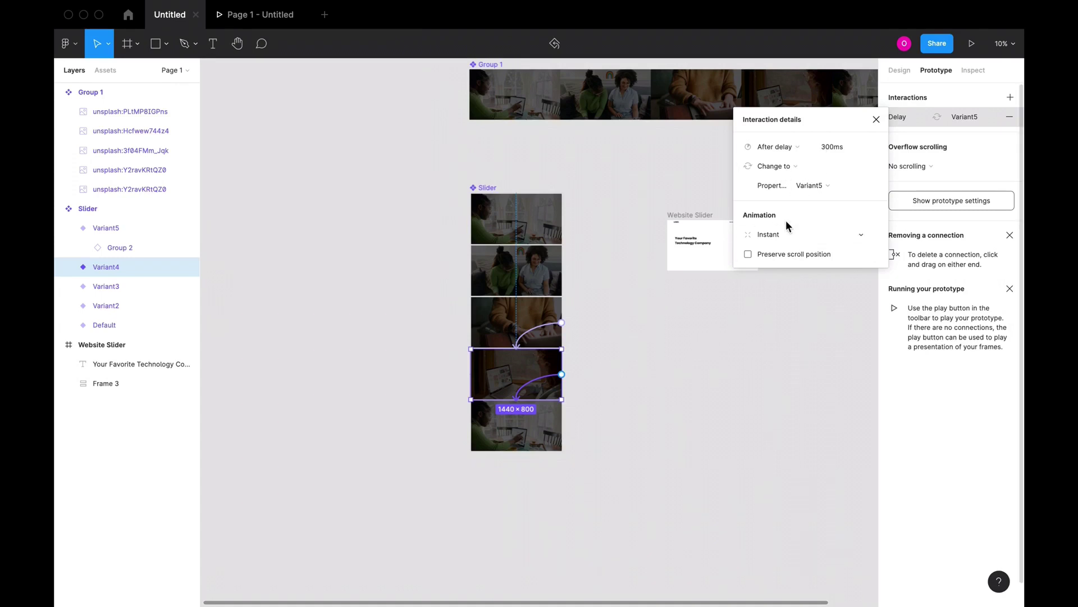
left_click(788, 234)
left_click(796, 262)
type("1000")
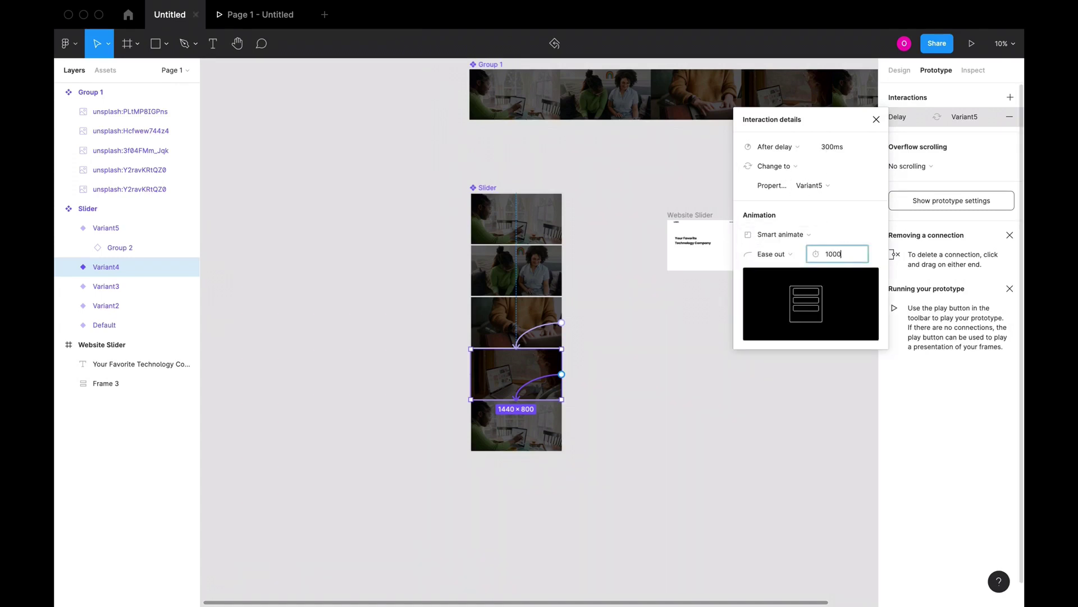
key("Return")
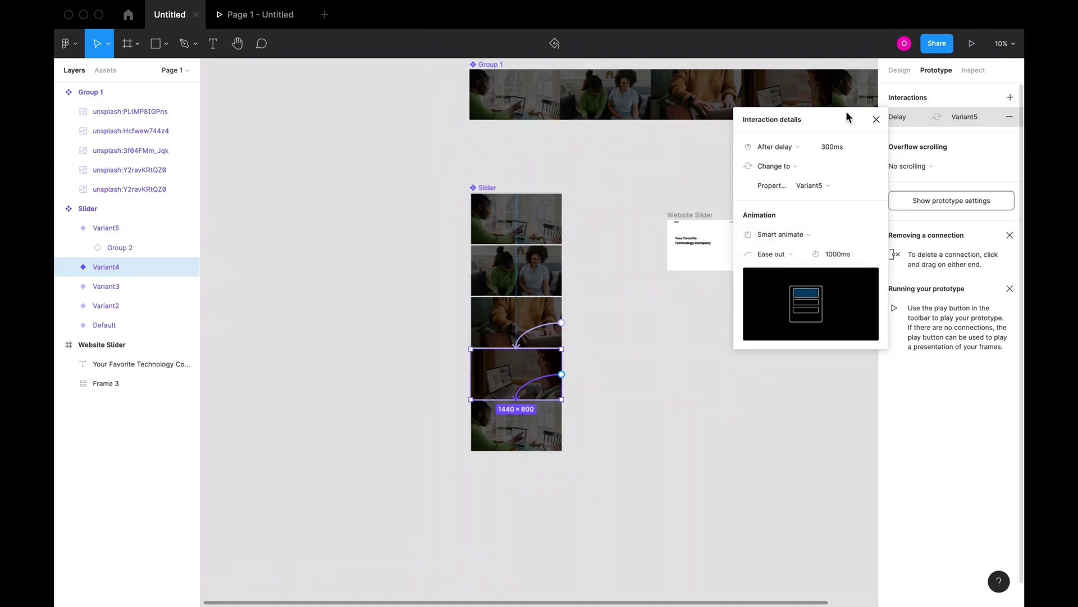
Step: Give Variant4's transition a 2000ms delay and a 500ms animation duration
left_click(842, 148)
type("1000")
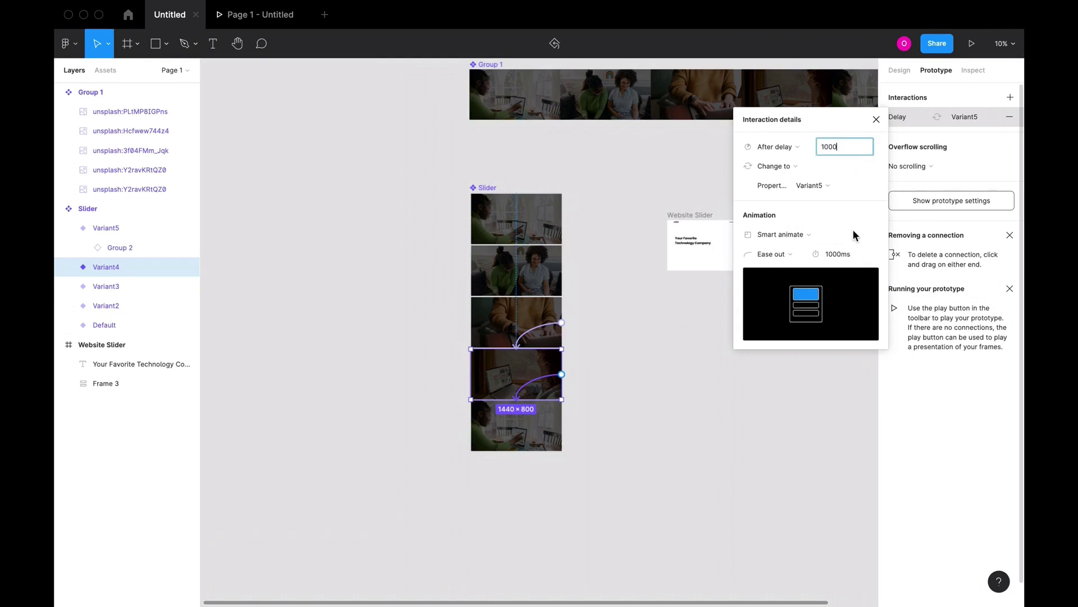
left_click(848, 253)
type("500")
left_click(838, 144)
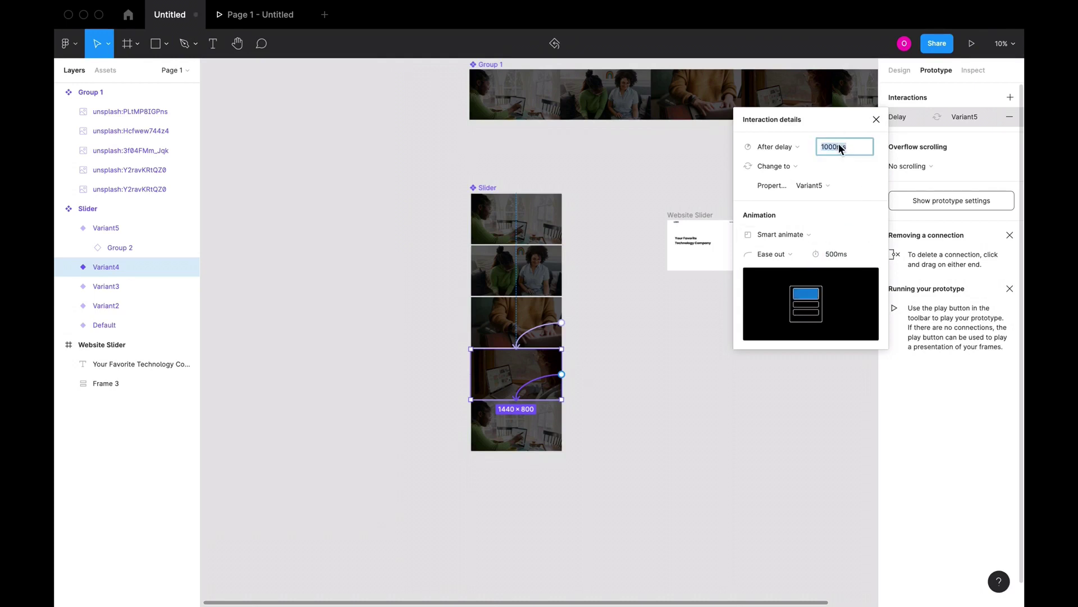
type("2000")
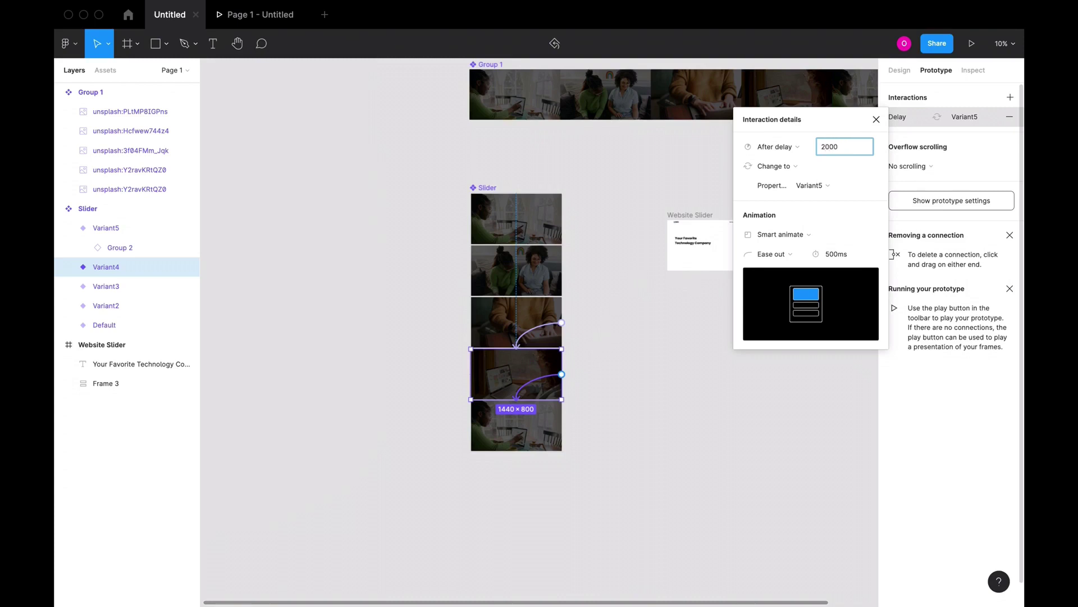
key("Return")
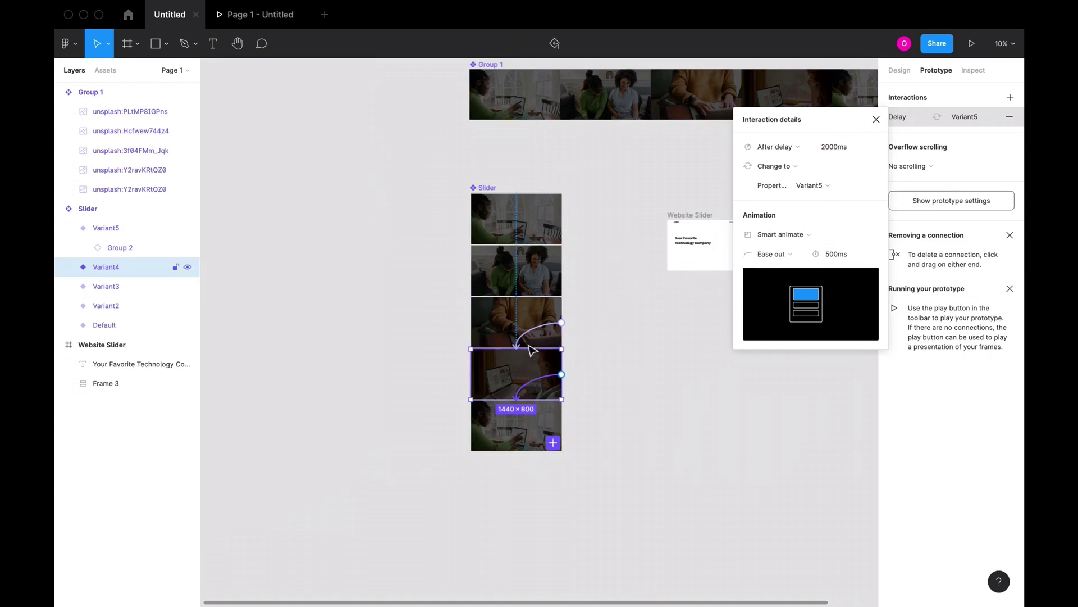
Step: Set Variant3's transition to Variant4 to a 2000ms delay with a 1000ms duration
left_click(509, 323)
left_click(830, 147)
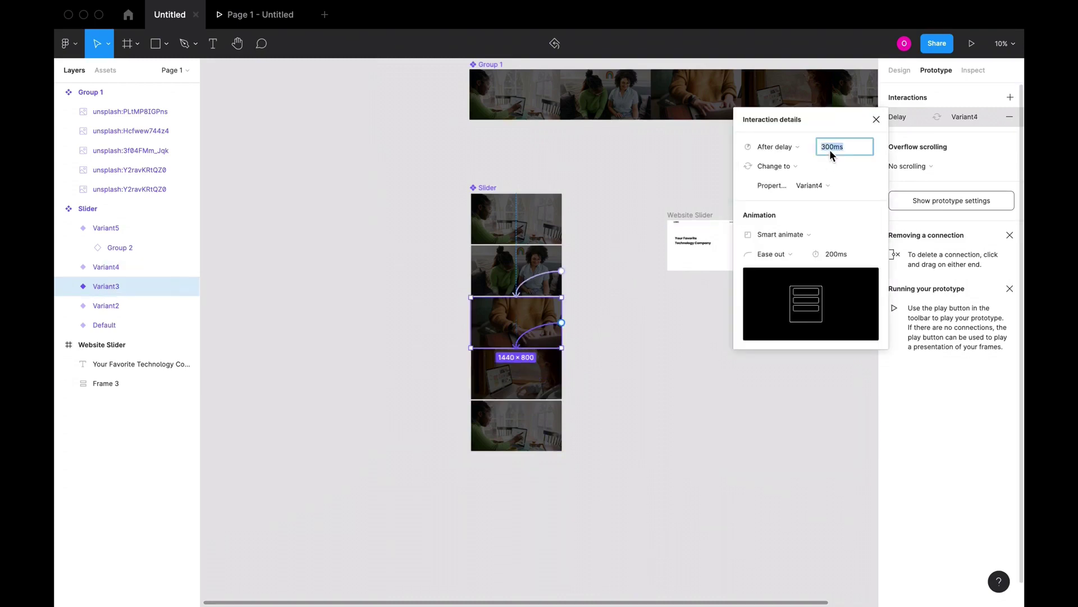
type("2000")
key("Return")
type("1000")
key("Return")
Step: Set Variant2's transition to Variant3 to a 2000ms delay and 500ms duration
left_click(530, 385)
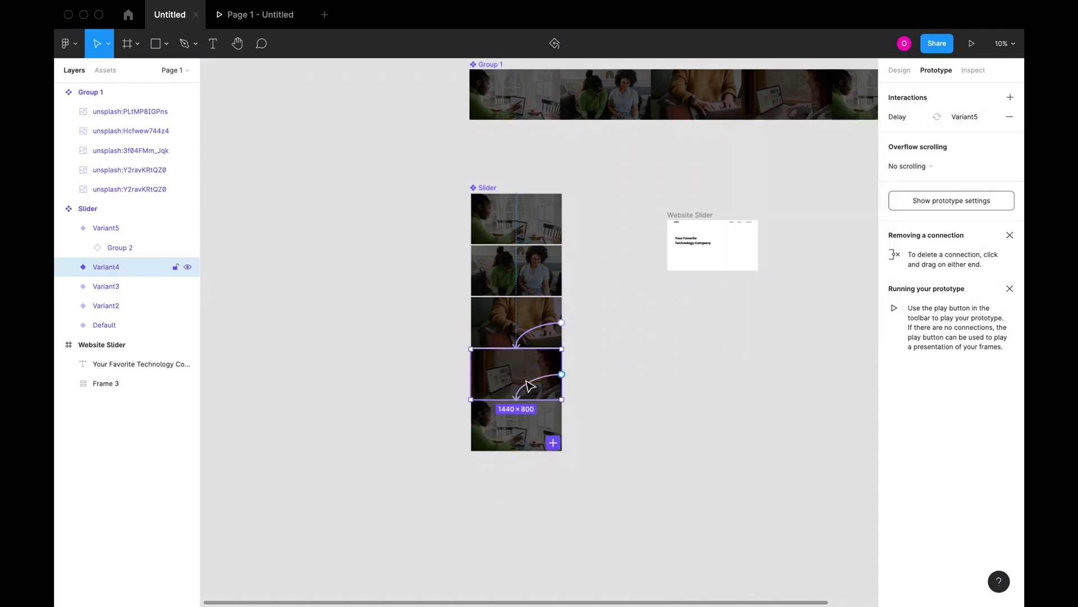
left_click(530, 385)
left_click(533, 332)
left_click(517, 270)
left_click(536, 281)
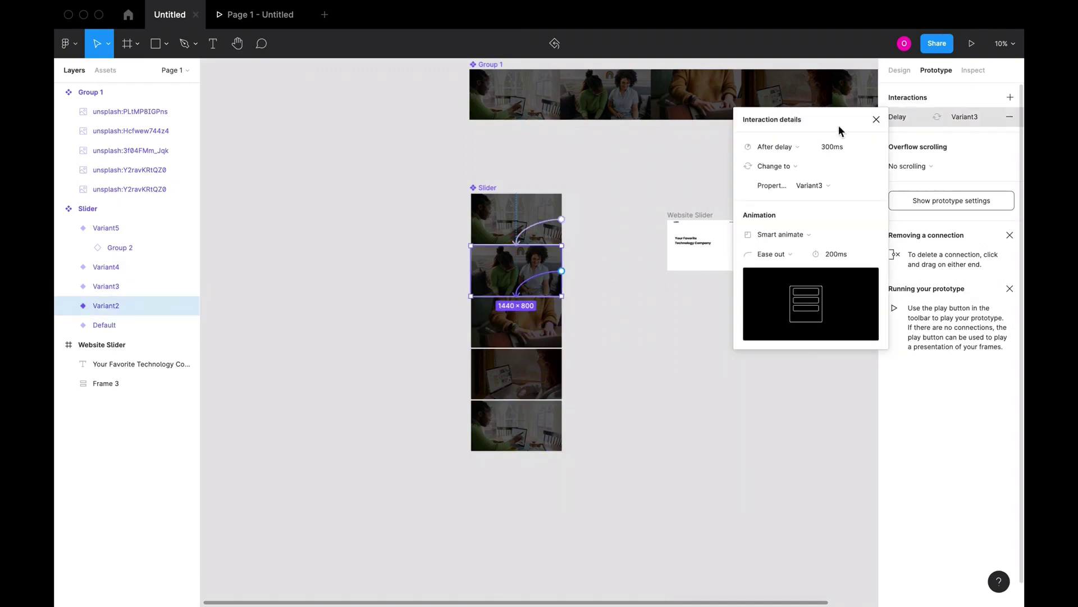
left_click(840, 143)
type("2000")
left_click(836, 254)
type("500")
key("Return")
Step: Set the Default variant's transition to Variant2 to a 2000ms delay and 500ms duration
left_click(538, 231)
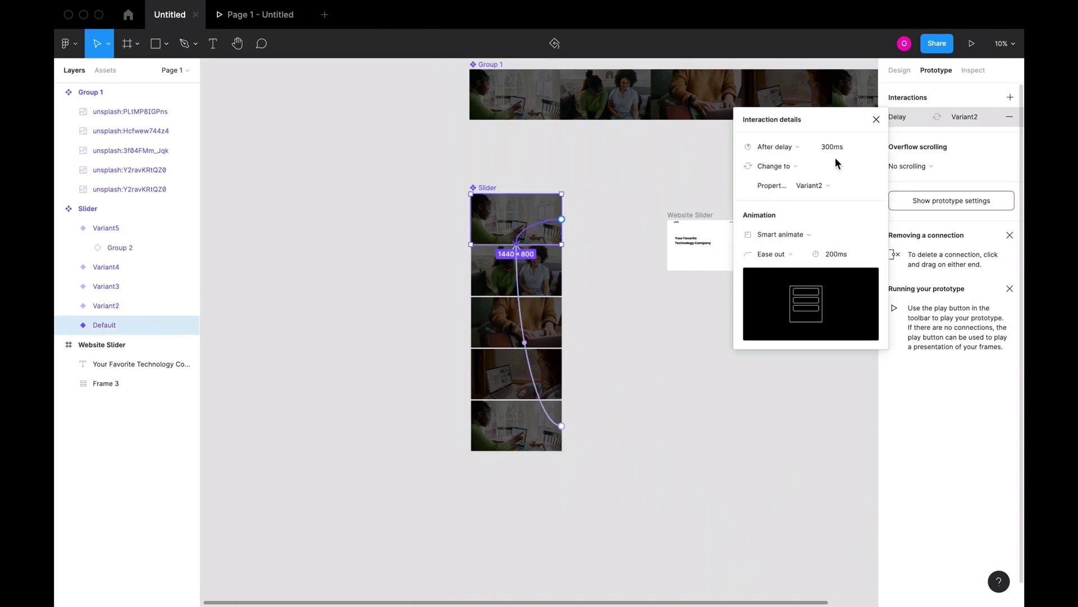
left_click(842, 146)
type("2000")
left_click(837, 254)
type("500")
key("Return")
Step: Adjust Variant5's transition back to Default and recheck Default's settings
left_click(548, 438)
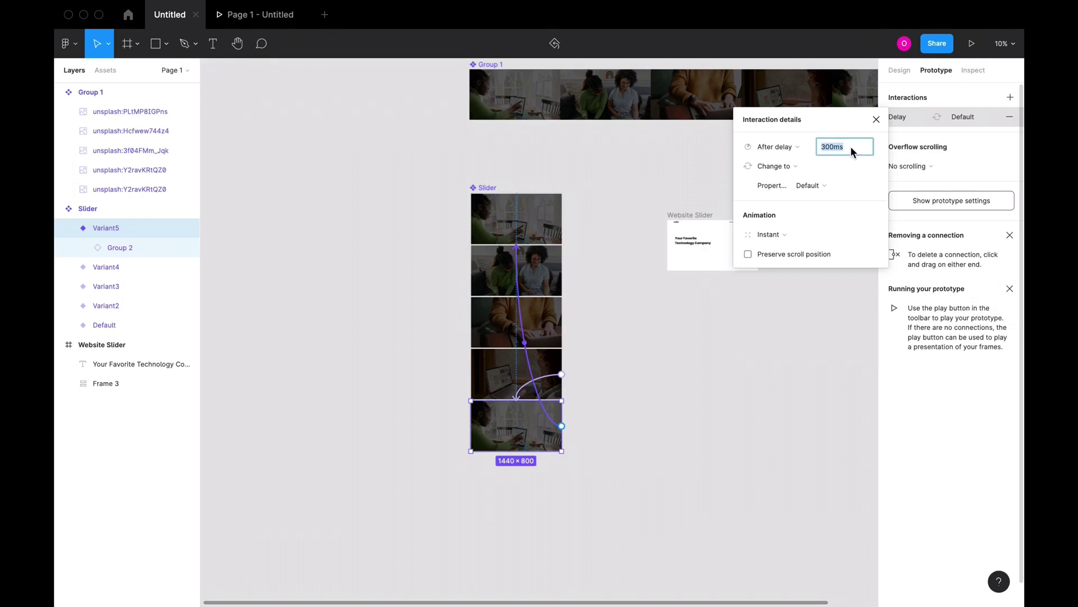
type("1000")
left_click(104, 324)
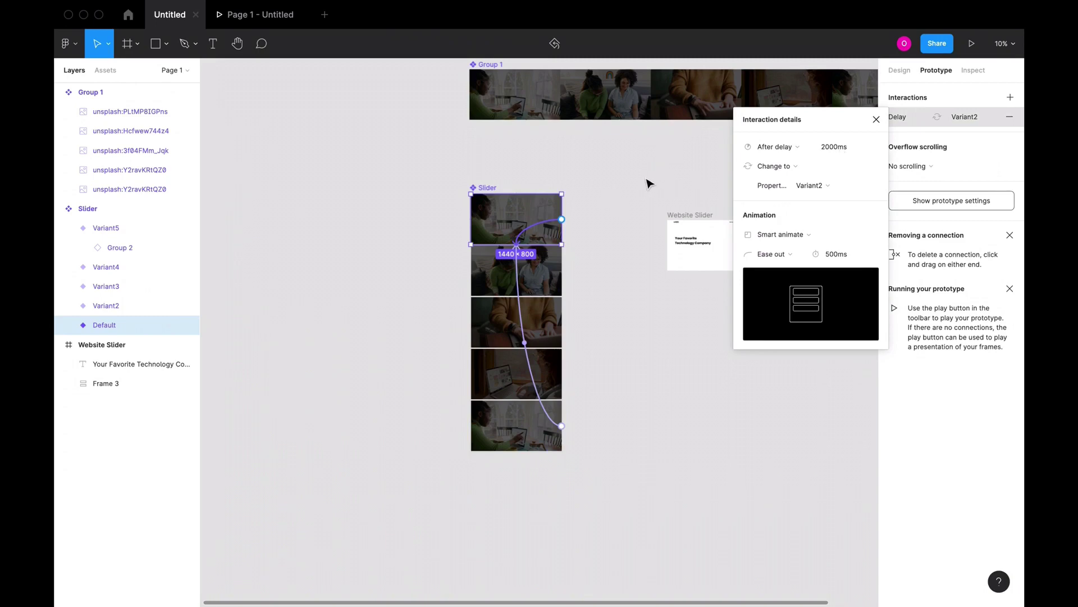
left_click(601, 329)
scroll(618, 225, "up", 4)
Step: Drag a Slider instance from Assets into Website Slider and layer it behind the text and nav
left_click(457, 295)
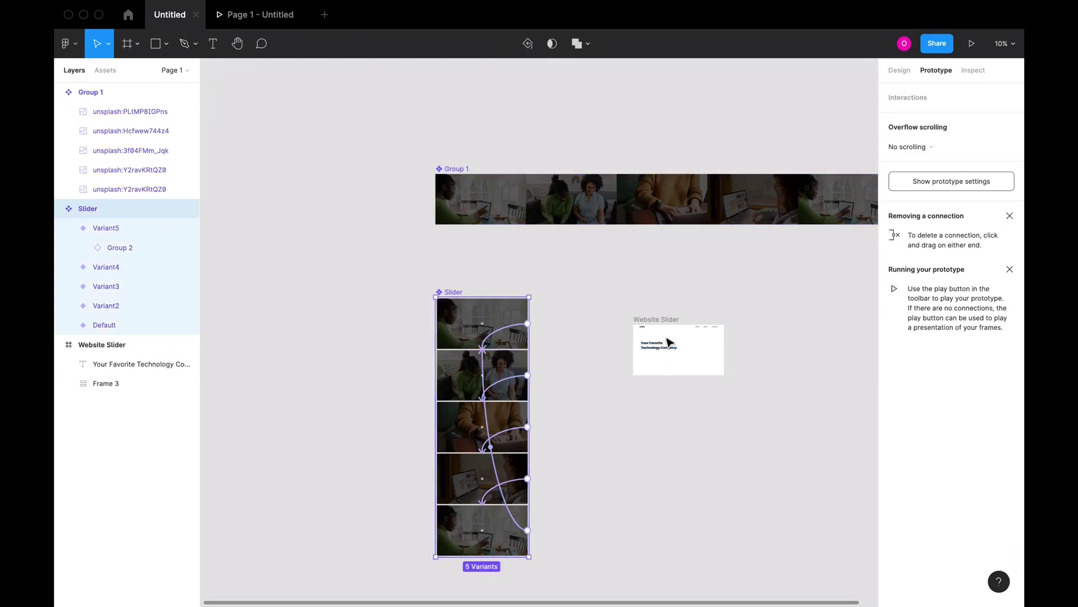
scroll(670, 341, "up", 3)
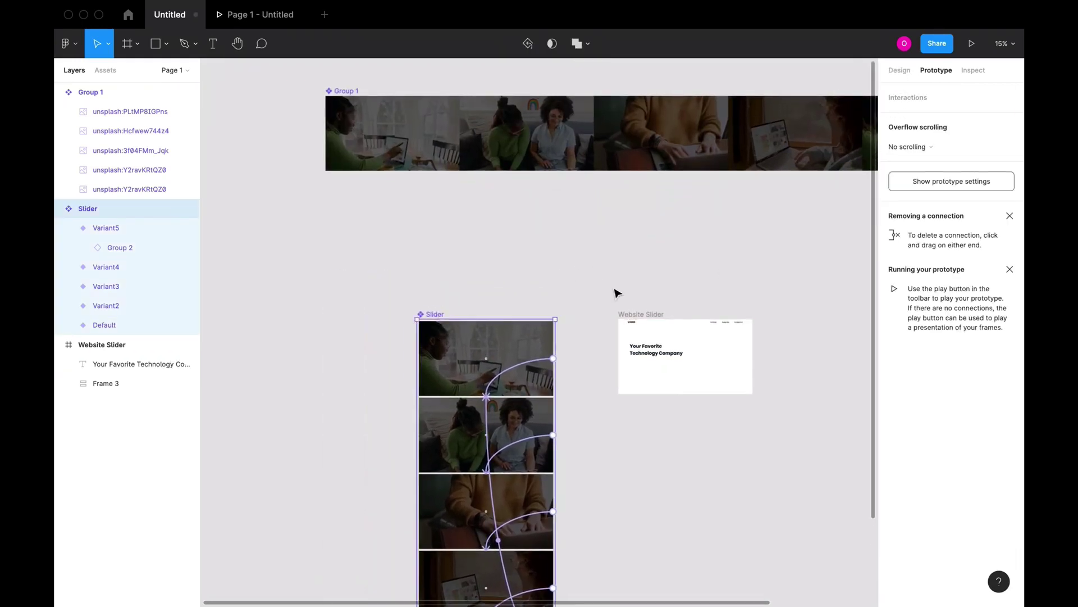
scroll(618, 295, "up", 3)
left_click(513, 288)
left_click(105, 70)
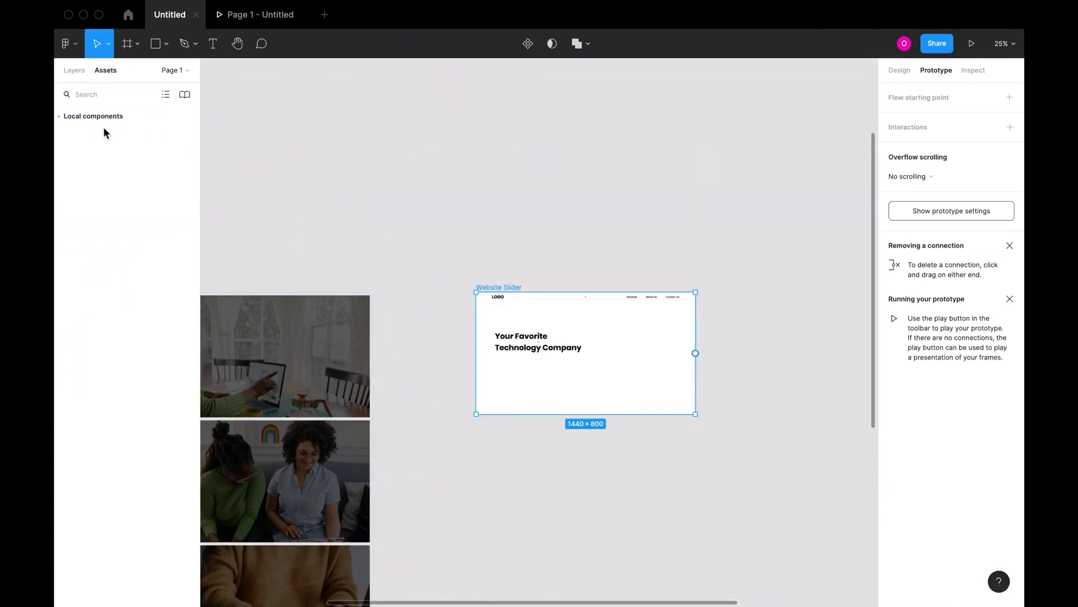
left_click(60, 117)
left_click_drag(145, 164, 562, 350)
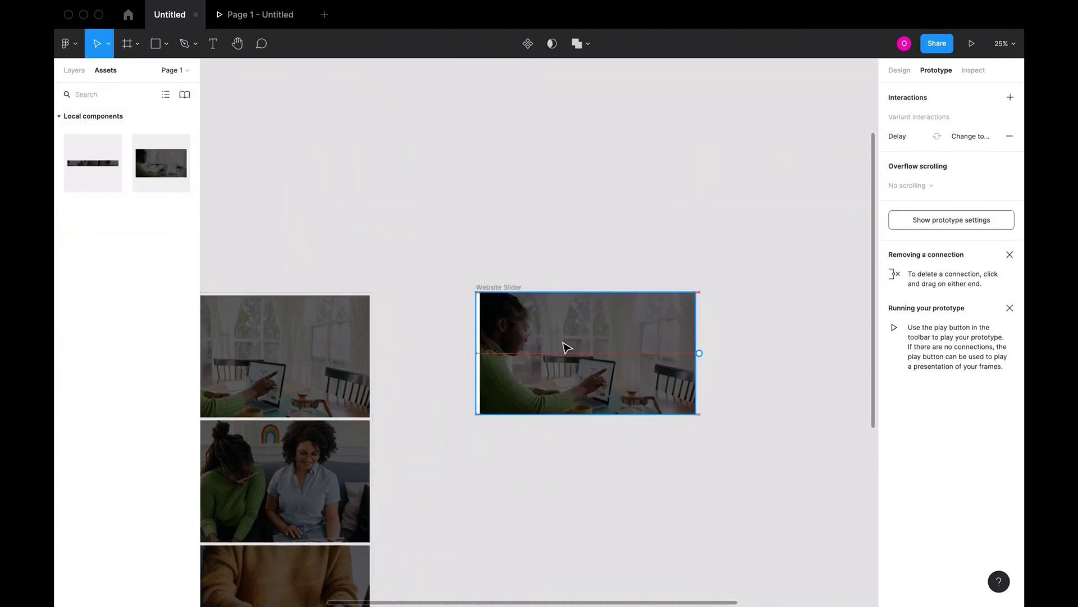
left_click(74, 70)
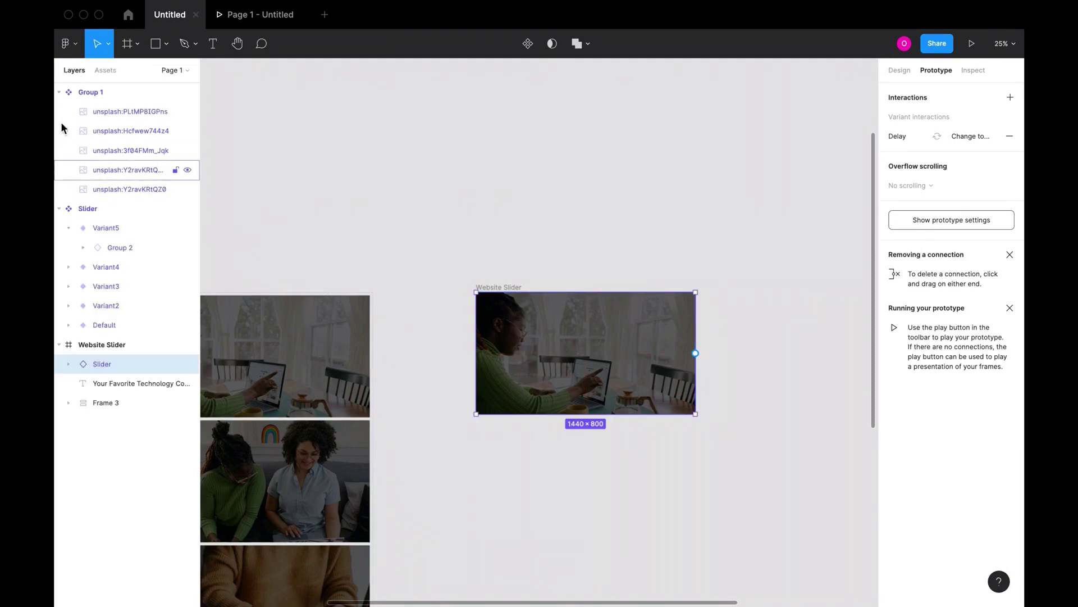
left_click(59, 92)
left_click(59, 111)
left_click_drag(90, 157, 93, 202)
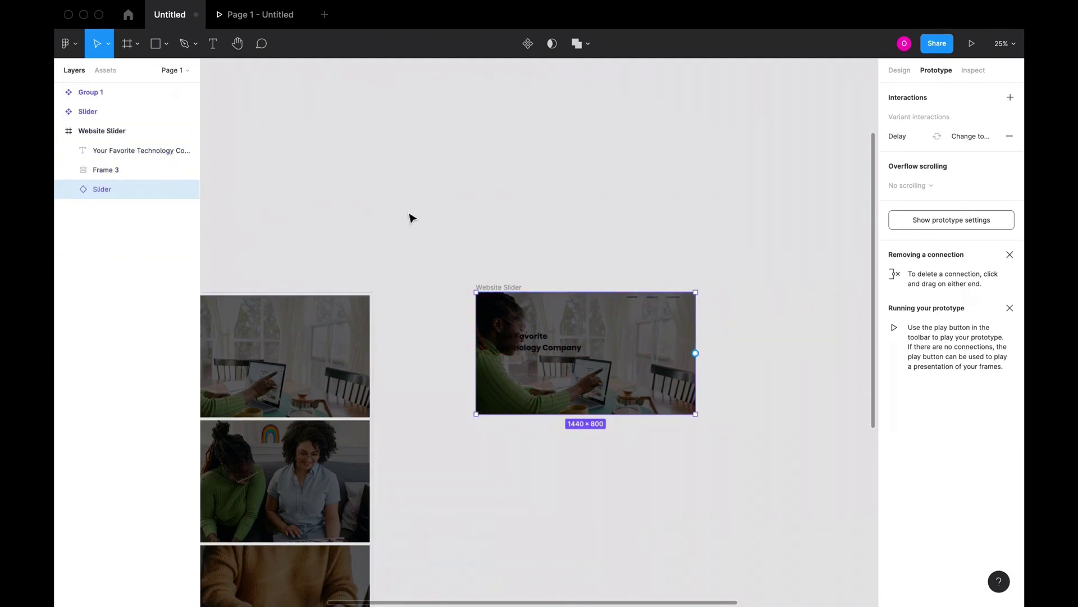
Step: Make the hero heading and the Frame 3 navigation text white
left_click(534, 337)
left_click(587, 296, "shift")
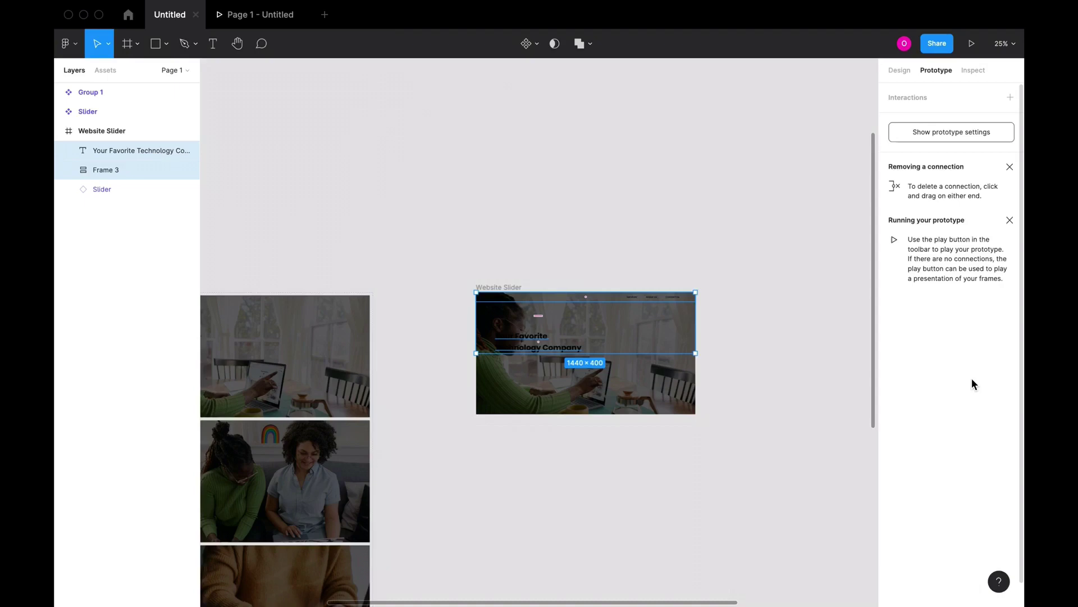
left_click(898, 71)
left_click(893, 556)
left_click(767, 542)
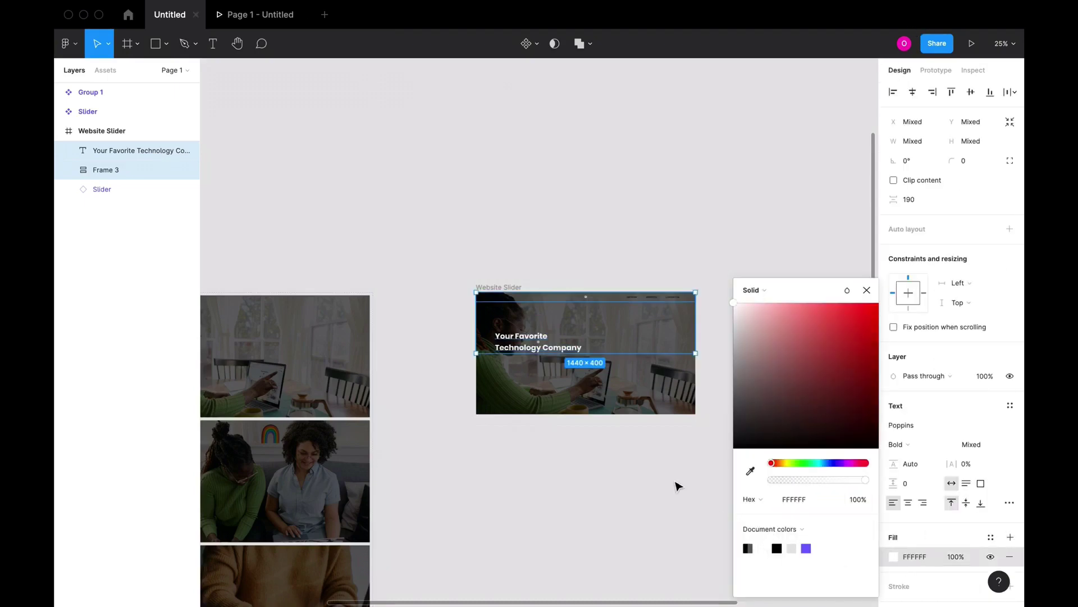
key("Escape")
left_click(669, 308)
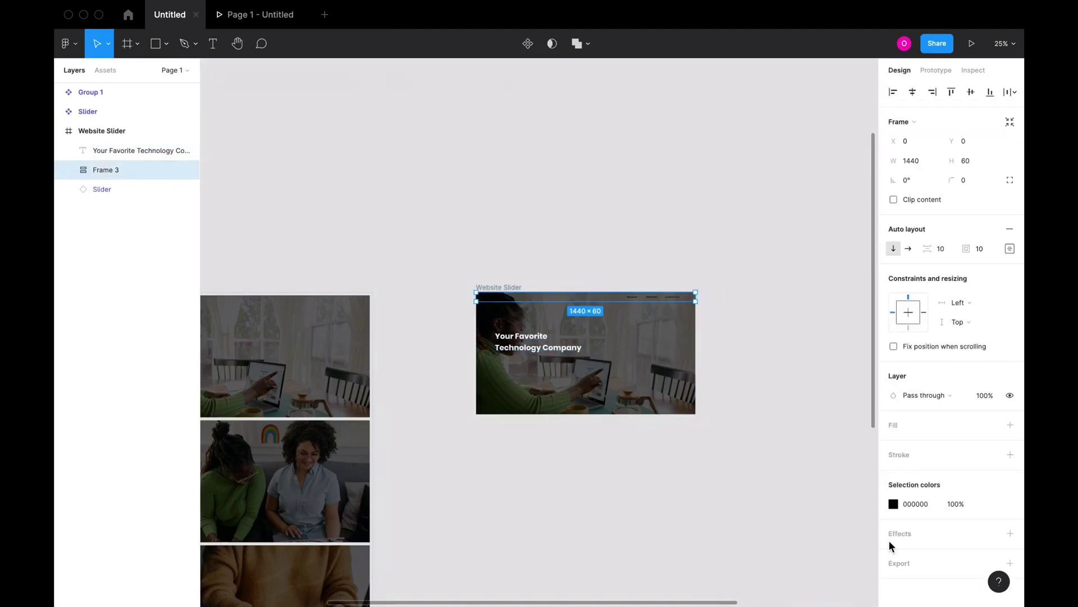
left_click(893, 504)
left_click(698, 496)
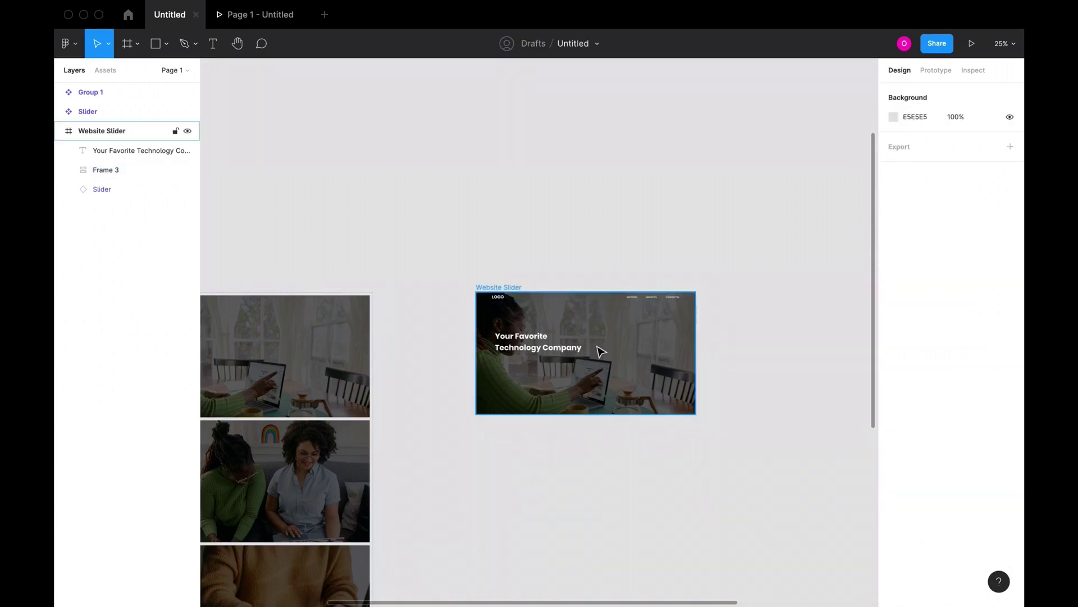
Step: Preview the Website Slider frame as a running prototype
scroll(599, 354, "up", 5)
left_click(375, 282)
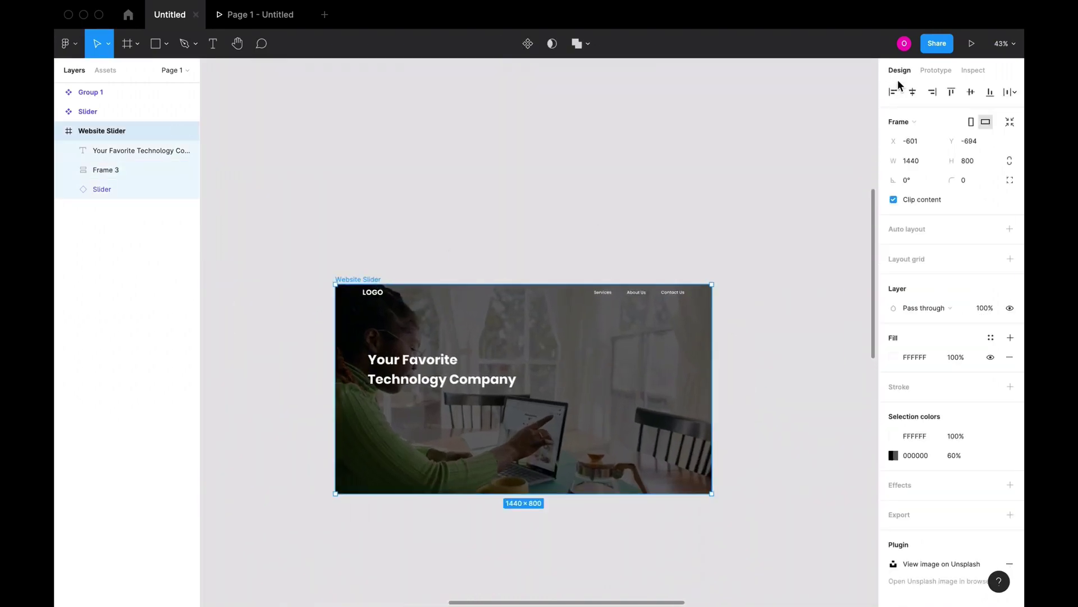
left_click(971, 43)
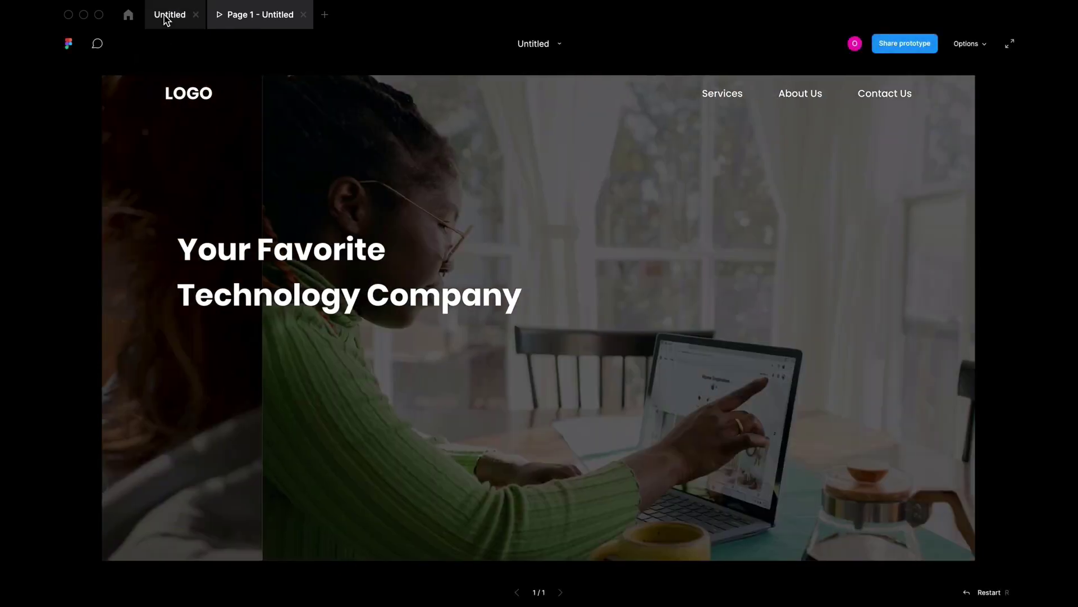
left_click(166, 17)
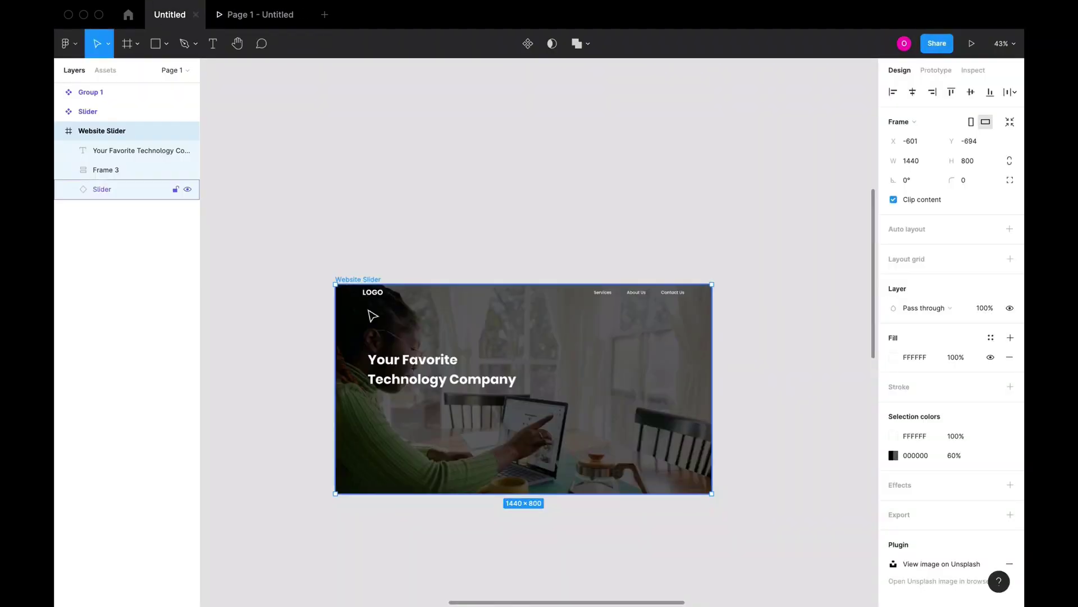
scroll(369, 312, "left", 6)
Step: Zoom out and move the Slider component and Group 1 further left
scroll(372, 318, "down", 5)
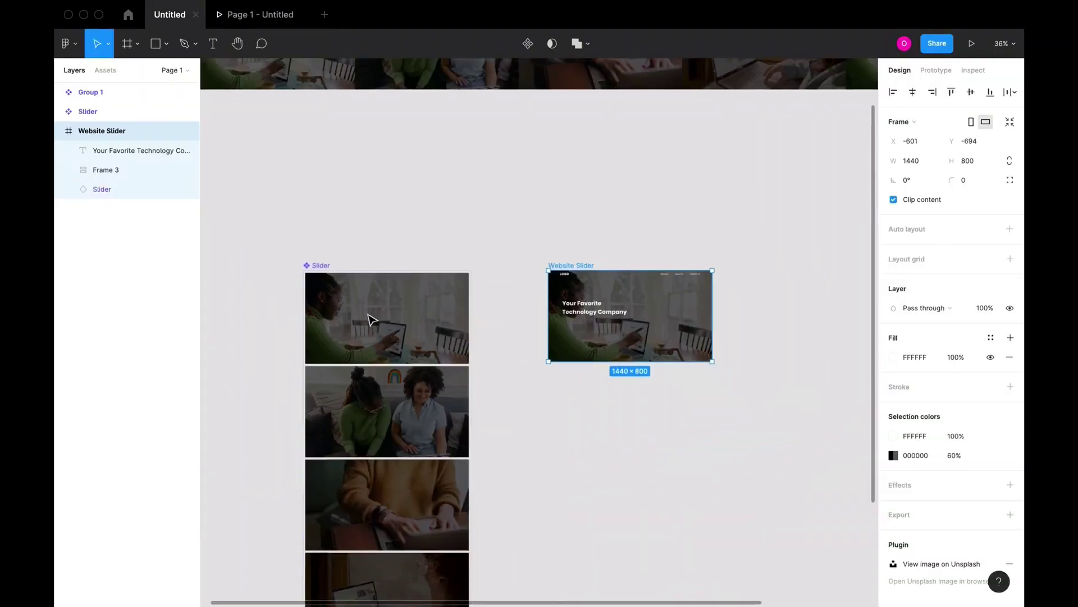
left_click(489, 313)
scroll(489, 270, "down", 3)
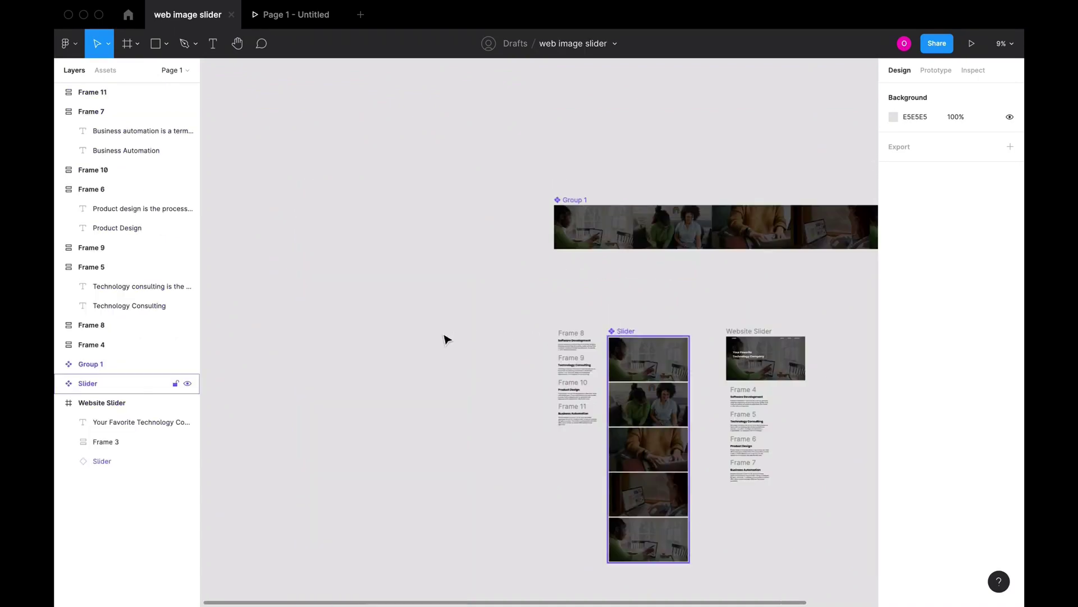
left_click_drag(448, 340, 421, 330)
left_click_drag(569, 209, 527, 281)
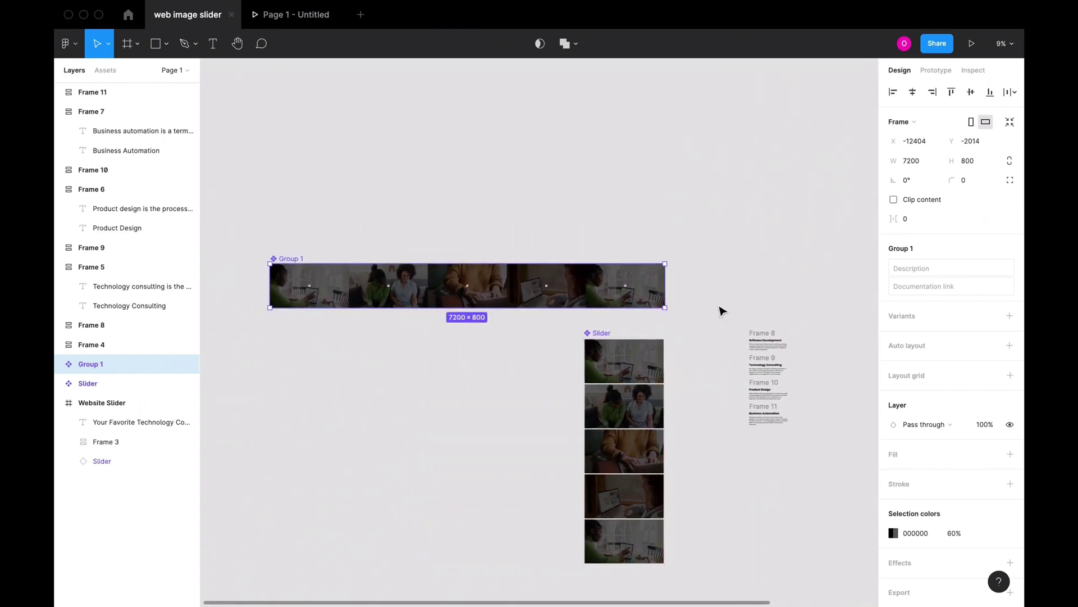
Step: Gather Frames 8–11 beside the Slider and select the Software Development frame
left_click_drag(717, 302, 548, 405)
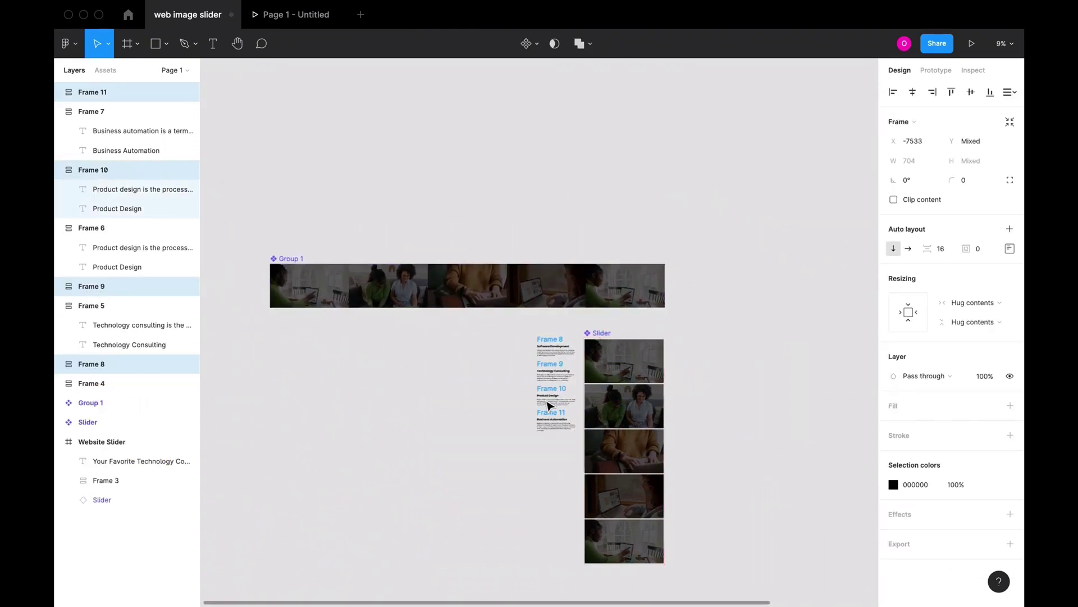
left_click(771, 393)
scroll(771, 393, "right", 10)
scroll(589, 412, "down", 2)
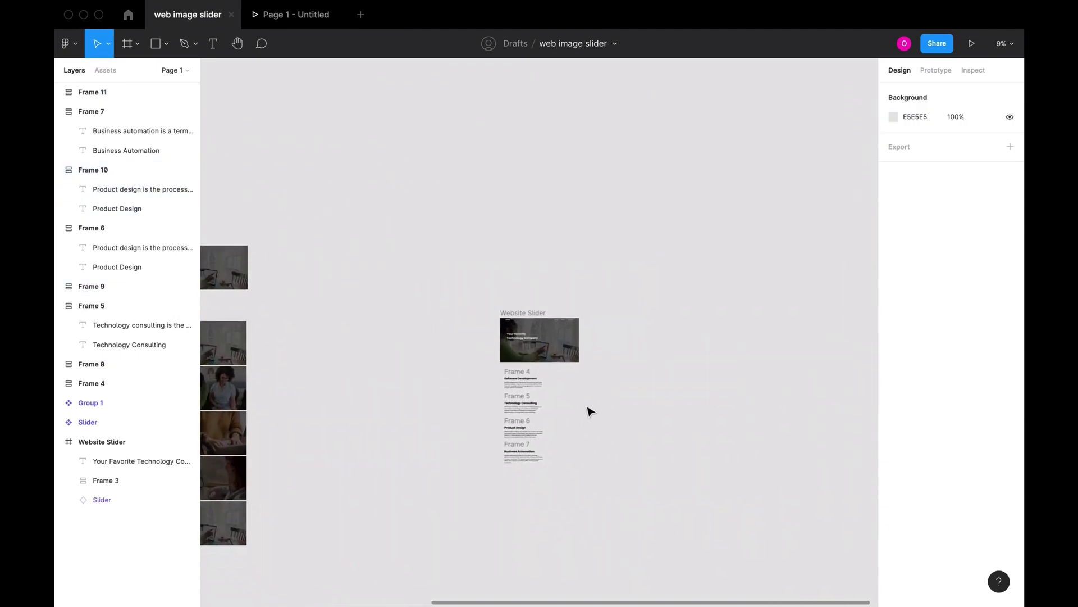
scroll(589, 411, "up", 5)
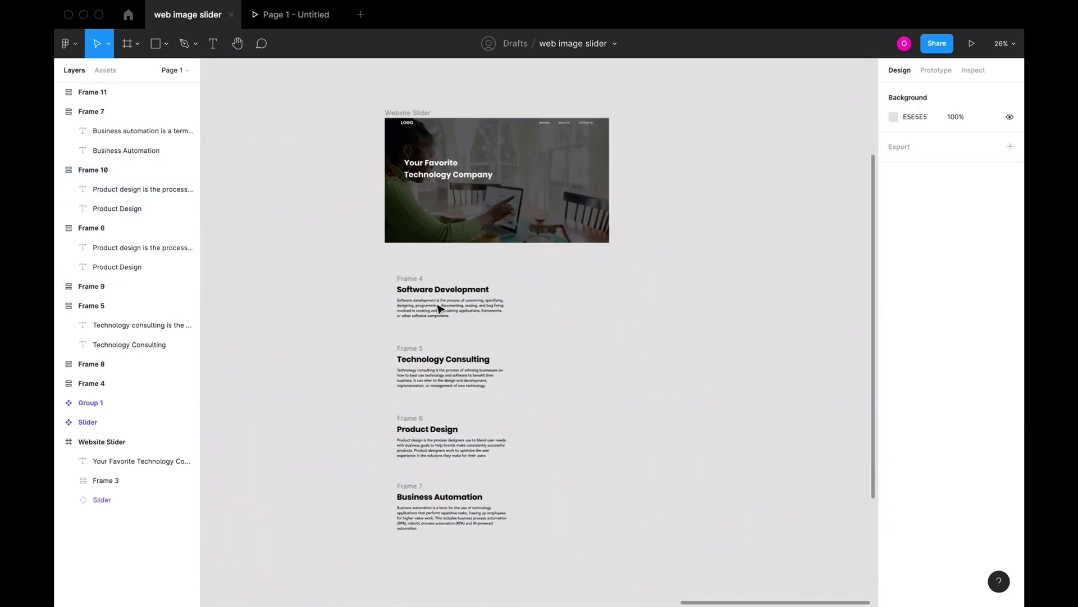
left_click(439, 307)
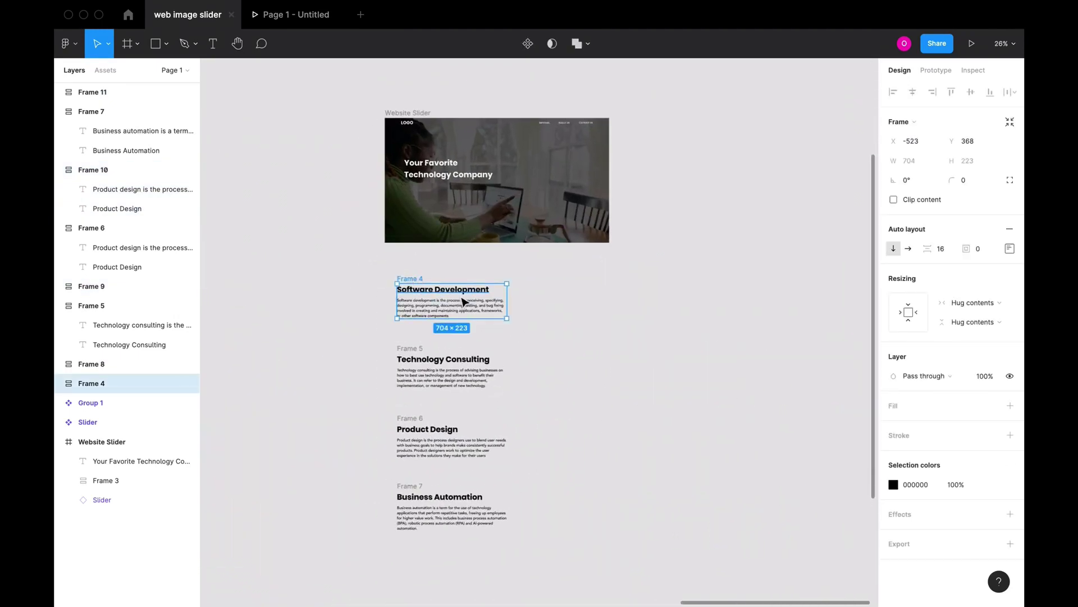
Step: Move the Software Development group right and make it a component with a second variant
left_click(527, 43)
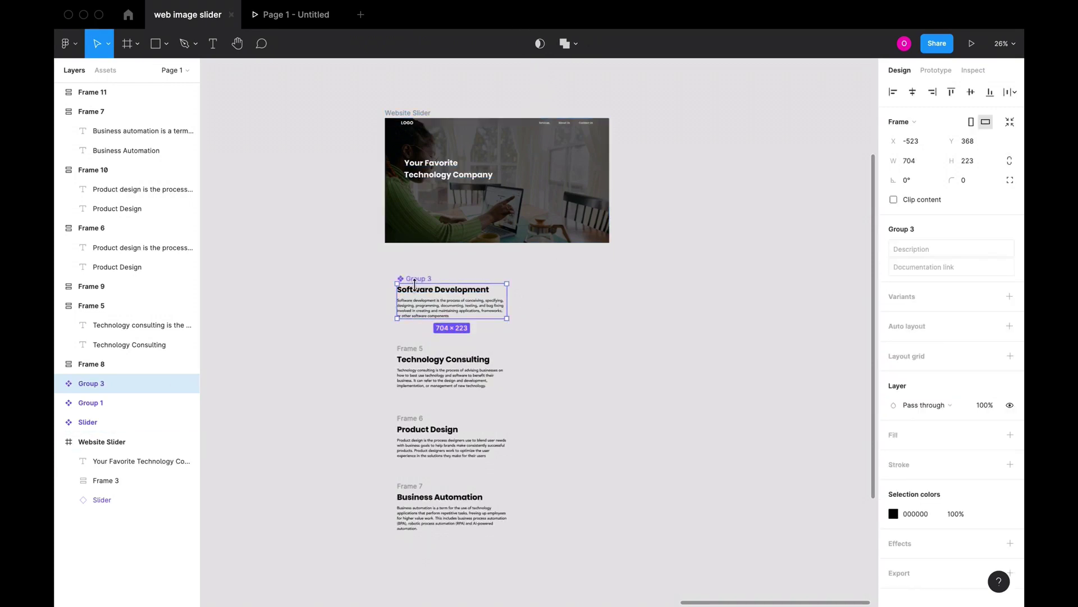
left_click_drag(418, 281, 597, 281)
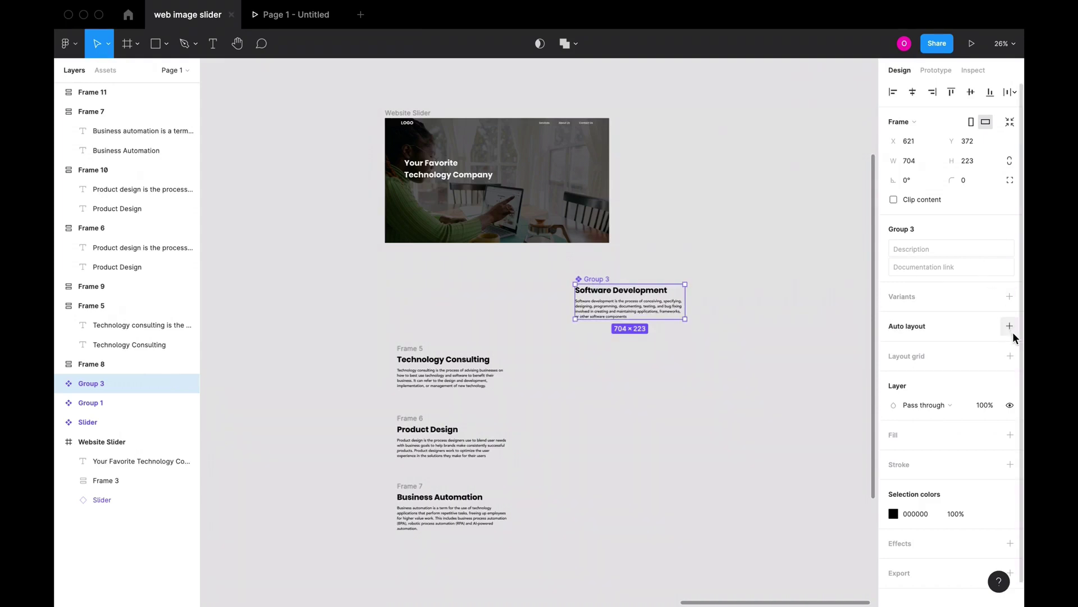
left_click(1009, 296)
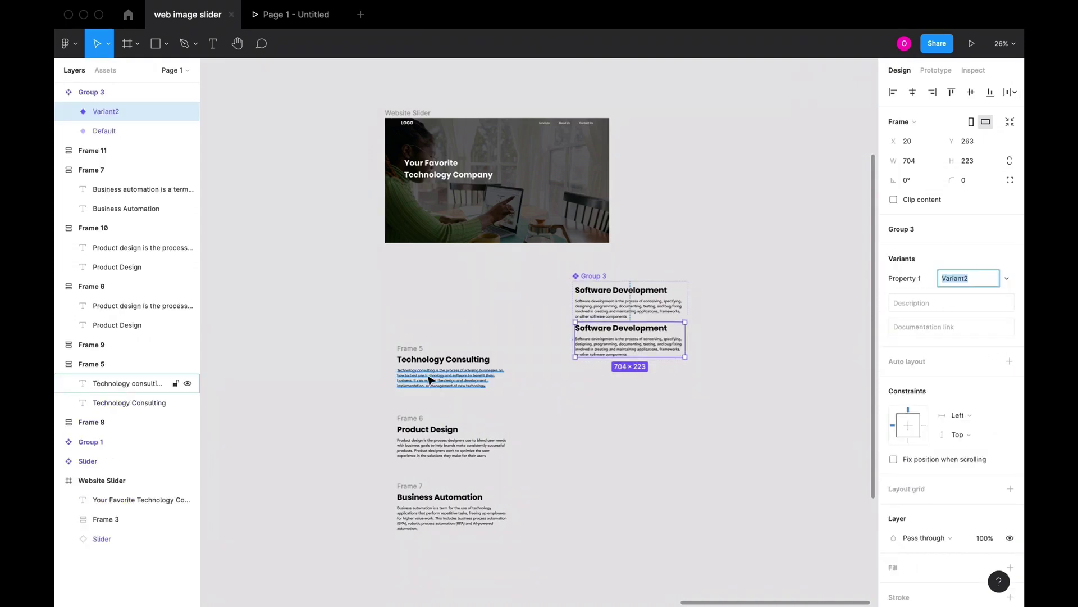
Step: Cut the Technology Consulting frame and paste it to replace Variant2's inner frame
left_click(417, 351)
key("Delete")
left_click(597, 349)
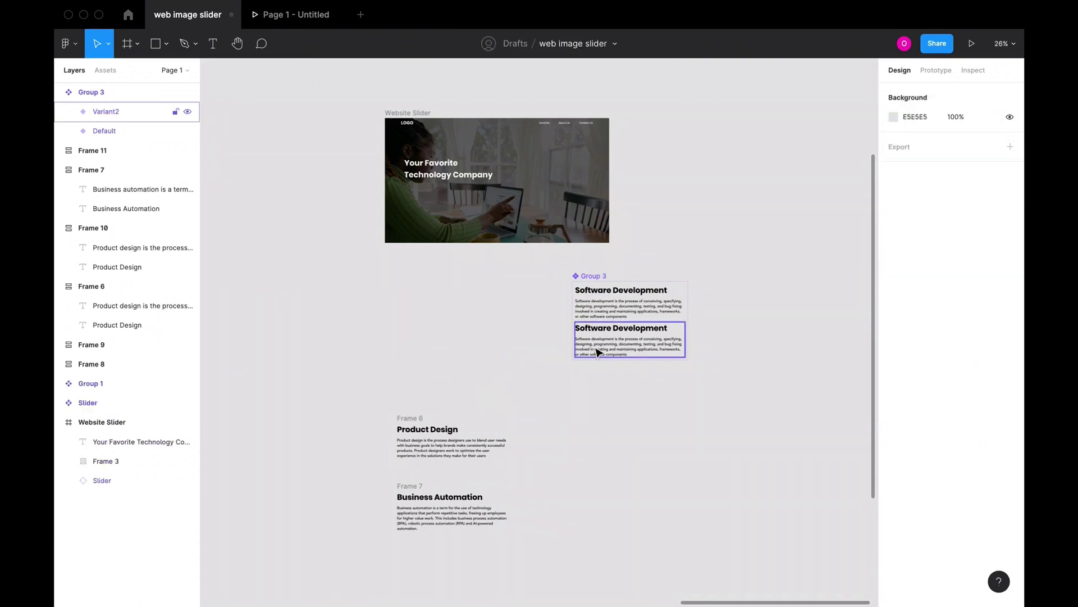
right_click(601, 346)
left_click(294, 247)
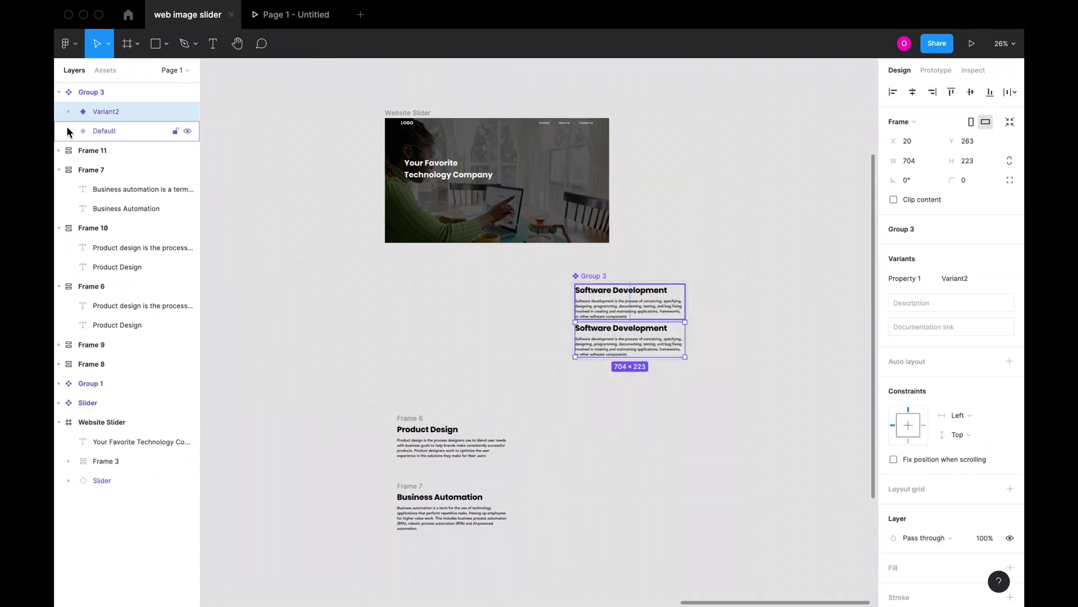
left_click(68, 112)
left_click(124, 131)
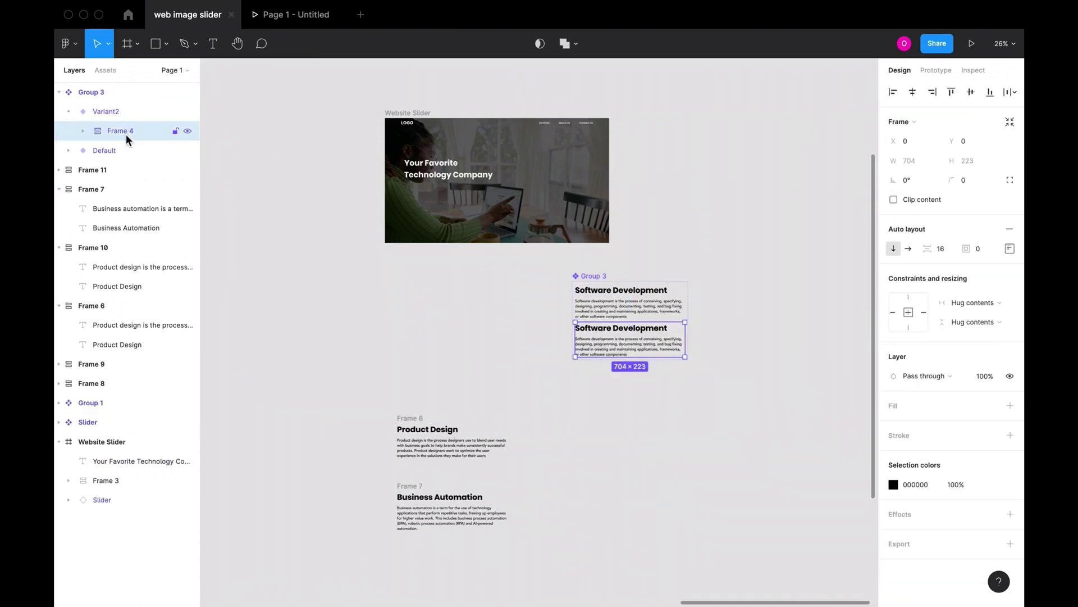
right_click(128, 131)
left_click(160, 159)
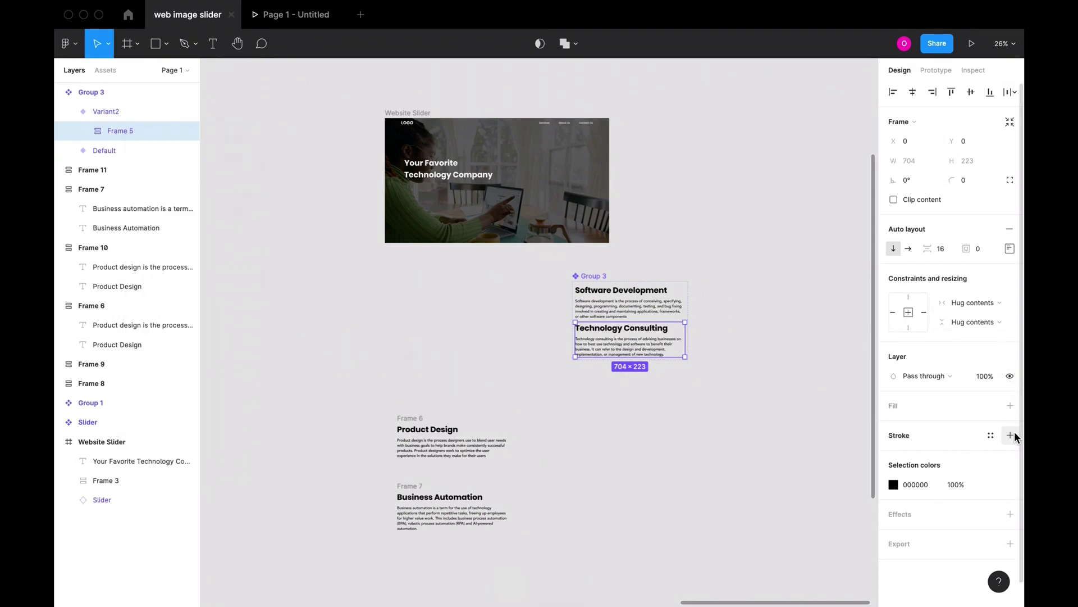
left_click(767, 303)
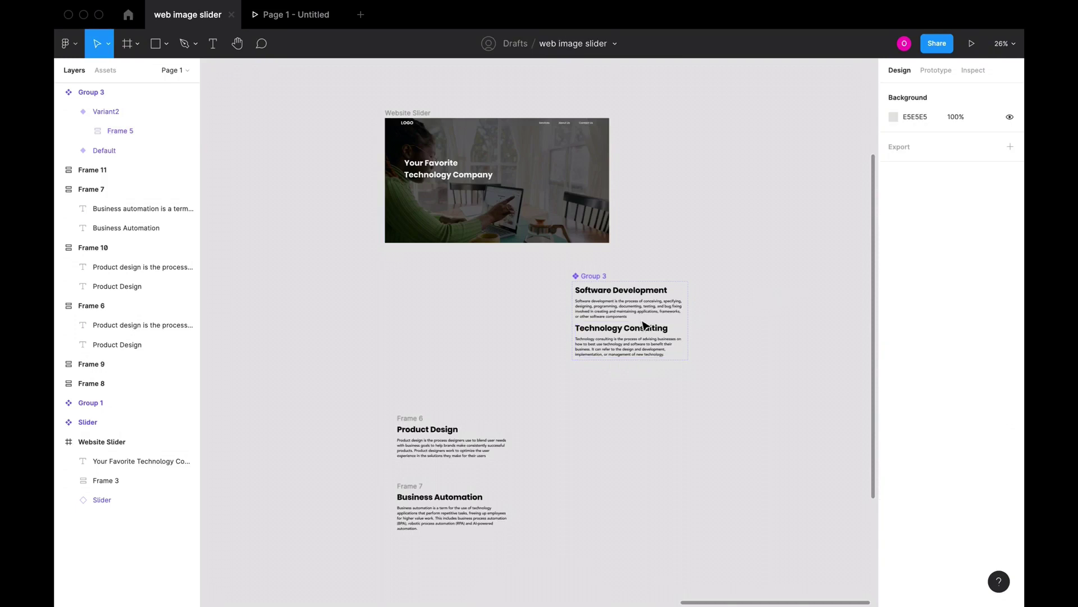
left_click(595, 276)
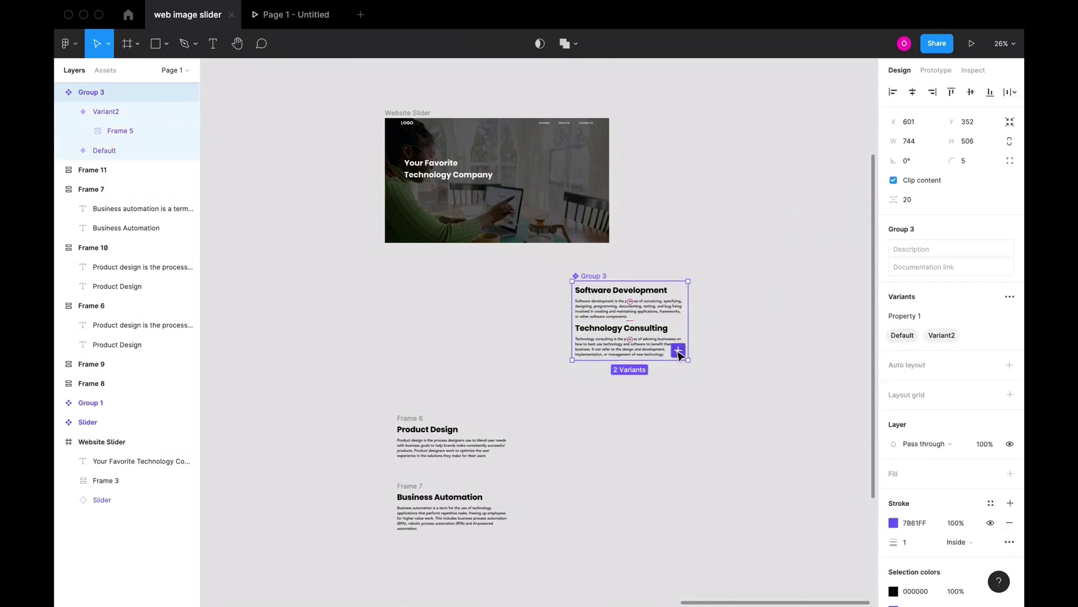
Step: Add Variant3 and Variant4, replacing Variant3's inner frame with the Product Design block
left_click(680, 355)
left_click(679, 388)
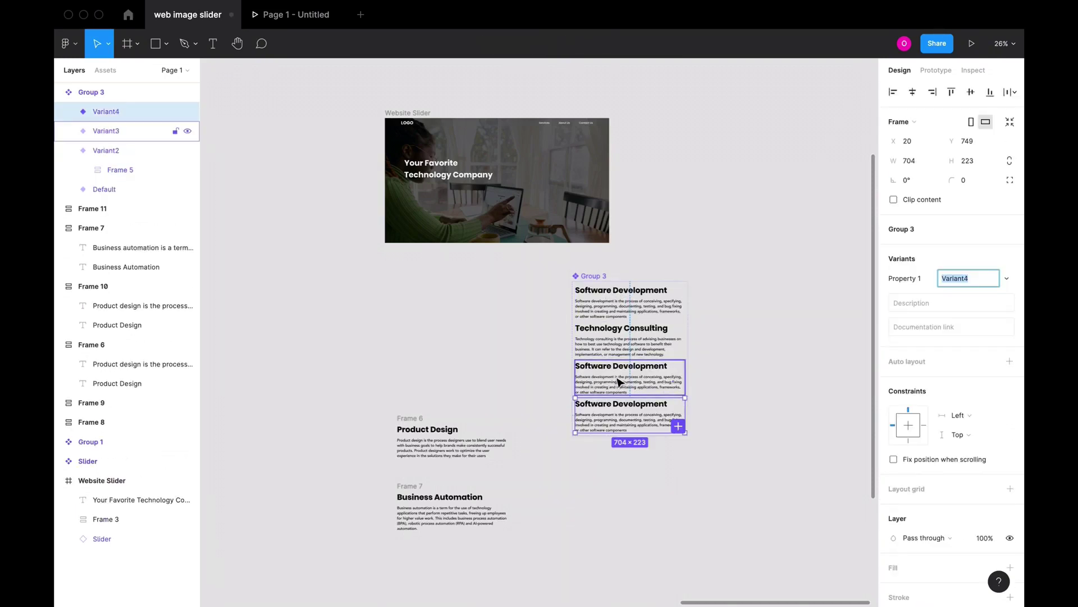
left_click(426, 419)
key("Delete")
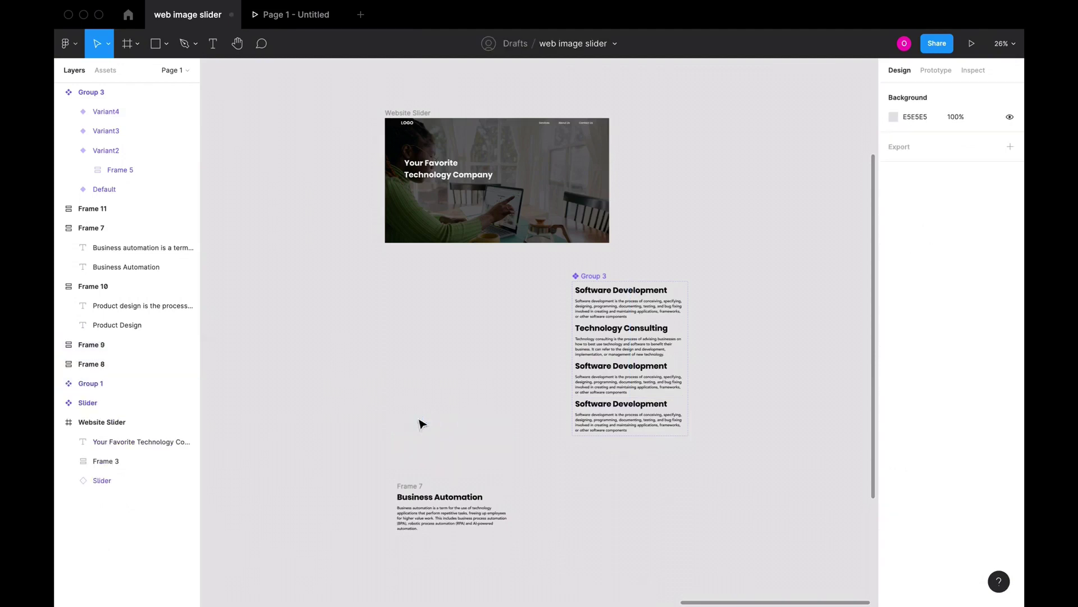
left_click(623, 376)
left_click(68, 131)
left_click(135, 156)
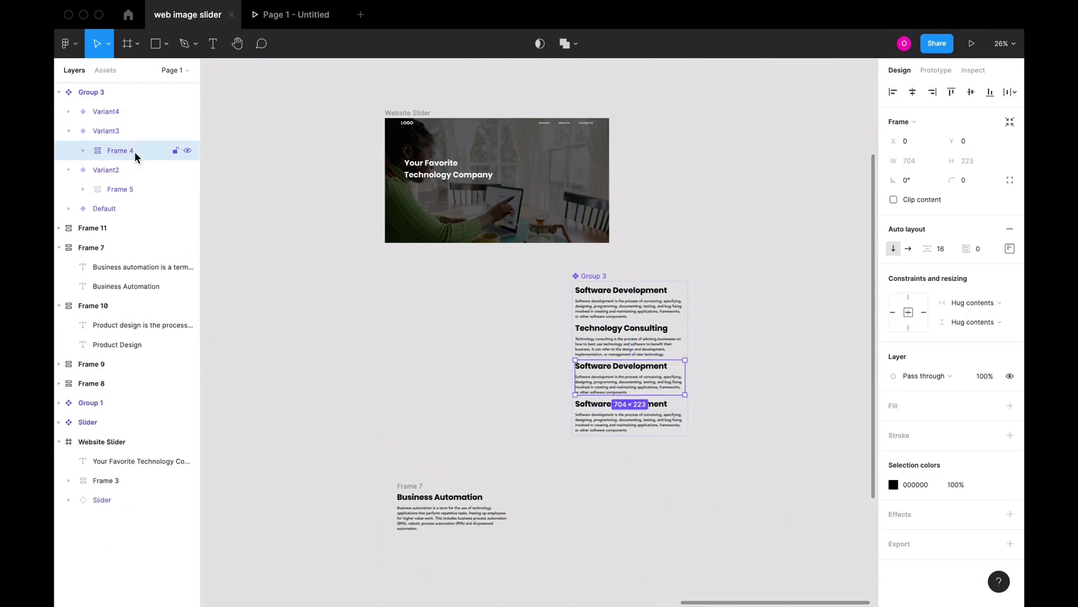
right_click(135, 156)
left_click(169, 177)
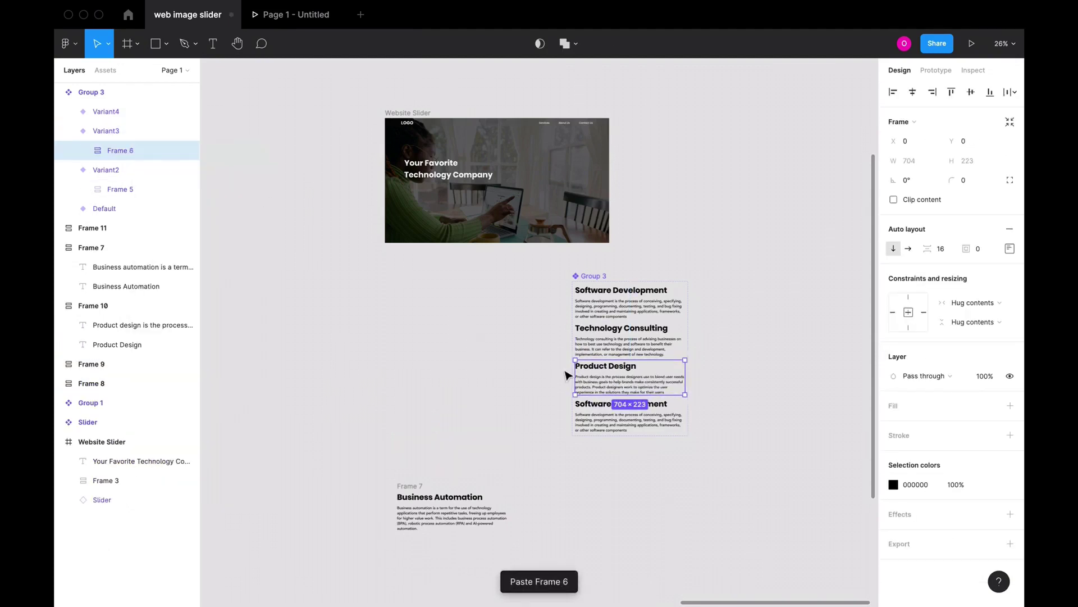
Step: Cut the Business Automation frame and paste it to replace Variant4's inner frame
left_click(604, 418)
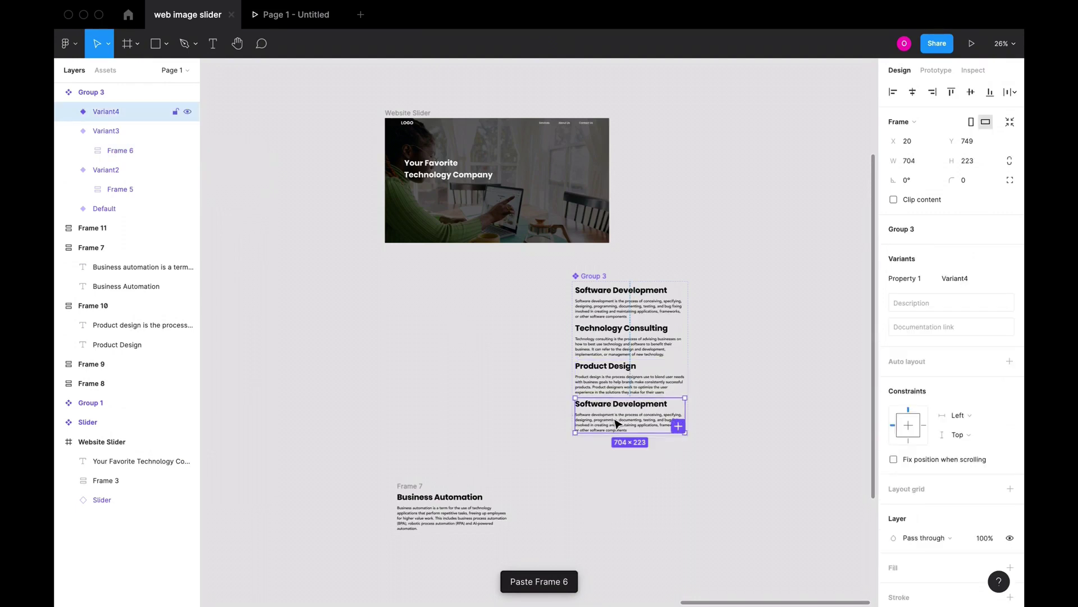
left_click(409, 488)
key("ctrl+x")
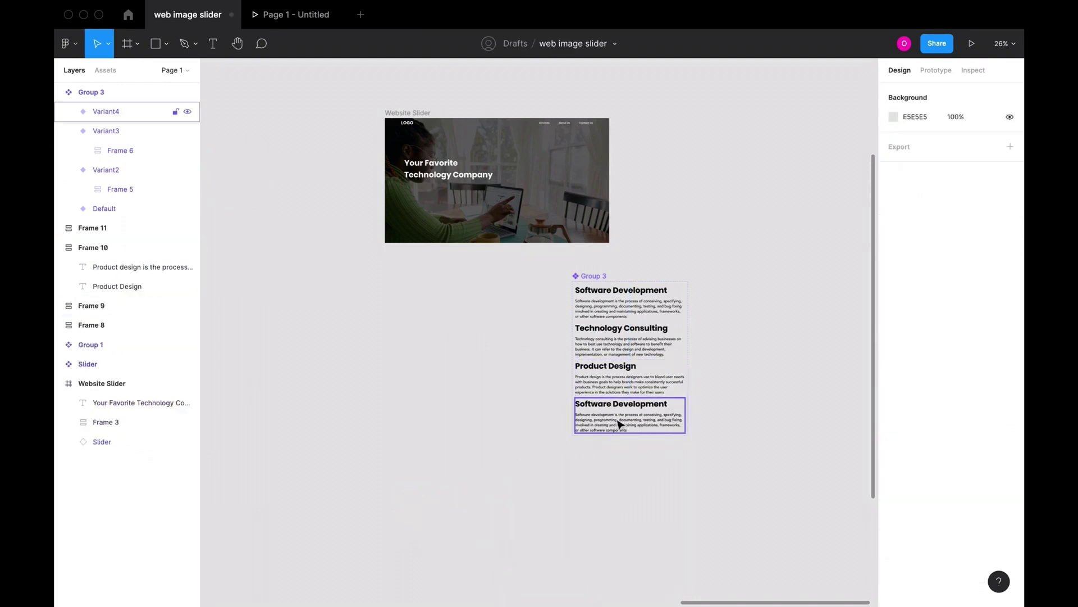
left_click(629, 416)
right_click(629, 417)
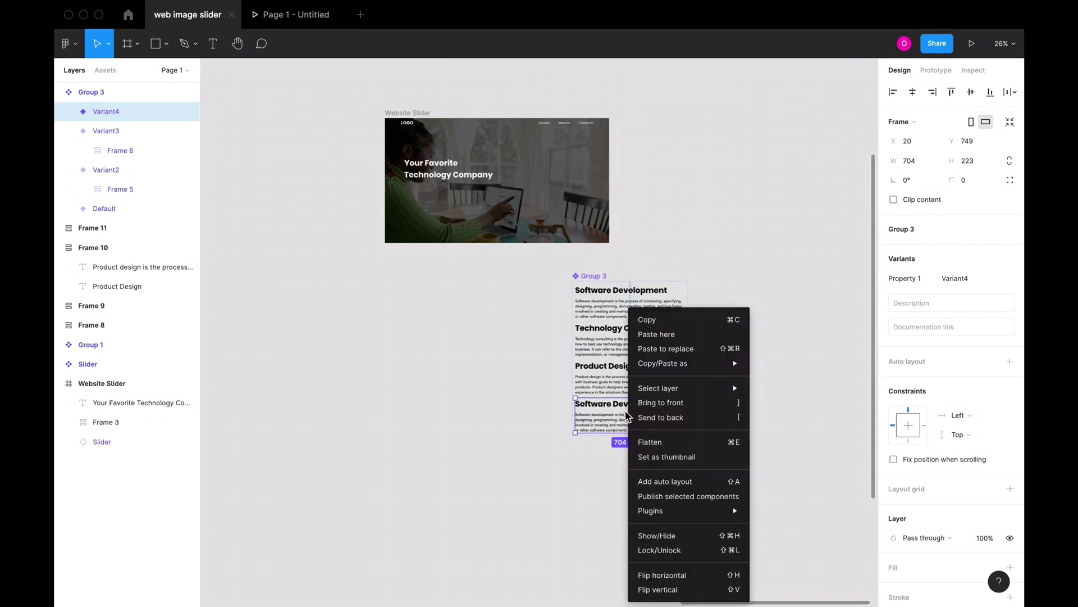
left_click(223, 194)
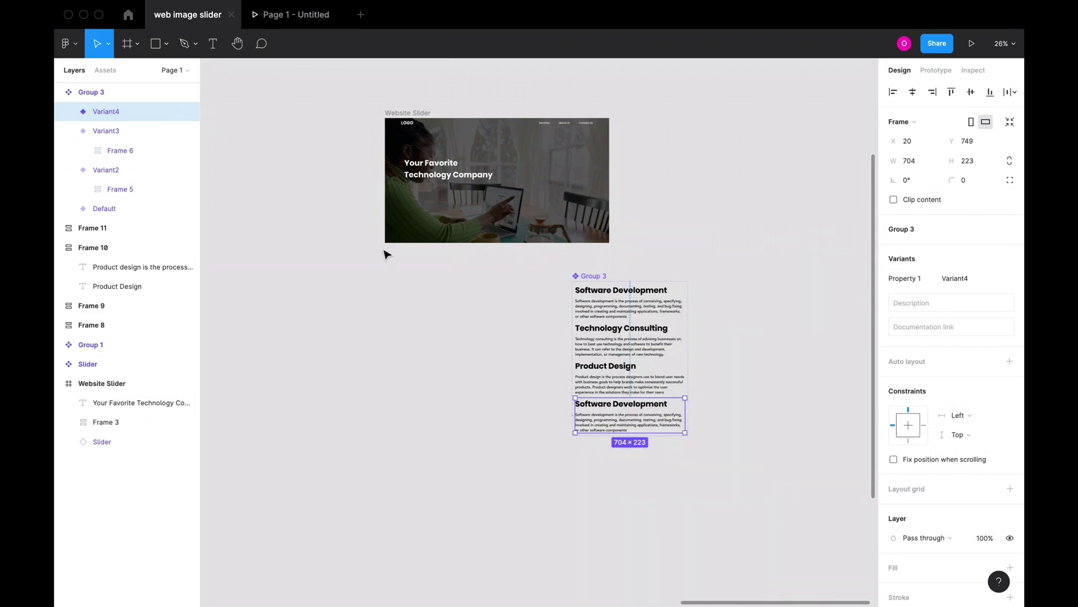
left_click(69, 112)
left_click(124, 135)
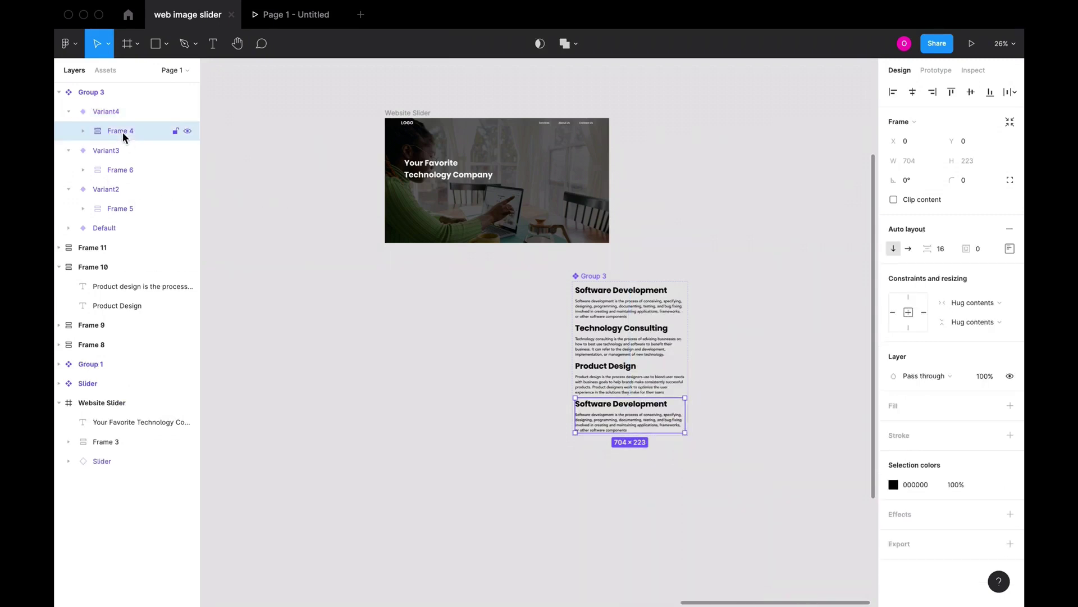
right_click(125, 135)
left_click(174, 155)
Step: Connect the service-text component's Default variant to Variant2 in Prototype mode
left_click(494, 352)
scroll(494, 352, "up", 3)
scroll(494, 352, "left", 2)
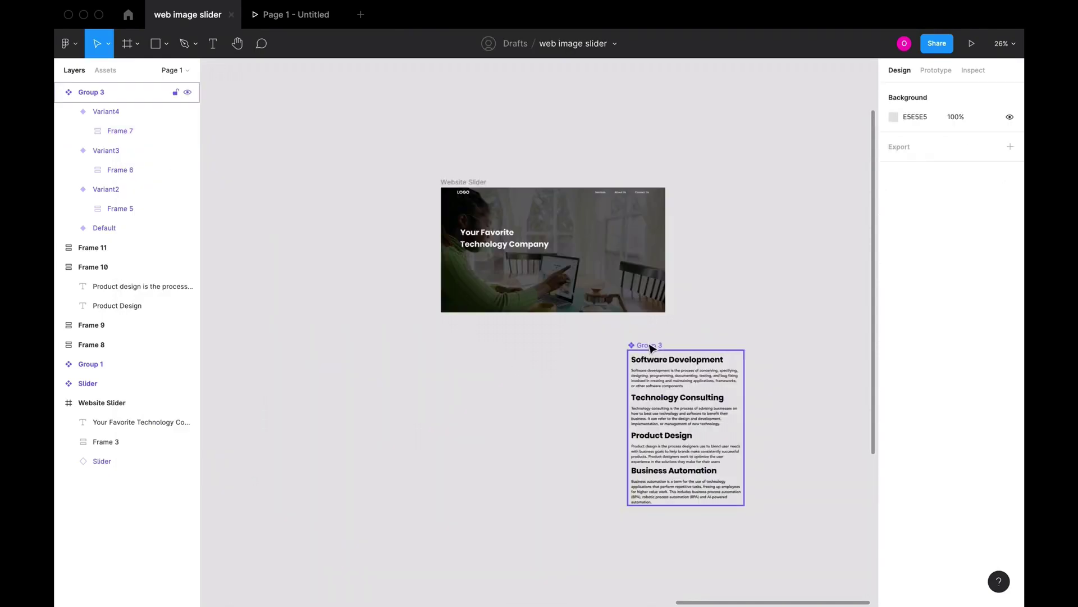
left_click(652, 348)
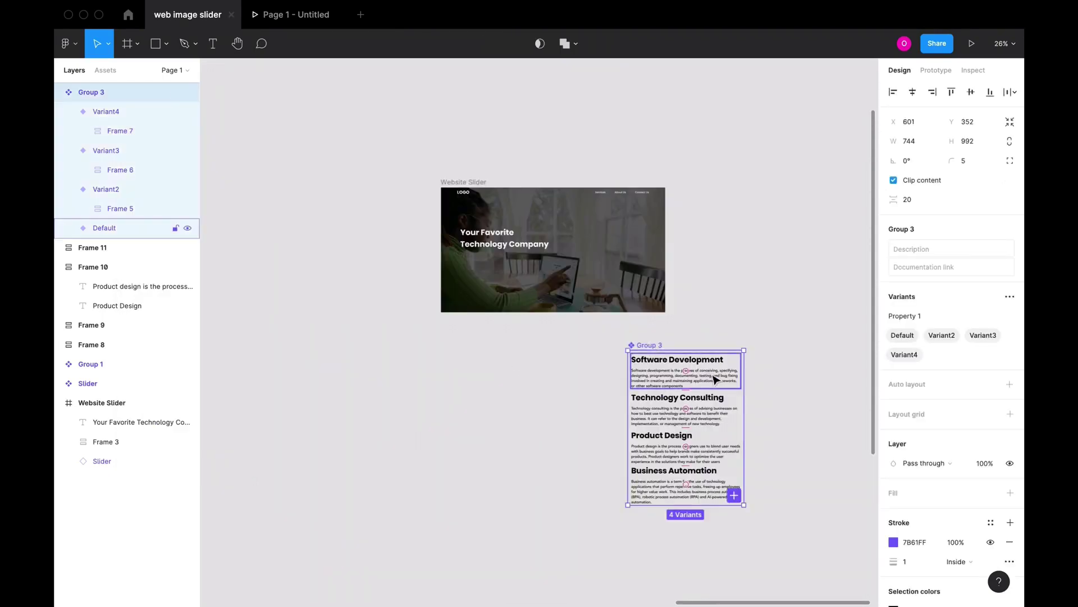
double_click(715, 378)
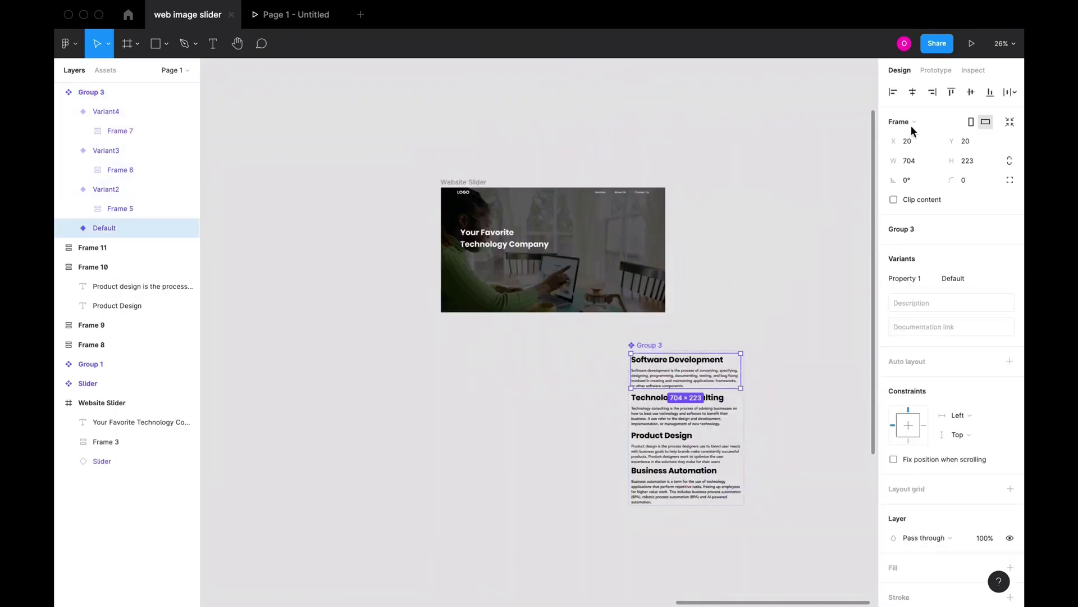
left_click(925, 75)
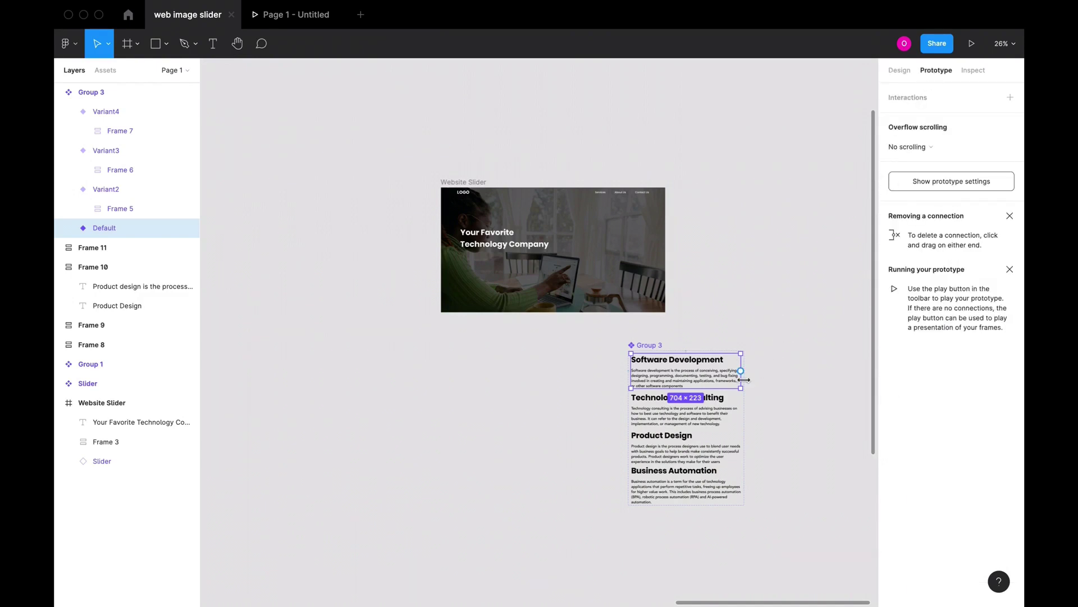
left_click_drag(741, 371, 700, 406)
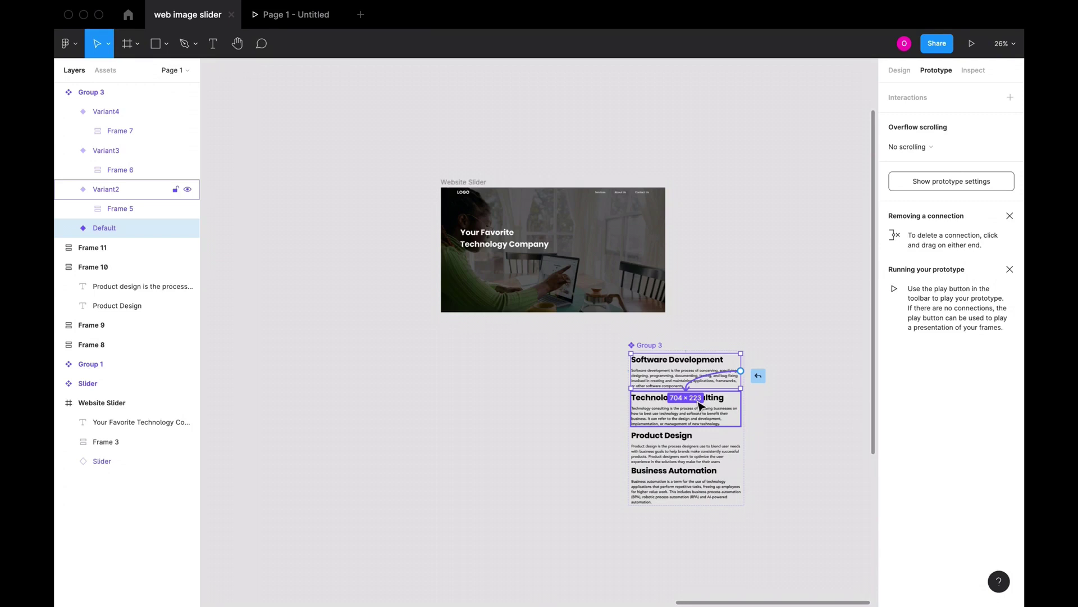
left_click_drag(700, 405, 701, 405)
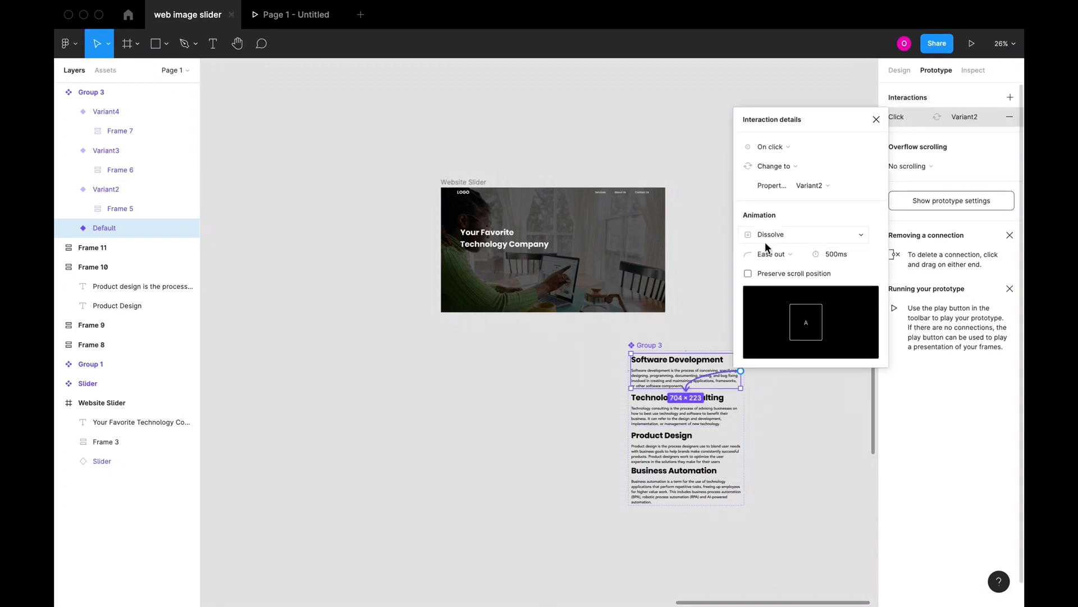
Step: Set the Default-to-Variant2 interaction trigger to After delay
scroll(681, 324, "right", 3)
scroll(682, 324, "up", 1)
left_click(796, 145)
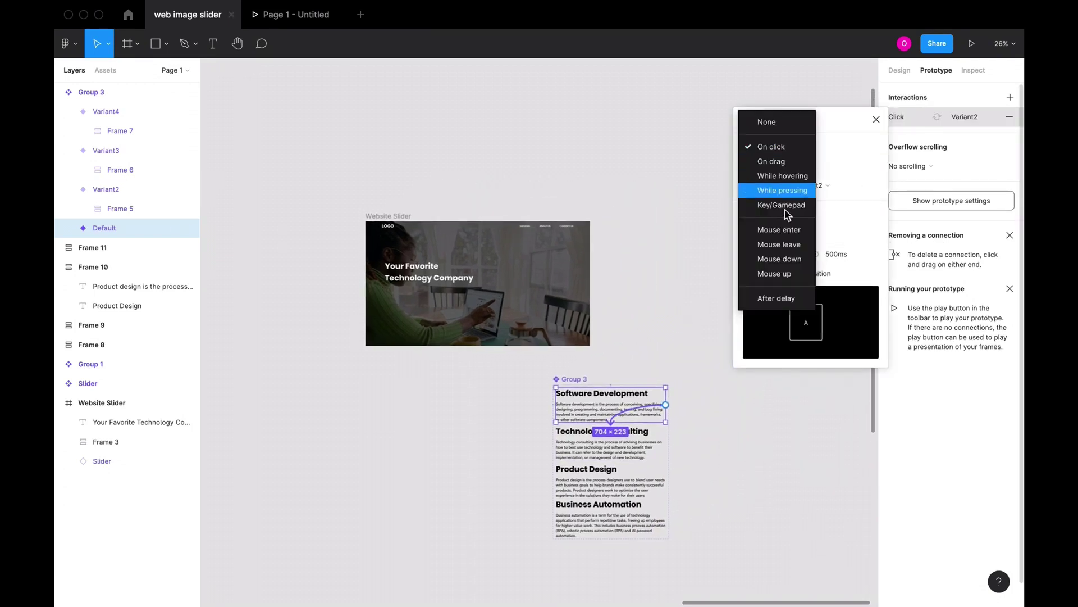
left_click(772, 305)
left_click(836, 148)
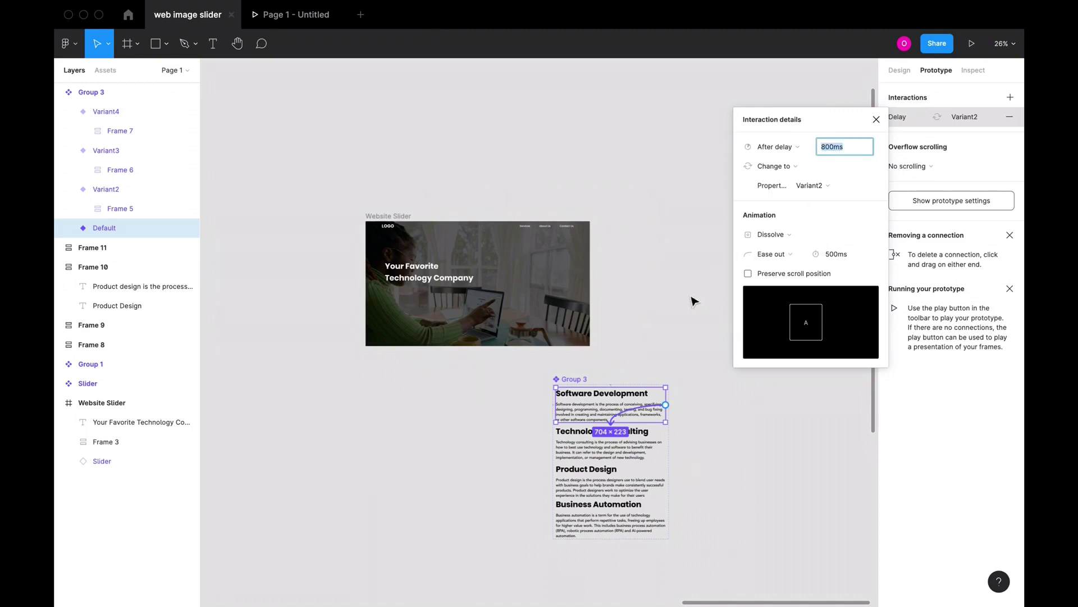
Step: Check the Slider Default variant's existing interaction settings for reference
scroll(691, 298, "left", 10)
scroll(691, 298, "up", 5)
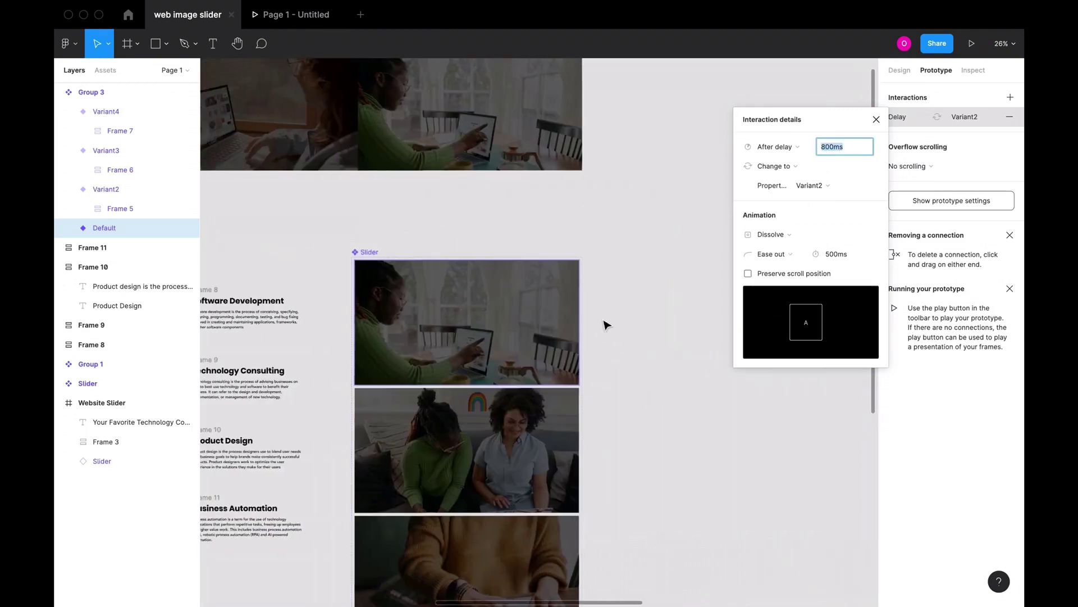
left_click(544, 319)
left_click(559, 327)
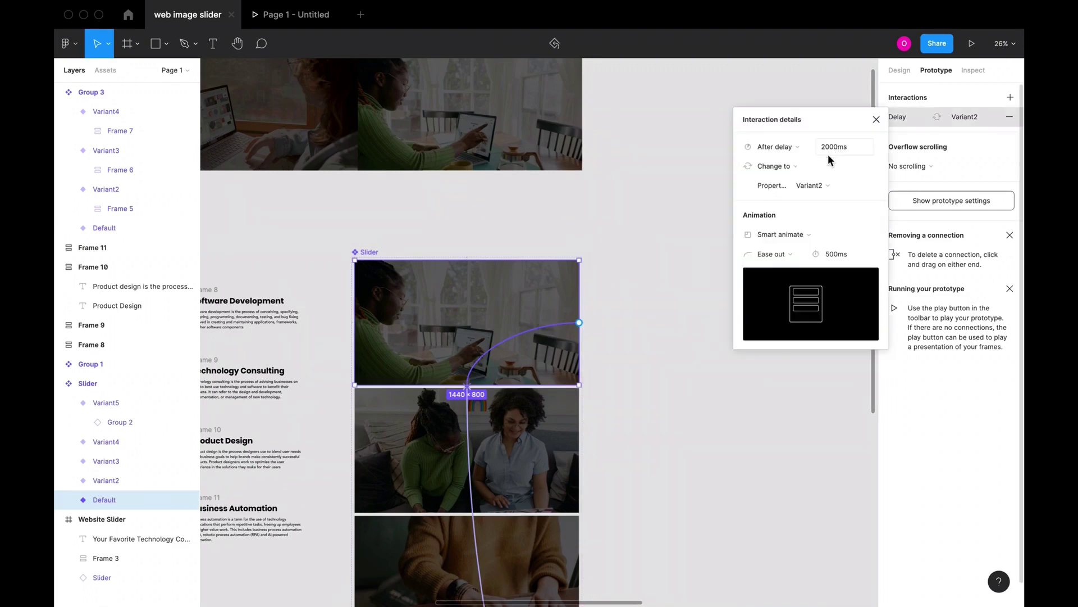
scroll(794, 422, "right", 10)
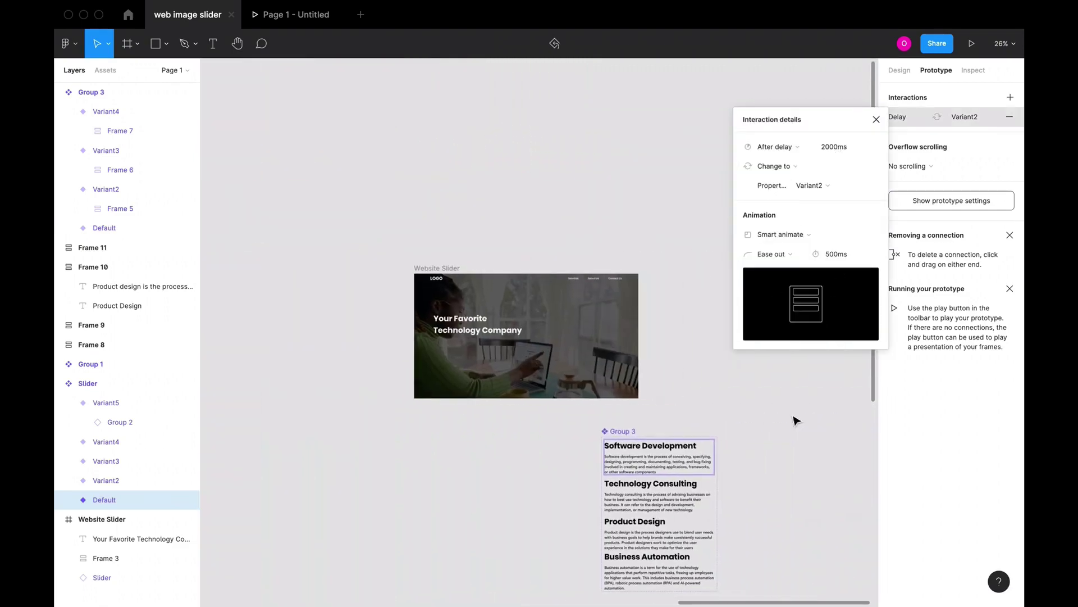
scroll(796, 420, "right", 3)
scroll(796, 420, "down", 3)
Step: Set the text transition's delay to 2500ms and its animation duration to 200ms
left_click(609, 411)
left_click(651, 418)
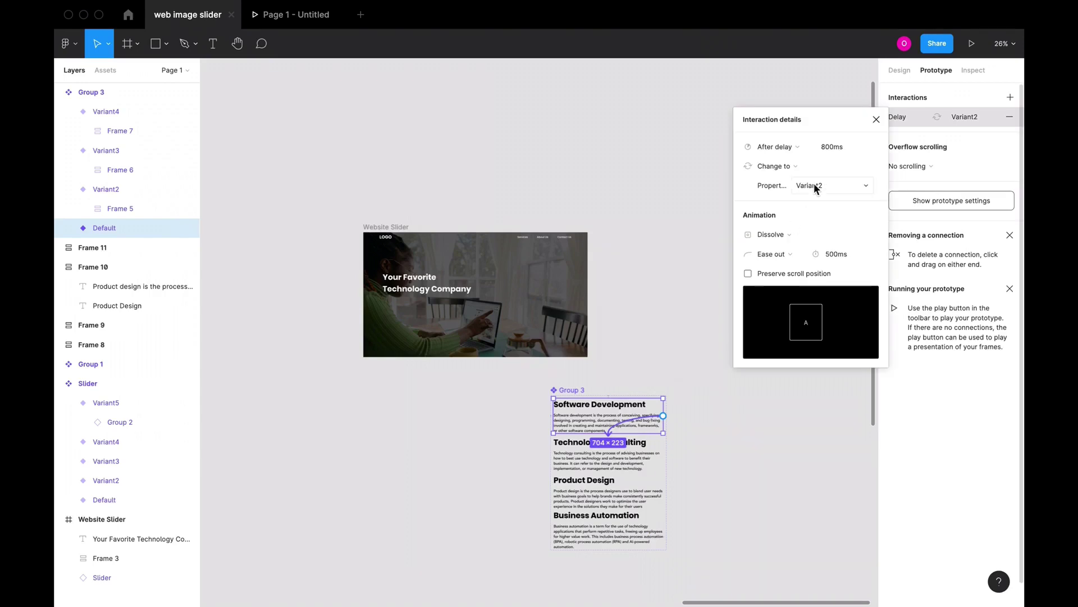
type("2000")
key("Return")
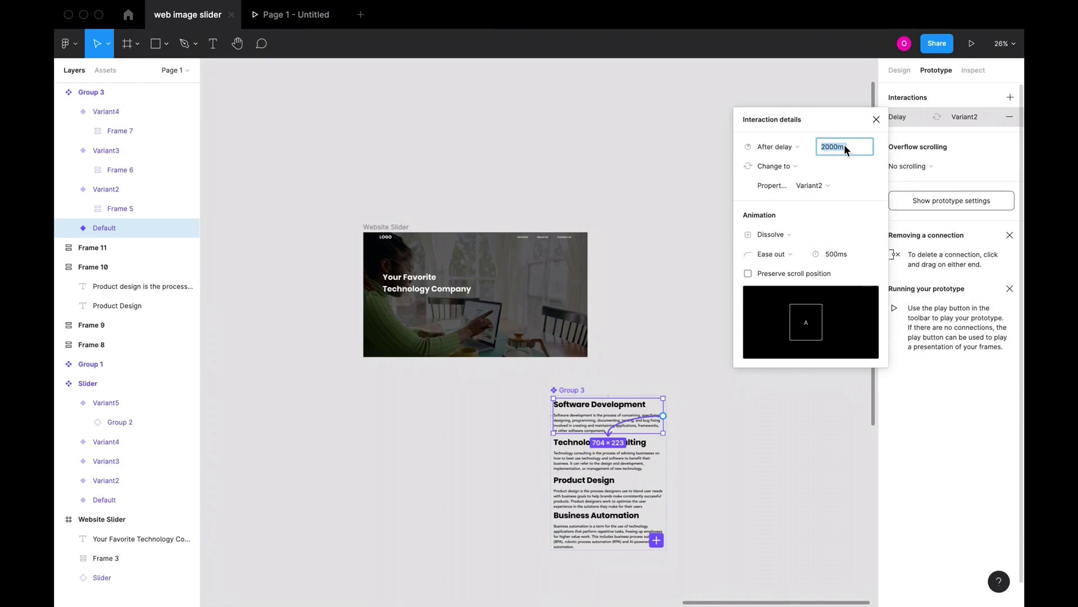
type("250")
left_click(846, 255)
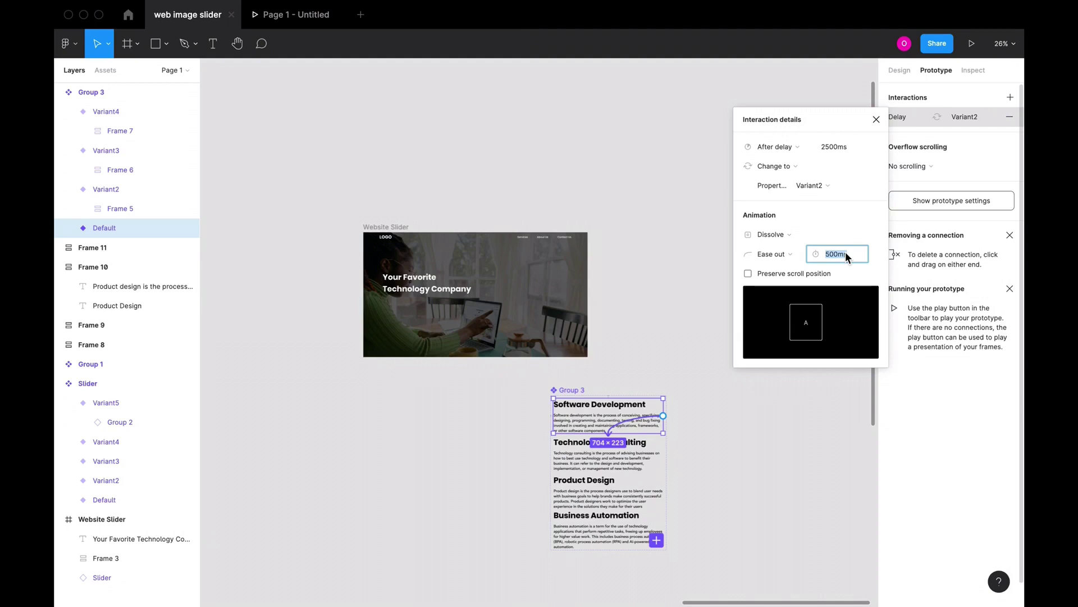
type("100")
Step: Link Technology Consulting to Product Design with an After delay trigger of 2500ms
left_click(638, 462)
left_click_drag(635, 463, 609, 488)
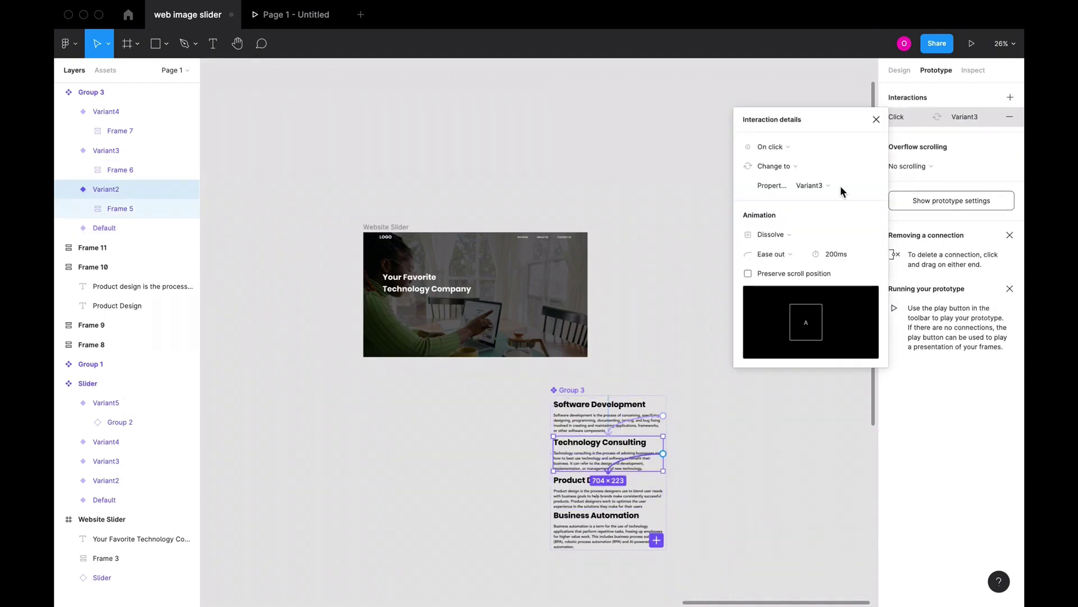
left_click(778, 150)
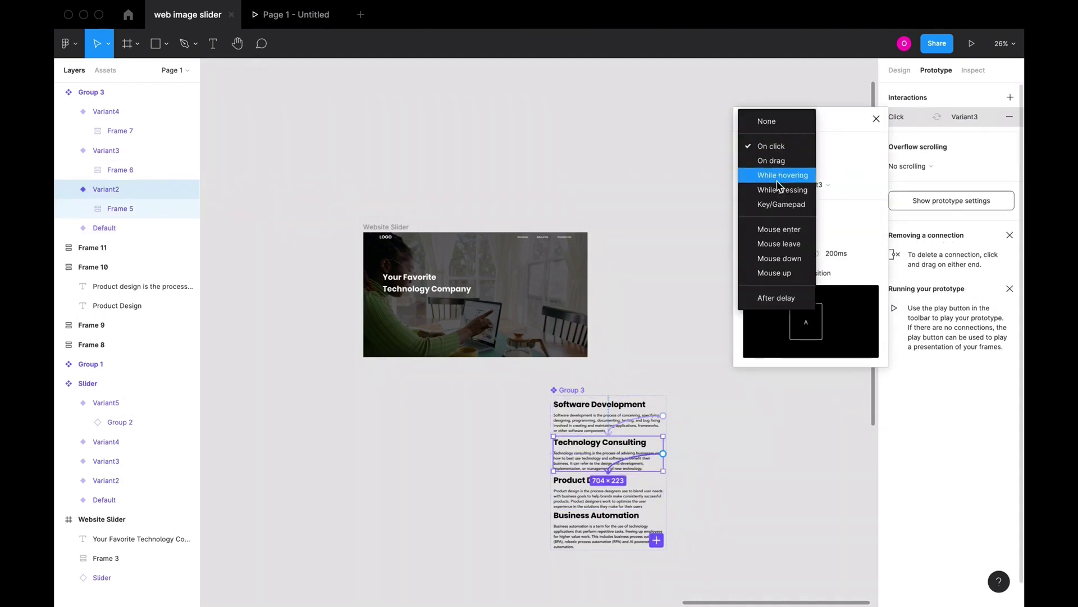
left_click(783, 294)
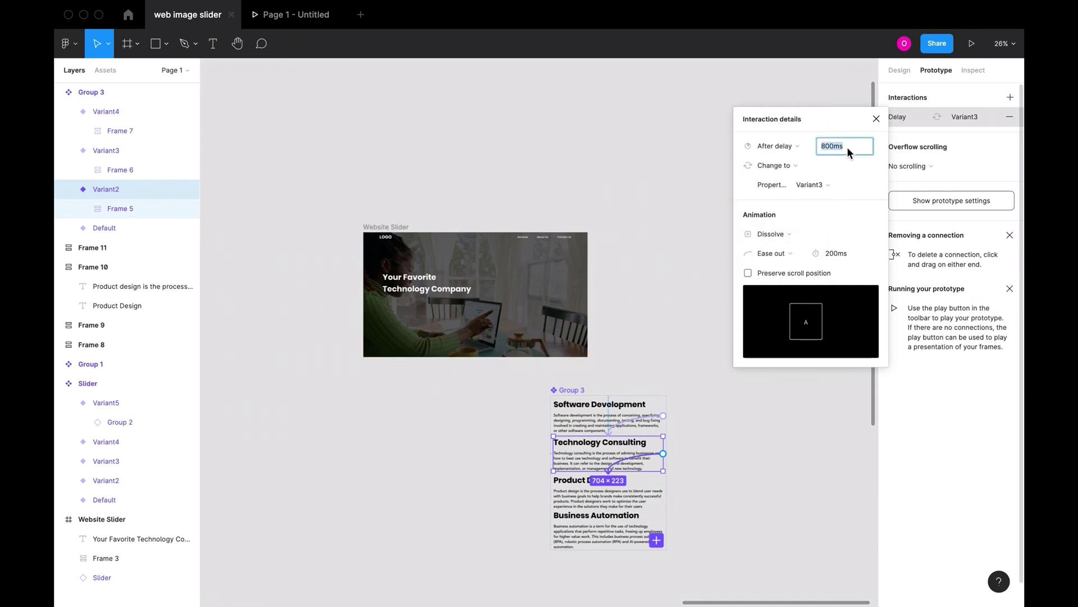
type("2500")
key("Return")
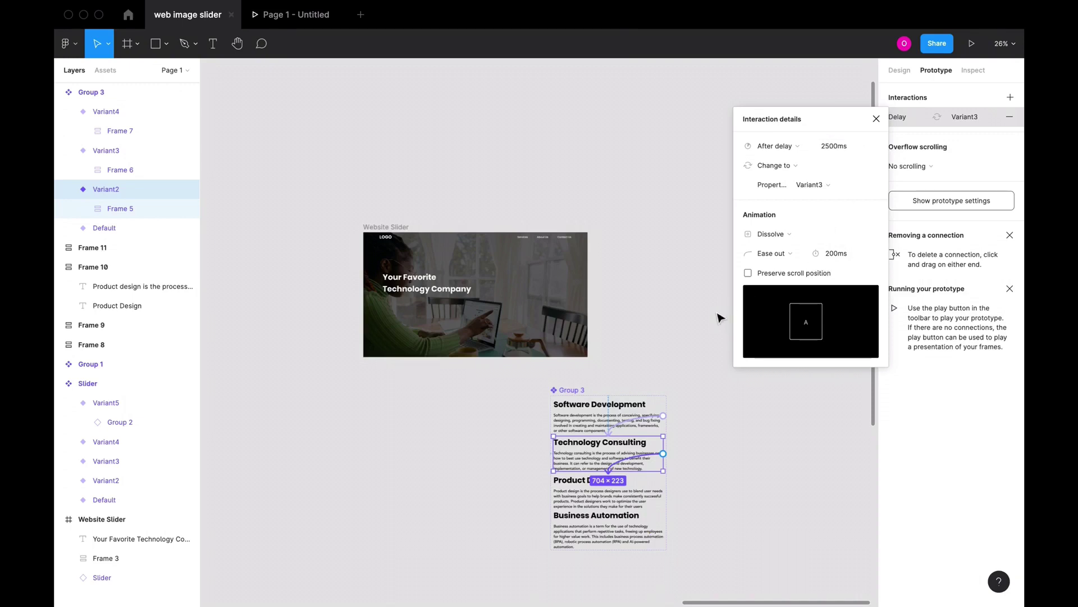
Step: Link Product Design to Business Automation with an After delay trigger of 2500ms
left_click(657, 494)
left_click_drag(663, 493, 621, 525)
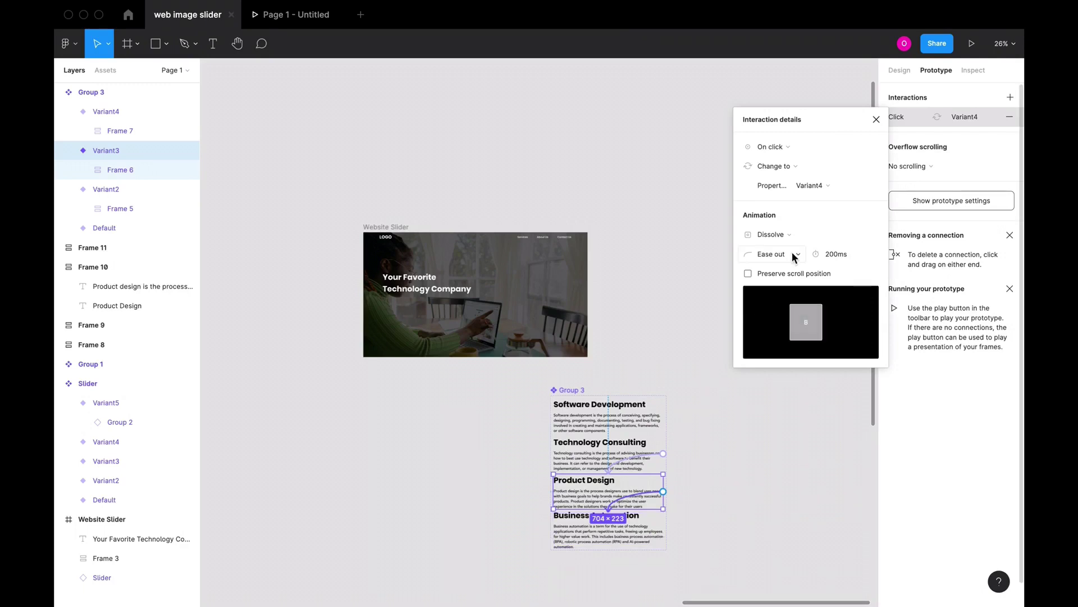
left_click(791, 146)
left_click(785, 298)
type("2500")
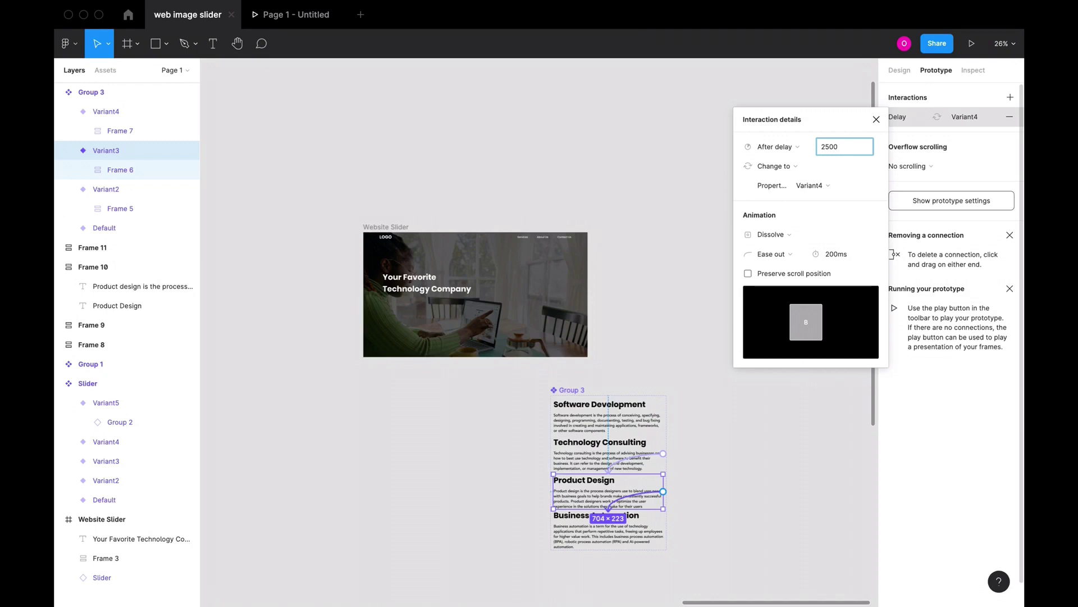
key("Return")
Step: Loop Business Automation back to Software Development after a 2500ms delay
left_click(651, 528)
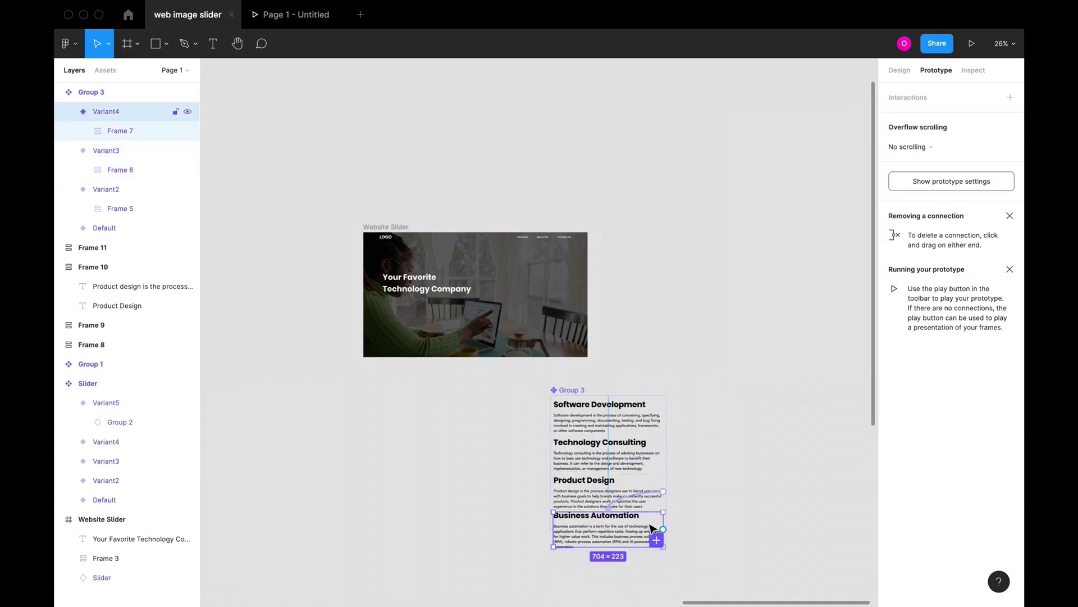
left_click_drag(663, 529, 573, 426)
left_click(773, 146)
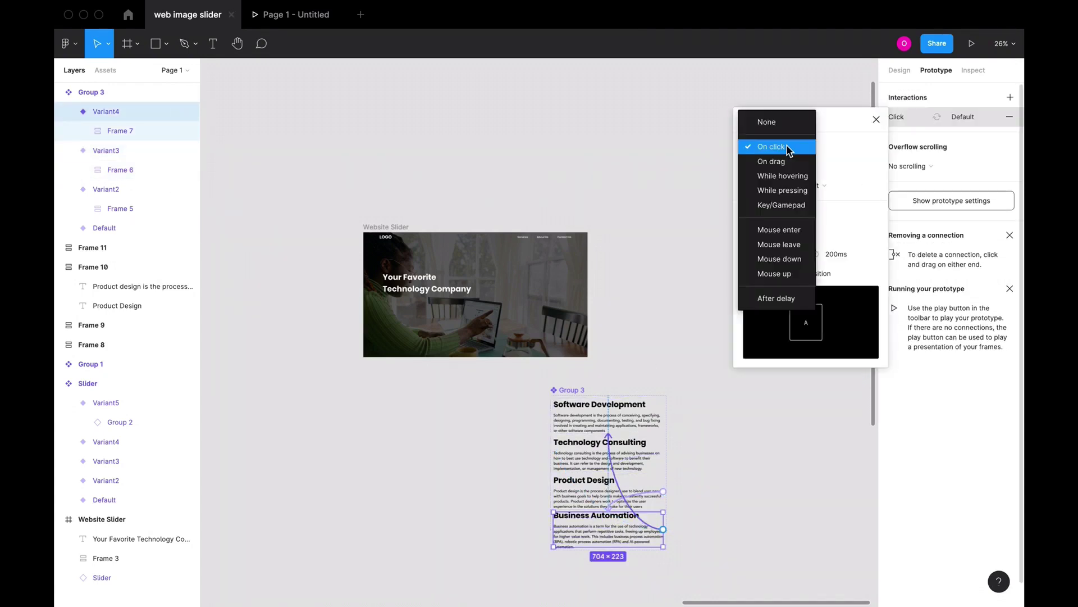
left_click(775, 298)
double_click(847, 147)
type("2500")
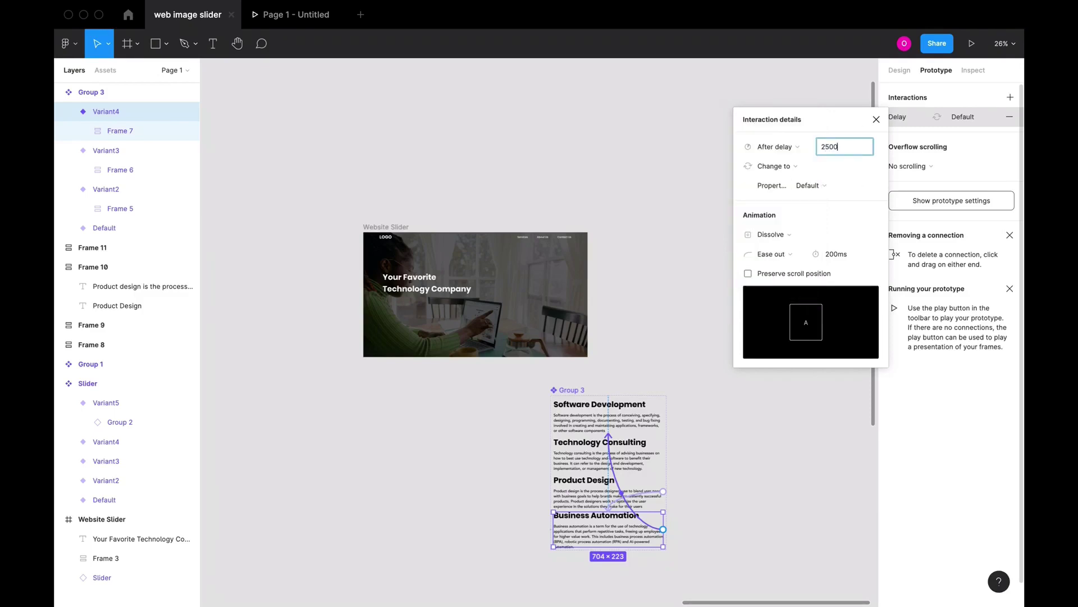
key("Return")
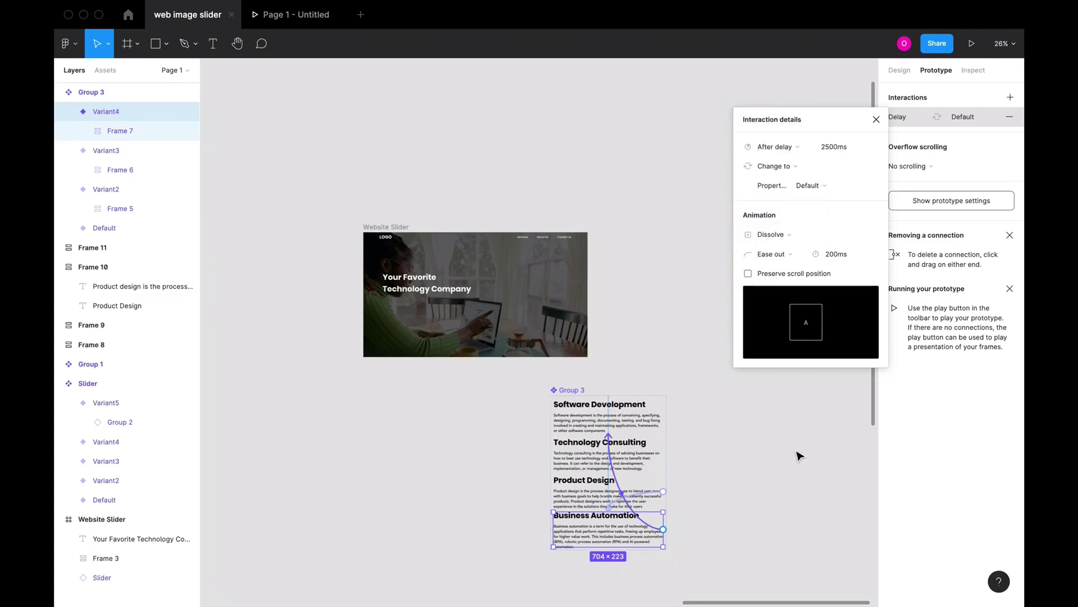
left_click(799, 452)
left_click(577, 396)
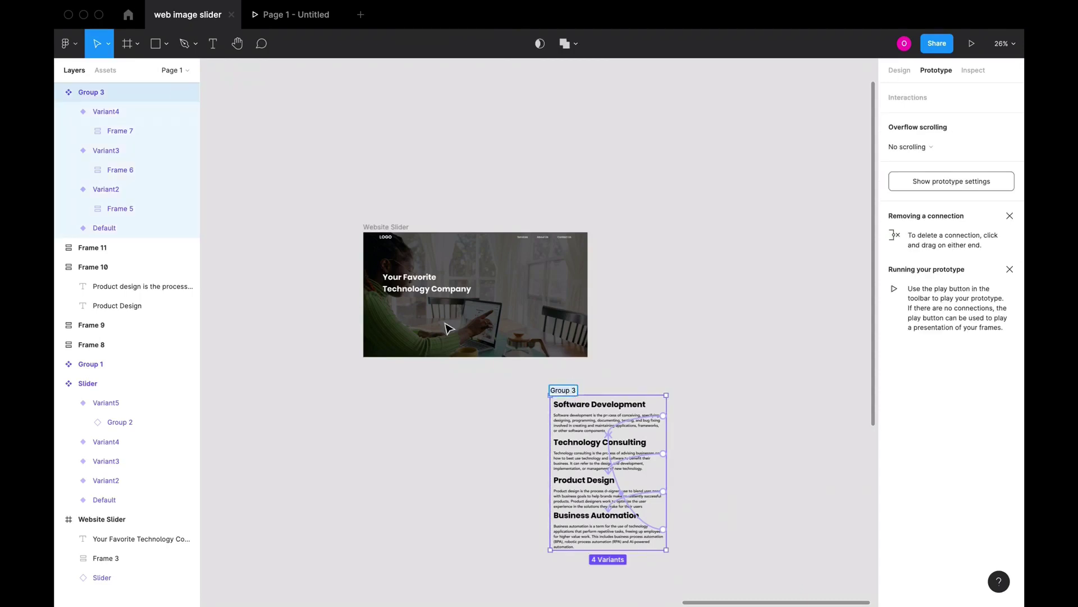
Step: Rename the service-text component set to 'Header Text'
key("super+r")
type("He")
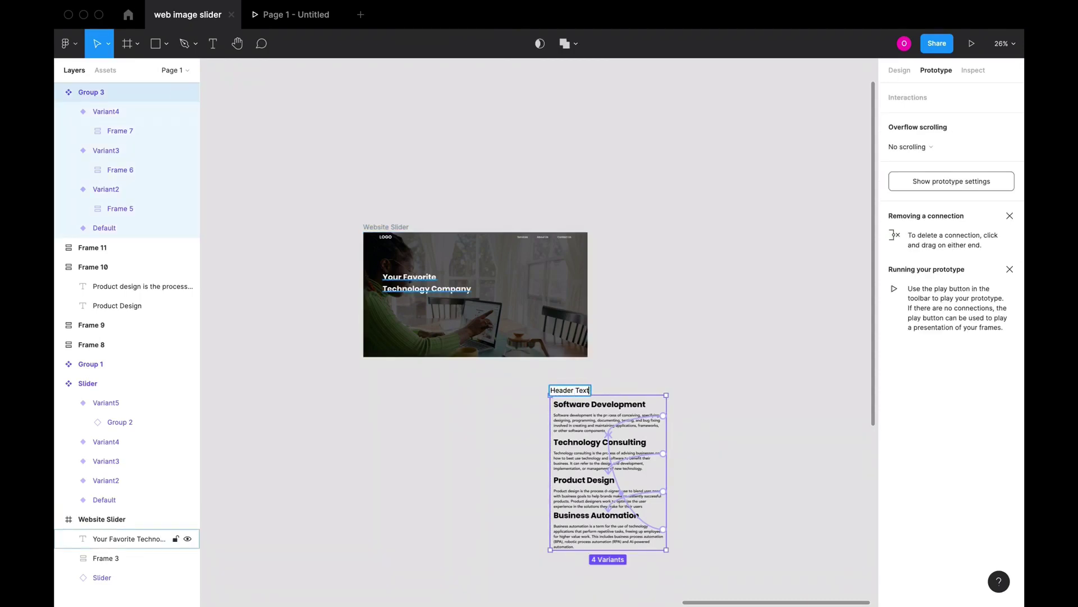
left_click(513, 410)
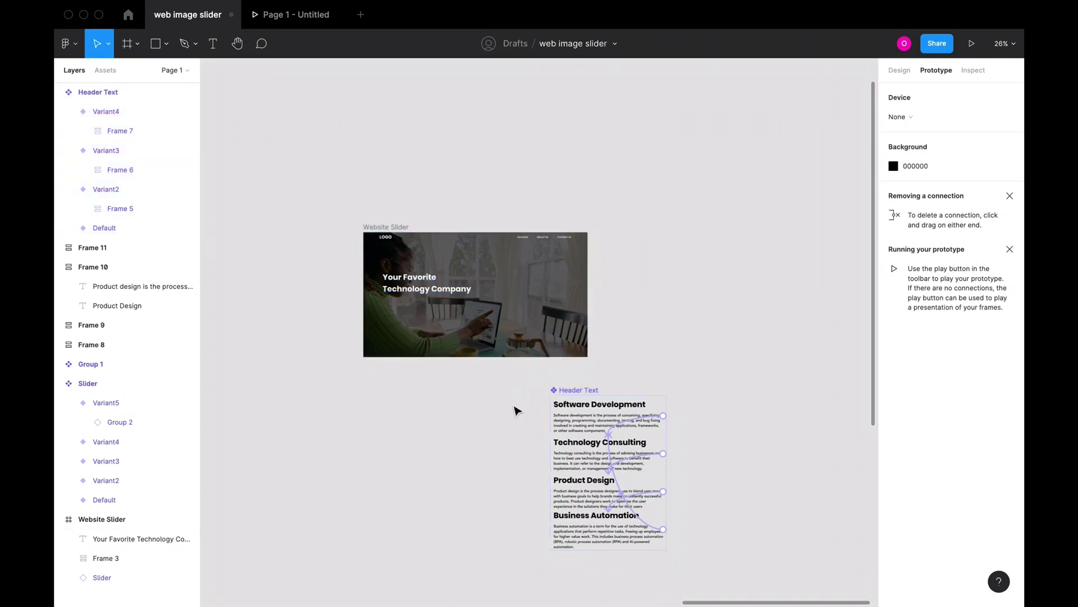
scroll(515, 411, "up", 2)
scroll(513, 410, "down", 5)
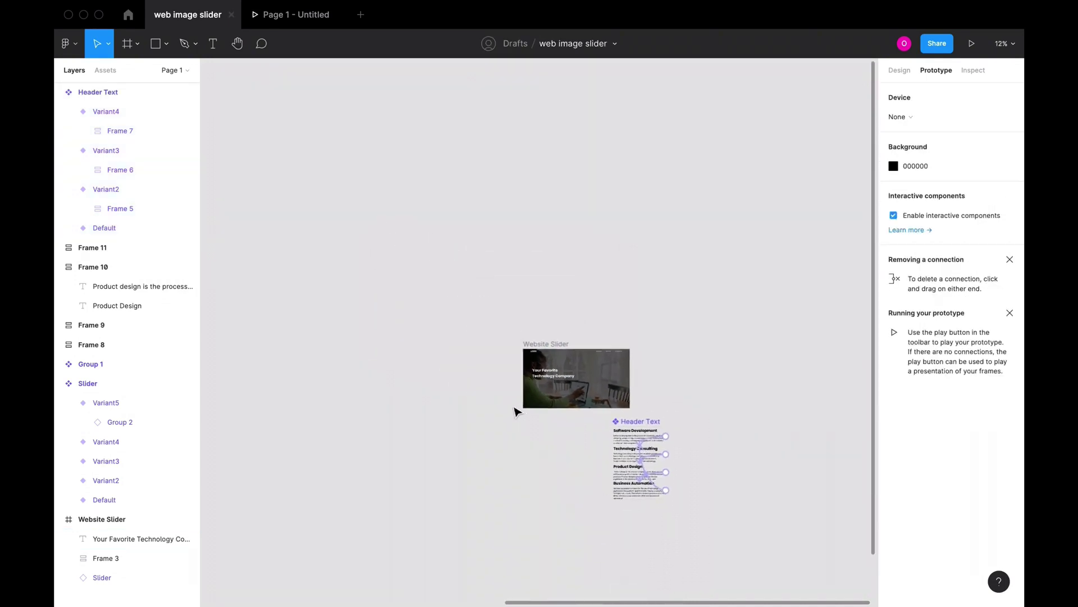
Step: Change the Header Text selection colour from black 000000 to white FFFFFF
left_click(660, 428)
left_click(899, 70)
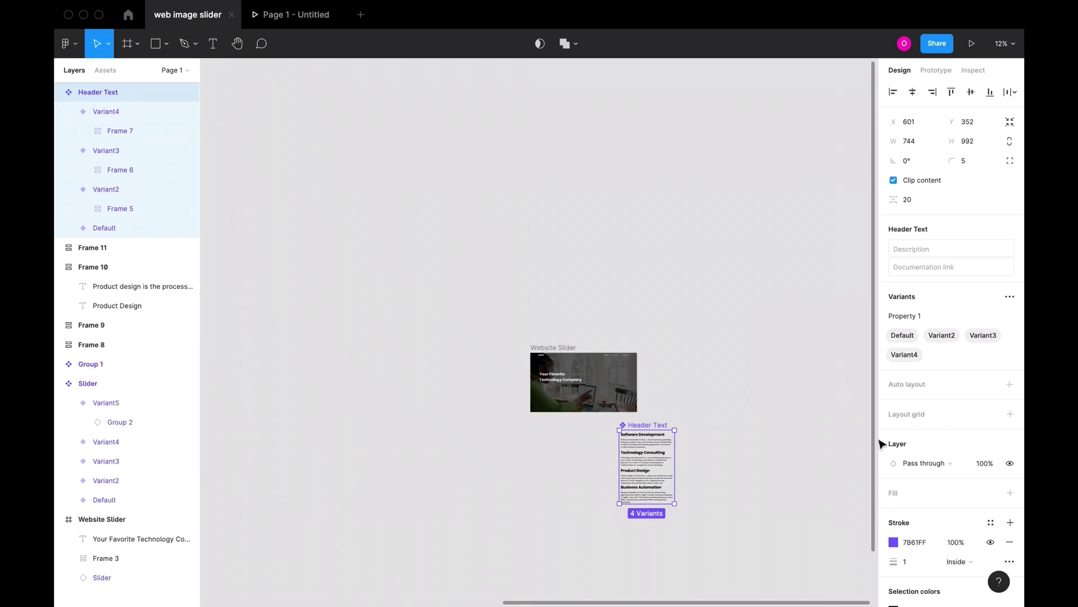
scroll(898, 467, "down", 3)
scroll(656, 459, "up", 1)
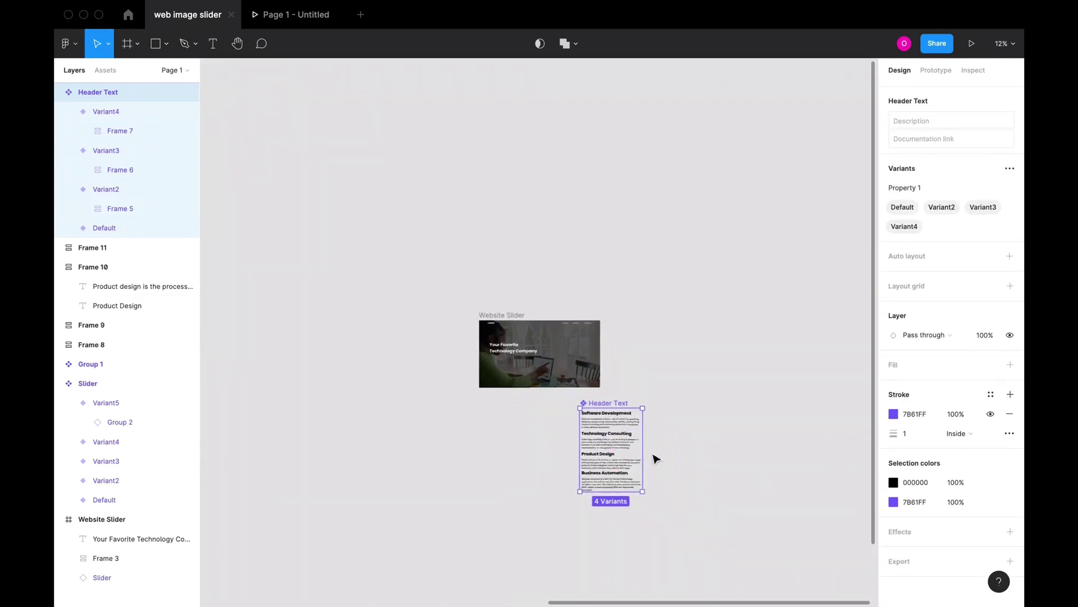
scroll(656, 459, "up", 2)
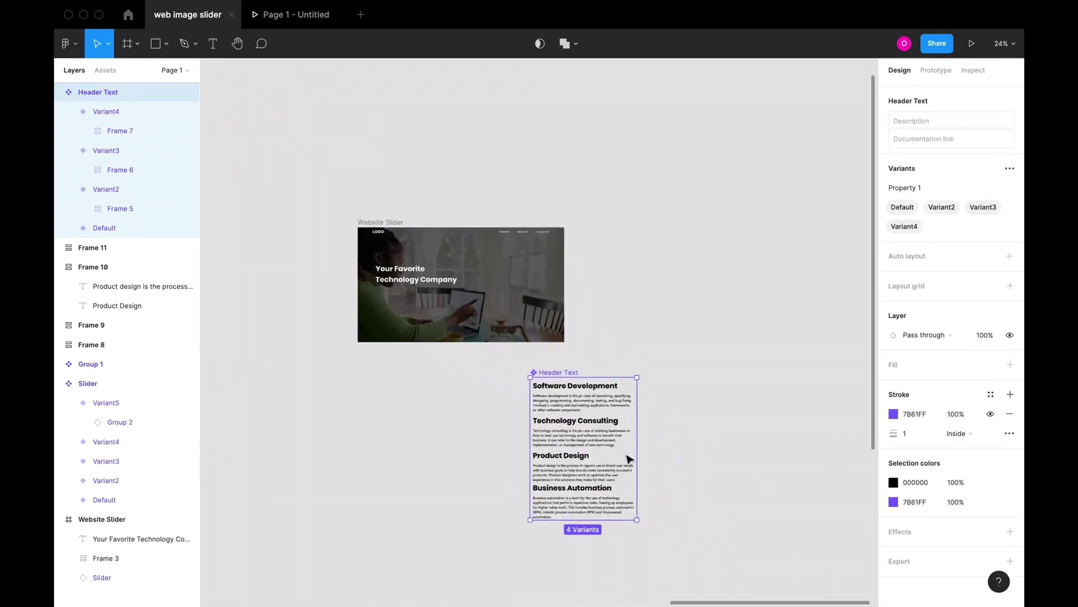
left_click(894, 482)
left_click(791, 547)
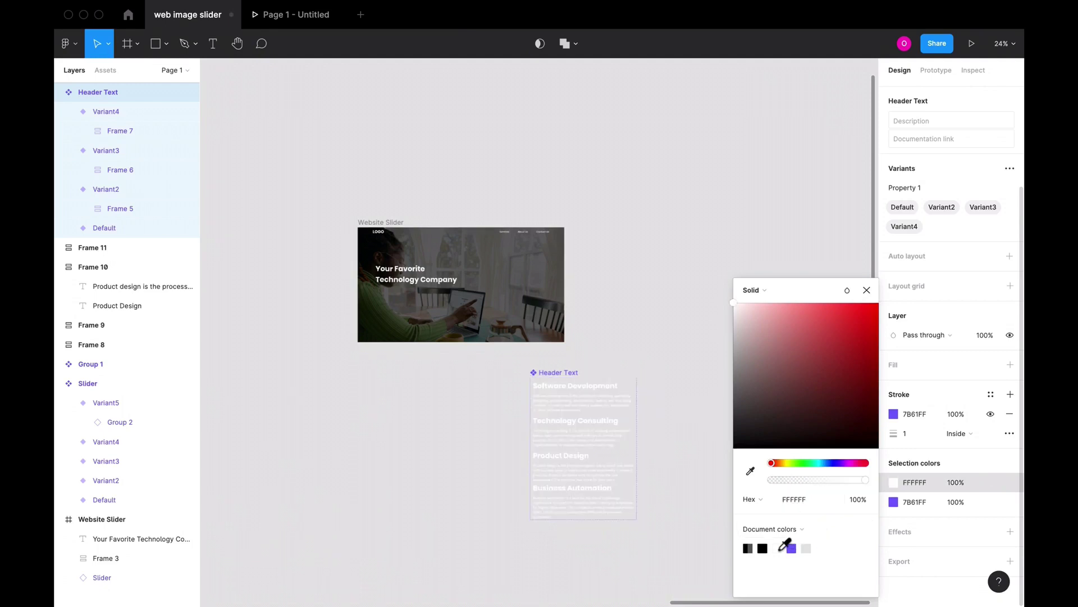
left_click(686, 422)
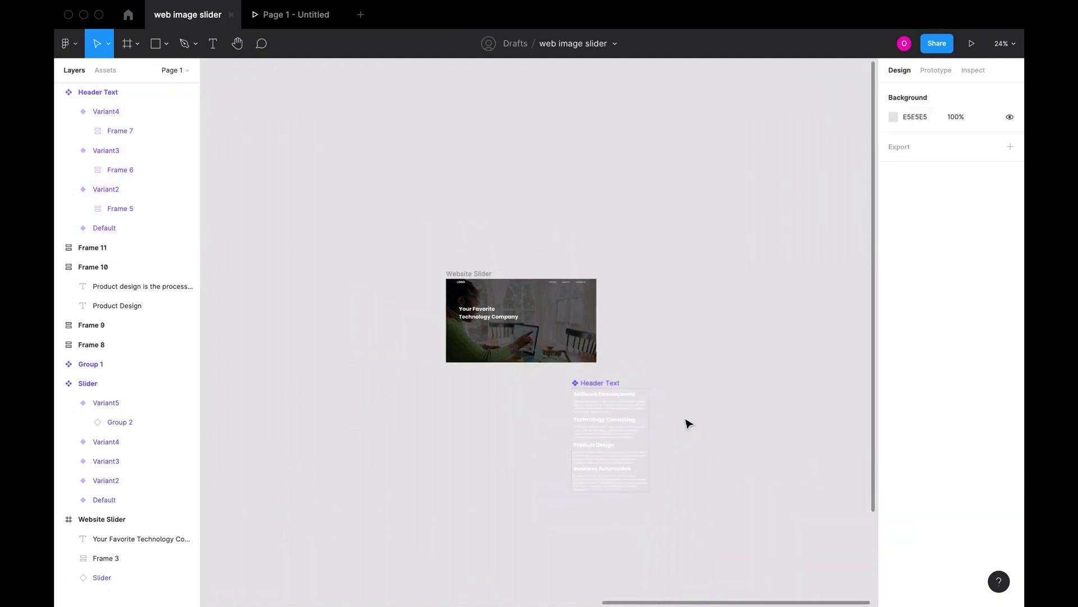
Step: Move the Header Text component set left beside the image frames
scroll(688, 422, "down", 2)
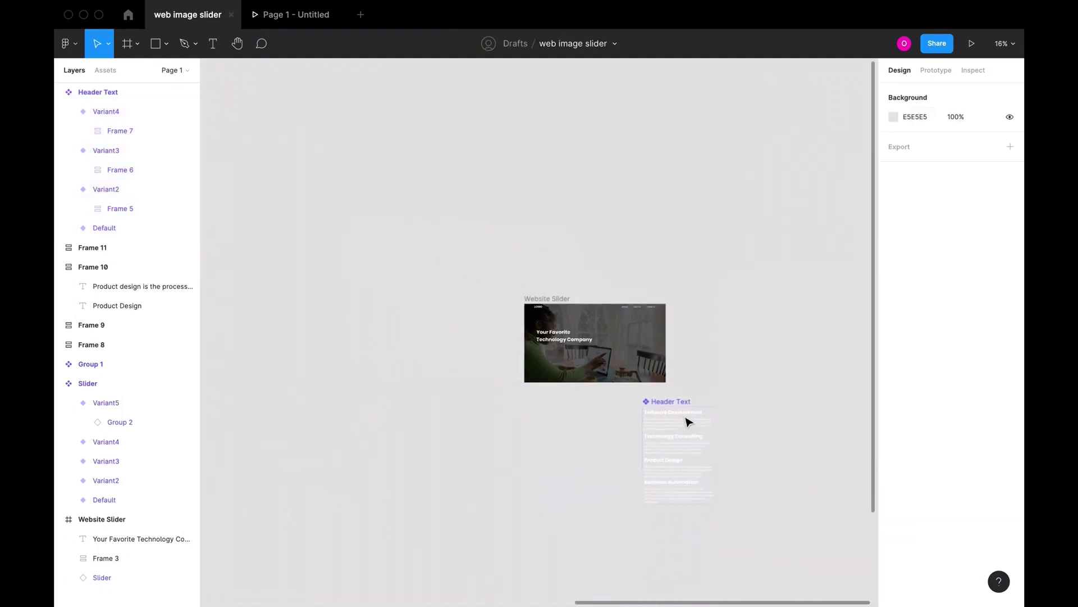
left_click_drag(681, 404, 352, 340)
scroll(352, 339, "left", 5)
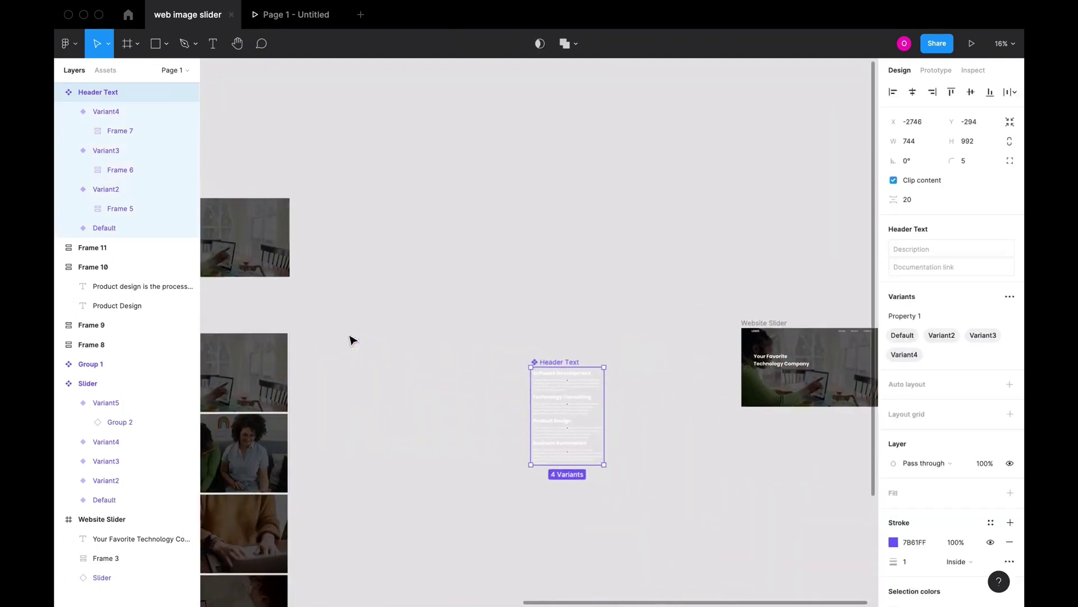
left_click_drag(593, 372, 371, 340)
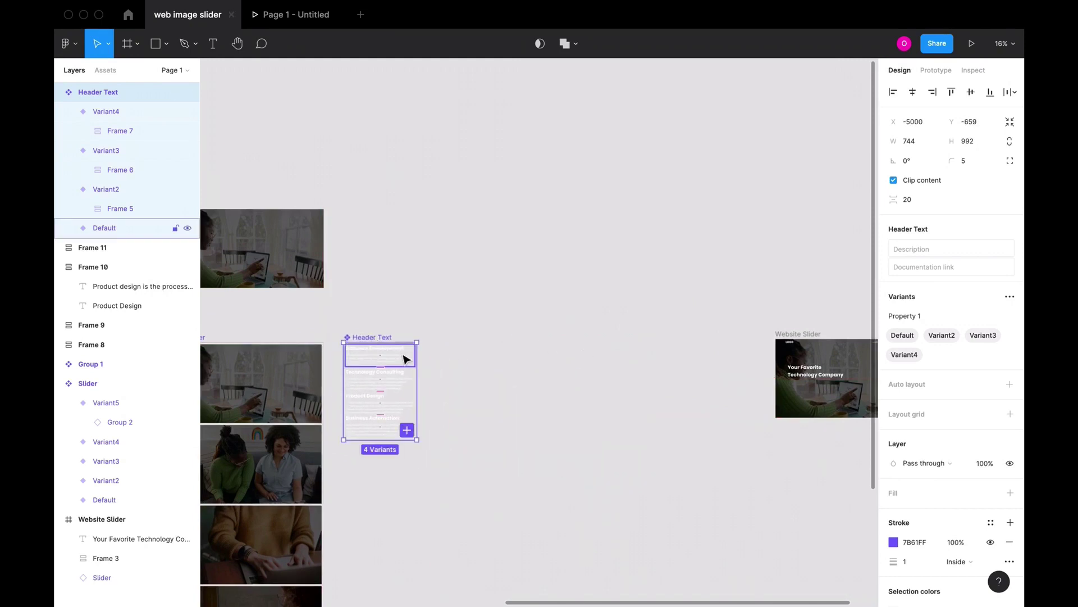
scroll(337, 155, "right", 2)
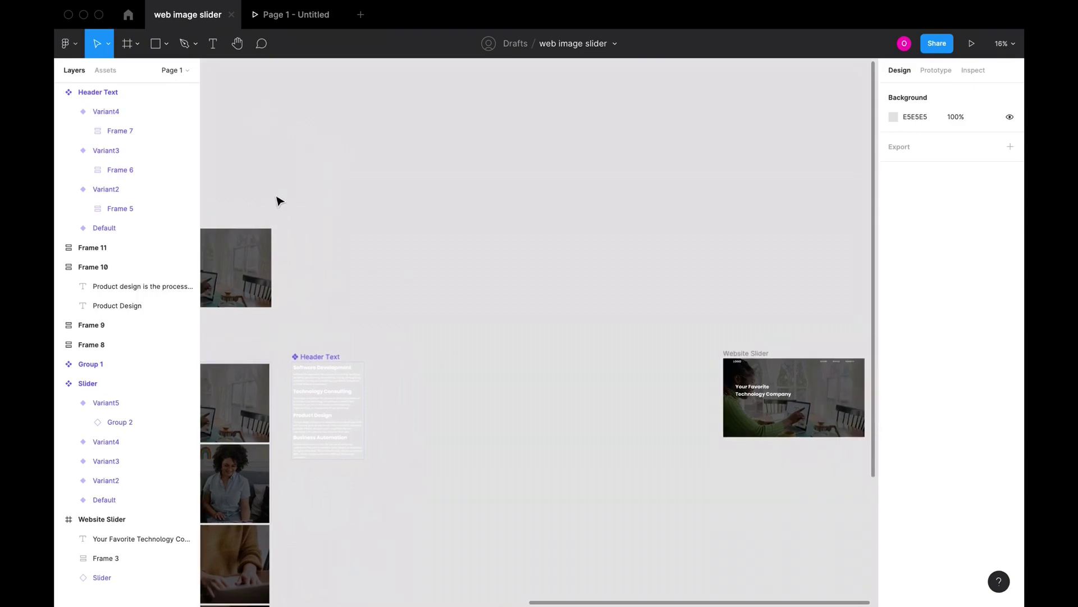
Step: Replace the 'Your Favorite Technology Company' title with a Header Text instance in Website Slider
left_click(106, 70)
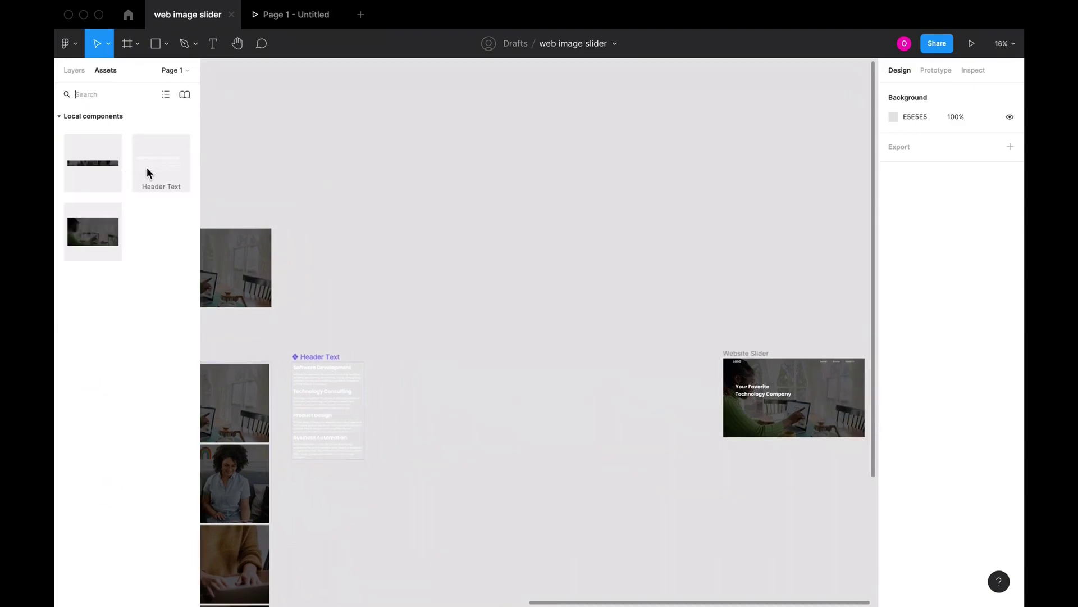
left_click_drag(147, 167, 759, 415)
scroll(759, 415, "up", 5)
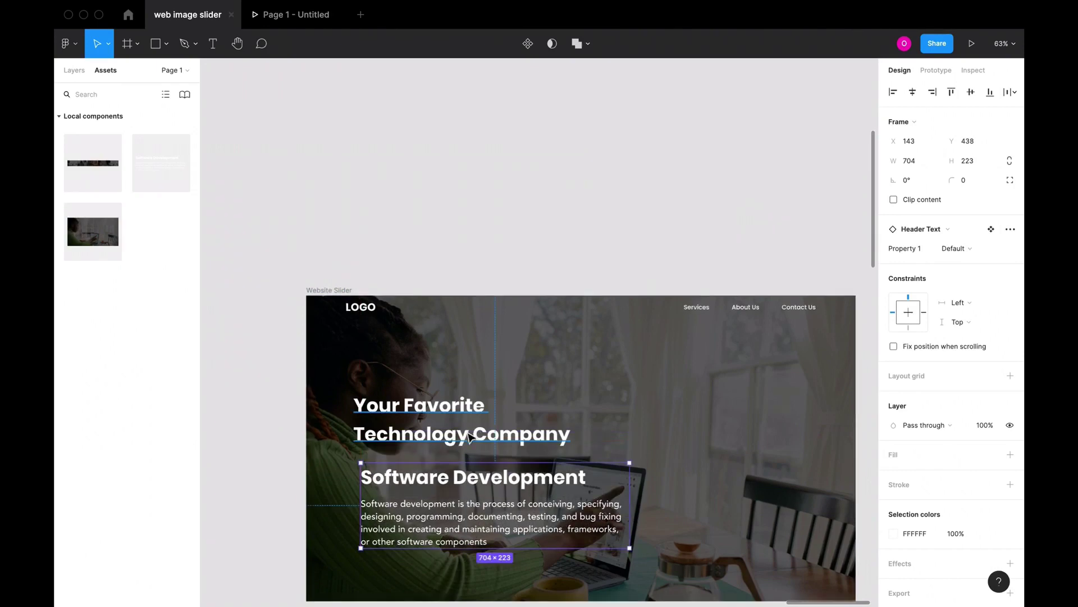
scroll(479, 428, "down", 2)
scroll(479, 428, "right", 2)
left_click(442, 388)
key("Delete")
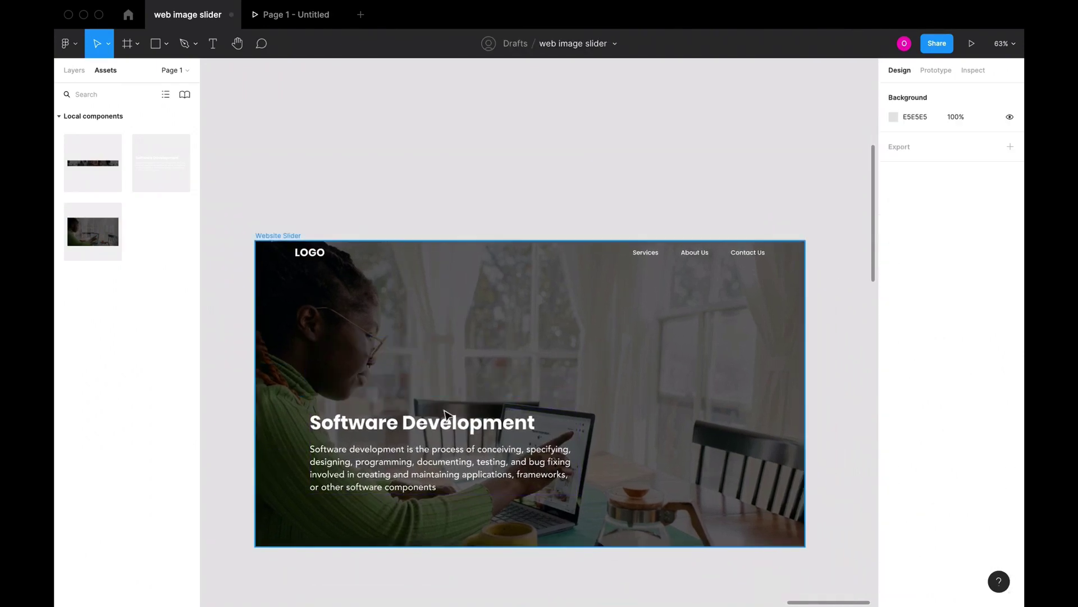
left_click(466, 469)
left_click_drag(466, 469, 452, 418)
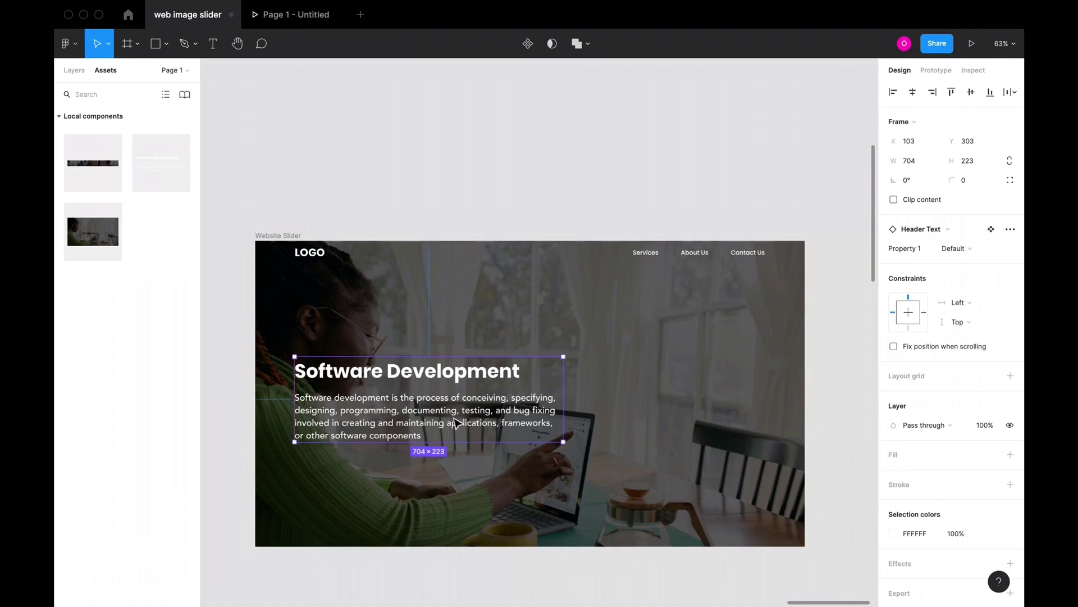
Step: Preview the Website Slider frame as a prototype
left_click(615, 214)
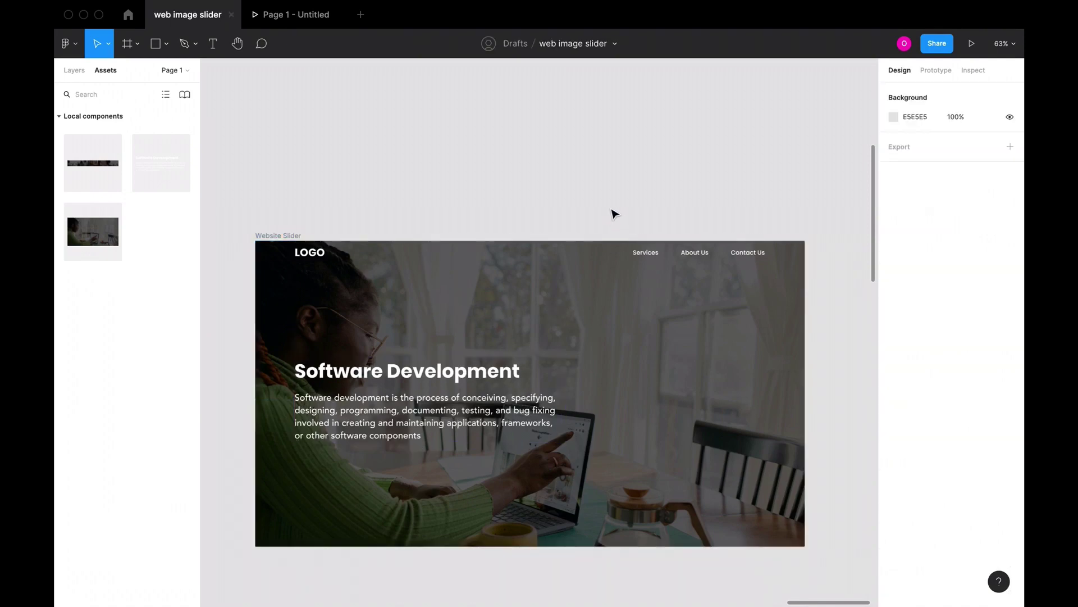
left_click(293, 236)
left_click(971, 43)
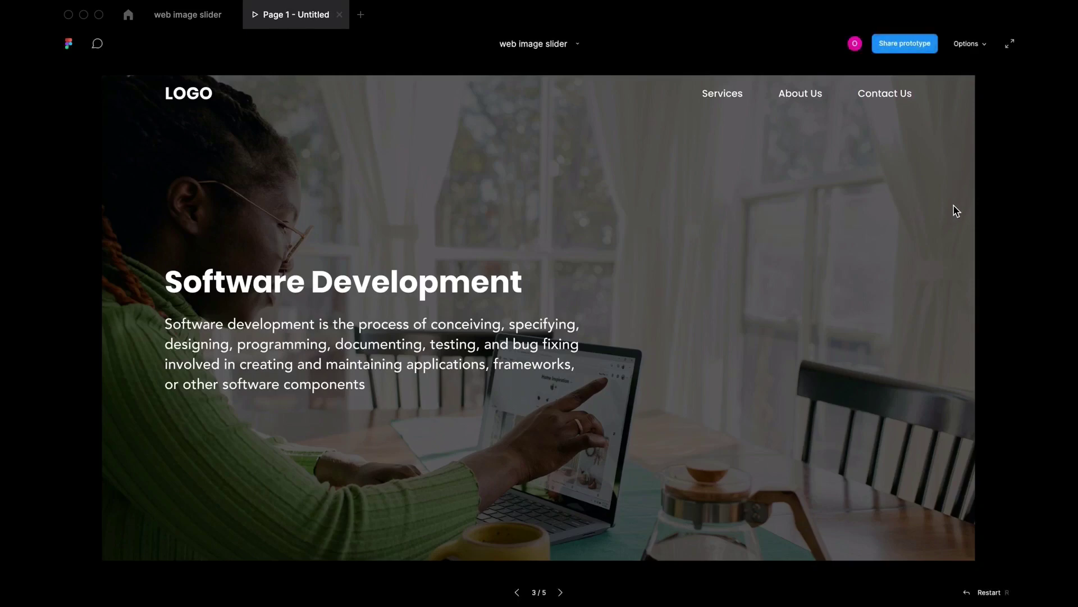
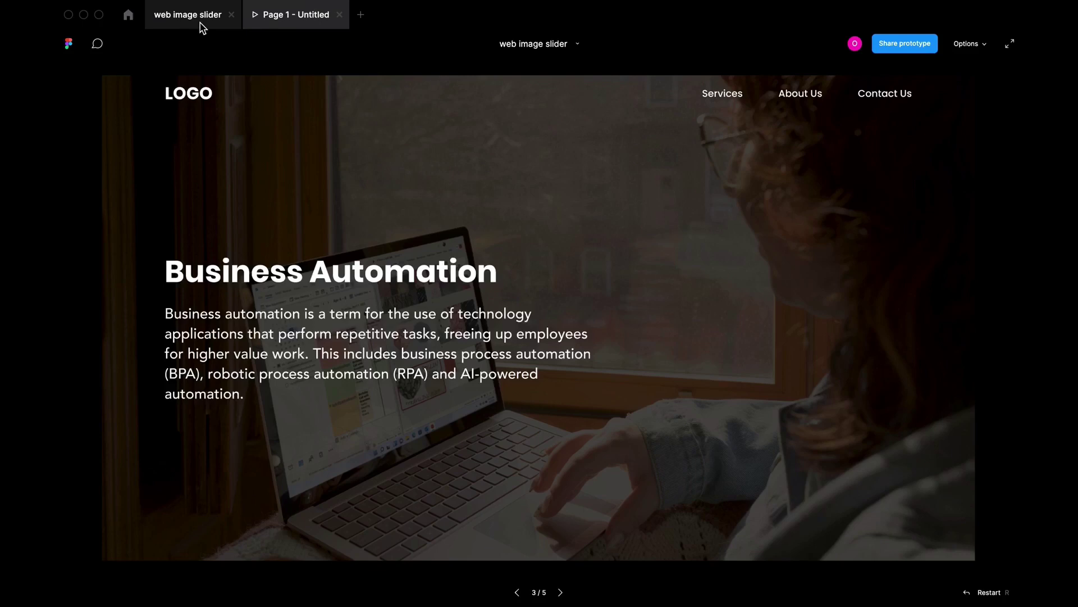
Step: Return to the 'web image slider' file and bring the Slider and Header Text component sets into view
left_click(200, 25)
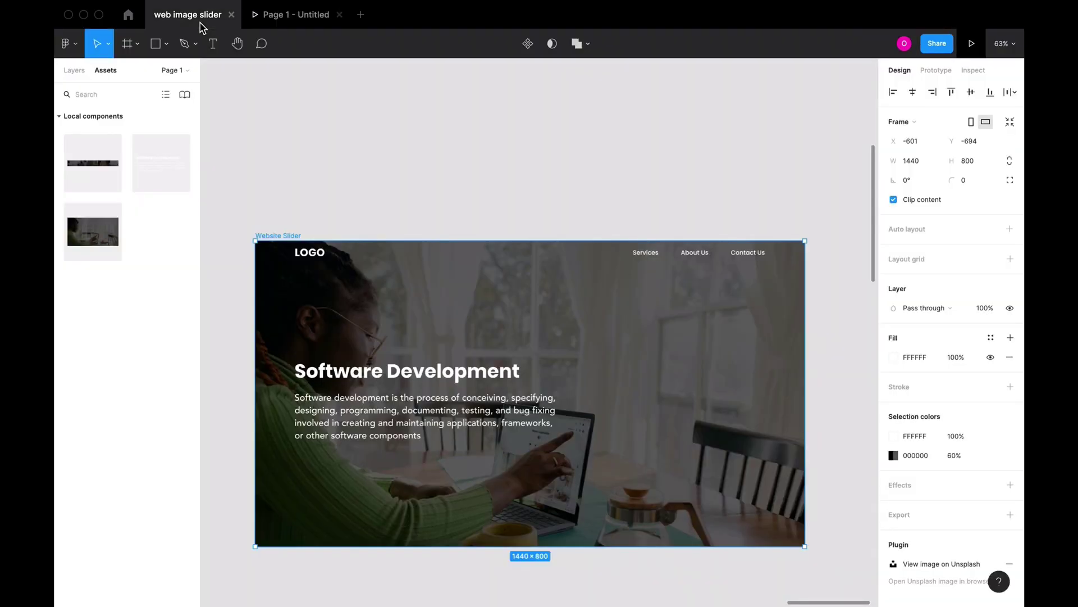
scroll(361, 306, "down", 5)
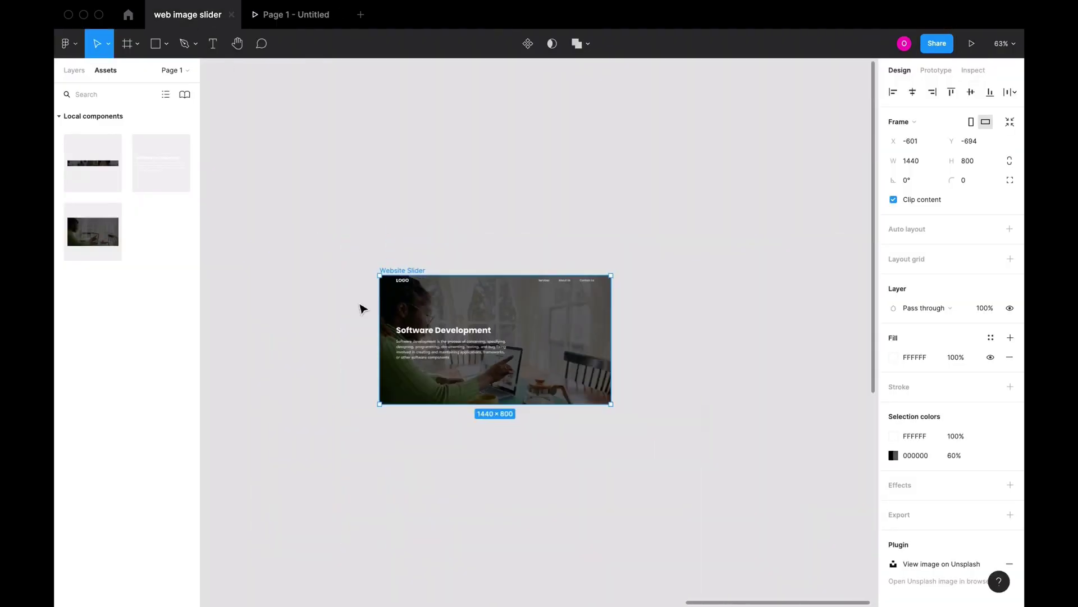
scroll(361, 308, "left", 10)
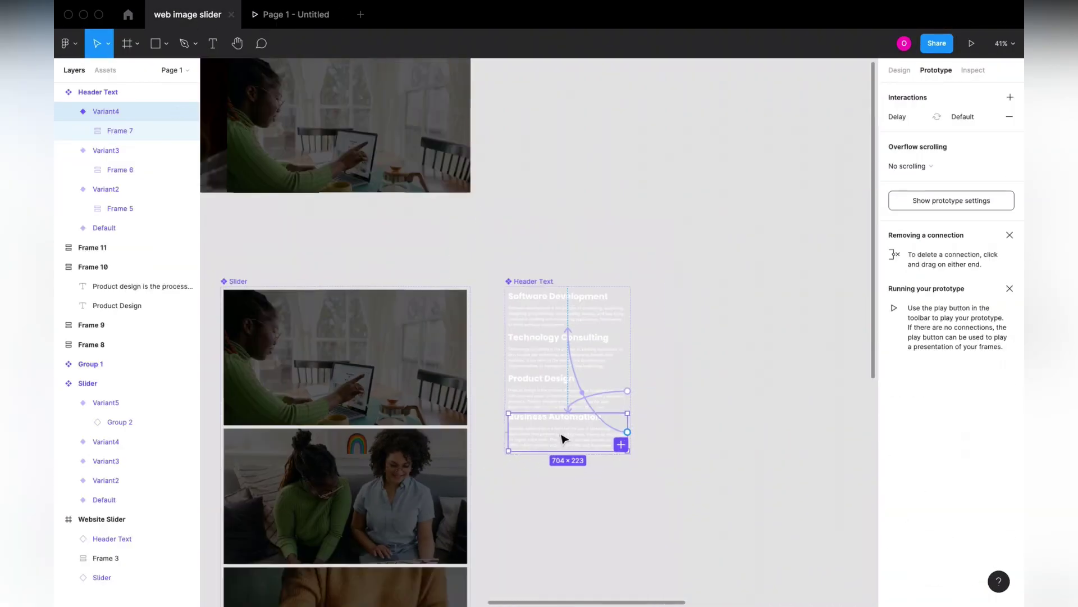
scroll(564, 438, "down", 6)
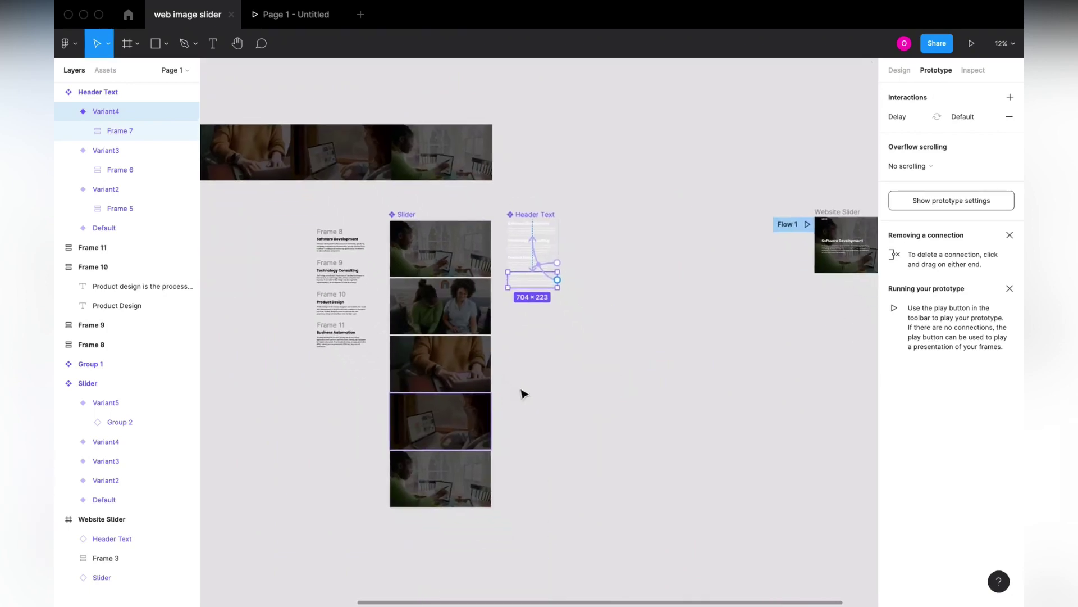
scroll(523, 393, "down", 2)
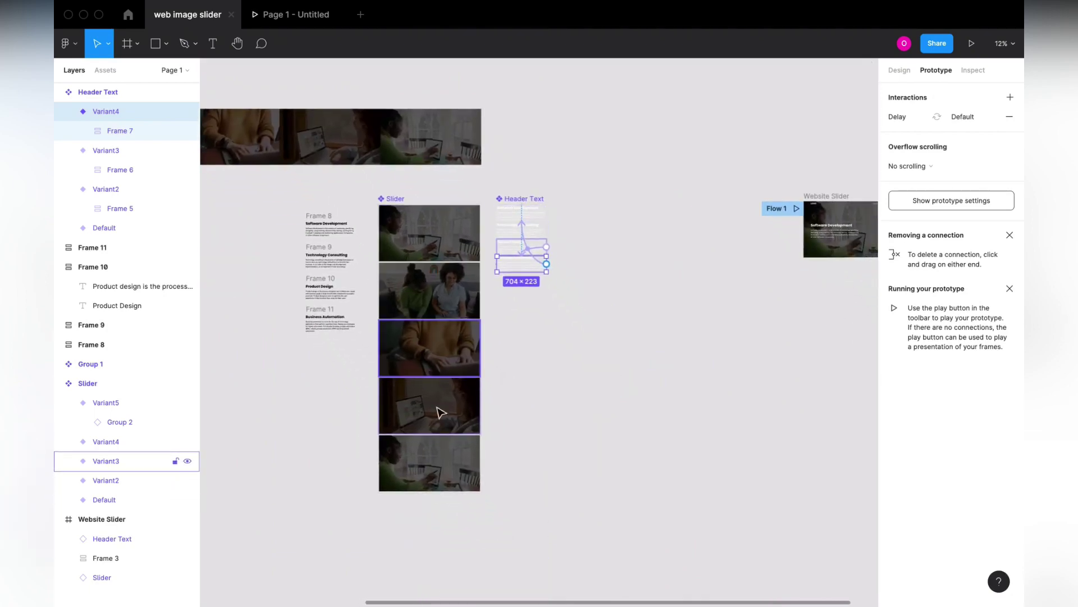
scroll(508, 278, "up", 2)
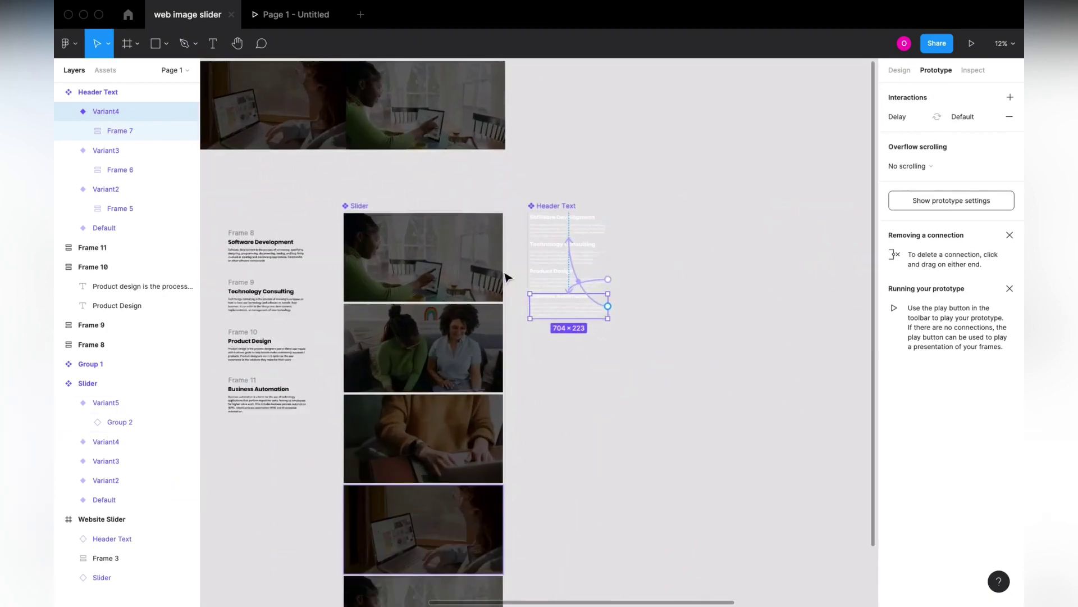
scroll(509, 278, "up", 3)
Step: Add Variant5 to the Header Text set and point Business Automation's transition to it
right_click(571, 185)
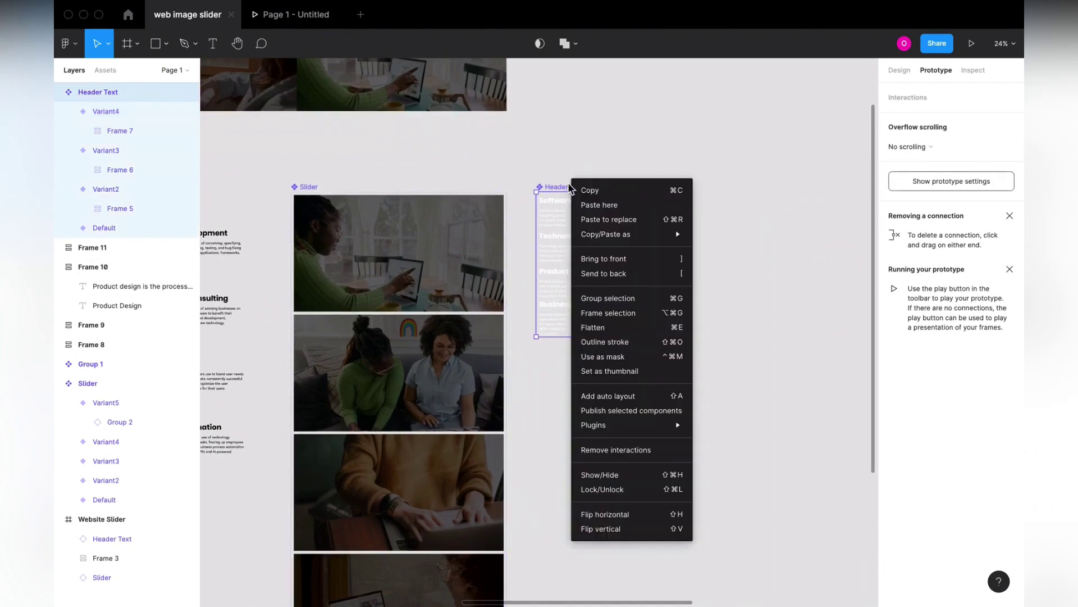
left_click(565, 315)
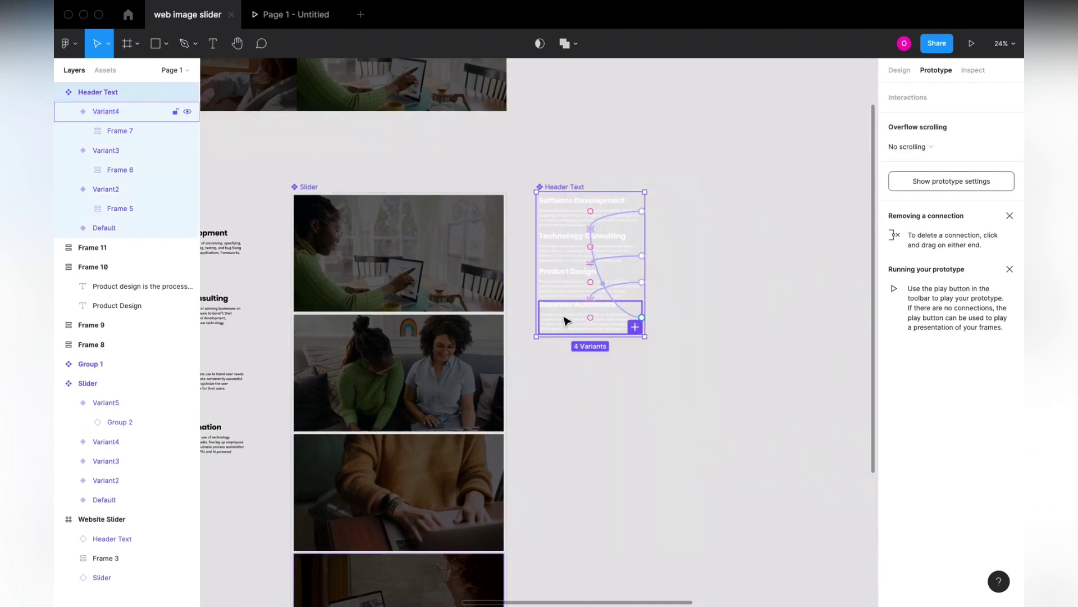
left_click(635, 329)
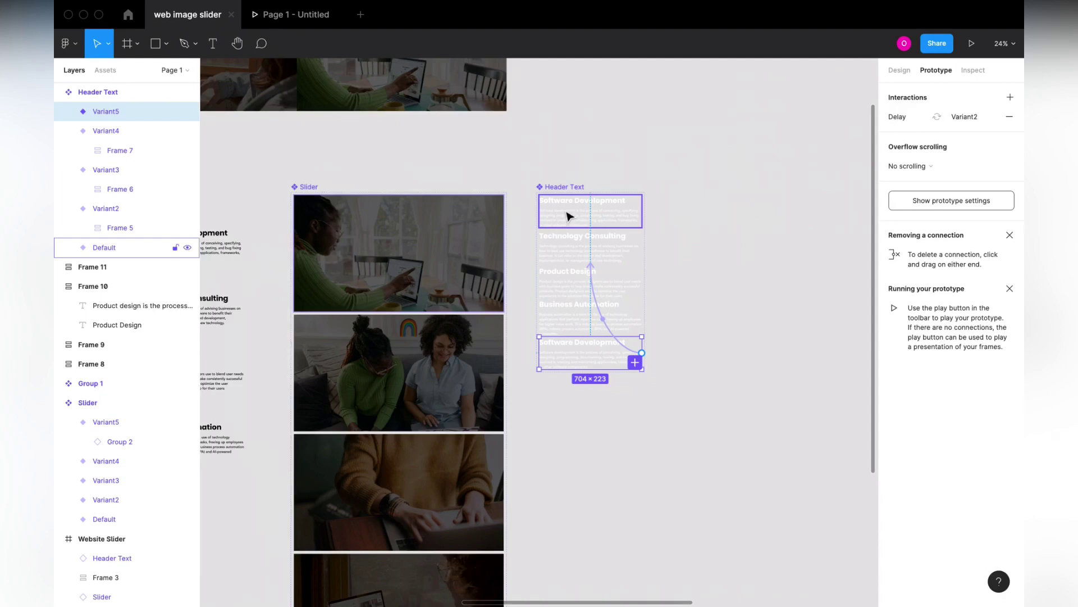
left_click(580, 328)
left_click_drag(641, 317, 621, 339)
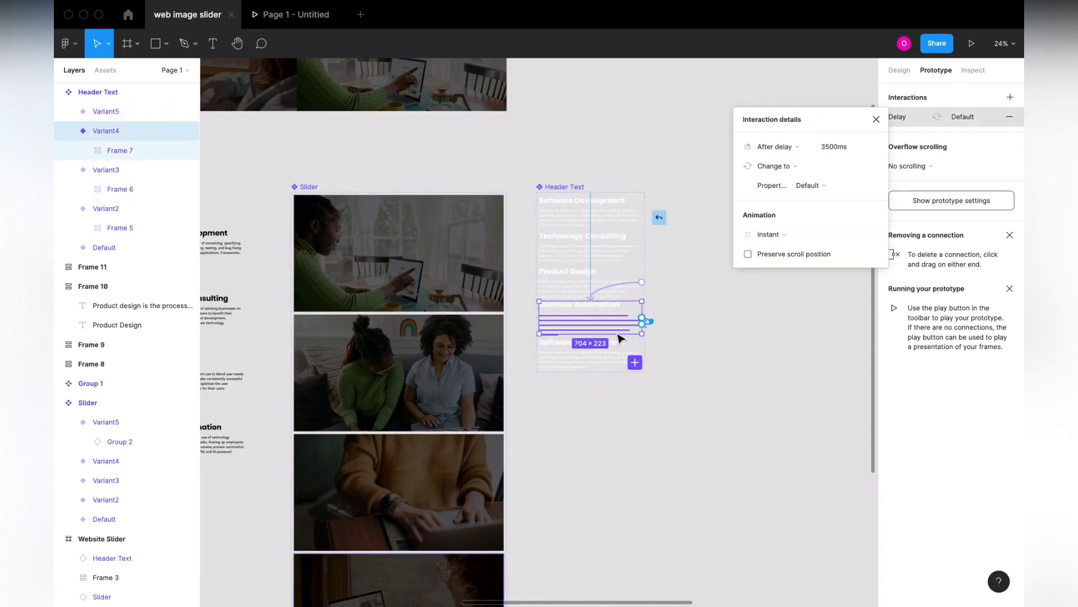
Step: Check the timed transition settings on the Slider's fourth image variant
scroll(522, 431, "down", 5)
left_click(481, 477)
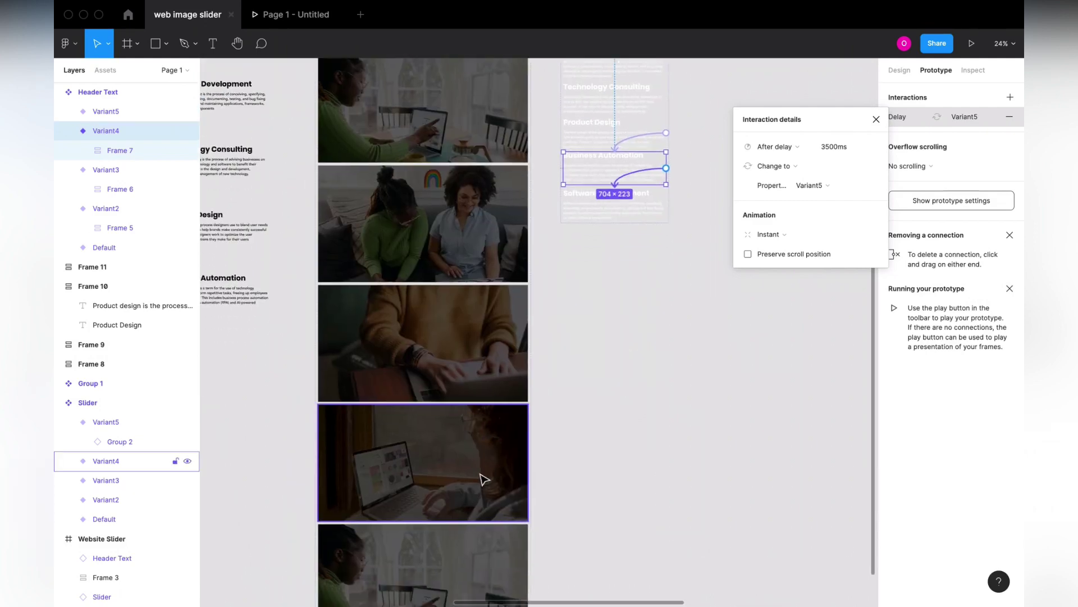
left_click(497, 475)
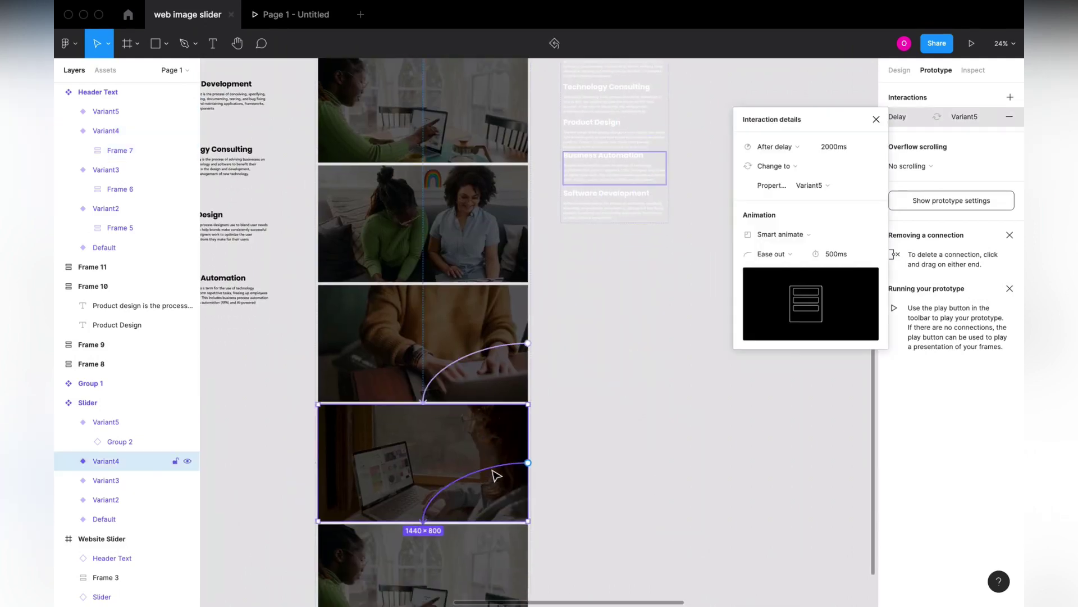
left_click(876, 118)
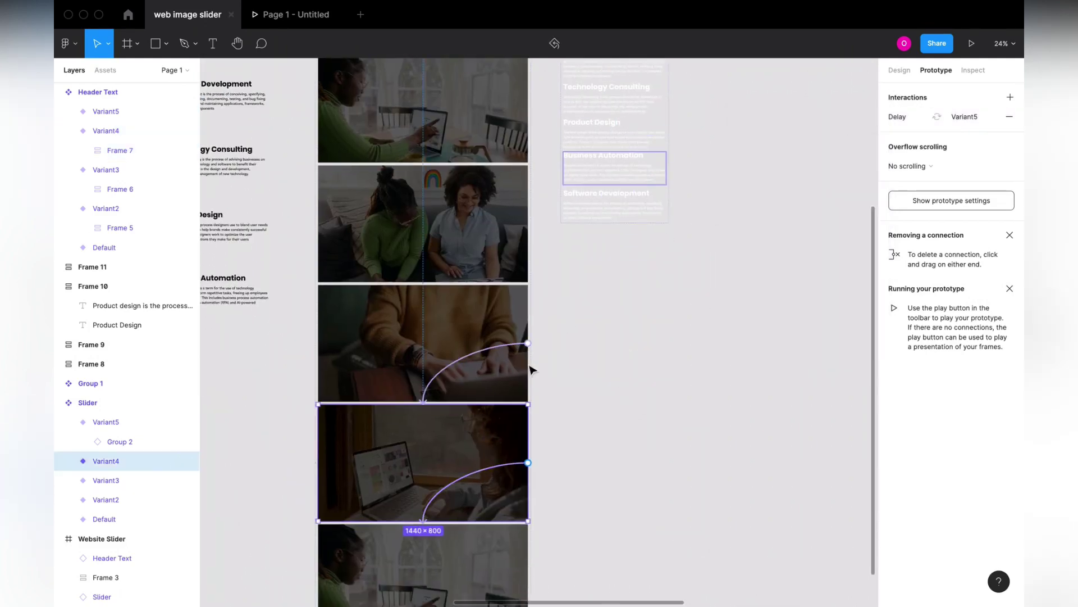
Step: Set Business Automation's After delay to 2500ms with Instant animation
left_click(627, 185)
left_click(652, 175)
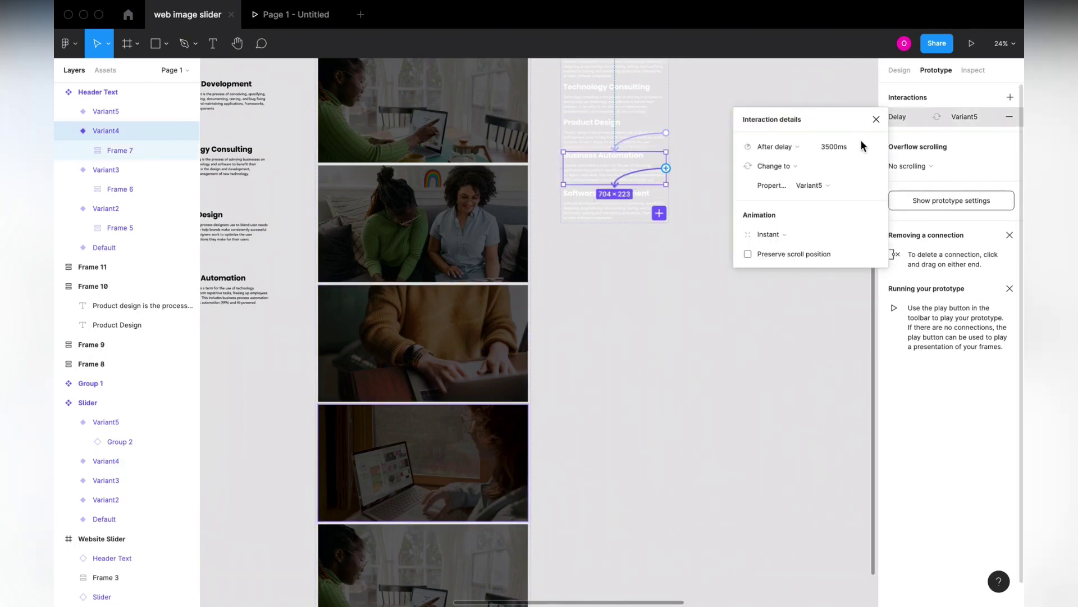
type("25")
left_click(784, 233)
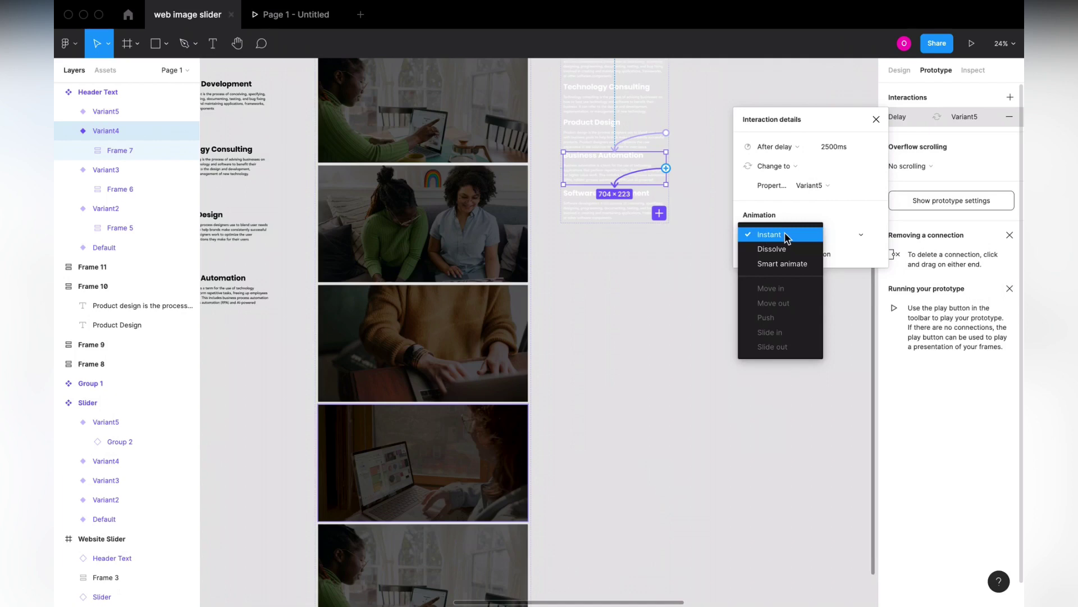
left_click(785, 234)
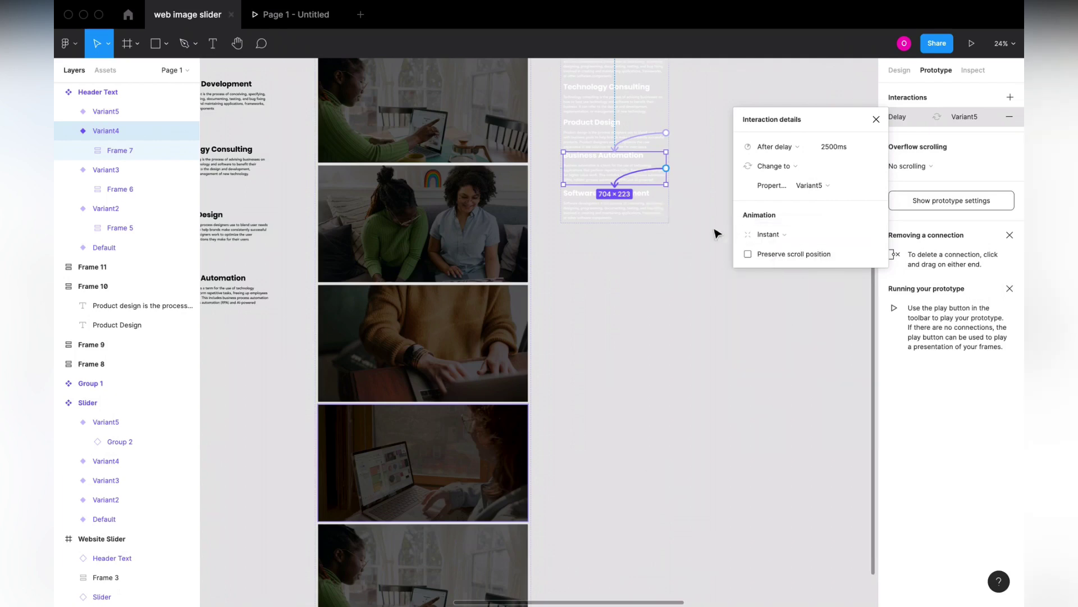
left_click(642, 214)
Step: Check the timed transition details on the Slider's last image variant
scroll(573, 330, "down", 2)
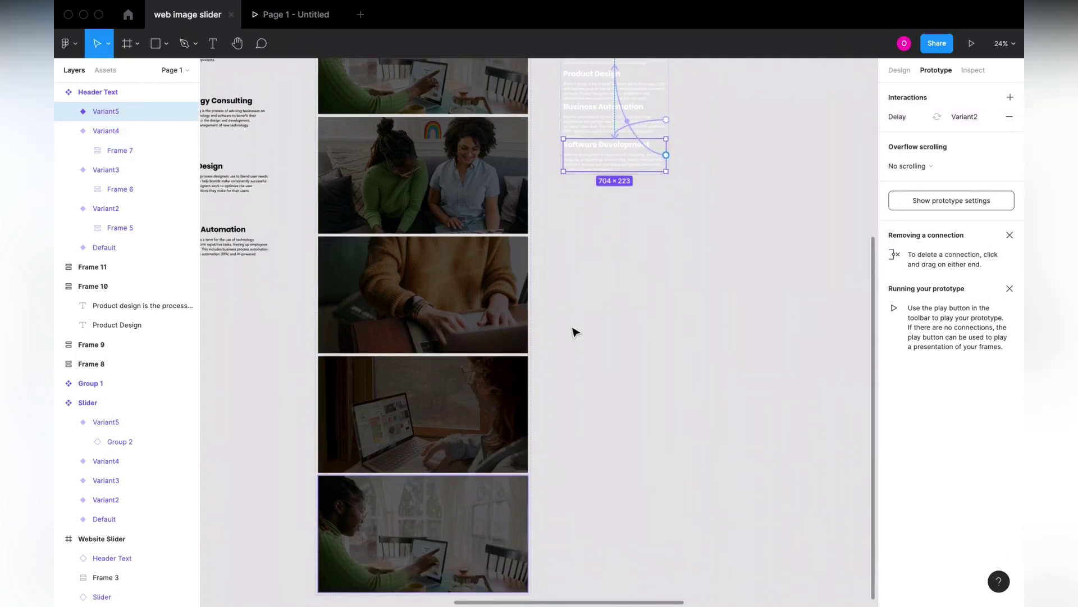
left_click(454, 526)
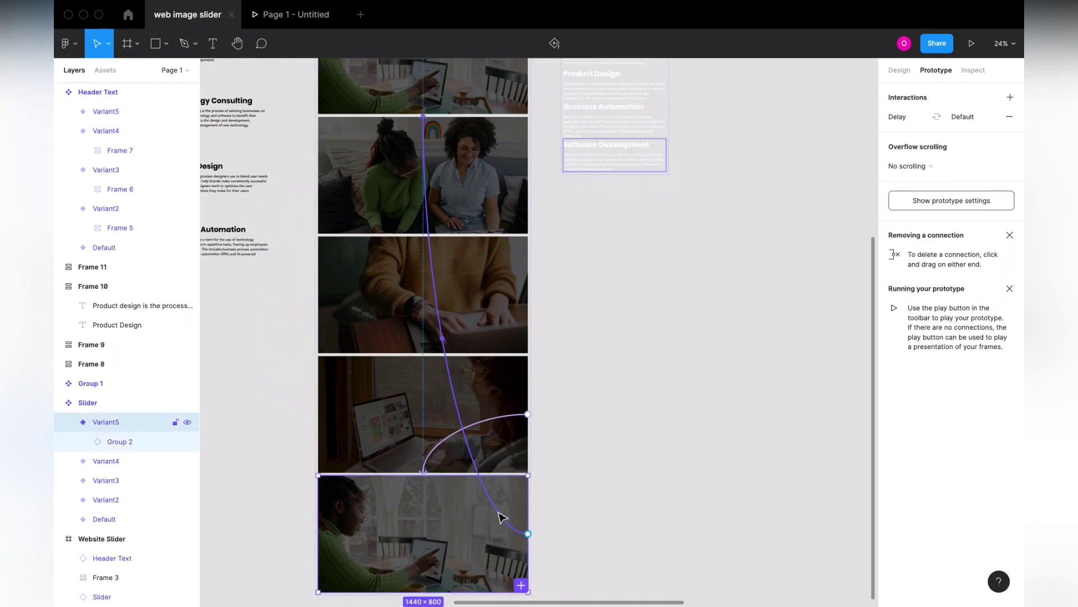
left_click(500, 515)
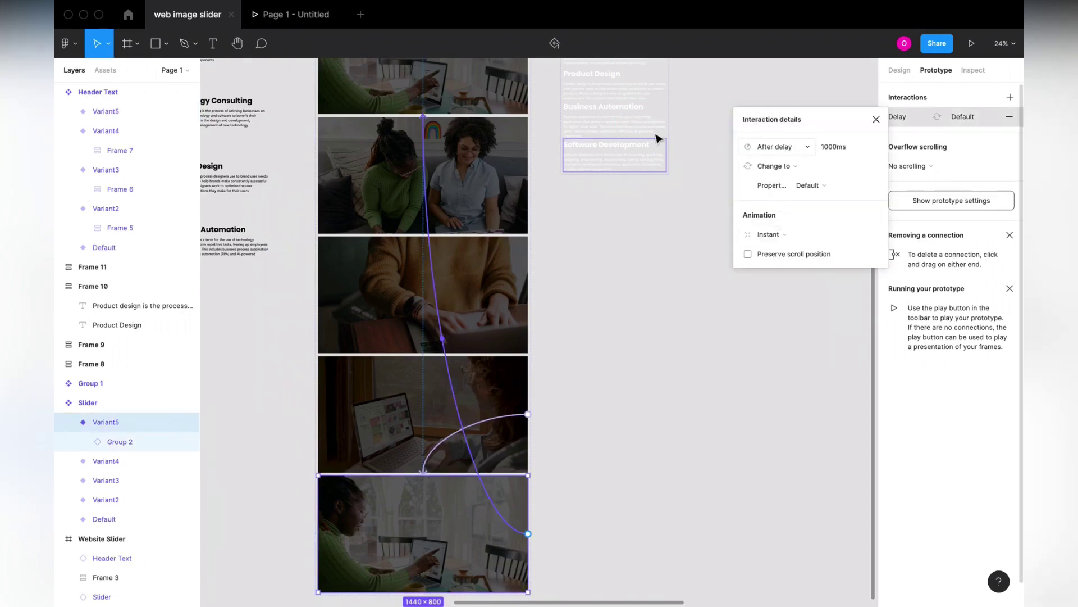
Step: Reconnect Software Development (Variant5) to the Default header with an After delay of 1000ms
scroll(619, 132, "up", 6)
scroll(620, 133, "right", 3)
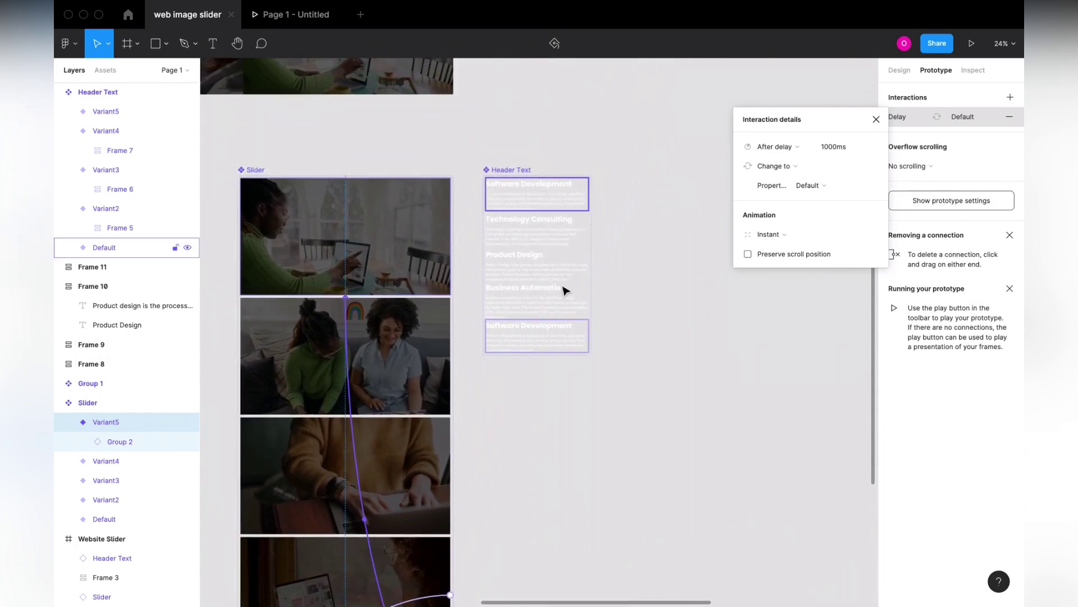
left_click(560, 329)
left_click(570, 328)
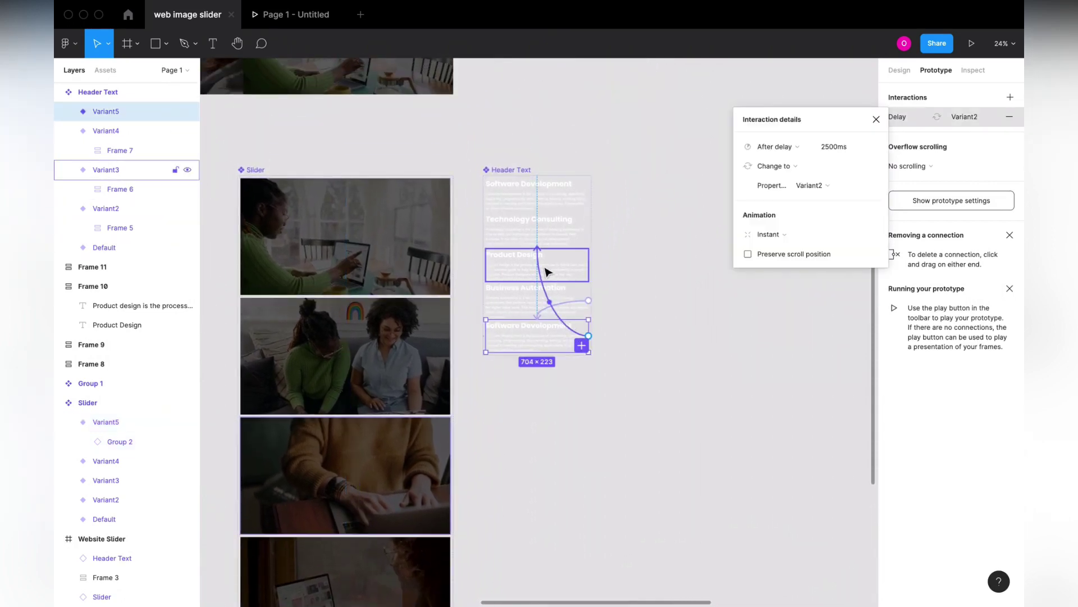
left_click_drag(544, 274, 541, 207)
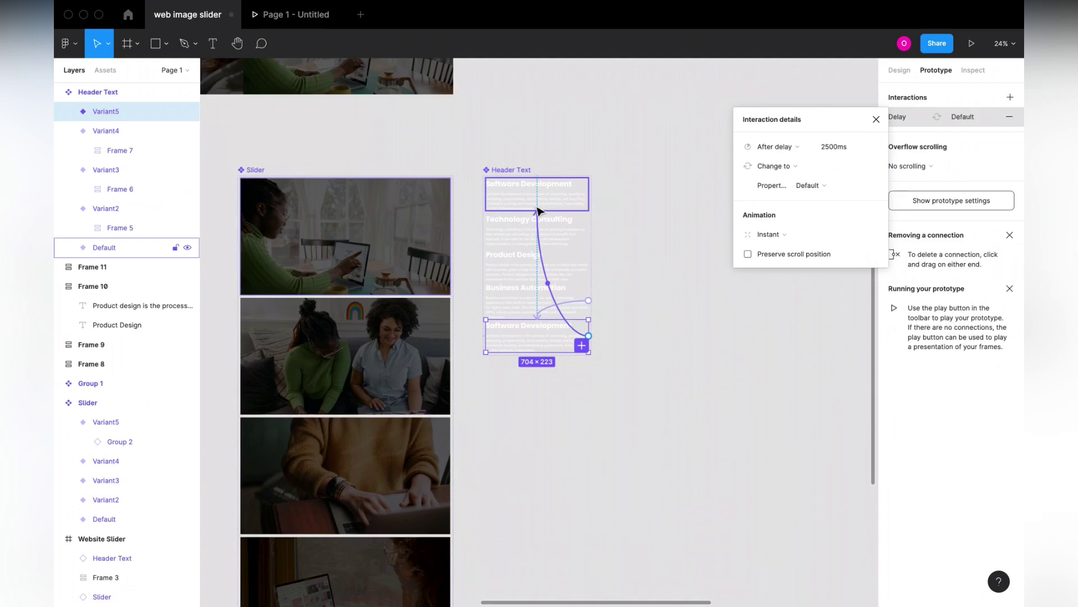
left_click(789, 148)
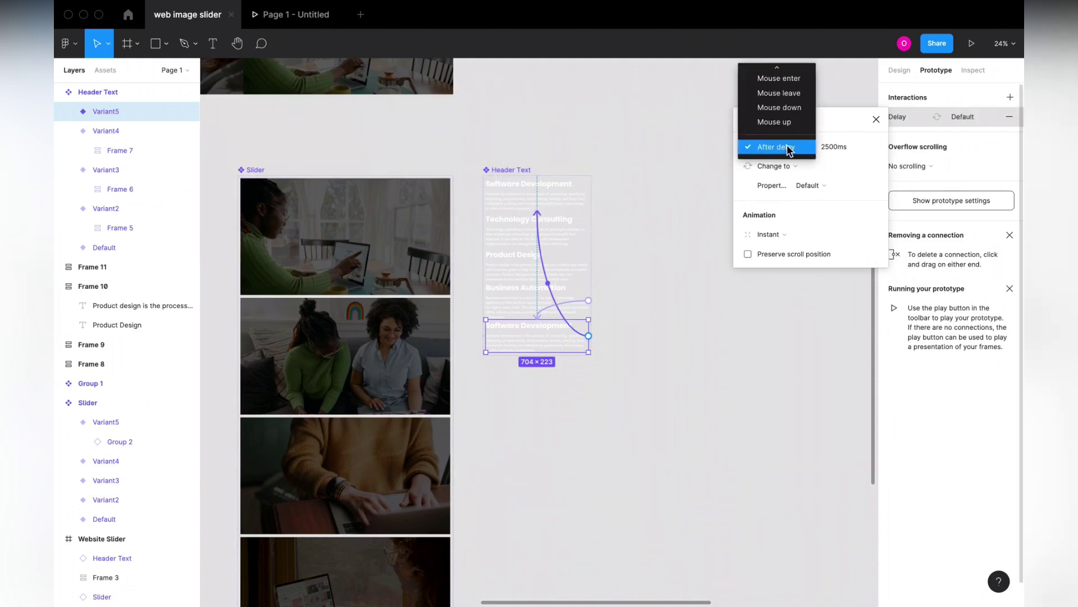
left_click(789, 148)
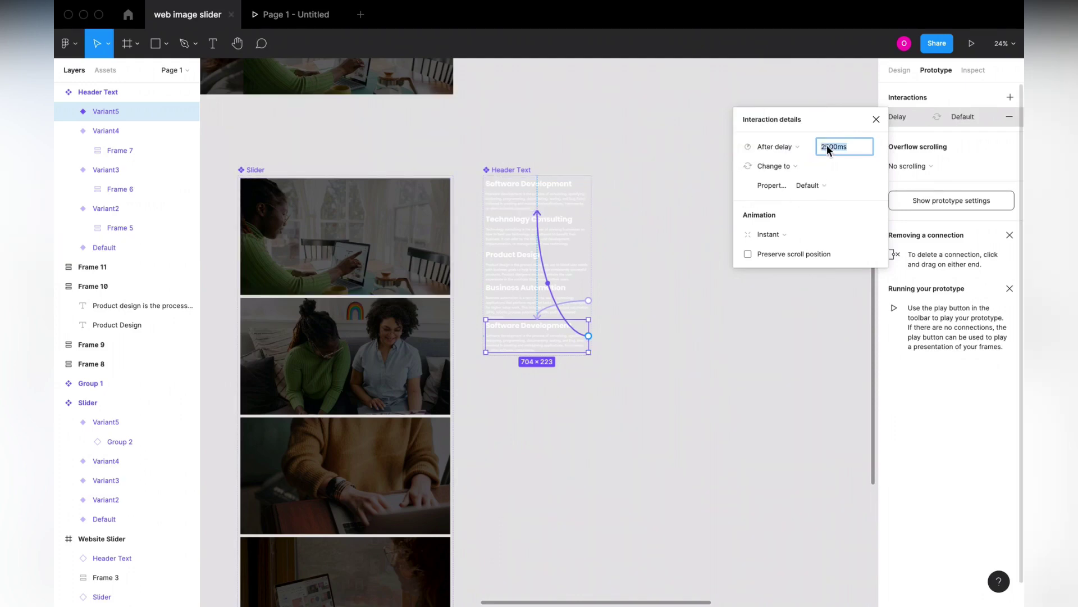
type("1000")
left_click(667, 338)
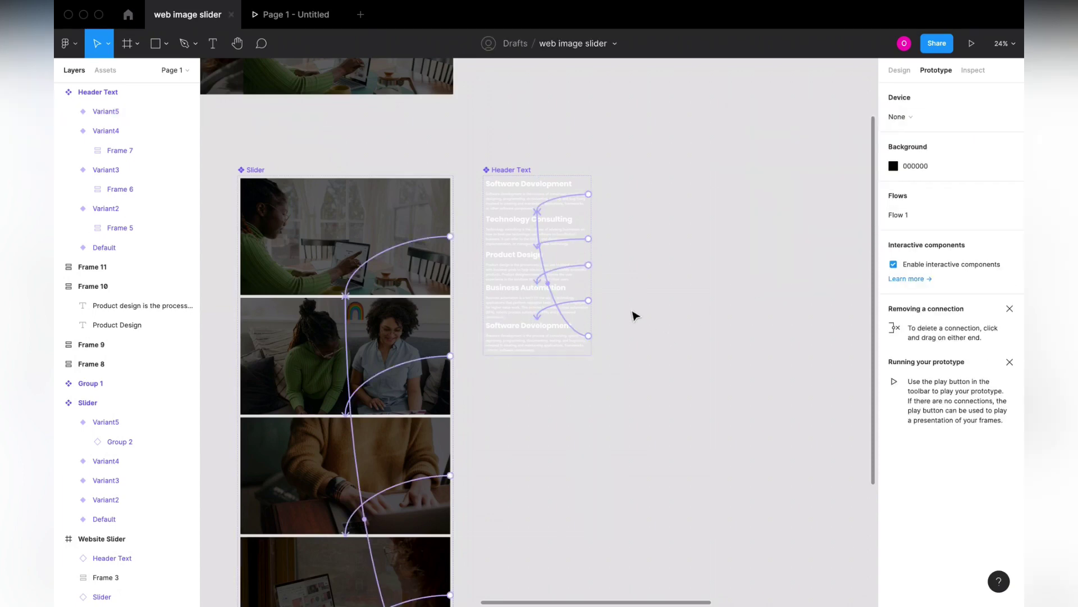
scroll(633, 313, "right", 1)
scroll(633, 313, "up", 1)
left_click(531, 219)
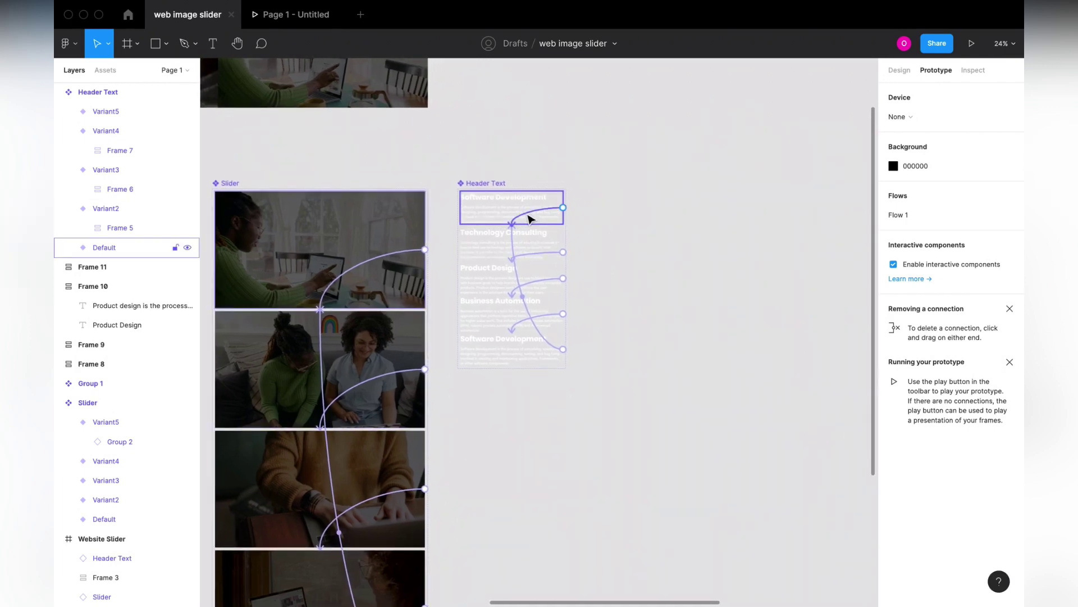
left_click(531, 218)
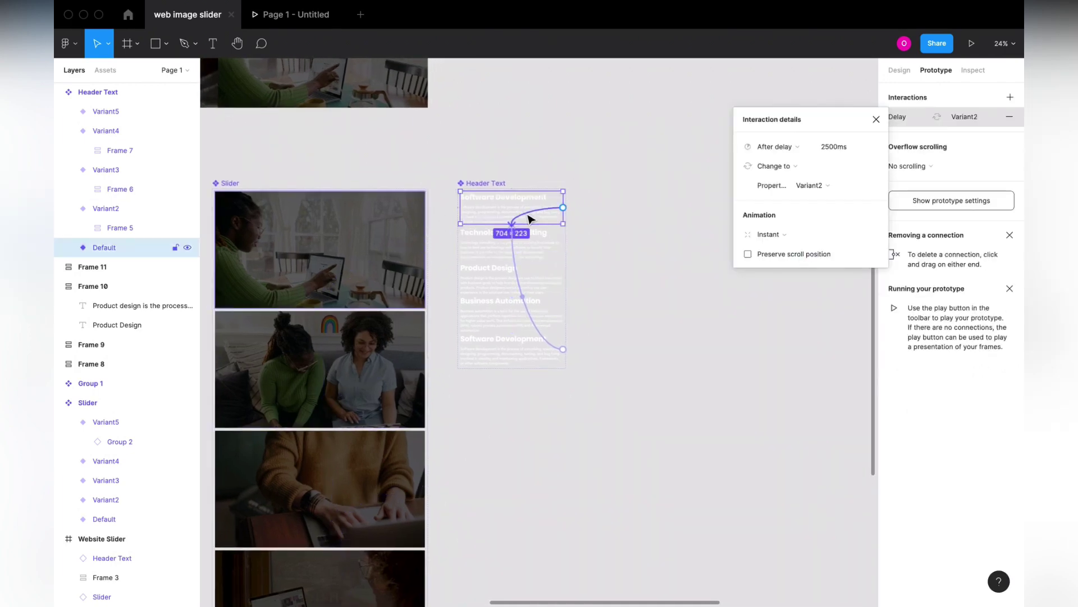
left_click(535, 246)
left_click(535, 251)
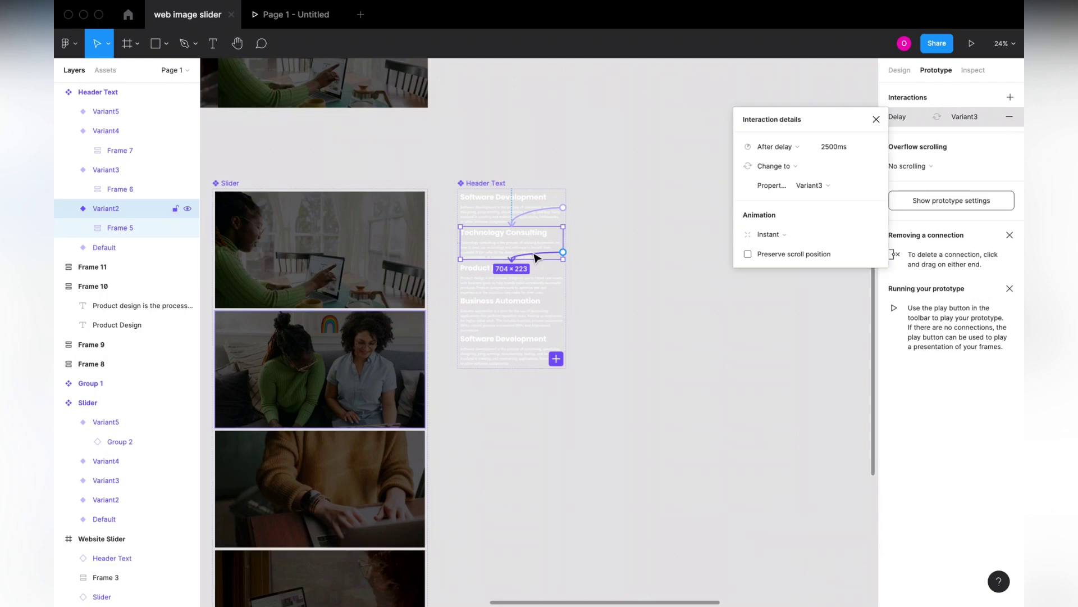
left_click(526, 289)
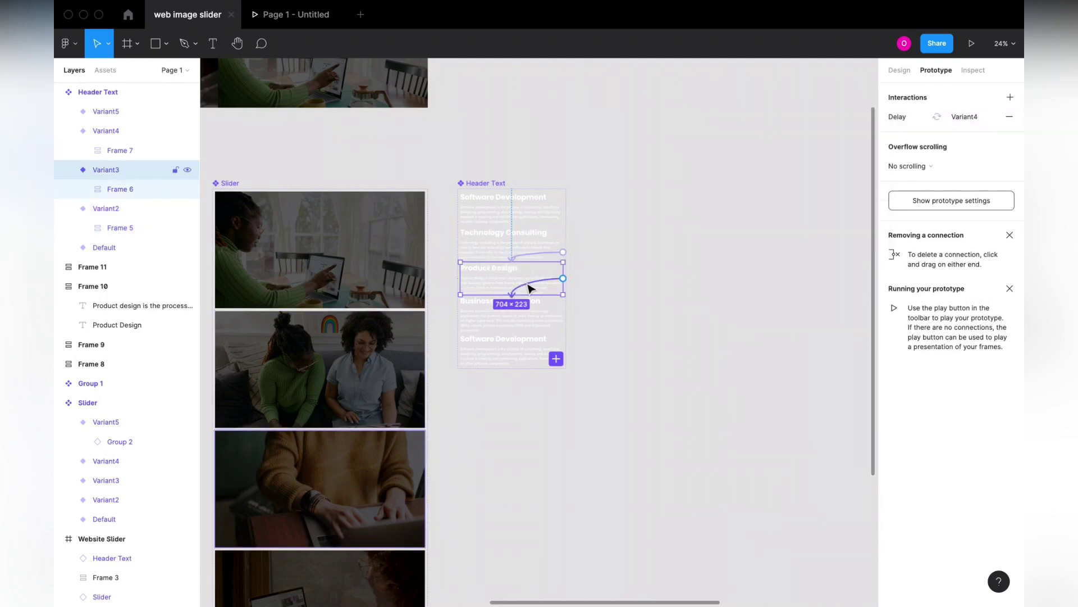
left_click(529, 285)
left_click(528, 316)
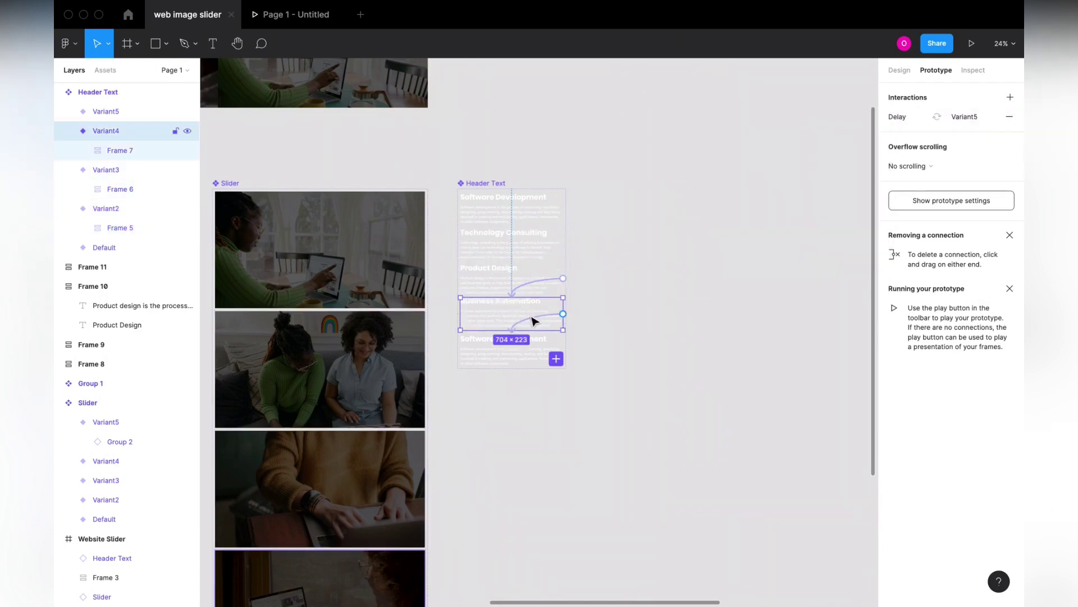
left_click(532, 320)
left_click(536, 355)
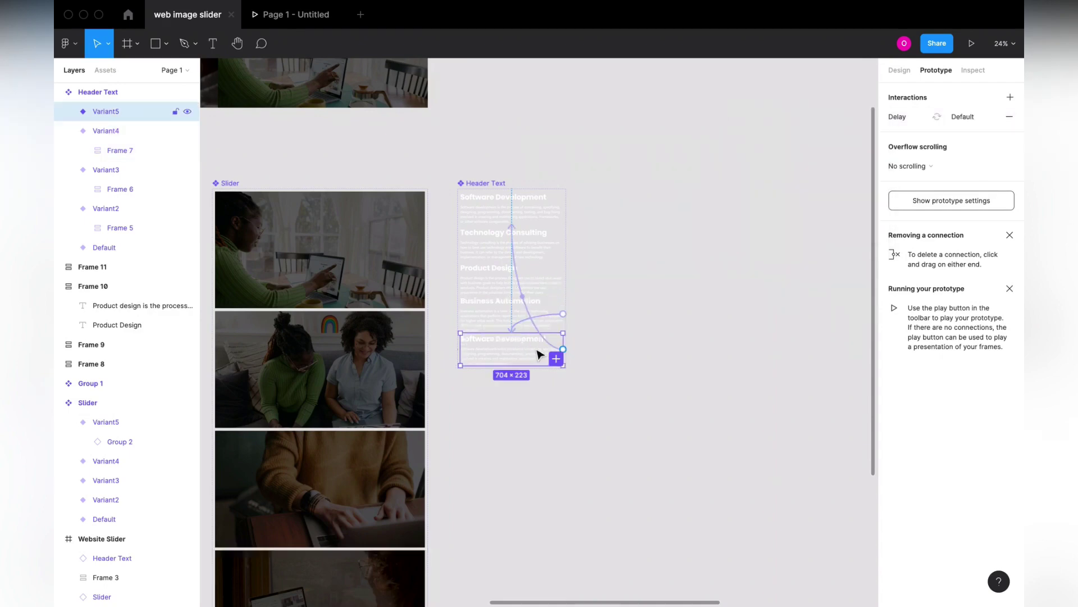
left_click(547, 345)
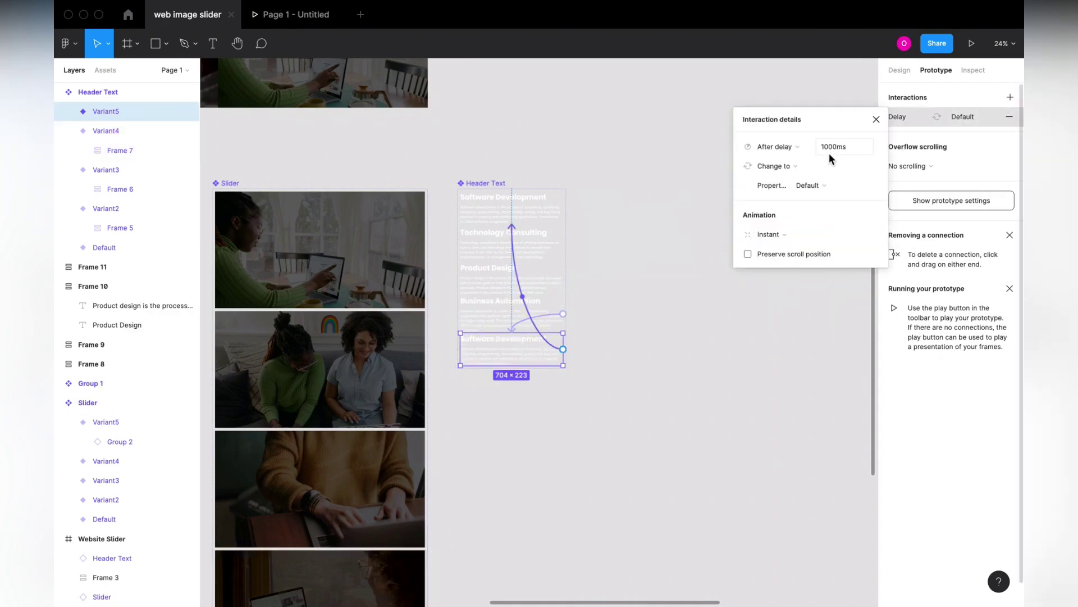
left_click(876, 120)
Step: Select the Website Slider frame and play its prototype
scroll(770, 245, "down", 10)
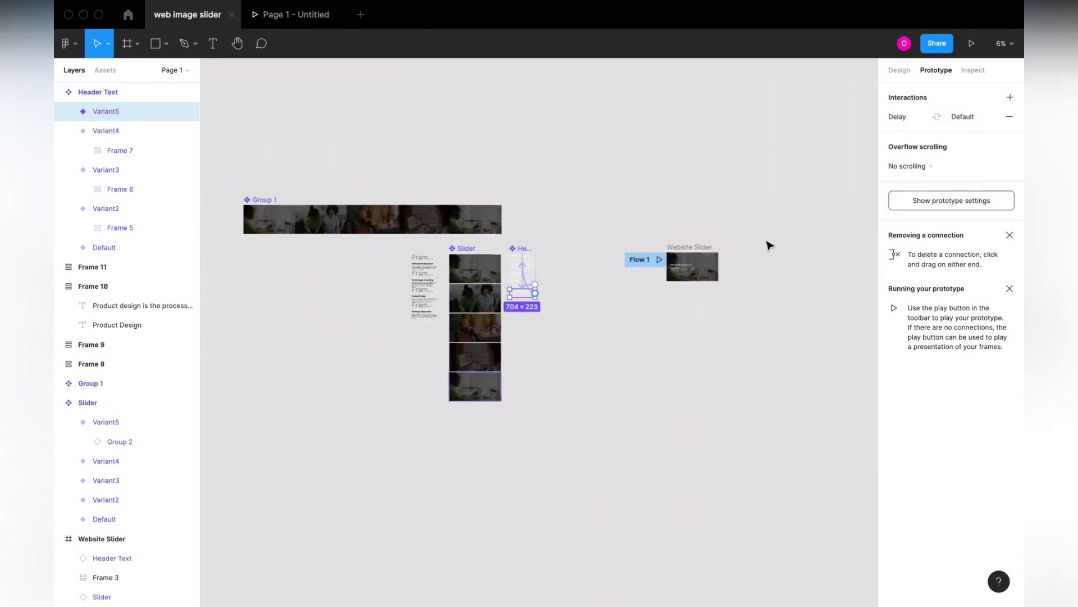
scroll(646, 332, "up", 10)
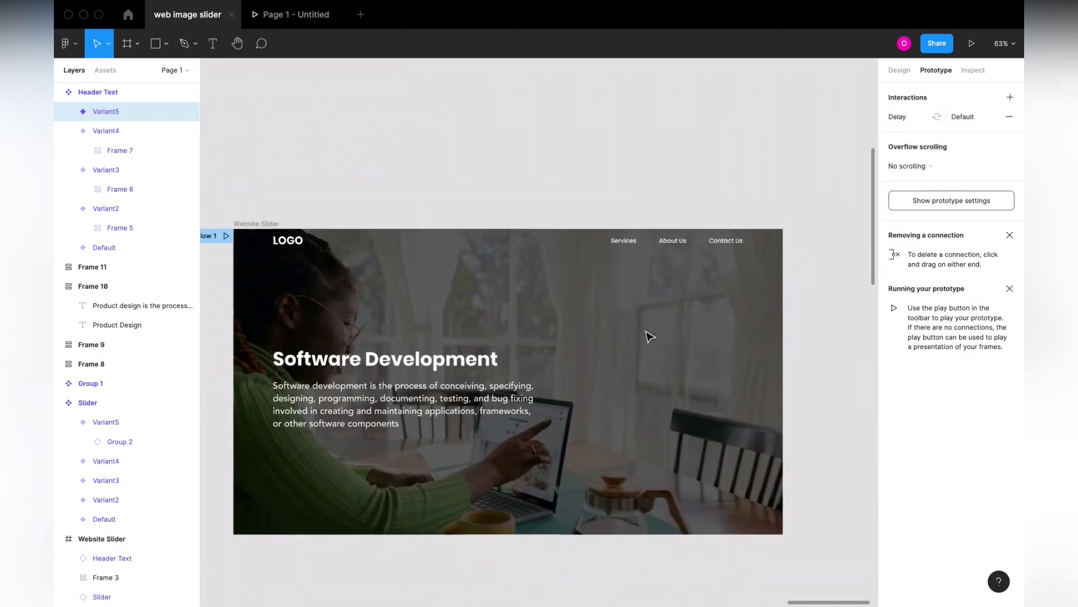
left_click(322, 208)
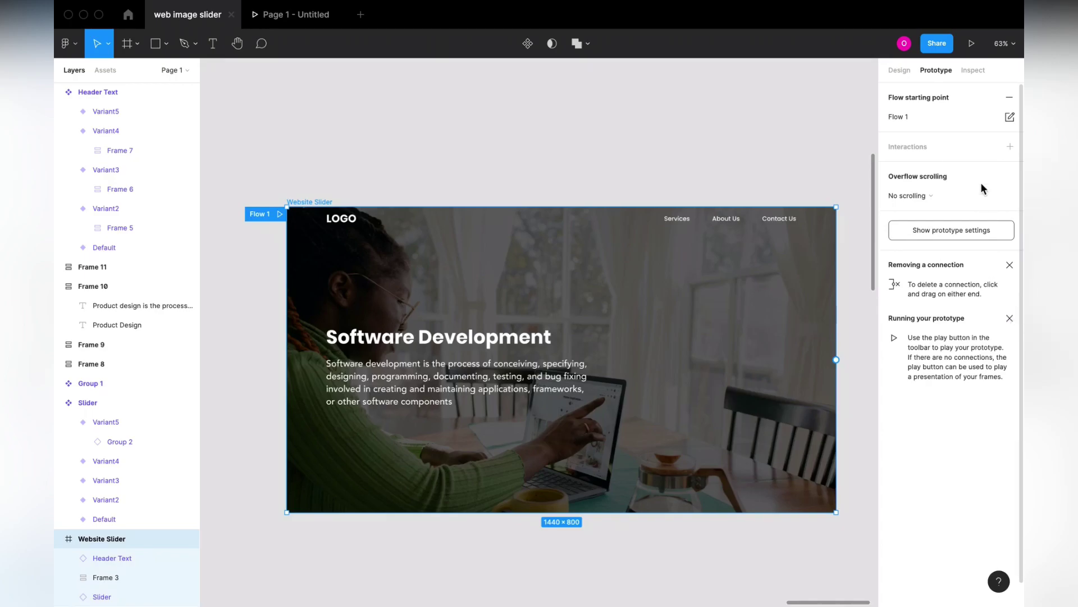
left_click(971, 43)
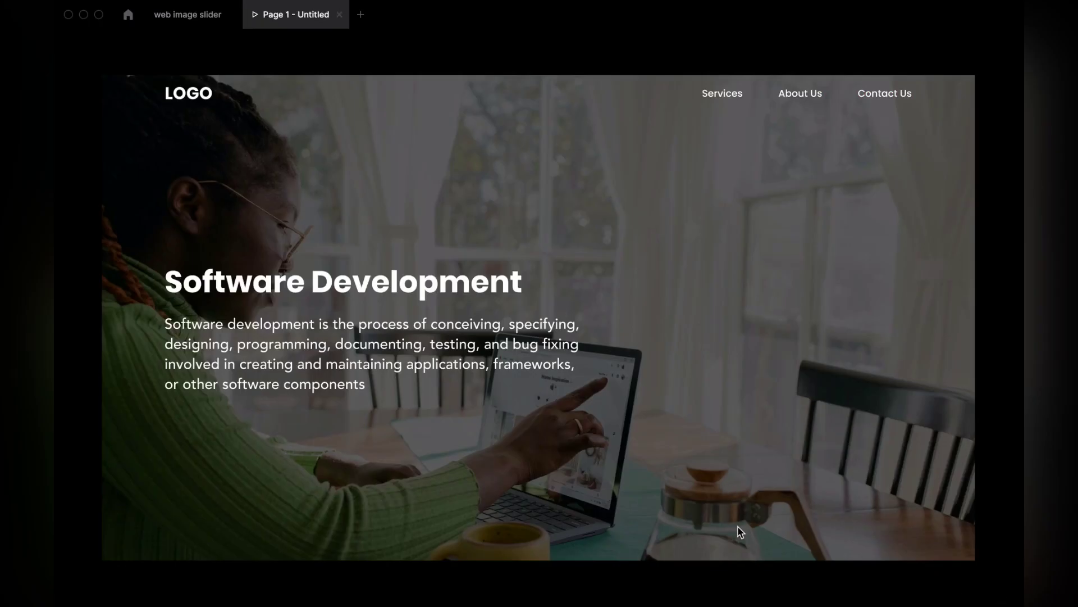